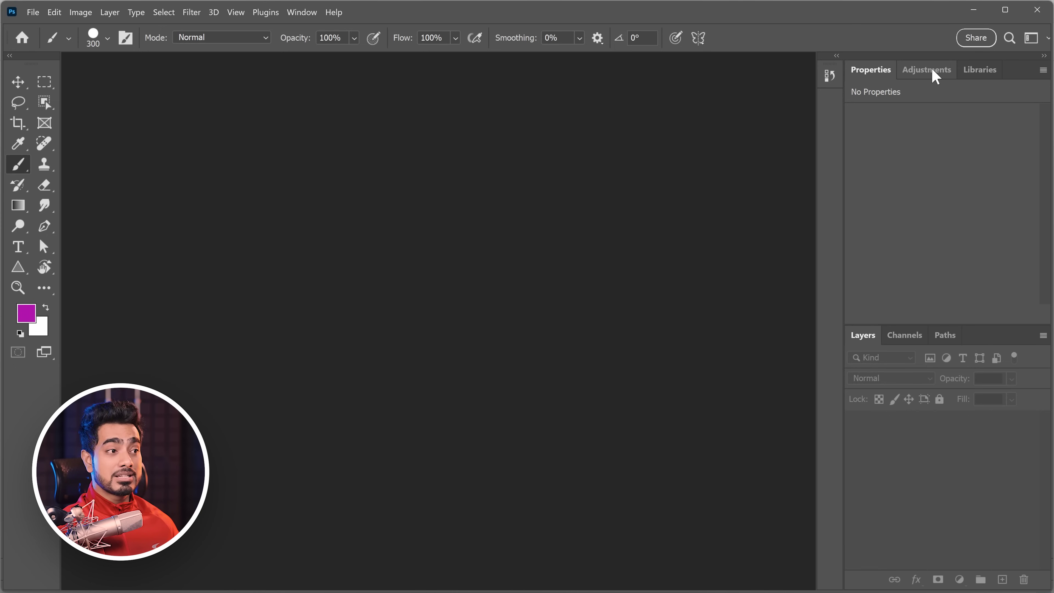
Step: Pull the Adjustments and Libraries panels out of the Properties group and close them
{"action": "left_click_drag", "start_coordinate": [934, 74], "coordinate": [748, 83]}
{"action": "left_click", "coordinate": [872, 66]}
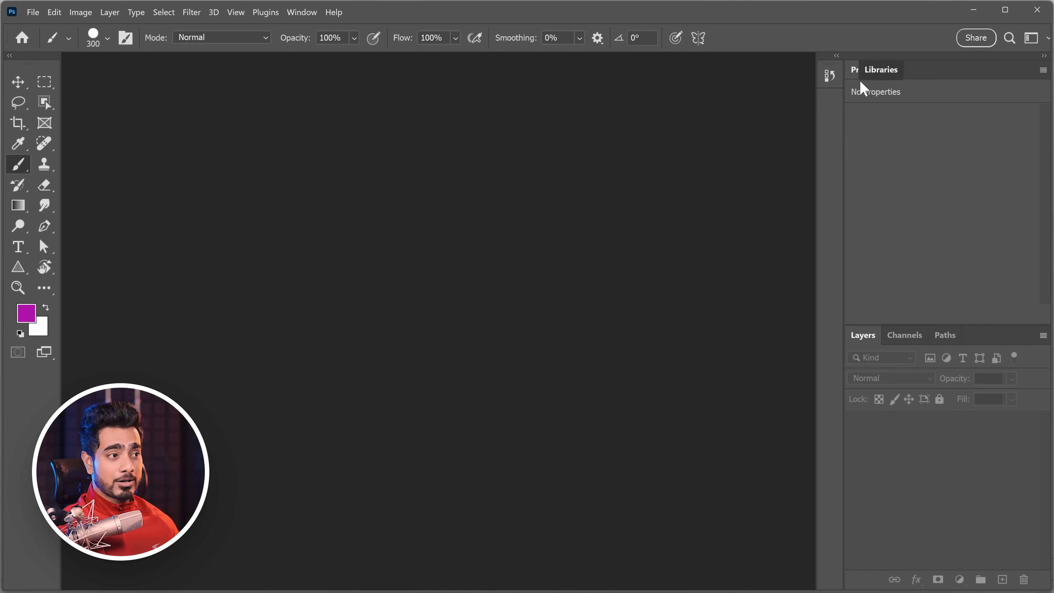
{"action": "left_click_drag", "start_coordinate": [918, 70], "coordinate": [784, 87]}
{"action": "left_click", "coordinate": [843, 66]}
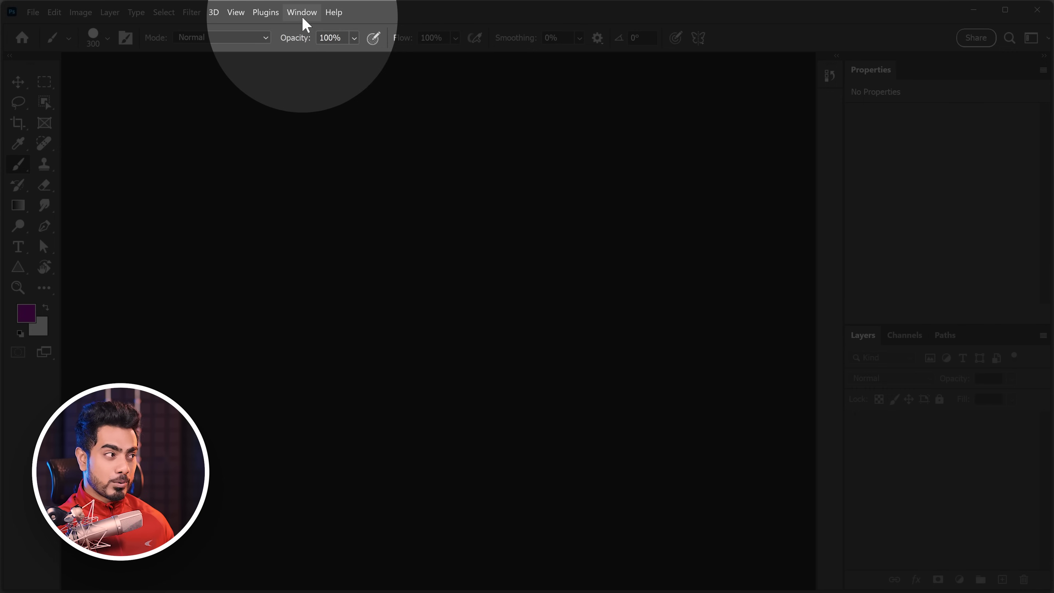
Step: Add the Actions panel as its own icon below History and collapse the Properties panel into the same icon column
{"action": "left_click", "coordinate": [302, 12]}
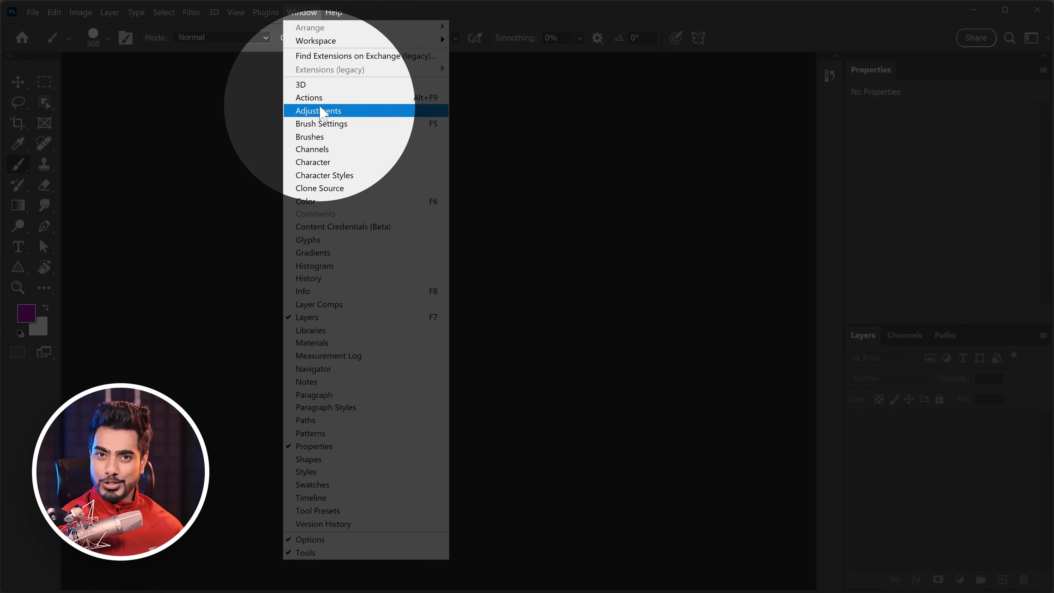
{"action": "left_click", "coordinate": [327, 100]}
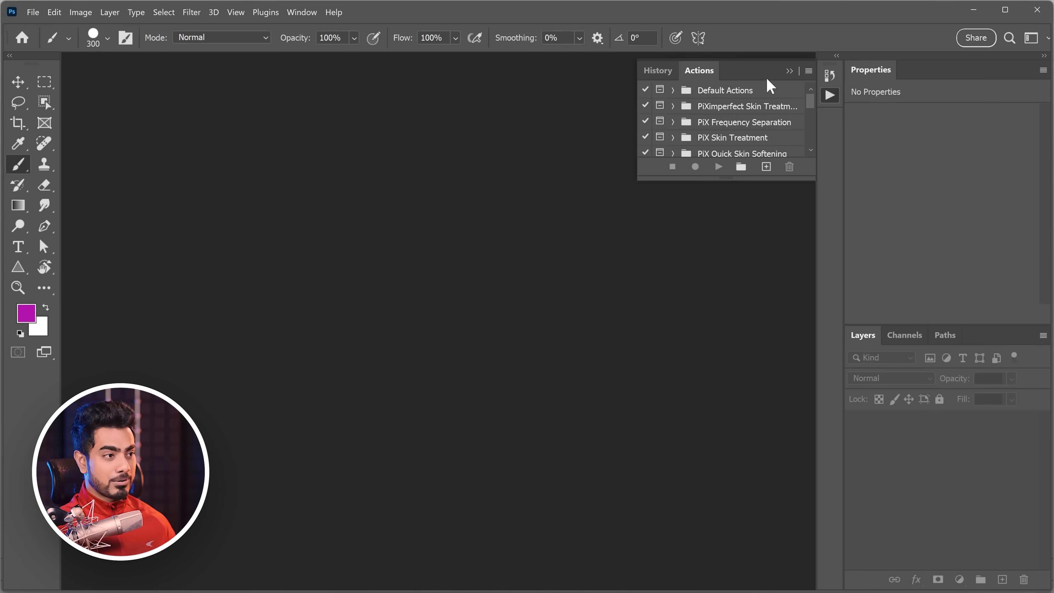
{"action": "left_click_drag", "start_coordinate": [827, 102], "coordinate": [806, 125]}
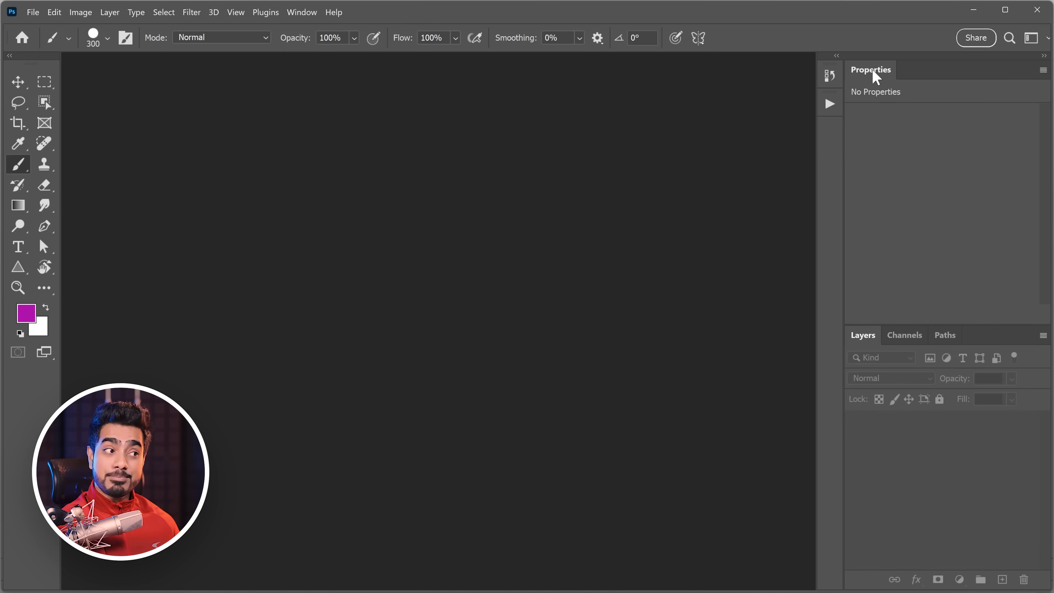
{"action": "left_click_drag", "start_coordinate": [872, 71], "coordinate": [828, 138]}
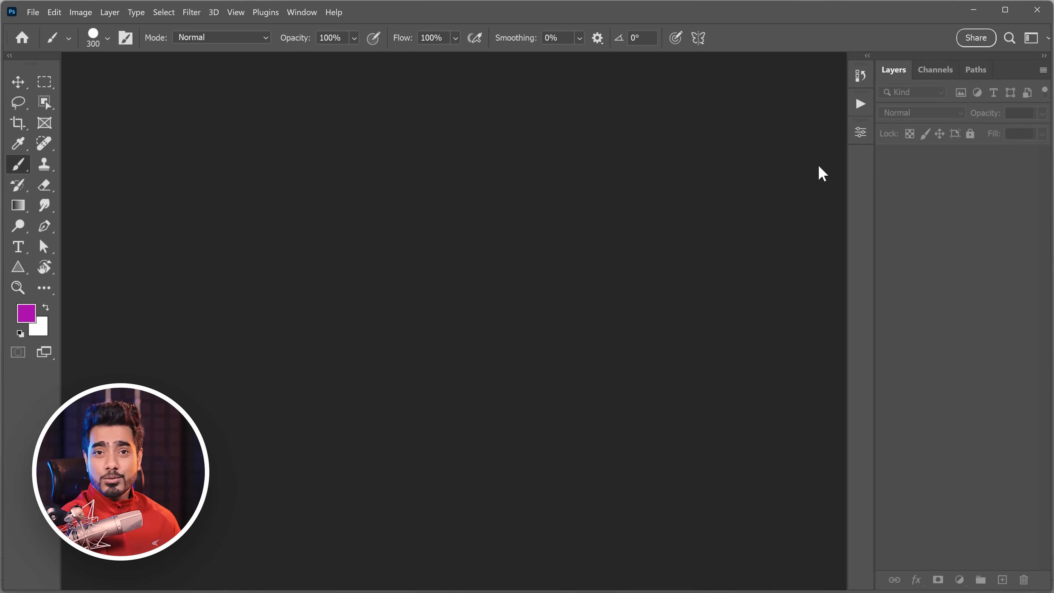
Step: Look through the Properties, Channels, Paths, Layers, Actions and History panels in the new layout
{"action": "left_click", "coordinate": [860, 133]}
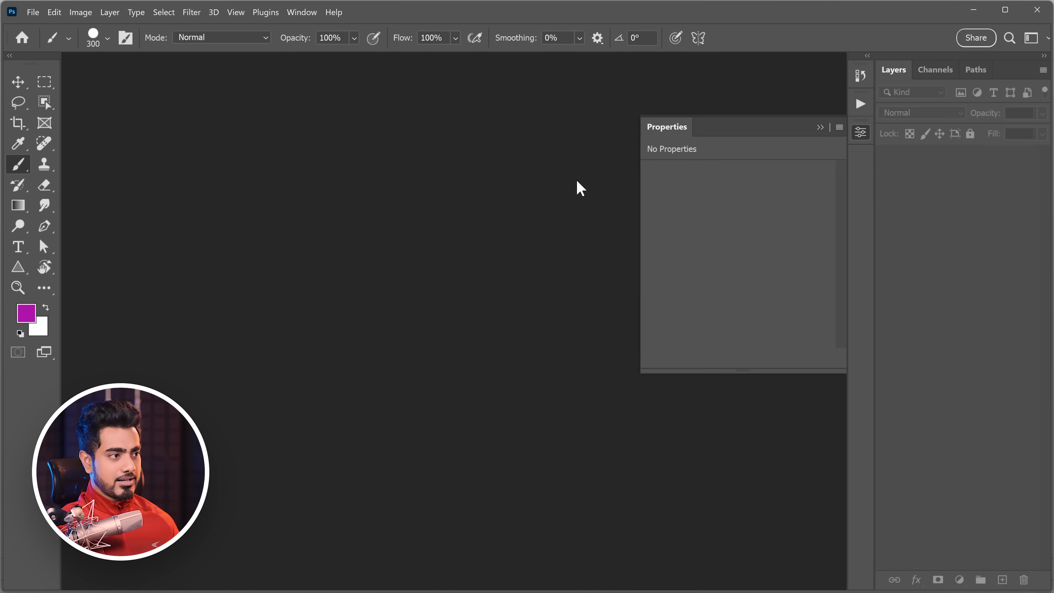
{"action": "left_click", "coordinate": [860, 134]}
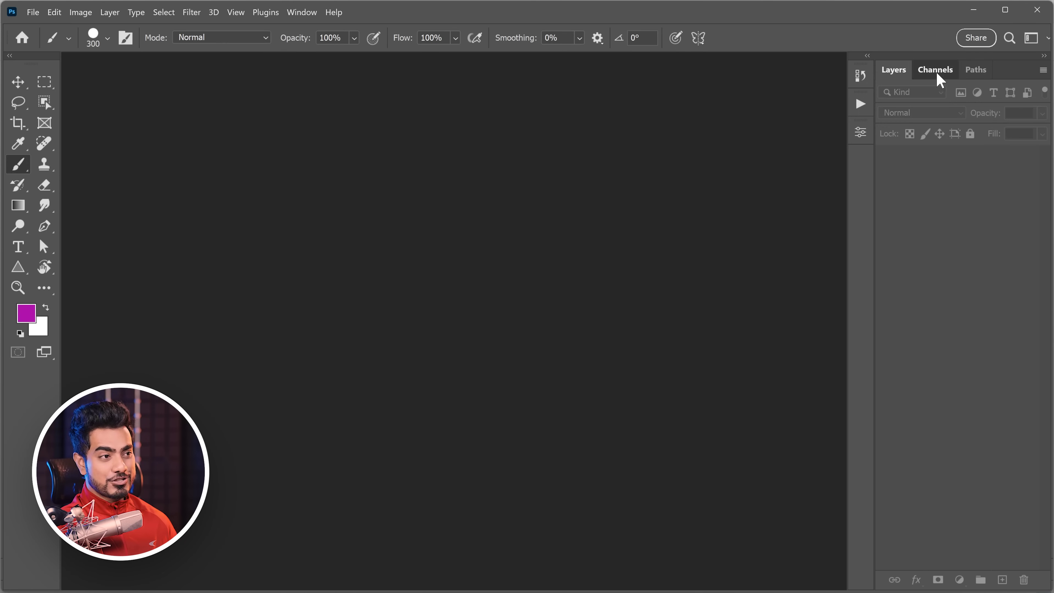
{"action": "left_click", "coordinate": [936, 71]}
{"action": "left_click", "coordinate": [976, 71]}
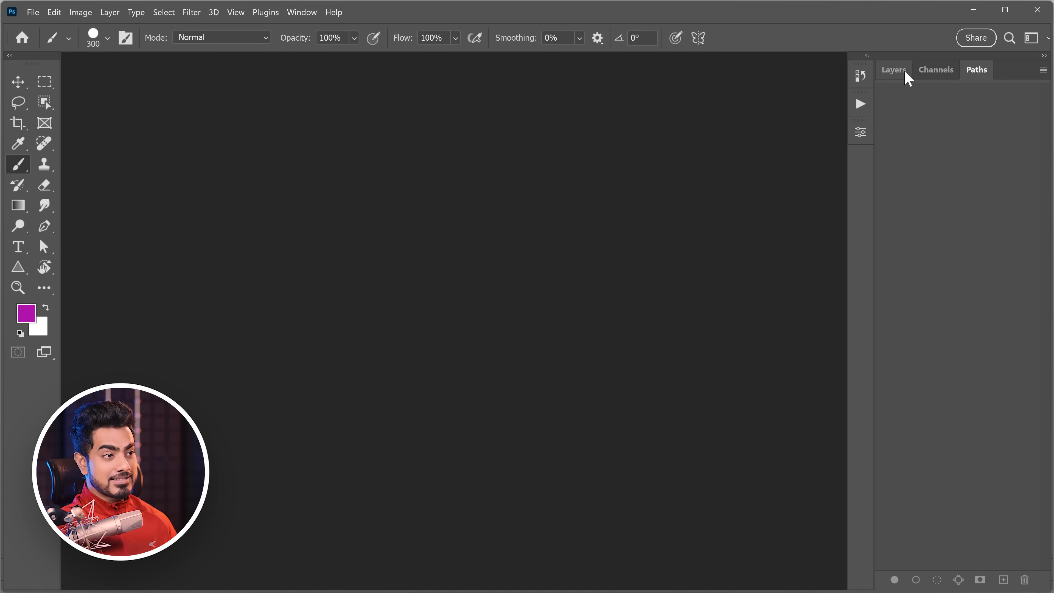
{"action": "left_click", "coordinate": [897, 70]}
{"action": "left_click", "coordinate": [860, 104]}
{"action": "left_click", "coordinate": [860, 76]}
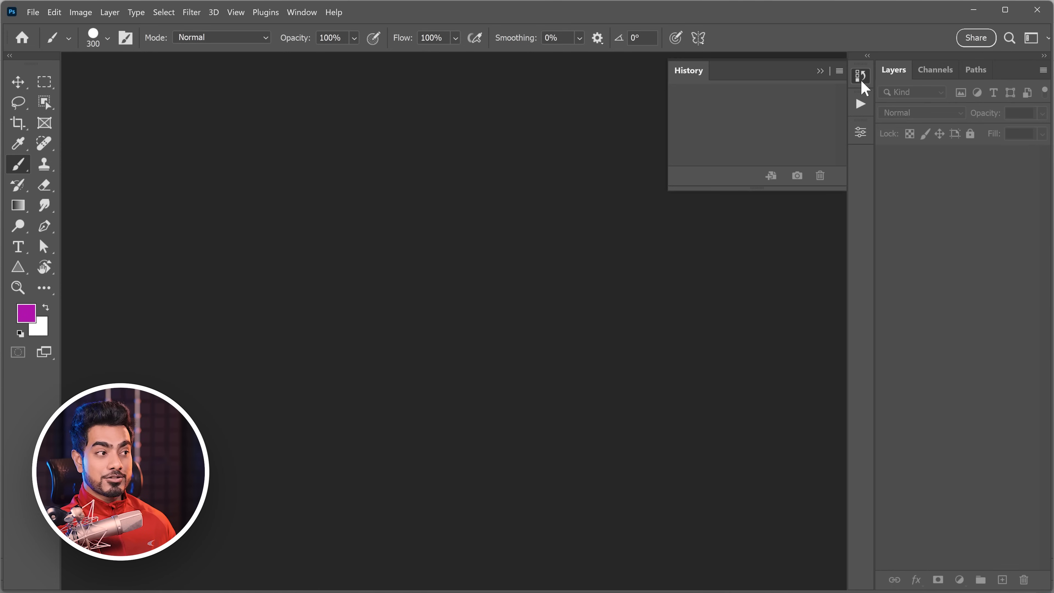
{"action": "left_click", "coordinate": [861, 133]}
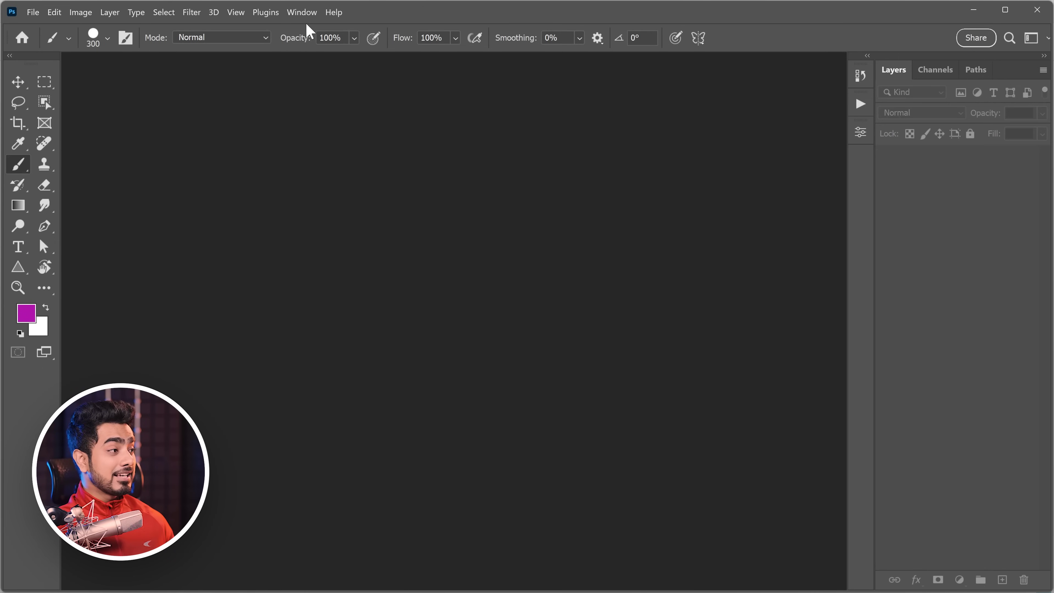
Step: Save the current layout as a new workspace named Minimal, capturing Keyboard Shortcuts, Menus and Toolbar, and check it in the workspace list
{"action": "left_click", "coordinate": [302, 12]}
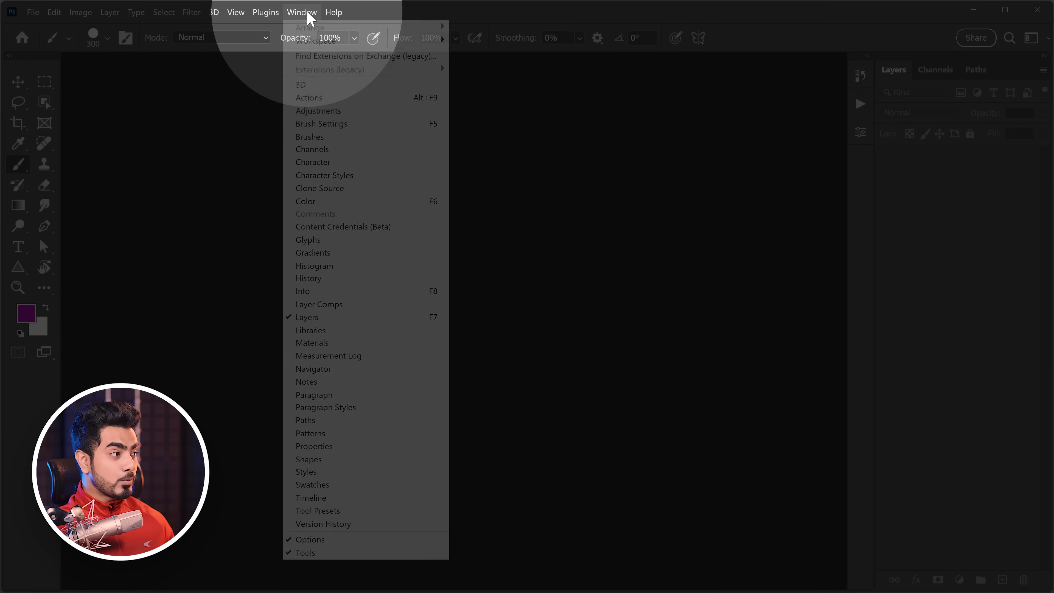
{"action": "mouse_move", "coordinate": [373, 40]}
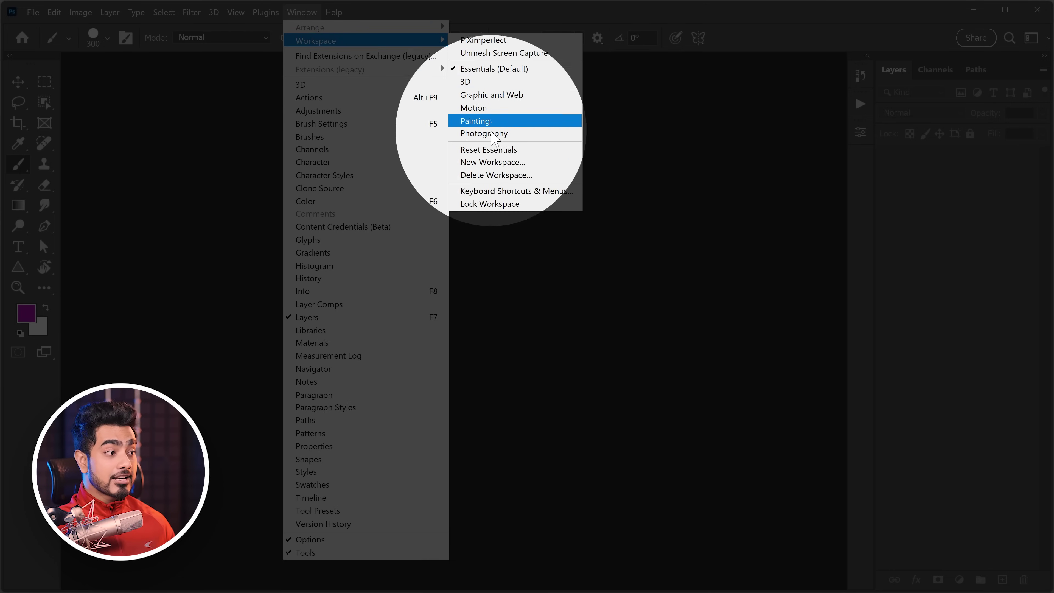
{"action": "left_click", "coordinate": [493, 163]}
{"action": "type", "text": "Minimal"}
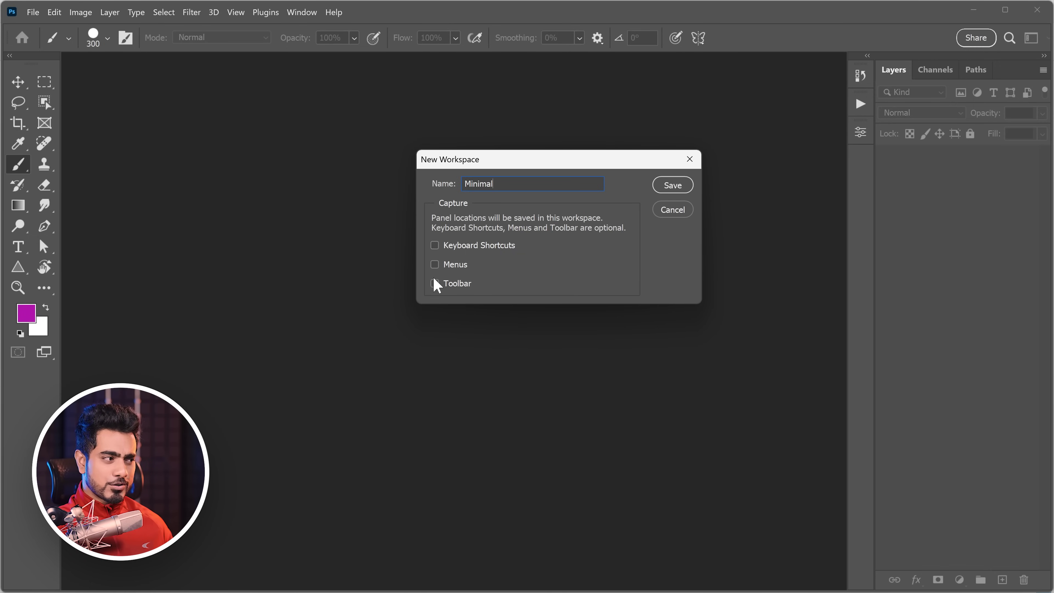
{"action": "left_click", "coordinate": [469, 247]}
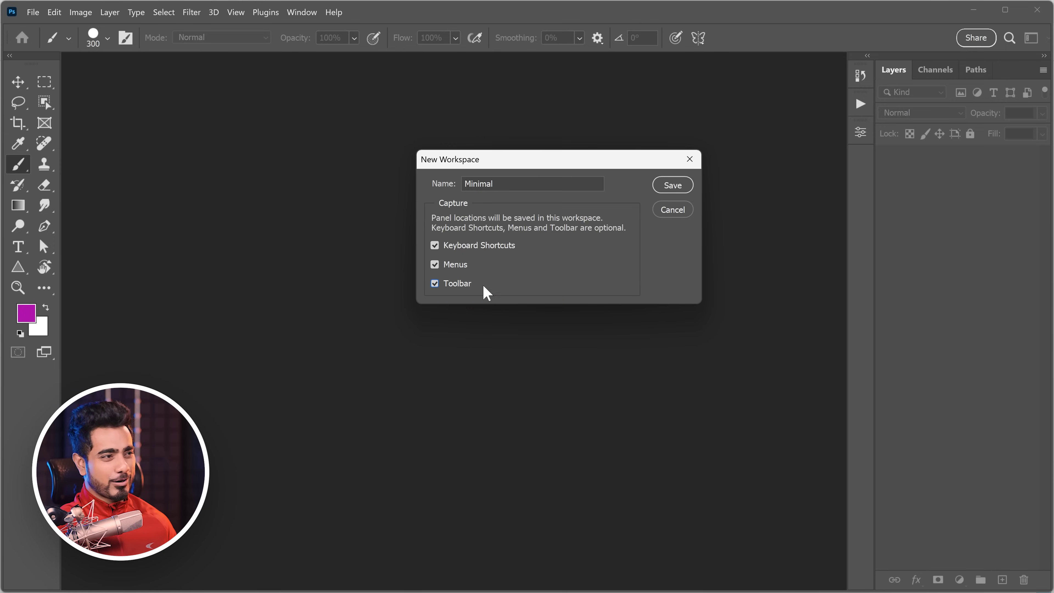
{"action": "left_click", "coordinate": [672, 185]}
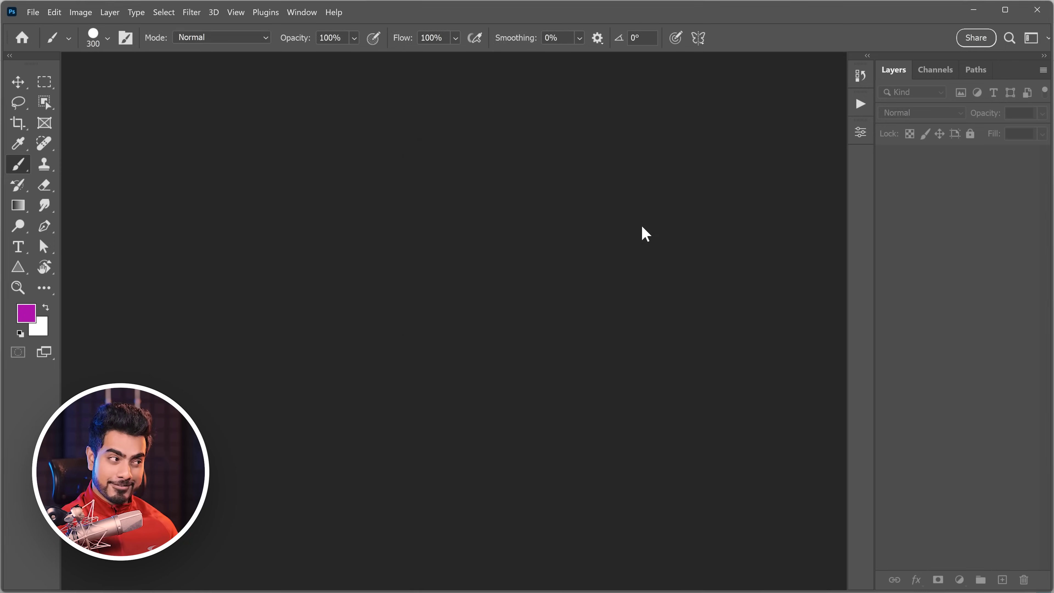
{"action": "left_click", "coordinate": [301, 12]}
{"action": "mouse_move", "coordinate": [347, 44]}
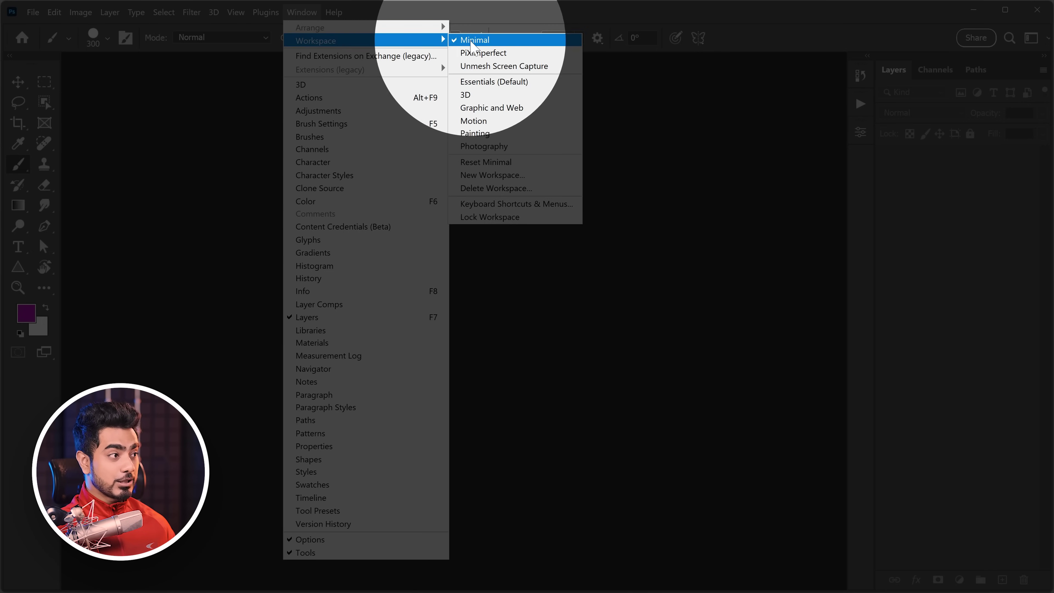
{"action": "left_click", "coordinate": [700, 107]}
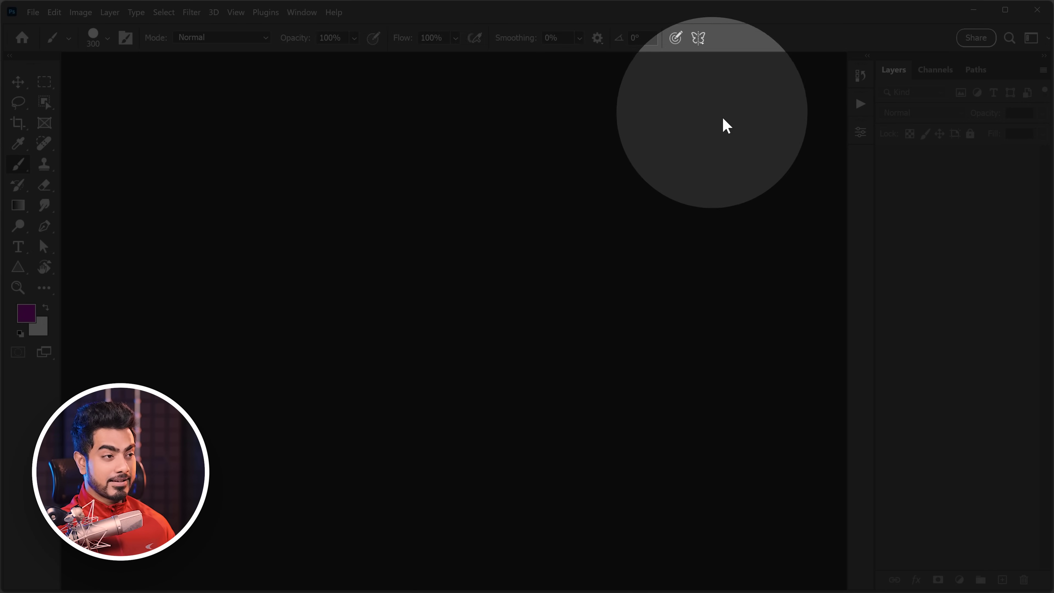
Step: Disturb the layout by floating the Channels panel and closing the Layers panel, and restore it by resetting the Minimal workspace
{"action": "left_click_drag", "start_coordinate": [893, 70], "coordinate": [327, 156]}
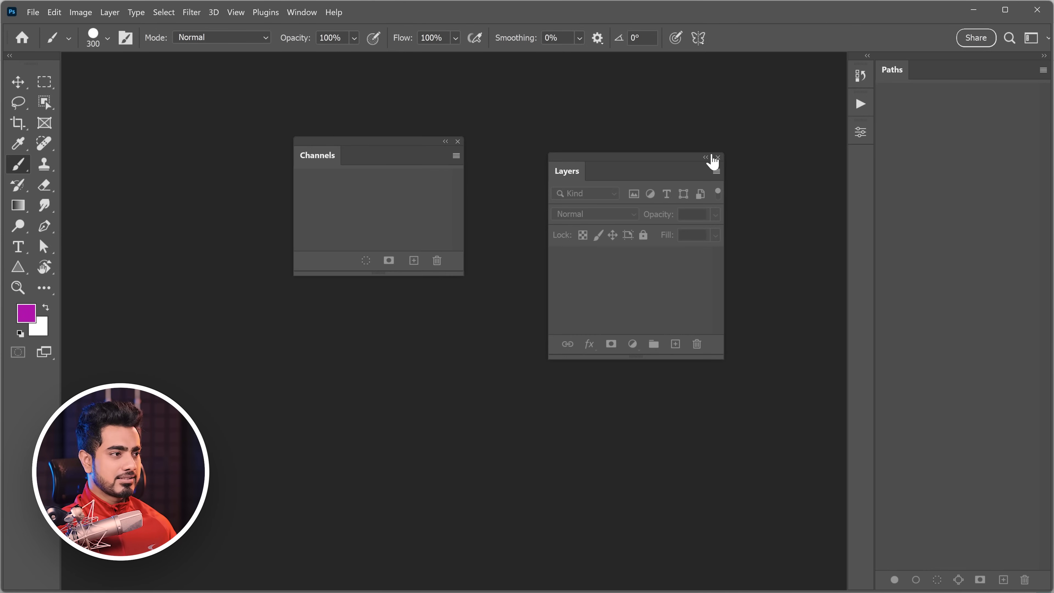
{"action": "left_click", "coordinate": [717, 156]}
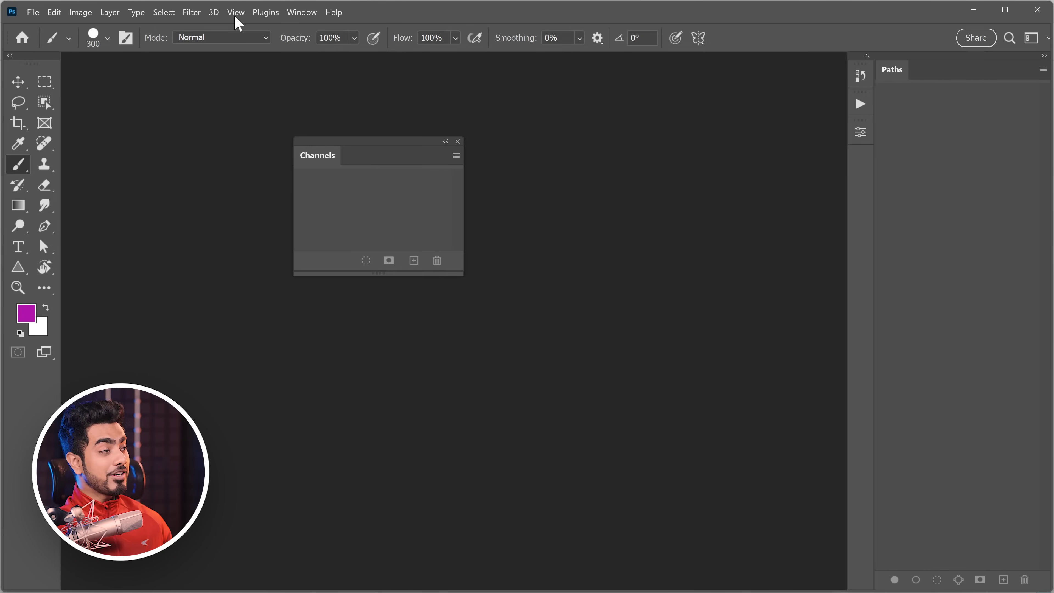
{"action": "left_click", "coordinate": [302, 13]}
{"action": "mouse_move", "coordinate": [431, 40]}
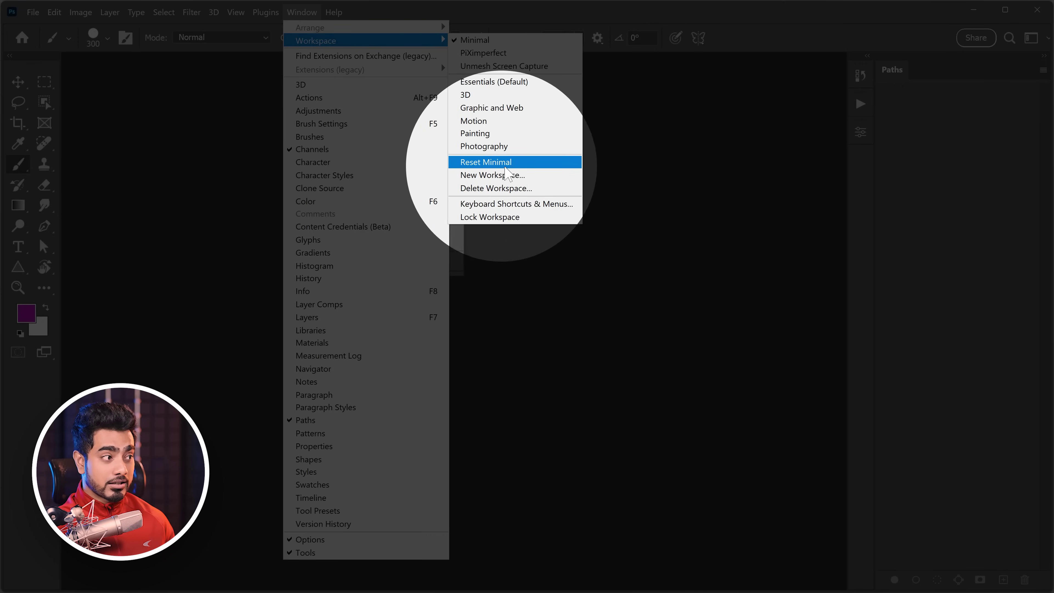
{"action": "left_click", "coordinate": [510, 161]}
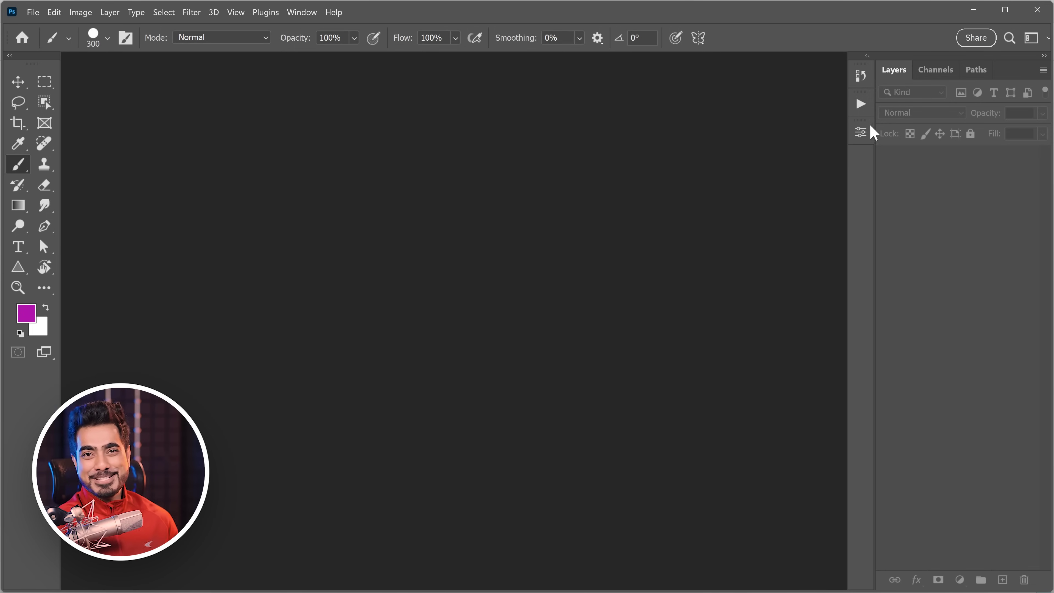
Step: Try out the built-in Painting and Photography workspaces
{"action": "left_click", "coordinate": [298, 14]}
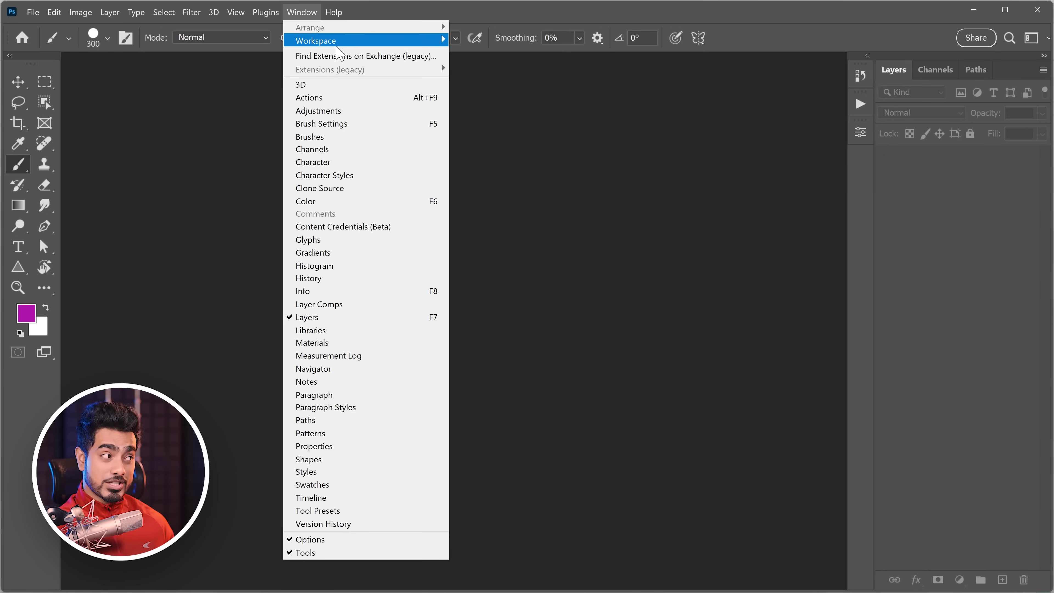
{"action": "mouse_move", "coordinate": [441, 40]}
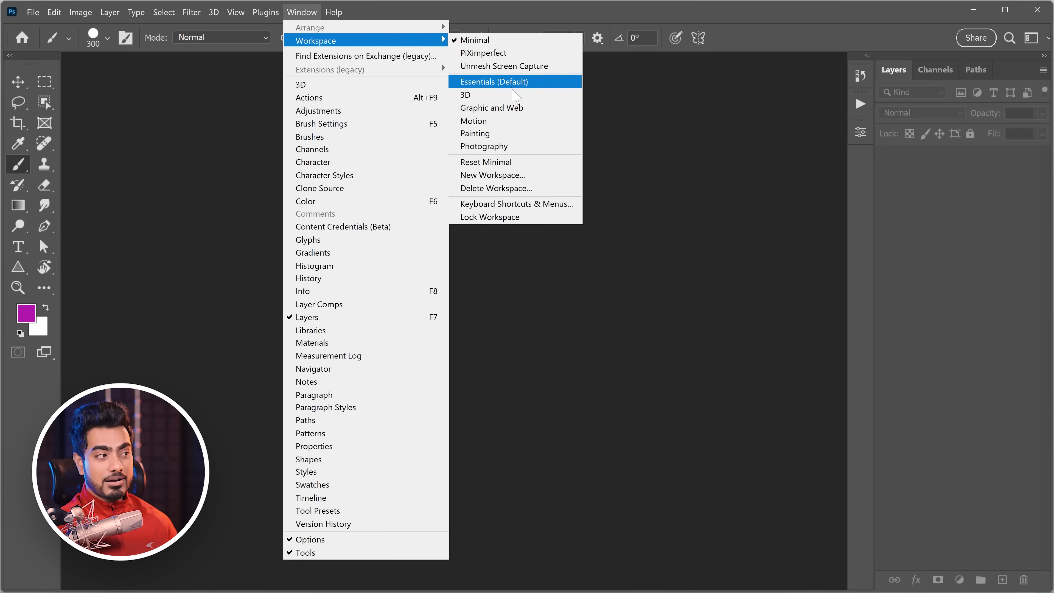
{"action": "left_click", "coordinate": [492, 134]}
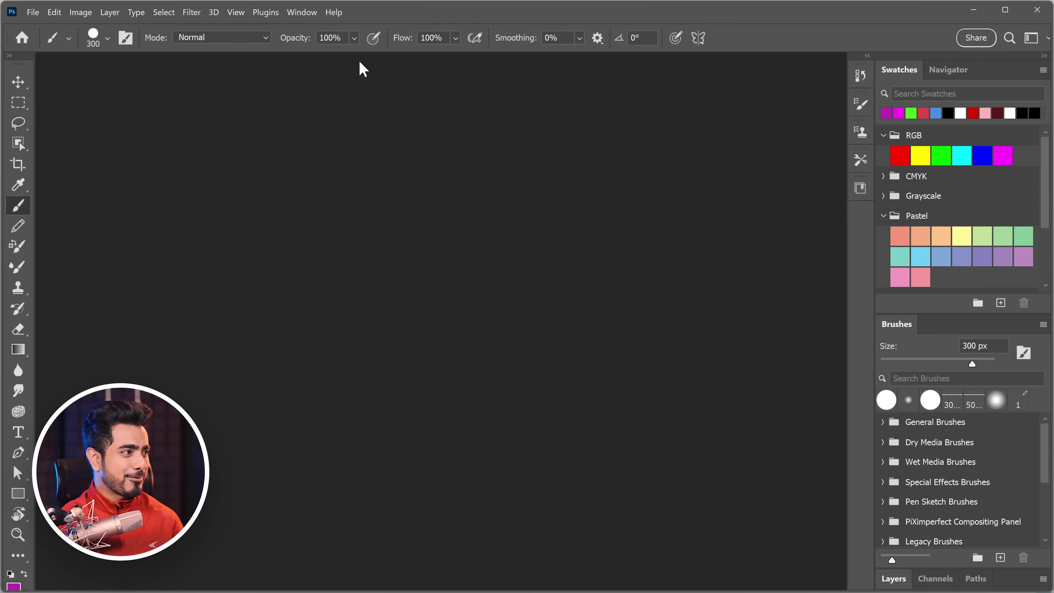
{"action": "left_click", "coordinate": [301, 13]}
{"action": "mouse_move", "coordinate": [349, 43]}
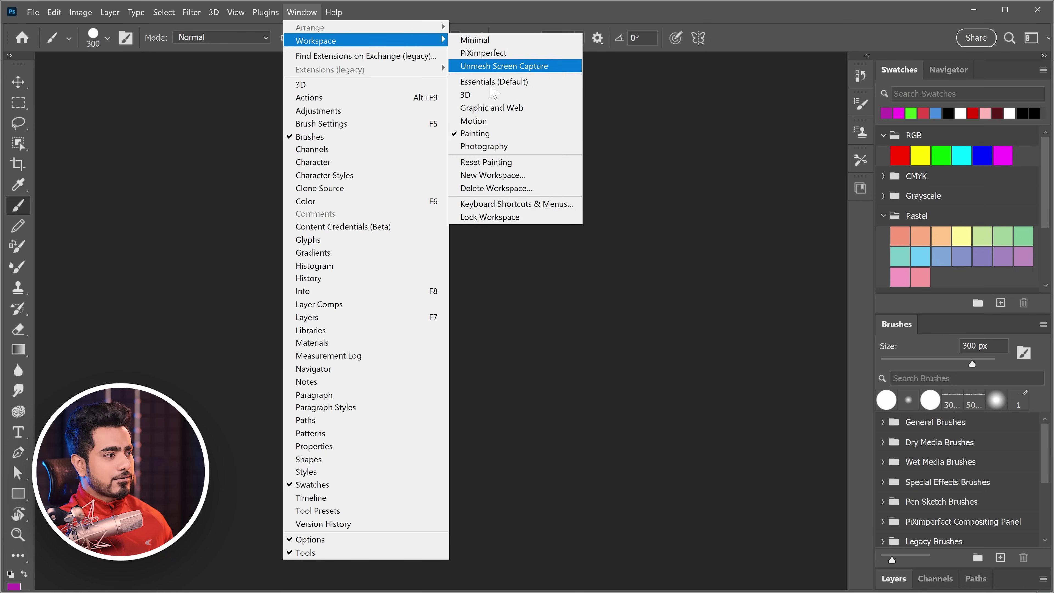
{"action": "left_click", "coordinate": [490, 147]}
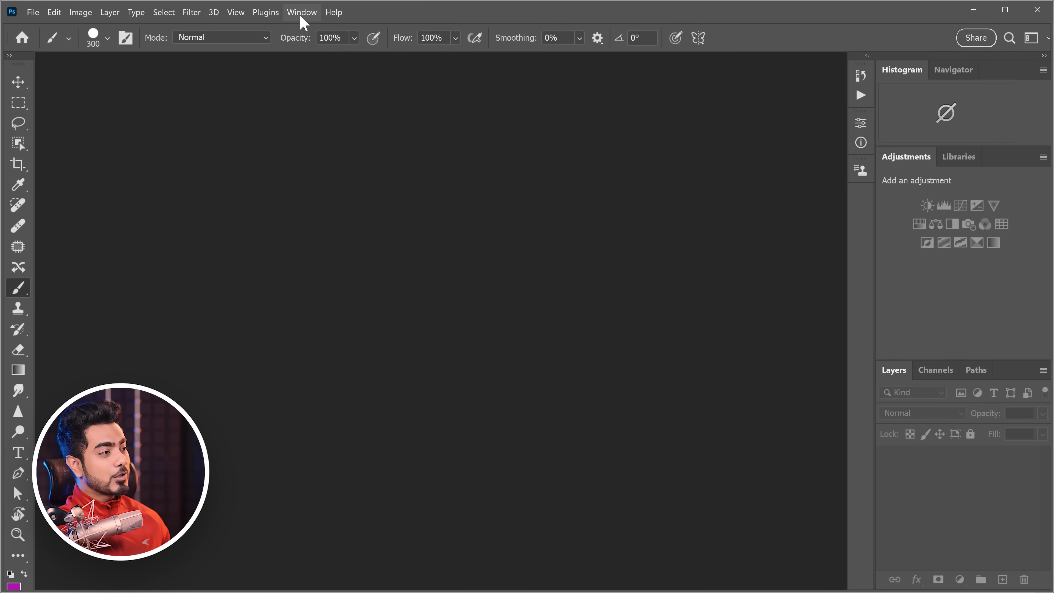
Step: Switch back to the custom Minimal workspace
{"action": "left_click", "coordinate": [302, 12]}
{"action": "mouse_move", "coordinate": [349, 41]}
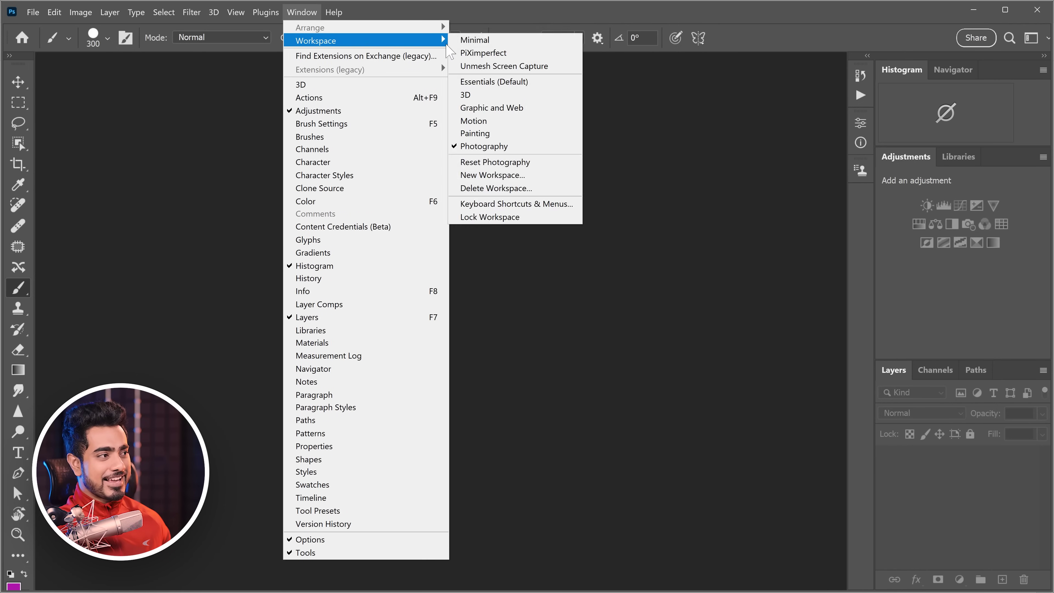
{"action": "left_click", "coordinate": [489, 41]}
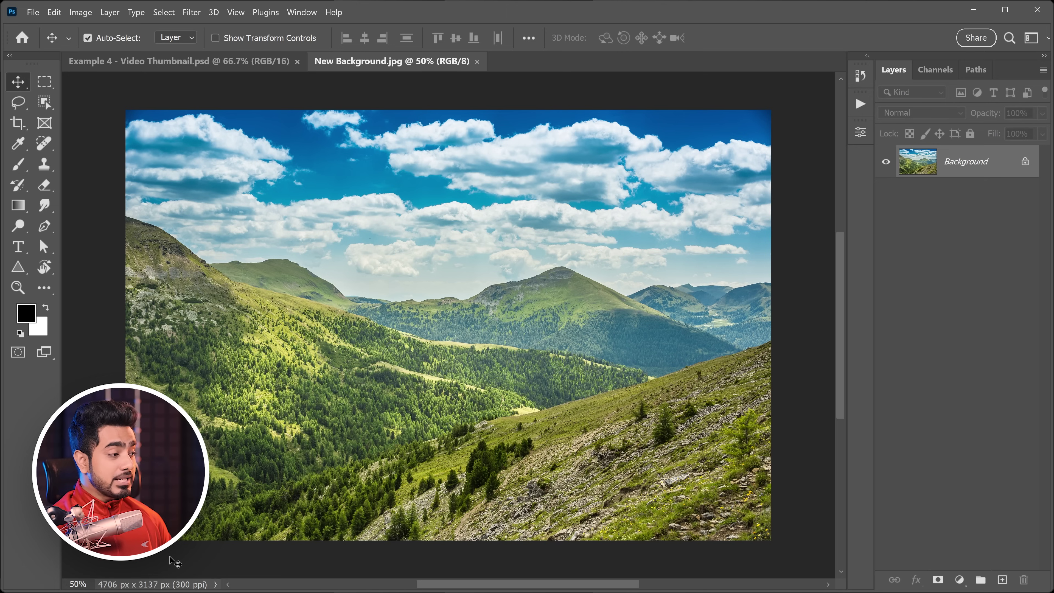
Step: Zoom New Background.jpg in to 100% and back out to 25%, following the zoom level in the status readout
{"action": "key", "text": "ctrl+plus"}
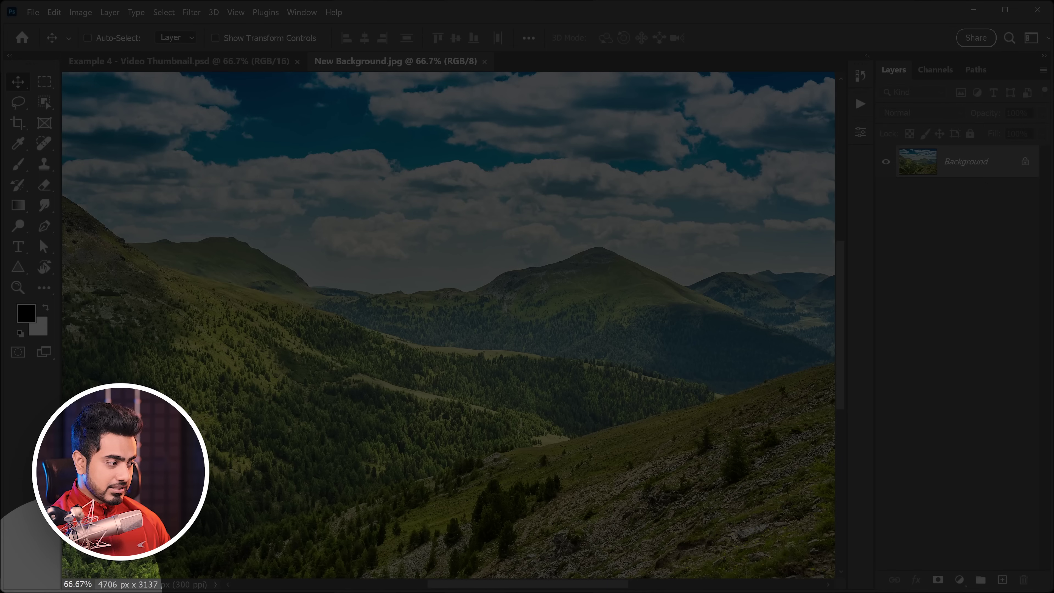
{"action": "mouse_move", "coordinate": [85, 587]}
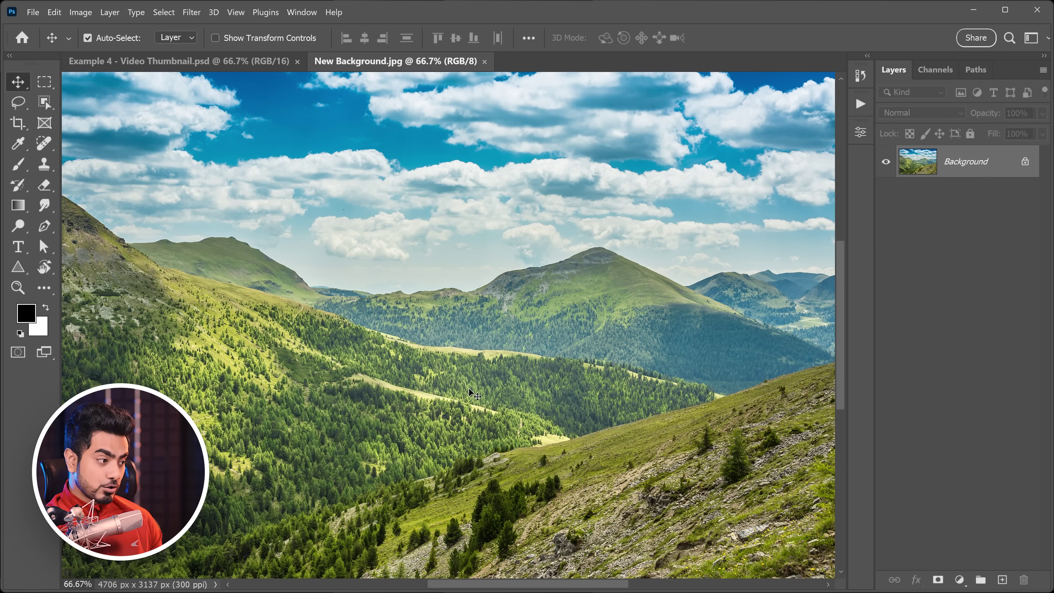
{"action": "key", "text": "ctrl+plus"}
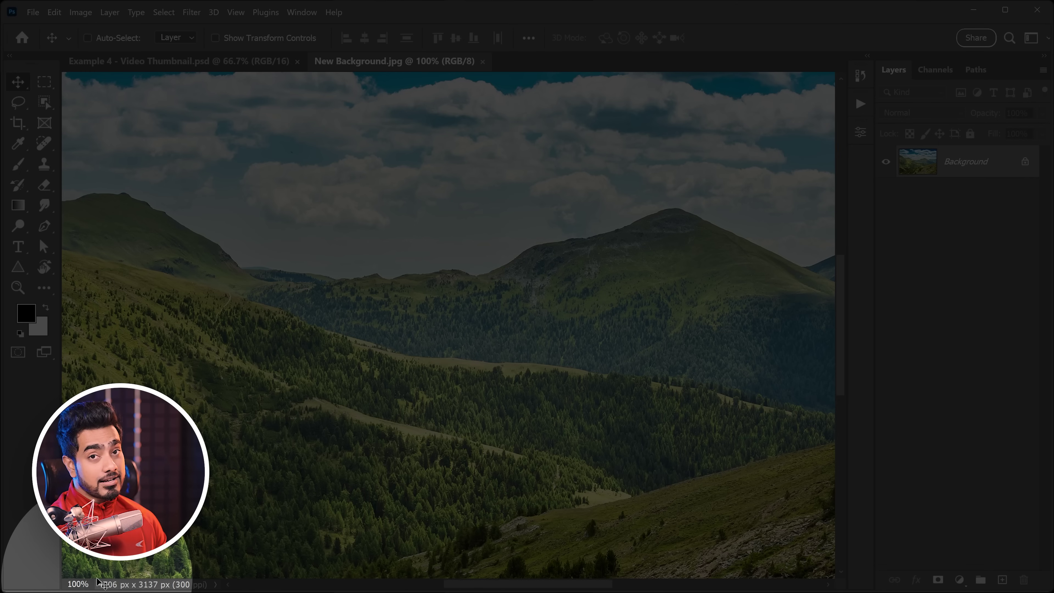
{"action": "key", "text": "ctrl+minus"}
{"action": "key", "text": "ctrl+minus"}
{"action": "key", "text": "ctrl+minus"}
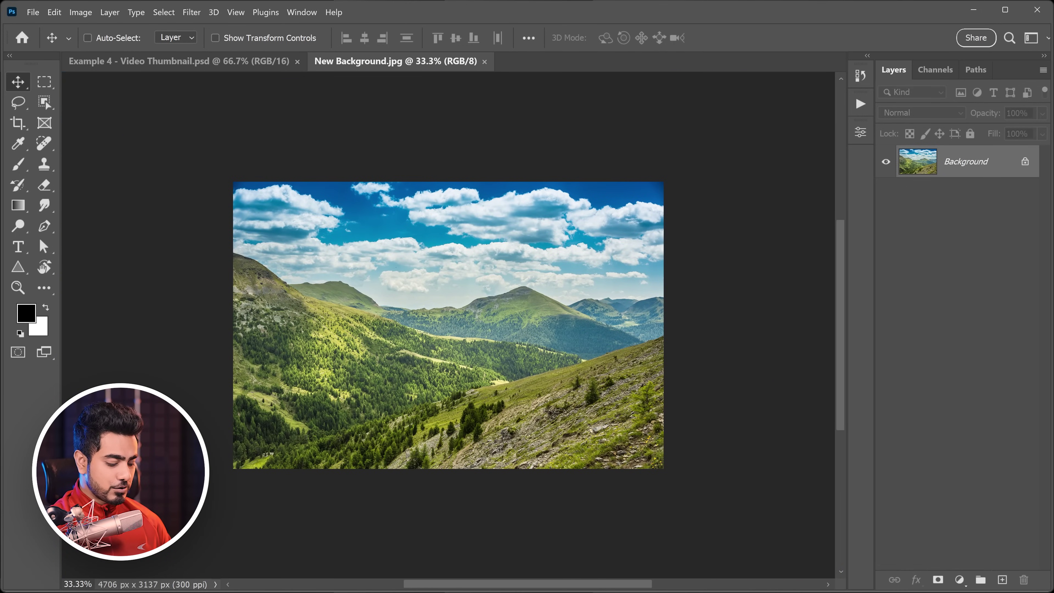
{"action": "key", "text": "ctrl+minus"}
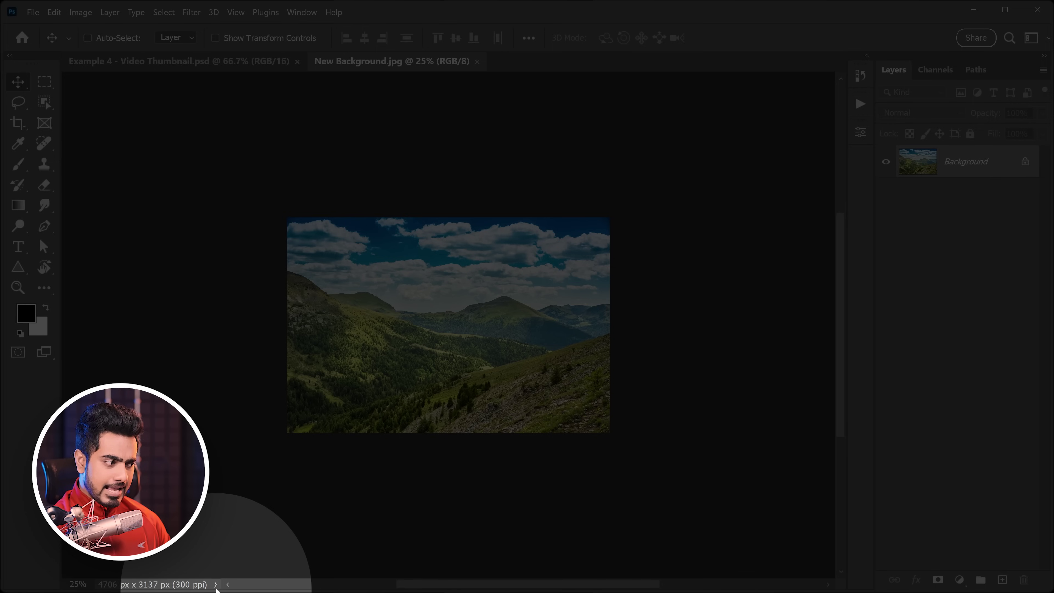
Step: Review the status readout's information options, keep Document Dimensions, and zoom New Background.jpg in to 33.3%
{"action": "left_click", "coordinate": [215, 584]}
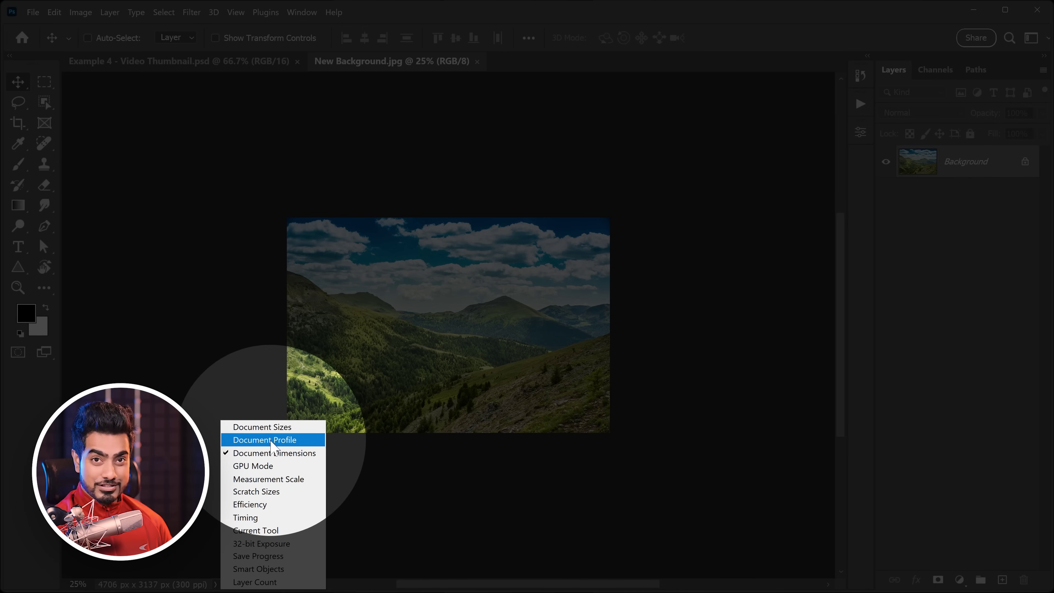
{"action": "left_click", "coordinate": [291, 453]}
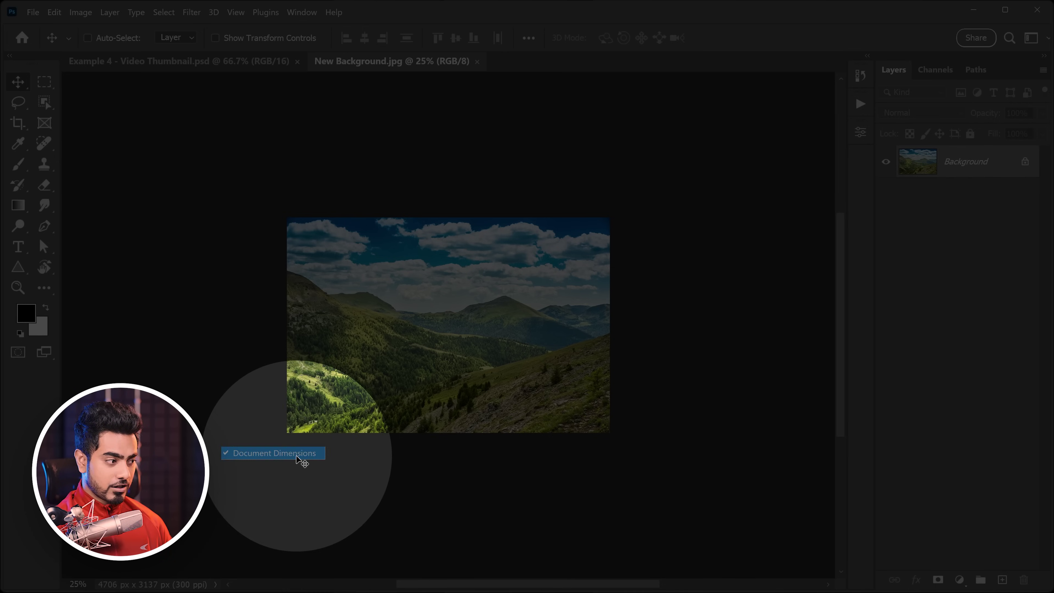
{"action": "key", "text": "ctrl+plus"}
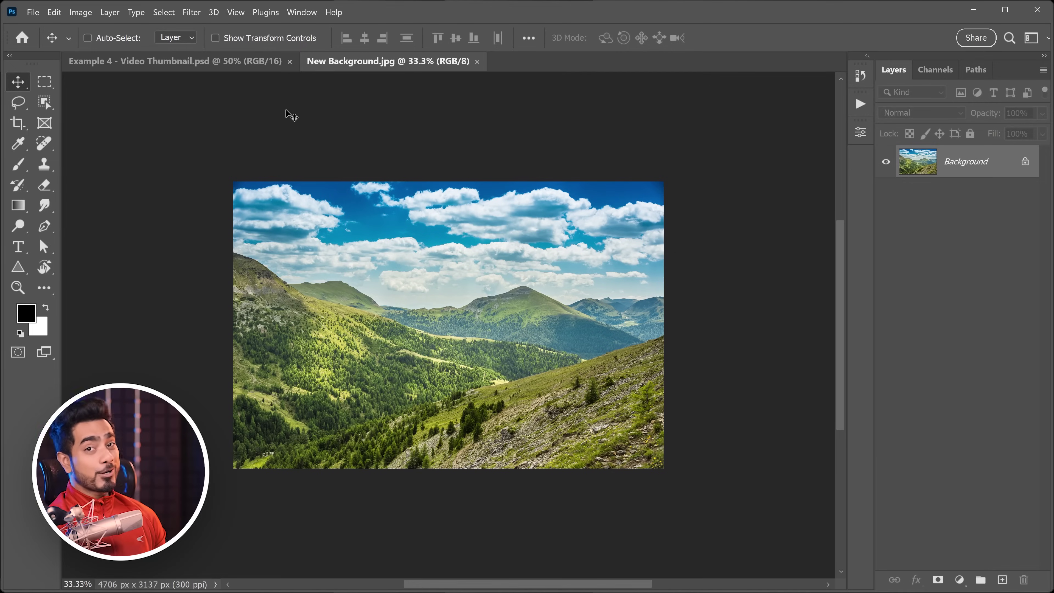
Step: Show the layer count in the status readout of Example 4 - Video Thumbnail.psd and add a new layer above Photoshop Logo
{"action": "left_click", "coordinate": [211, 64]}
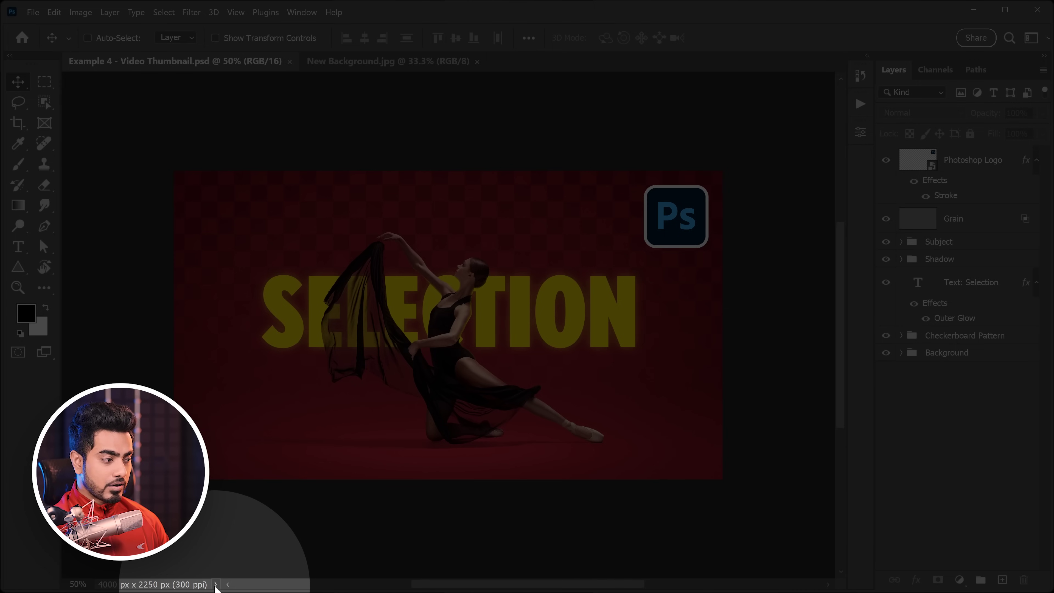
{"action": "left_click", "coordinate": [216, 584]}
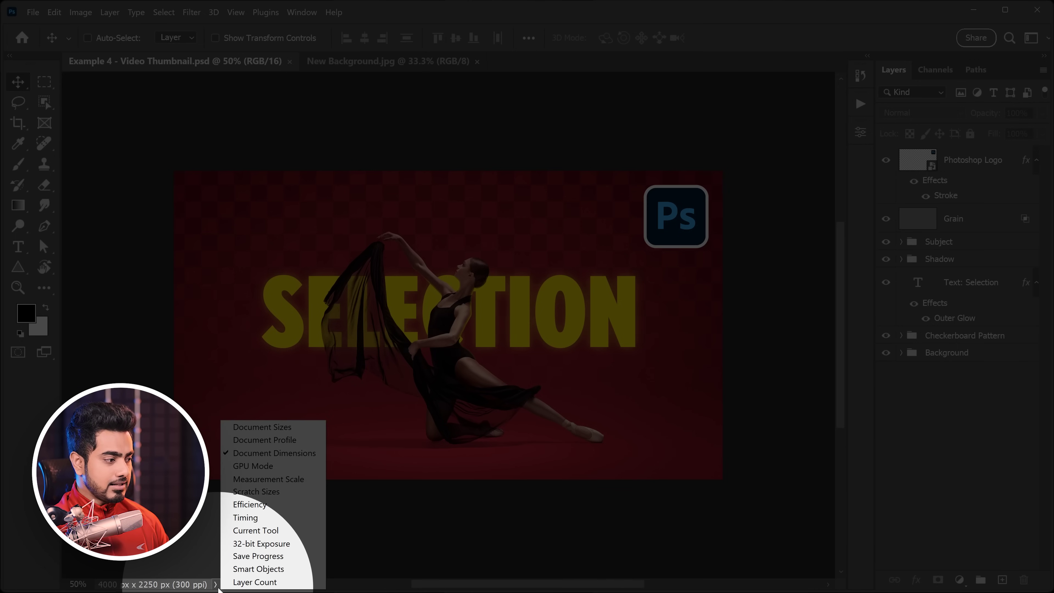
{"action": "left_click", "coordinate": [257, 582]}
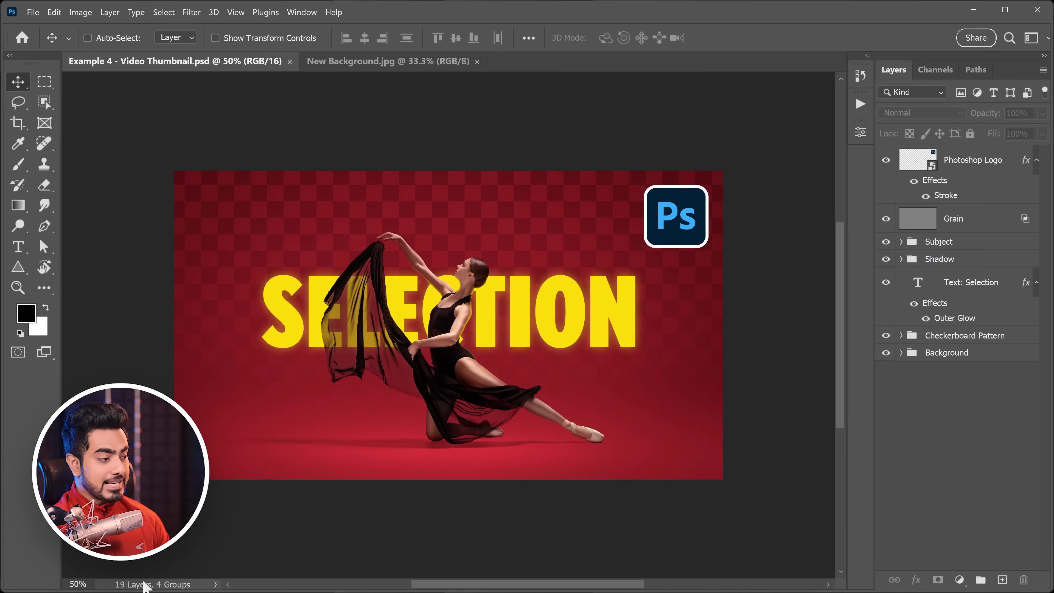
{"action": "left_click", "coordinate": [988, 163]}
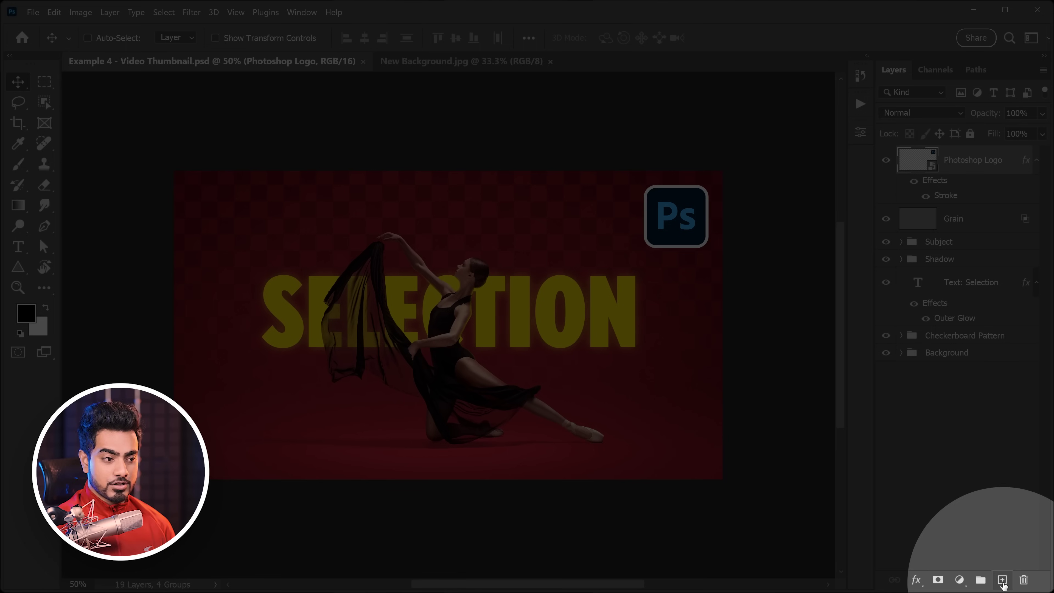
{"action": "left_click", "coordinate": [1003, 582]}
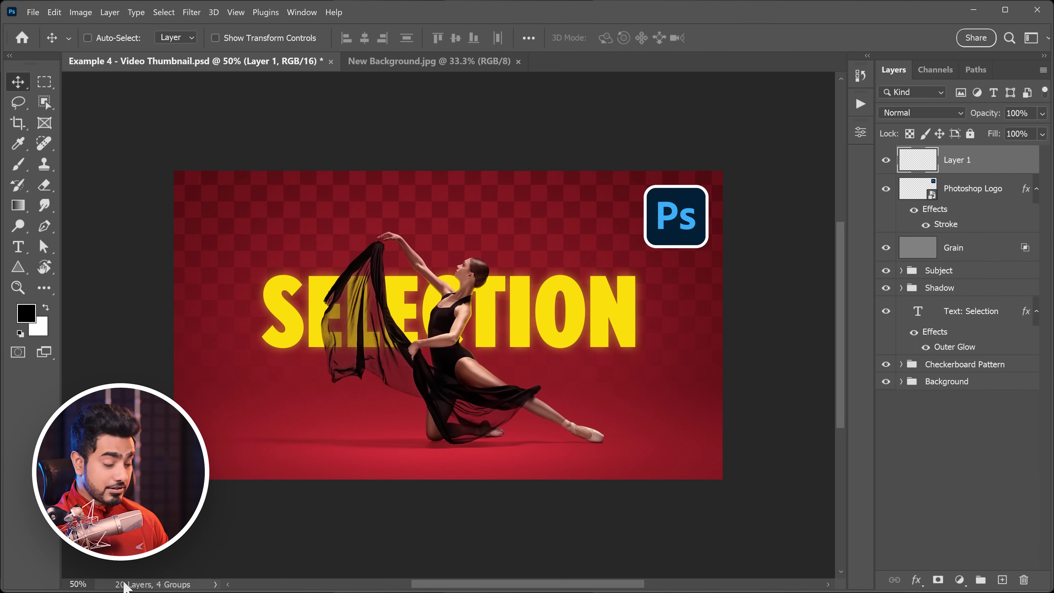
Step: Set the status readout to Current Tool and check it by switching between the Eraser, History Brush and Pen tools
{"action": "left_click", "coordinate": [215, 584]}
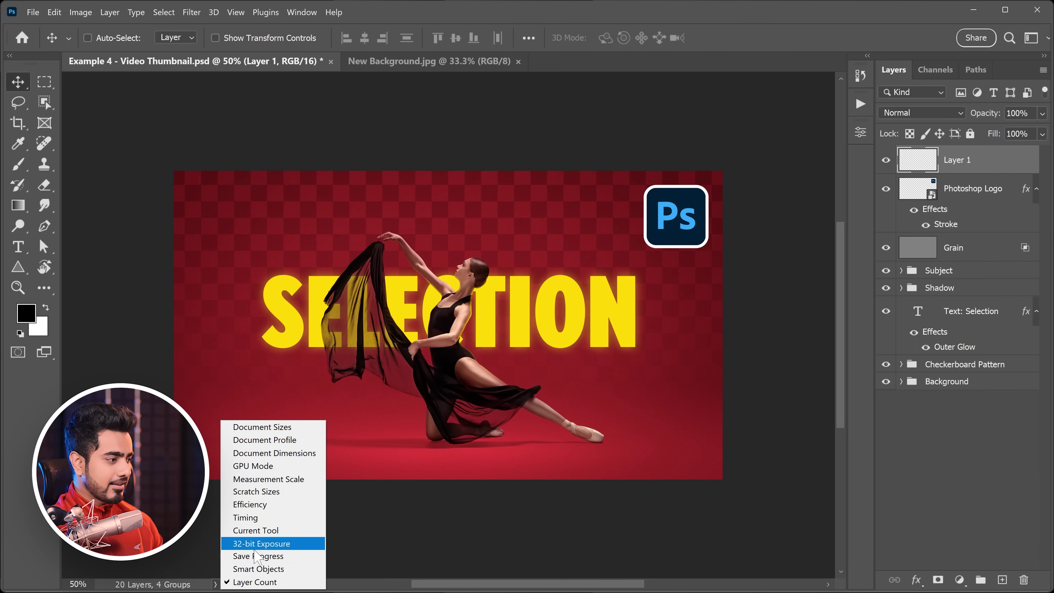
{"action": "left_click", "coordinate": [266, 530]}
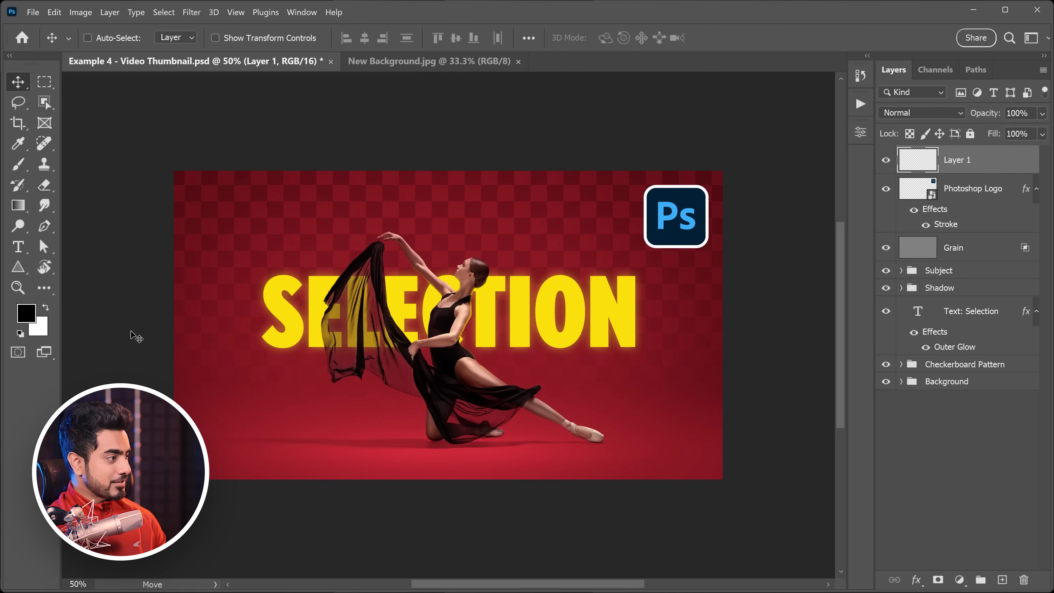
{"action": "left_click", "coordinate": [38, 189]}
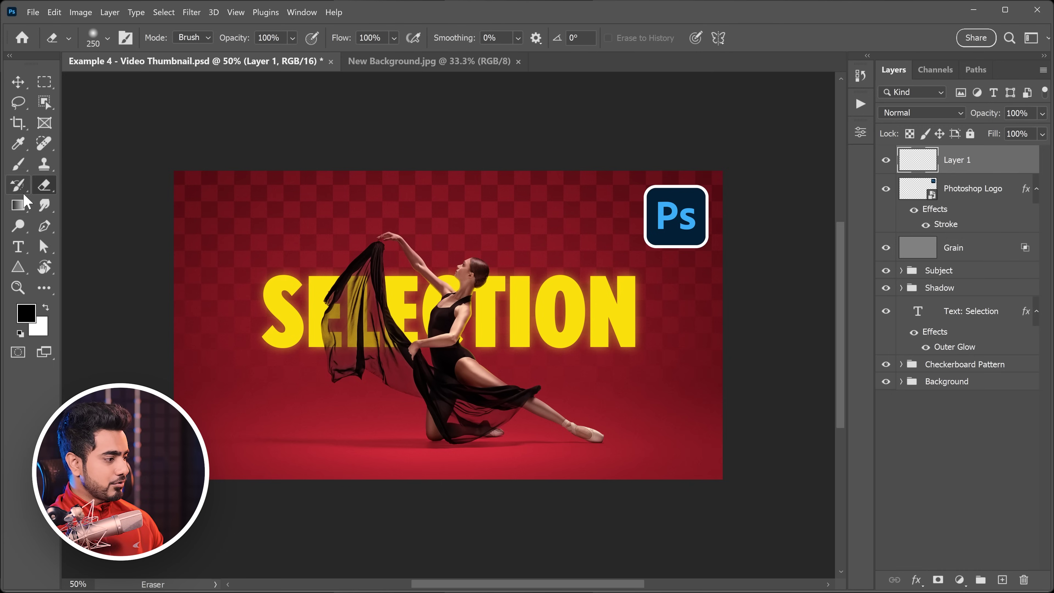
{"action": "left_click", "coordinate": [23, 190]}
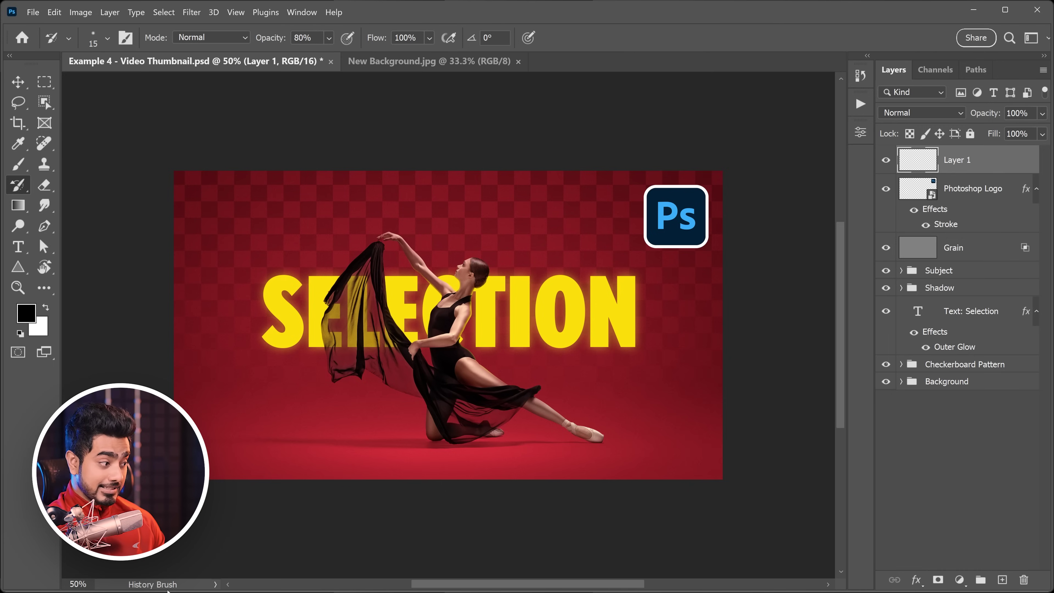
{"action": "key", "text": "p"}
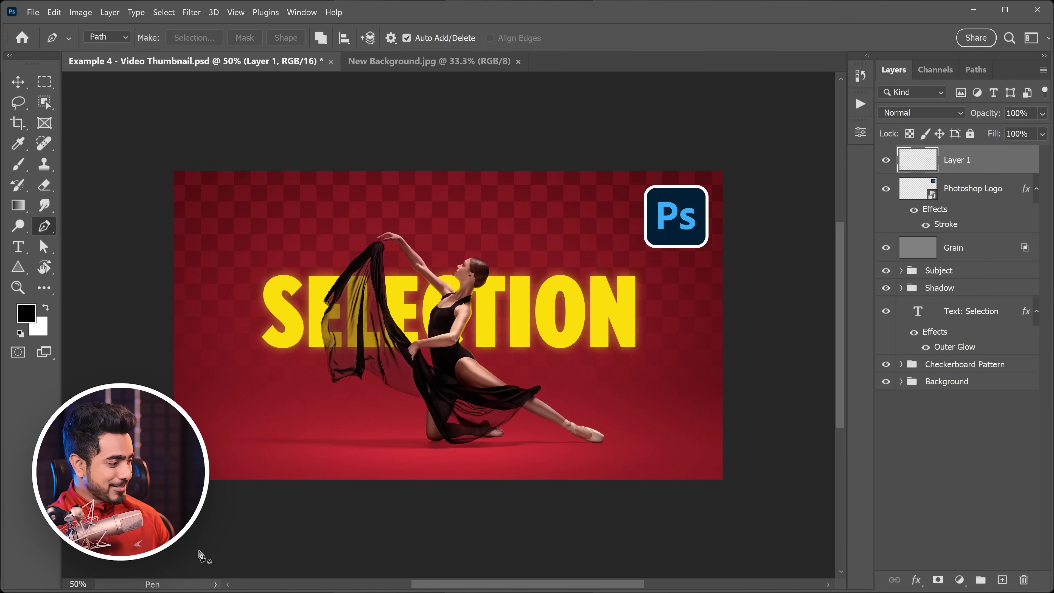
Step: Set the status readout back to Document Dimensions
{"action": "left_click", "coordinate": [215, 584]}
{"action": "left_click", "coordinate": [278, 456]}
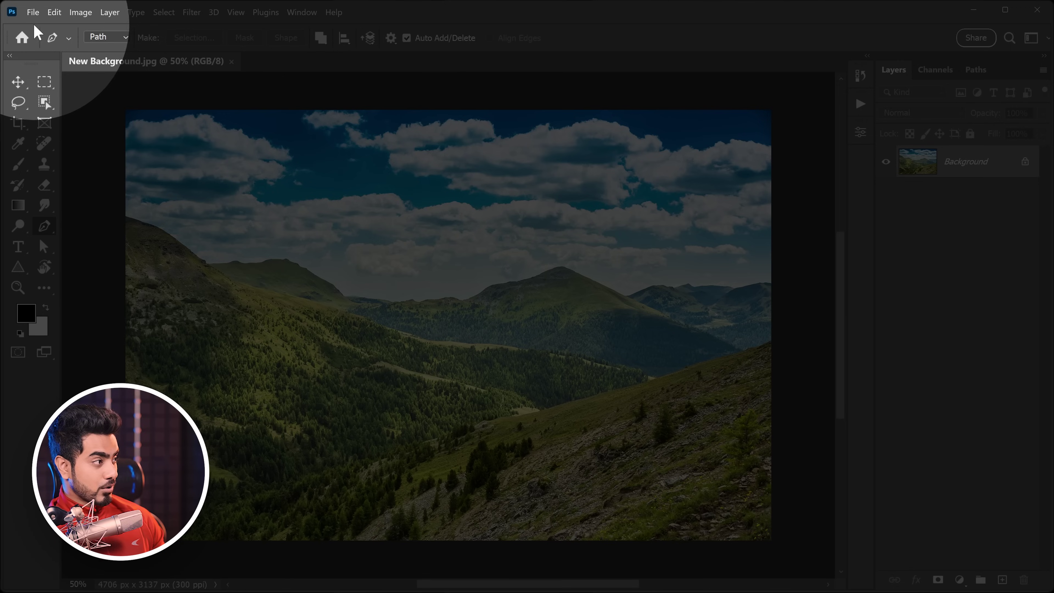
{"action": "left_click", "coordinate": [32, 12]}
{"action": "left_click", "coordinate": [42, 27]}
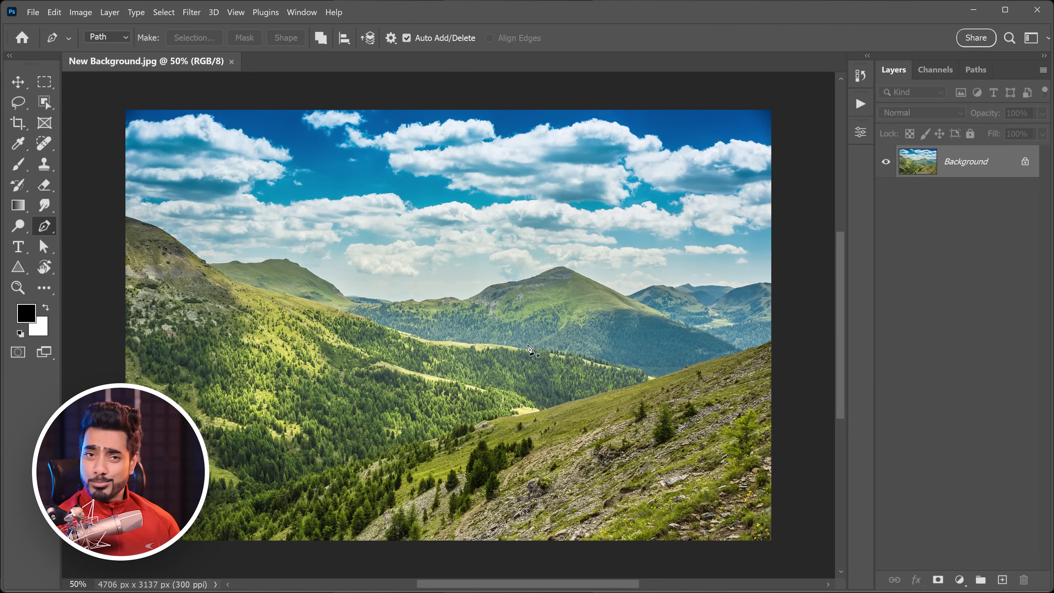
Step: Apply a Gaussian Blur with a radius of 92.7 pixels to the Background layer of New Background.jpg
{"action": "left_click", "coordinate": [191, 13]}
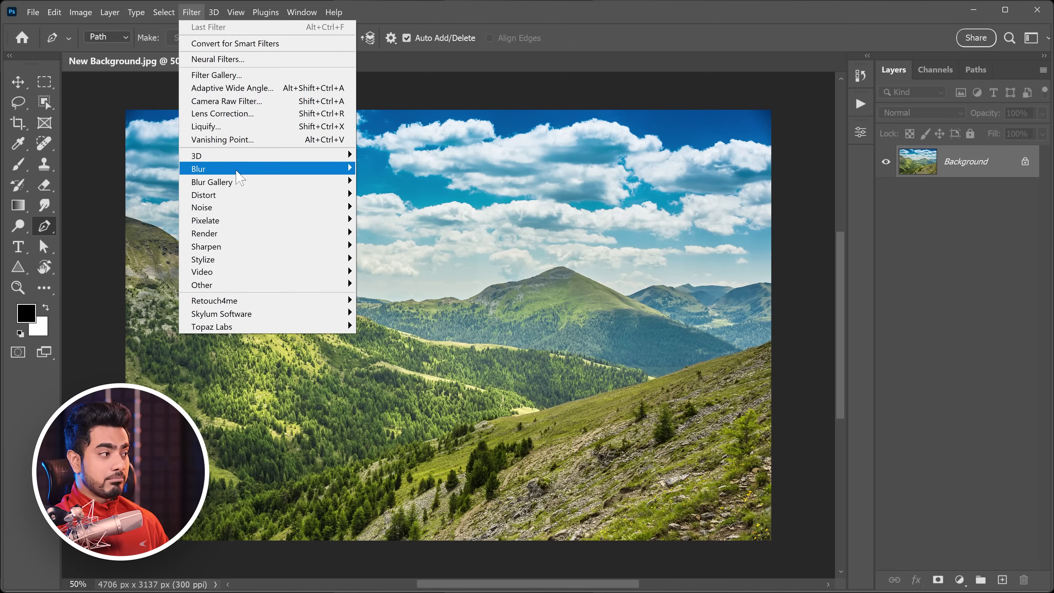
{"action": "mouse_move", "coordinate": [345, 168]}
{"action": "left_click", "coordinate": [394, 220]}
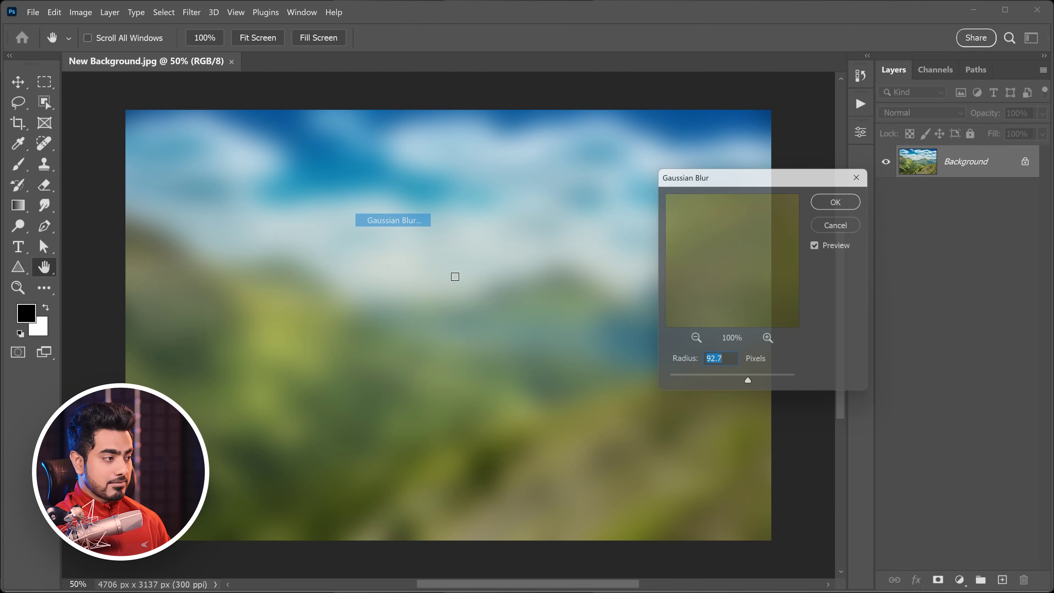
{"action": "left_click", "coordinate": [834, 204]}
{"action": "key", "text": "p"}
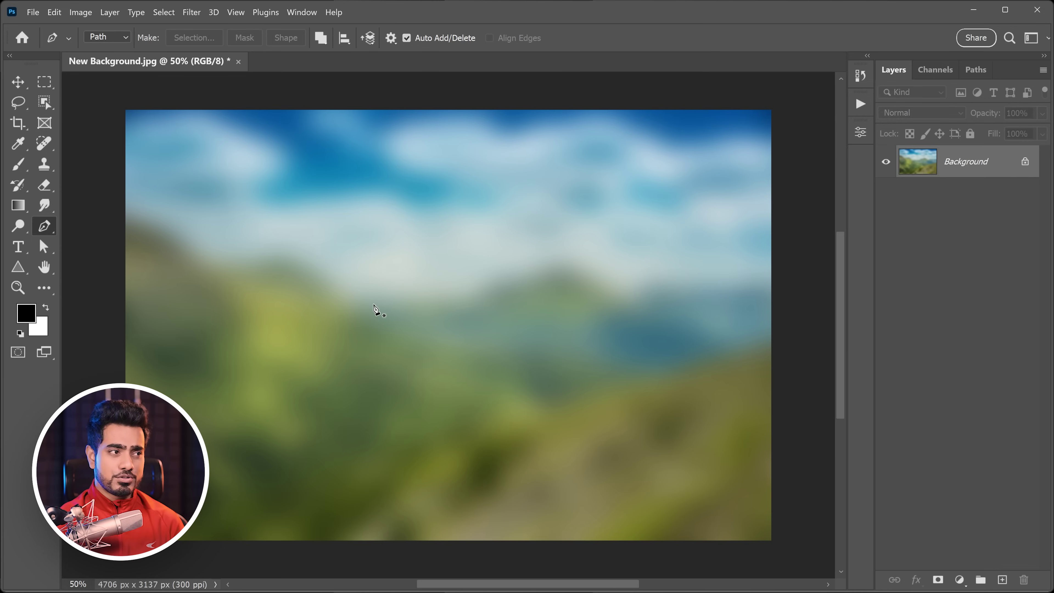
Step: Float and close the Layers panel, and restore it docked in the same group as Channels and Paths
{"action": "left_click_drag", "start_coordinate": [894, 86], "coordinate": [768, 112]}
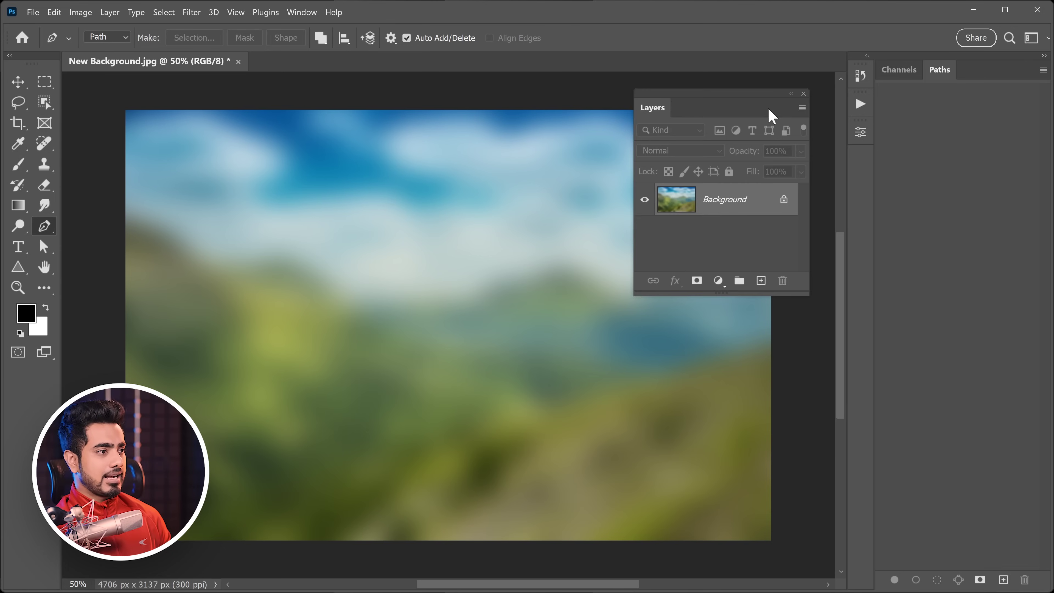
{"action": "left_click", "coordinate": [803, 94]}
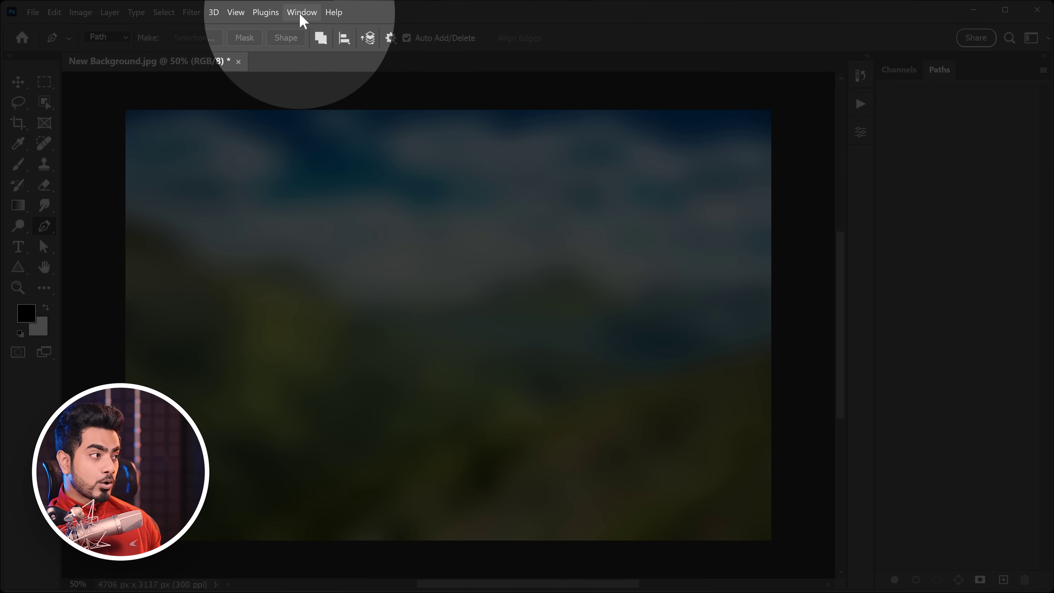
{"action": "left_click", "coordinate": [302, 13]}
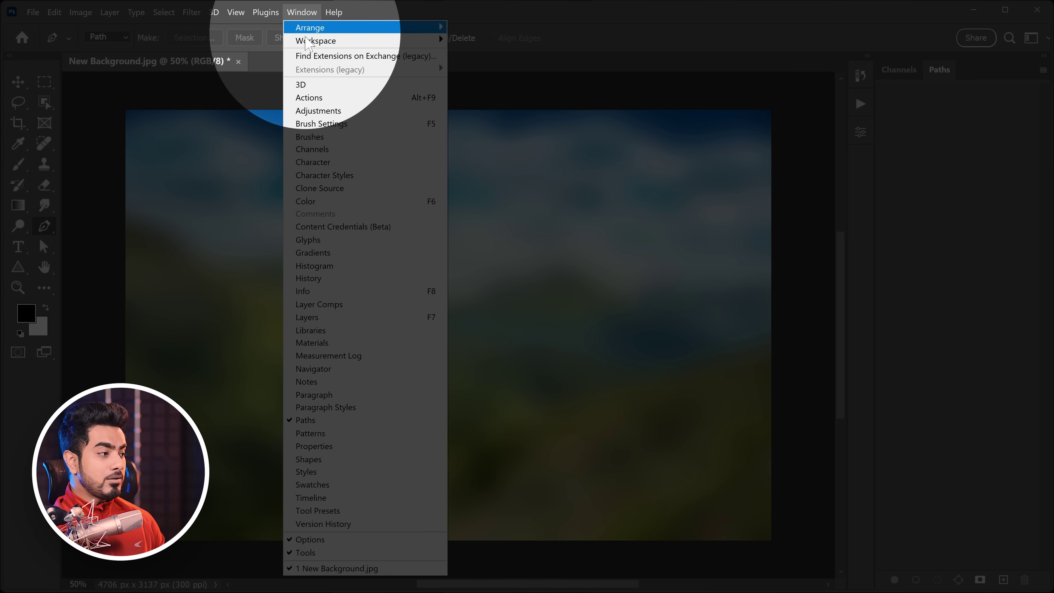
{"action": "left_click", "coordinate": [309, 318]}
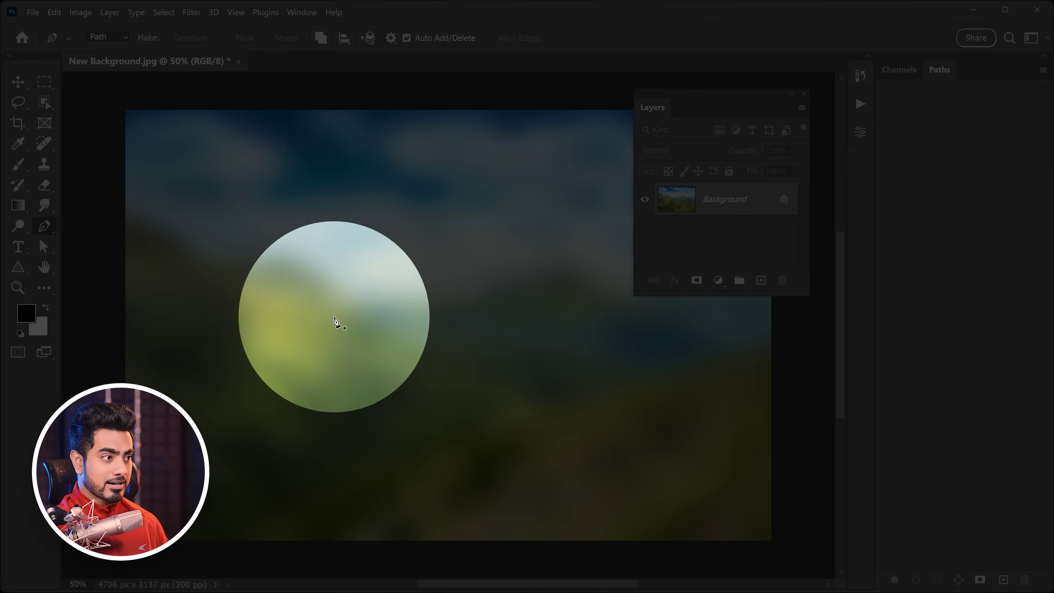
{"action": "left_click_drag", "start_coordinate": [682, 107], "coordinate": [901, 77]}
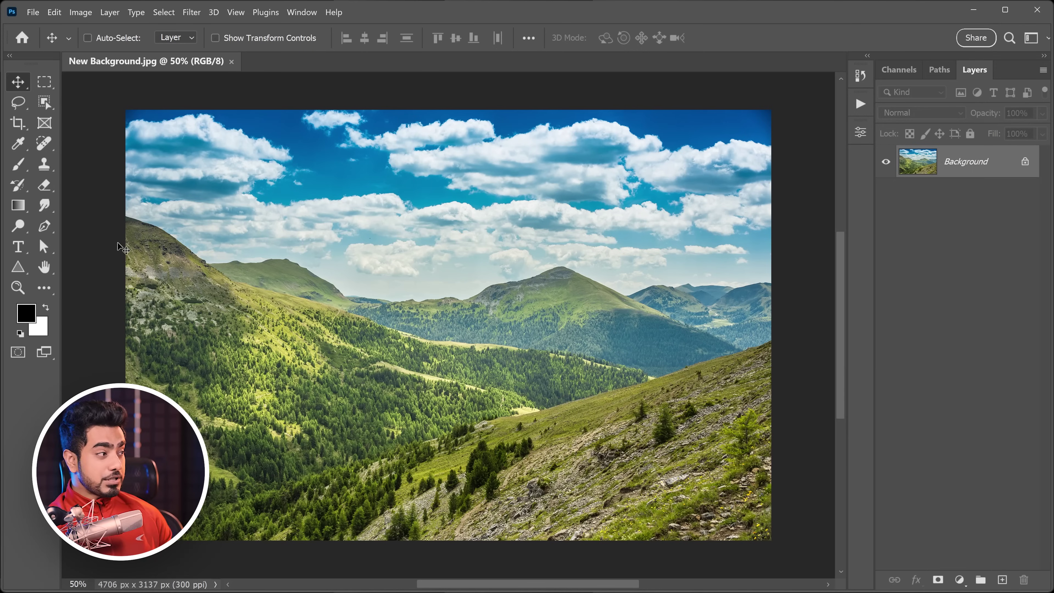
Step: Activate the Brush tool, set the brush size to 429 px and browse its brush presets
{"action": "left_click", "coordinate": [18, 167]}
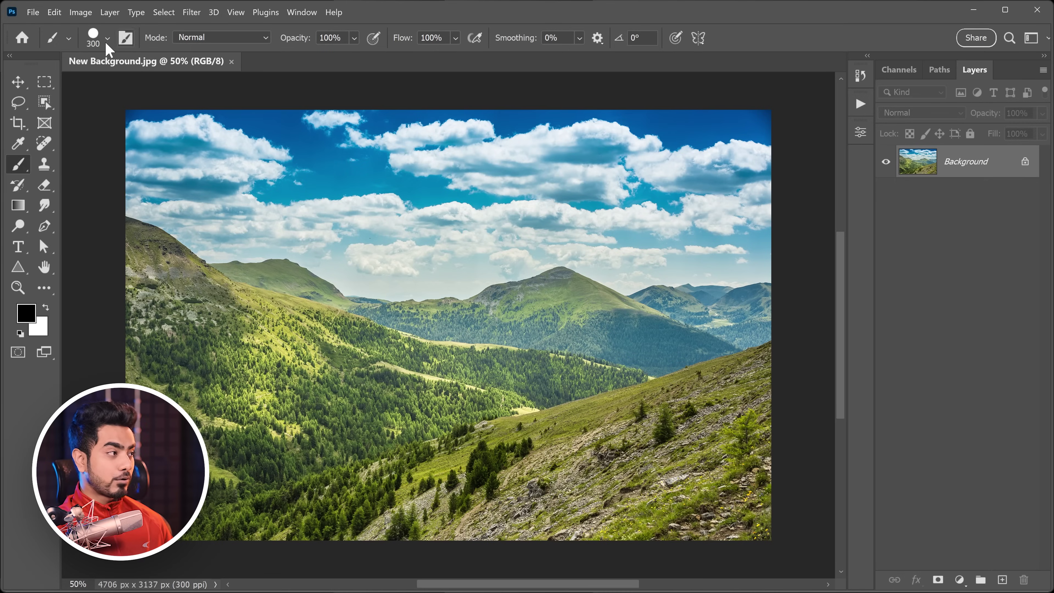
{"action": "left_click", "coordinate": [108, 38]}
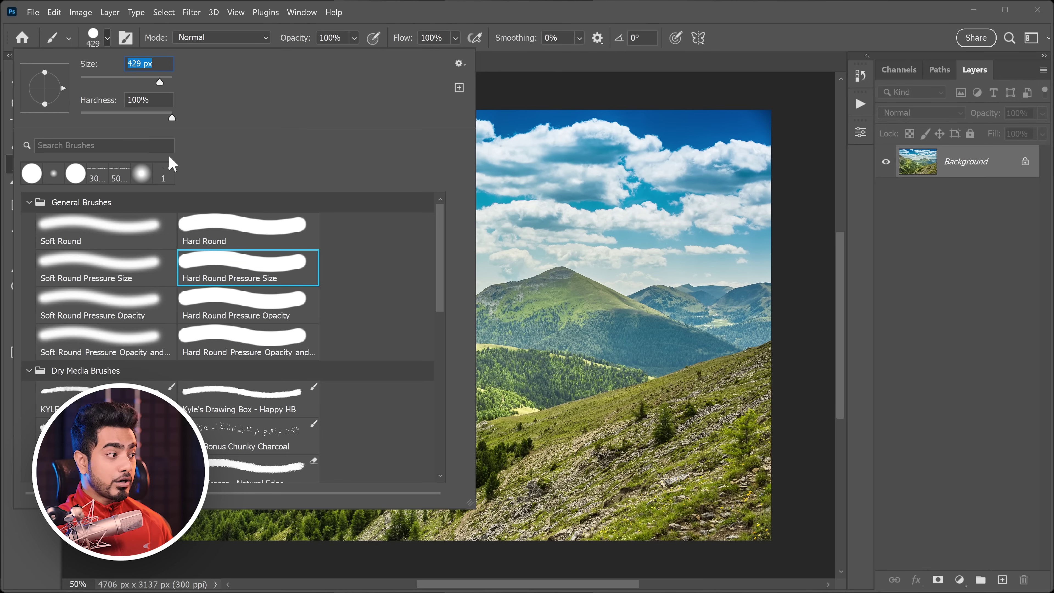
{"action": "scroll", "coordinate": [438, 282], "scroll_direction": "down", "scroll_amount": 3}
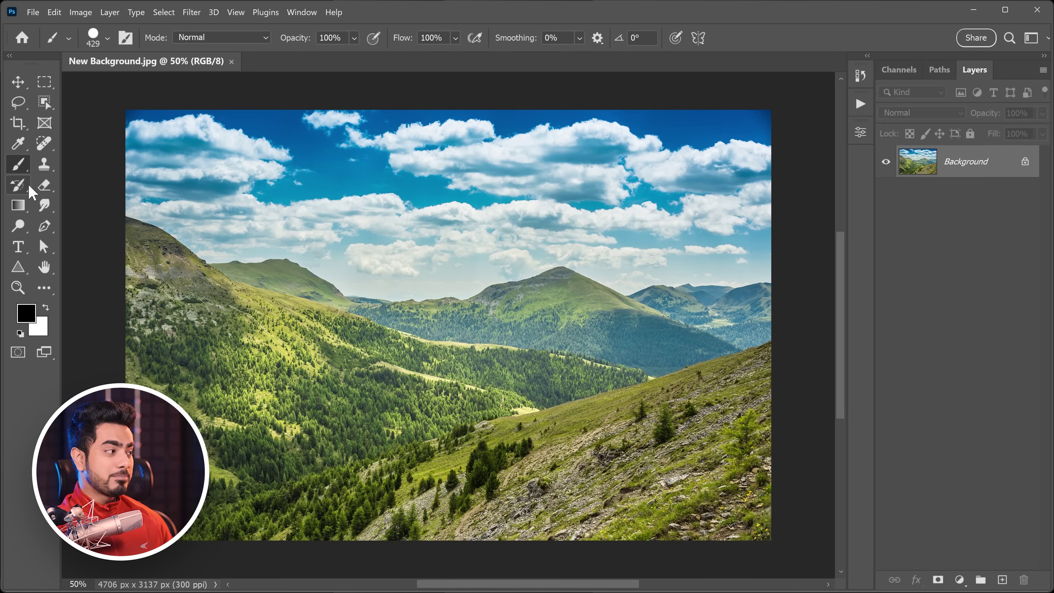
Step: Switch to the Gradient tool and look through its gradient presets, including the Purples group
{"action": "left_click", "coordinate": [20, 212]}
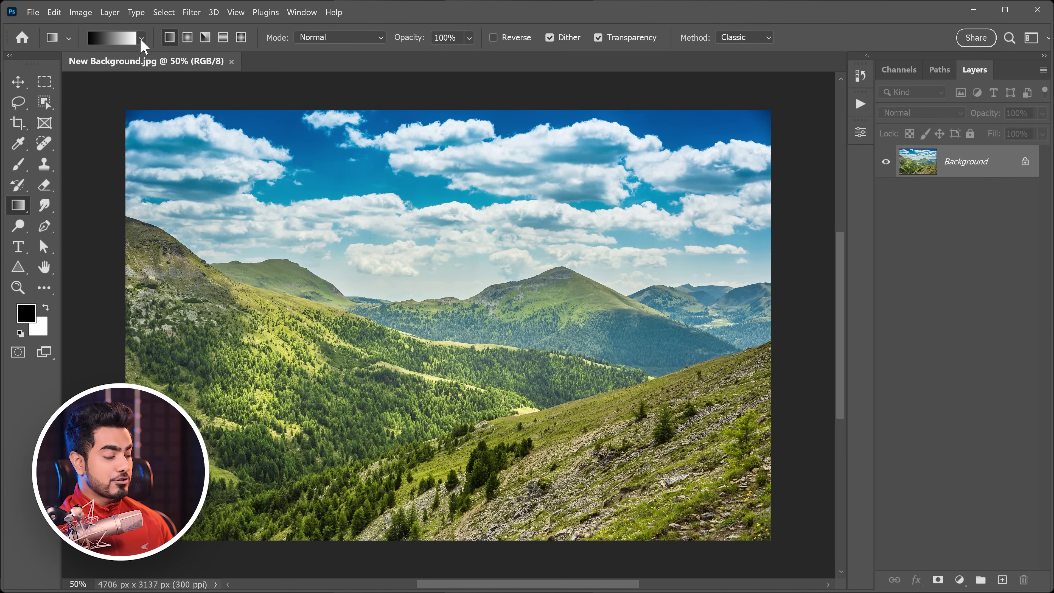
{"action": "left_click", "coordinate": [141, 38]}
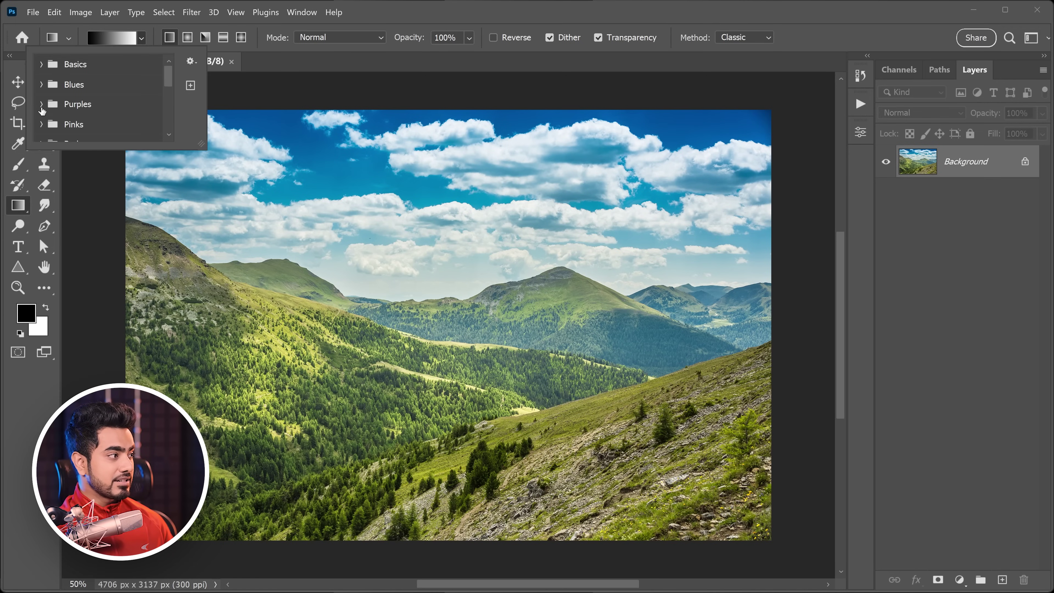
{"action": "left_click", "coordinate": [42, 104]}
{"action": "left_click", "coordinate": [141, 39]}
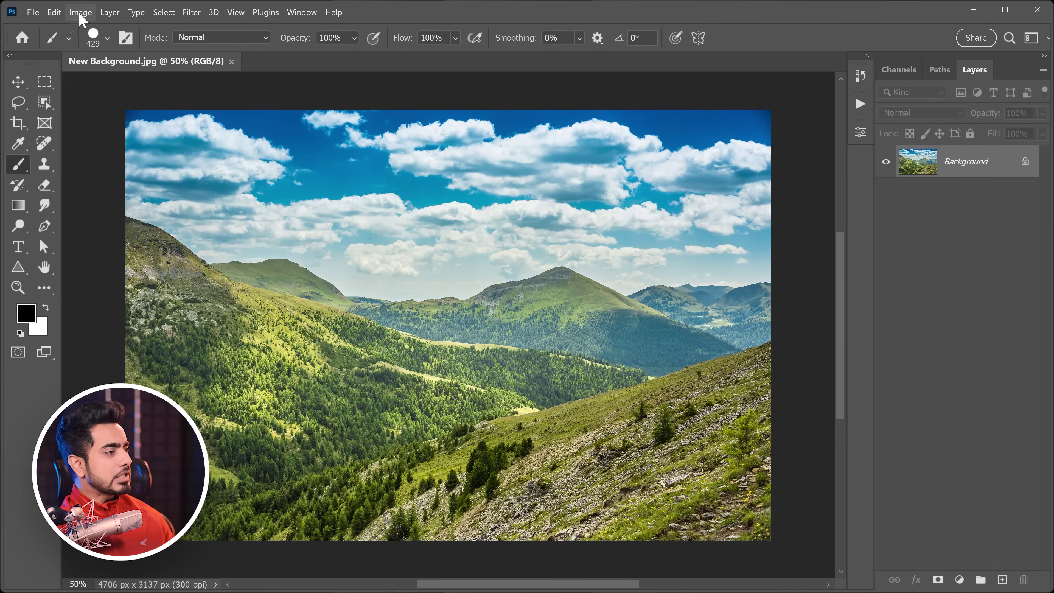
Step: Close New Background.jpg and return from the Home screen to the empty workspace
{"action": "left_click", "coordinate": [231, 61]}
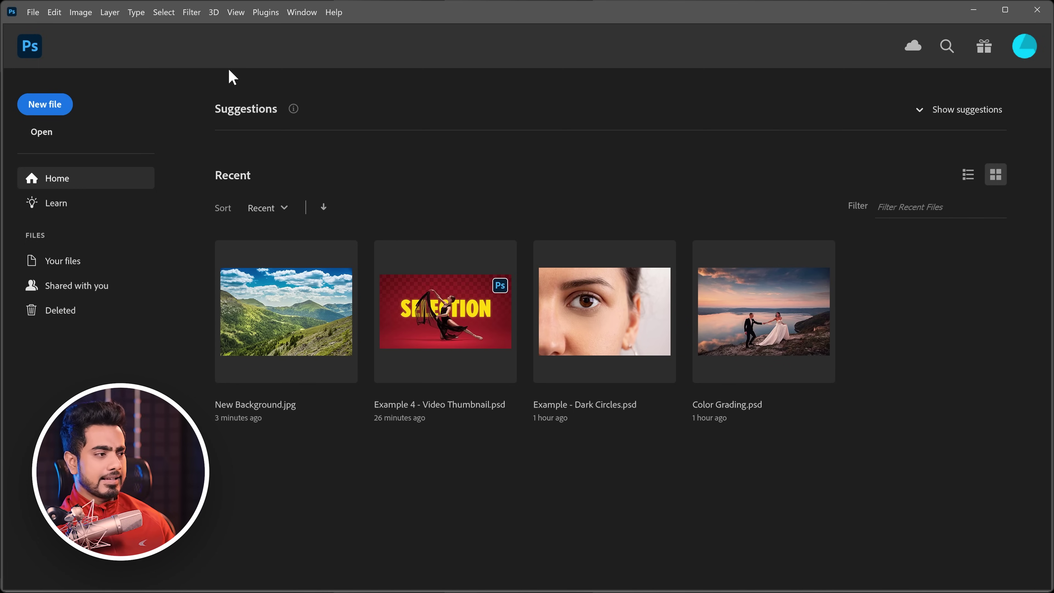
{"action": "left_click", "coordinate": [30, 47]}
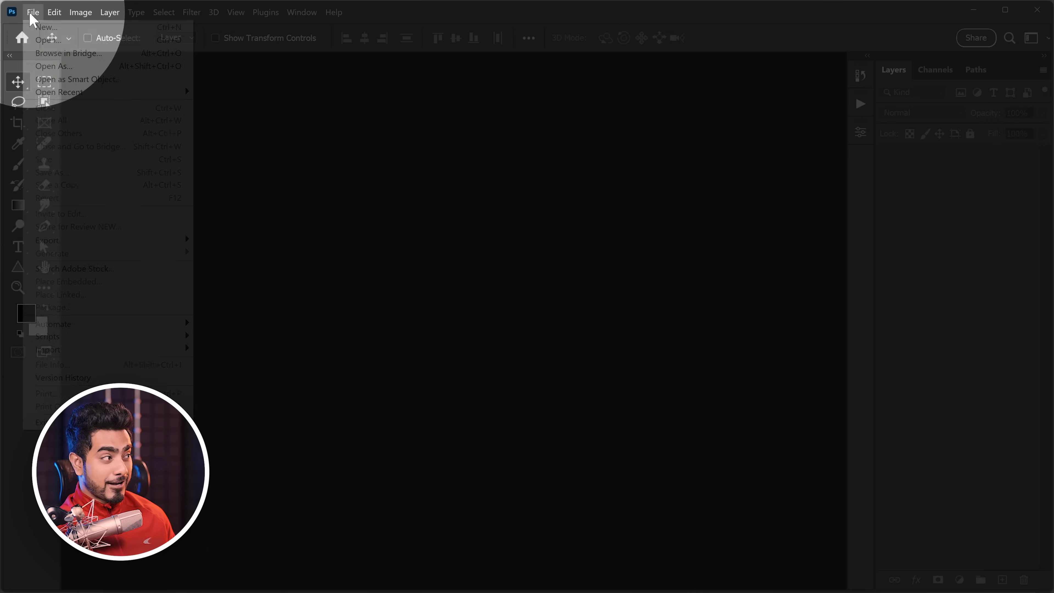
Step: Open Example 3.jpg from the Photoshop for Beginners folder
{"action": "left_click", "coordinate": [33, 12]}
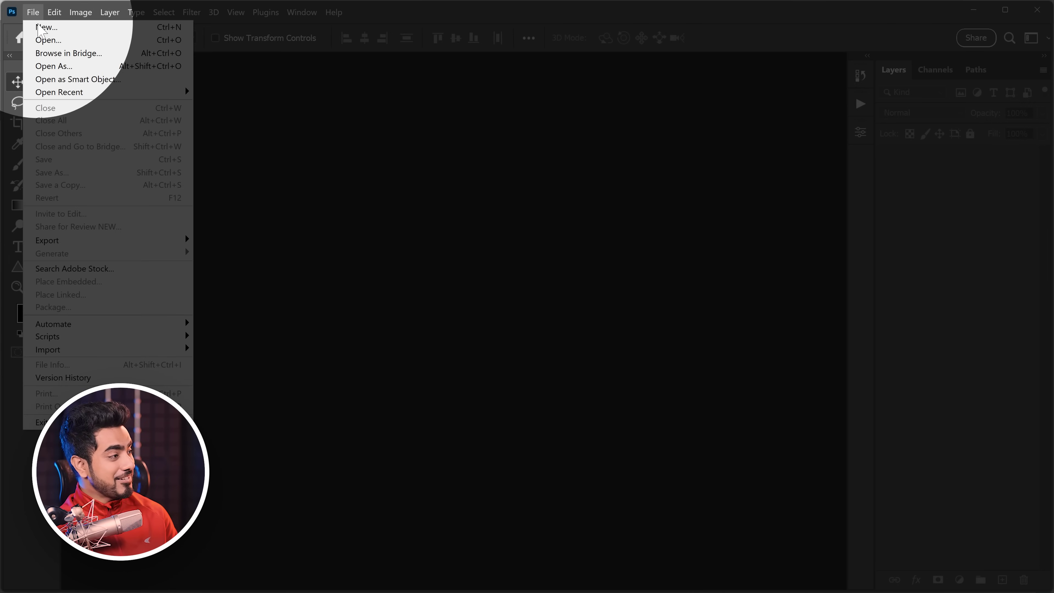
{"action": "left_click", "coordinate": [50, 42]}
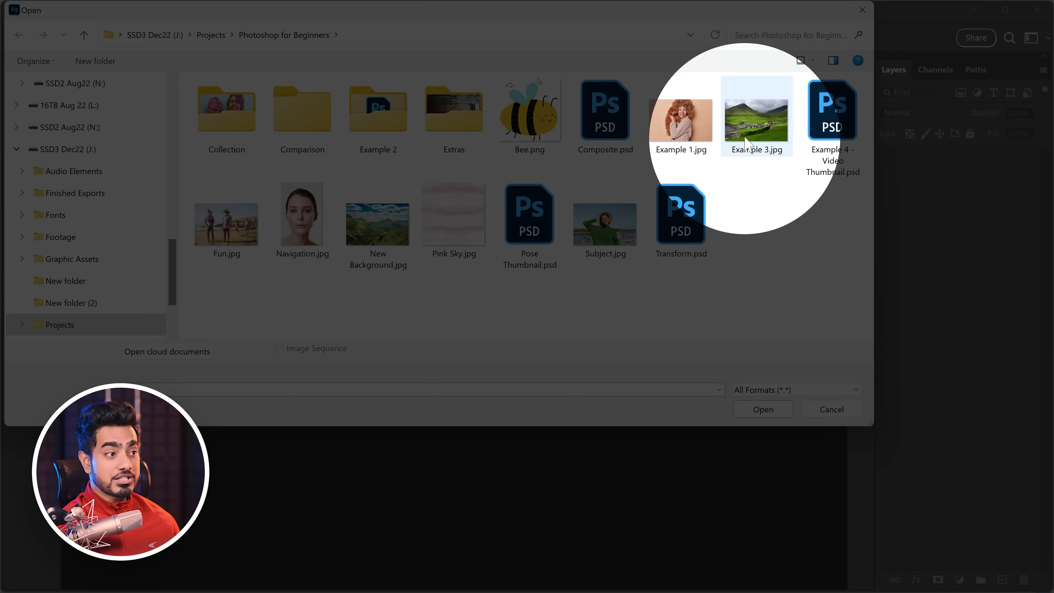
{"action": "left_click", "coordinate": [727, 141]}
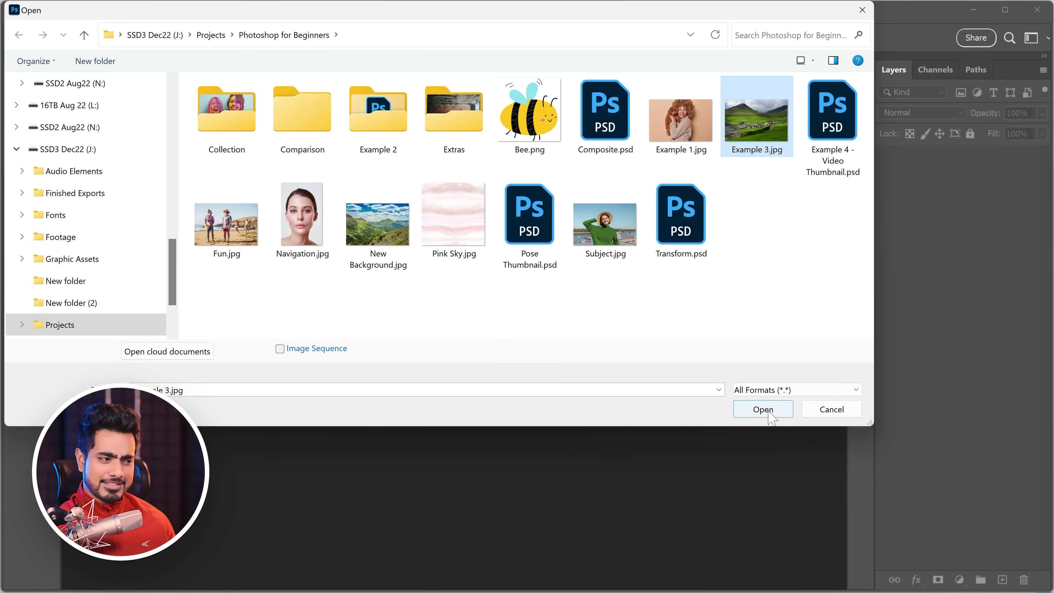
{"action": "left_click", "coordinate": [768, 411]}
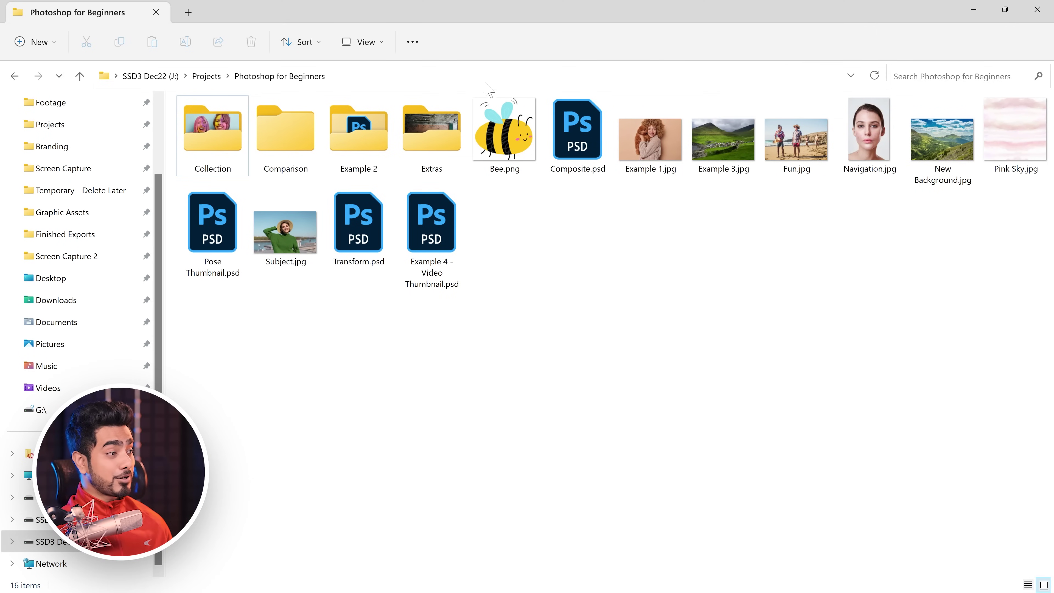
Step: Bring the Photoshop for Beginners folder window over Photoshop and open Example 3.jpg from it
{"action": "left_click_drag", "start_coordinate": [525, 17], "coordinate": [682, 101]}
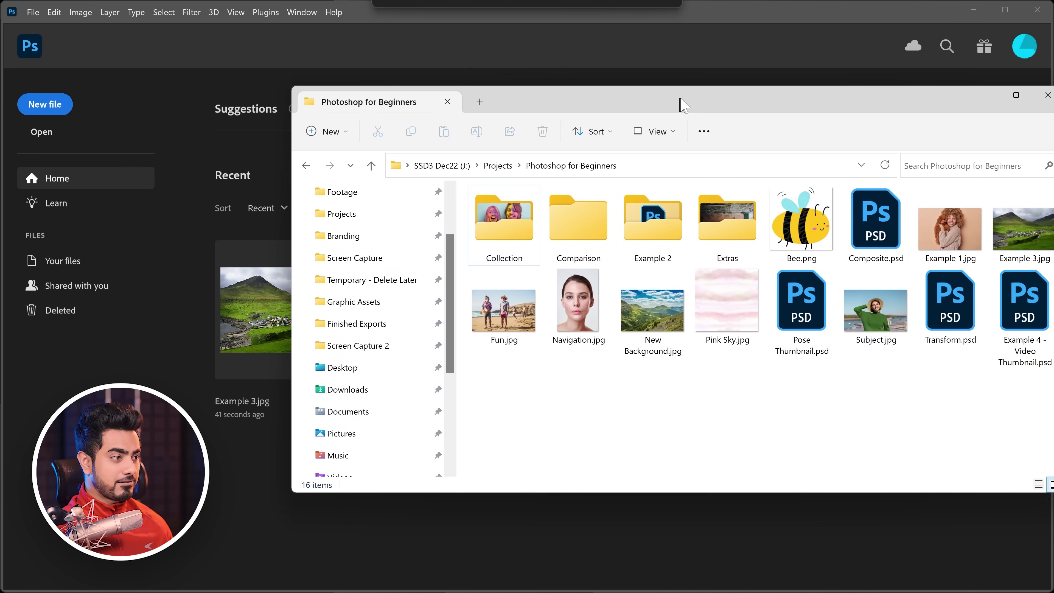
{"action": "left_click_drag", "start_coordinate": [854, 103], "coordinate": [775, 102]}
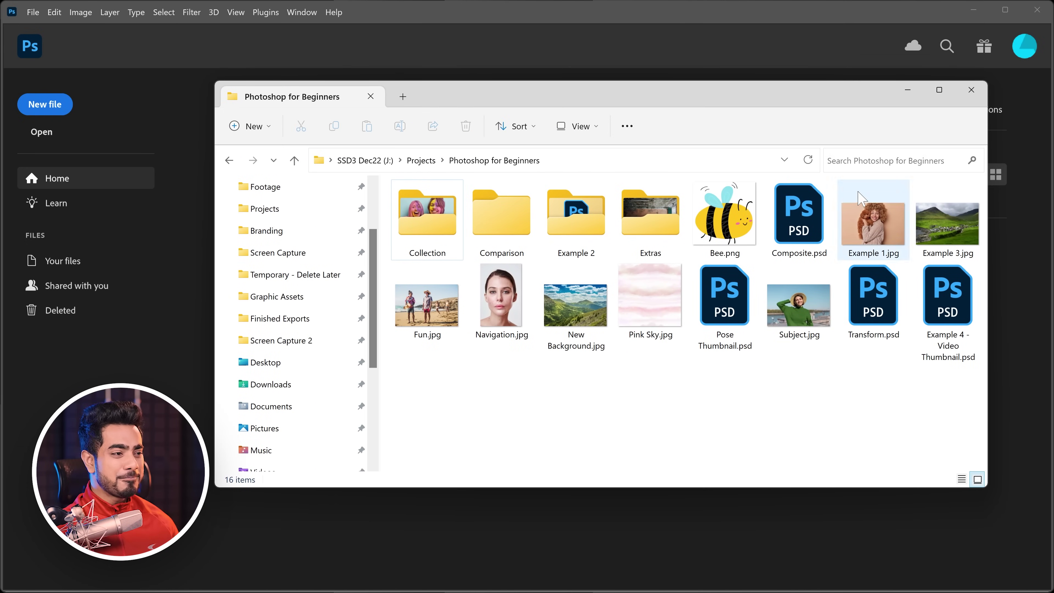
{"action": "left_click_drag", "start_coordinate": [947, 224], "coordinate": [531, 534]}
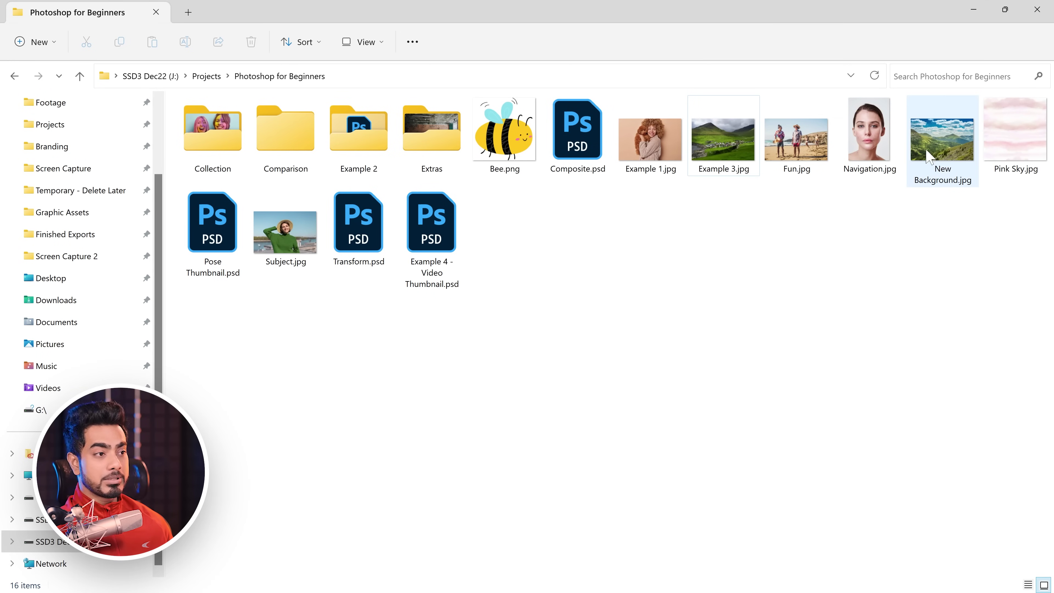
Step: Place New Background.jpg as a layer in the Example 3.jpg document, and open the same image as its own document
{"action": "left_click_drag", "start_coordinate": [950, 160], "coordinate": [477, 323]}
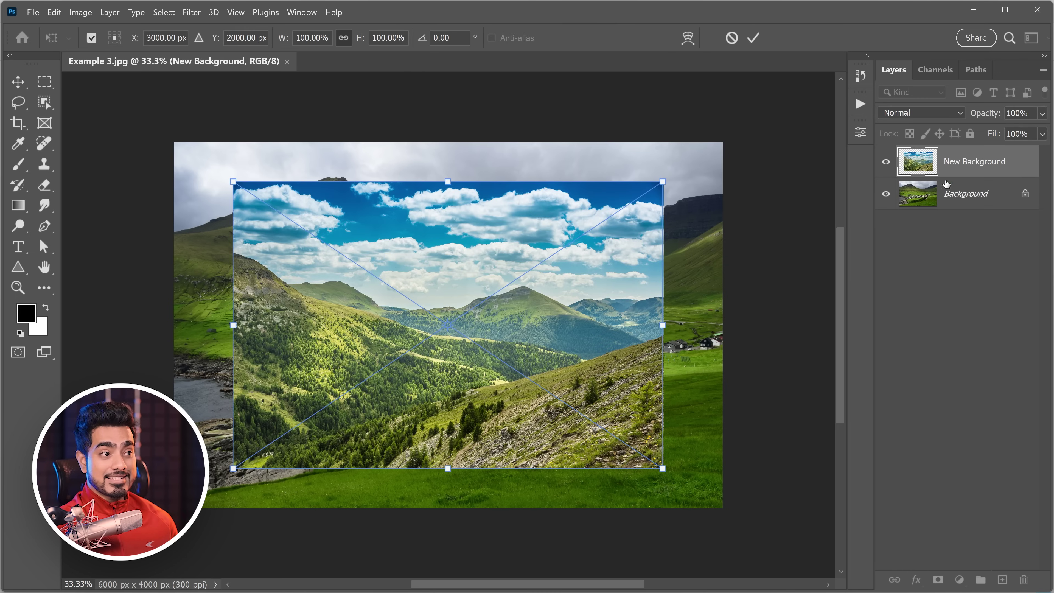
{"action": "key", "text": "Return"}
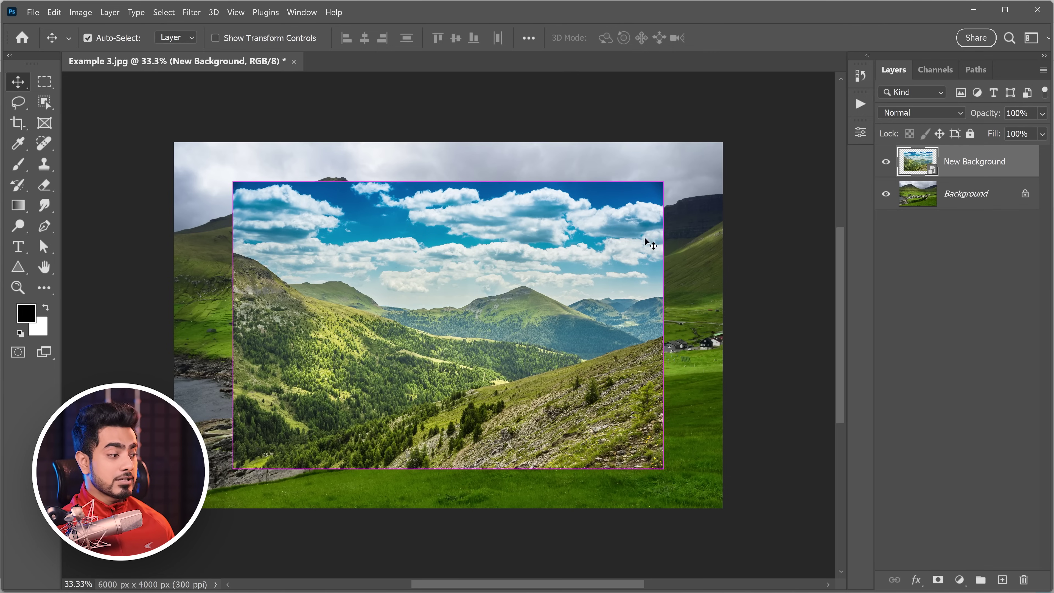
{"action": "key", "text": "ctrl"}
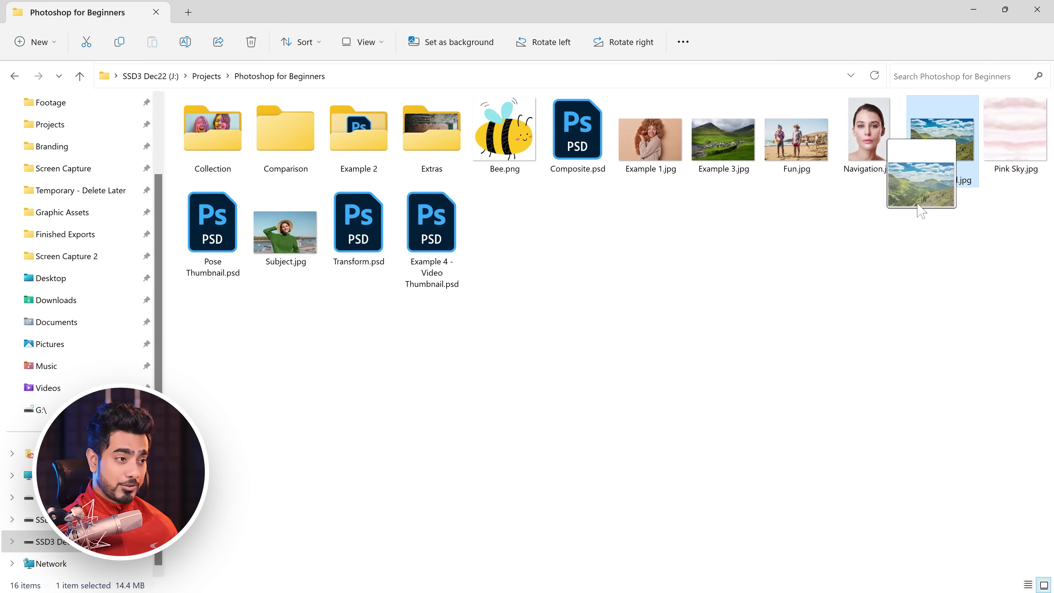
{"action": "left_click_drag", "start_coordinate": [921, 212], "coordinate": [310, 67]}
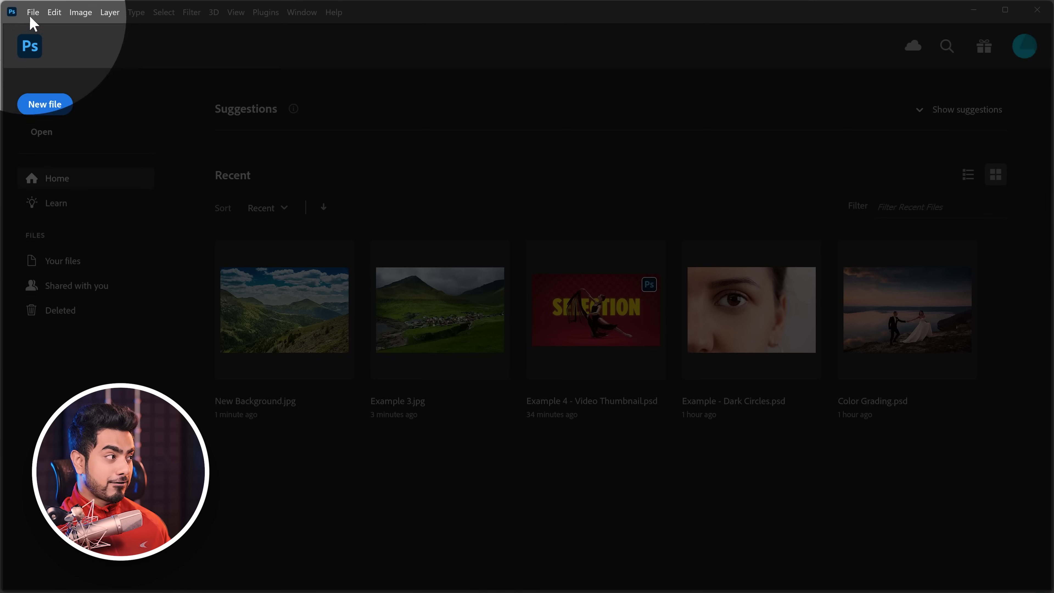
Step: Start a new document named PiXimperfect and look through the Photo, Art & Illustration and Print presets
{"action": "left_click", "coordinate": [33, 15]}
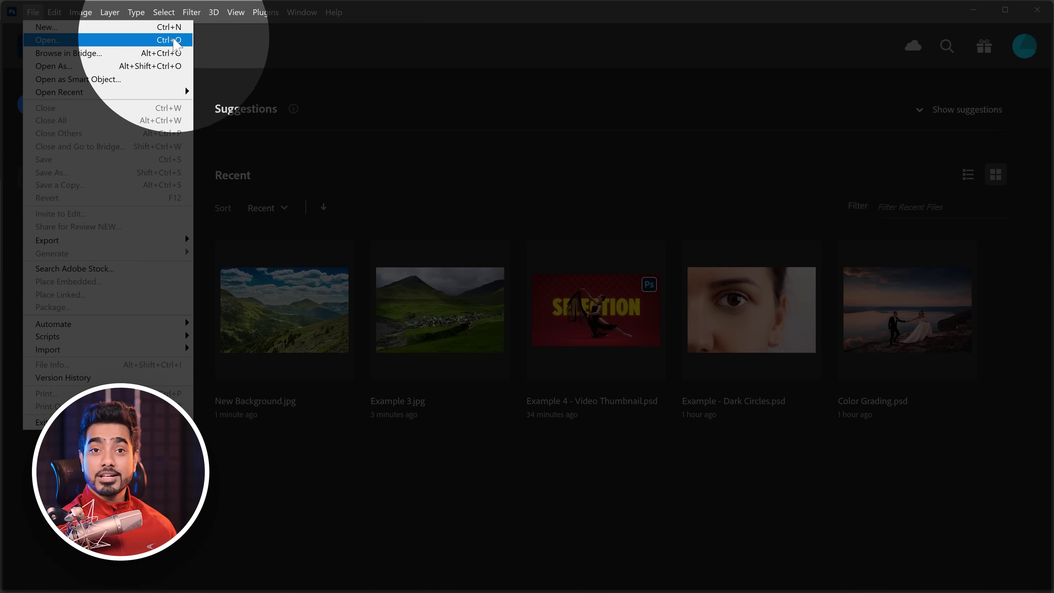
{"action": "left_click", "coordinate": [84, 27]}
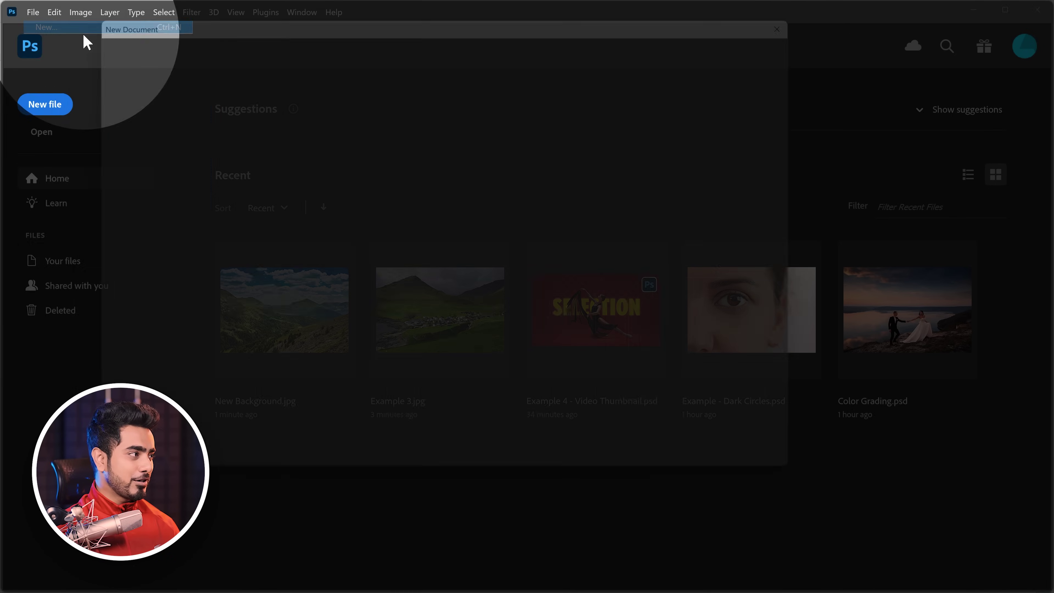
{"action": "left_click_drag", "start_coordinate": [600, 134], "coordinate": [586, 112]}
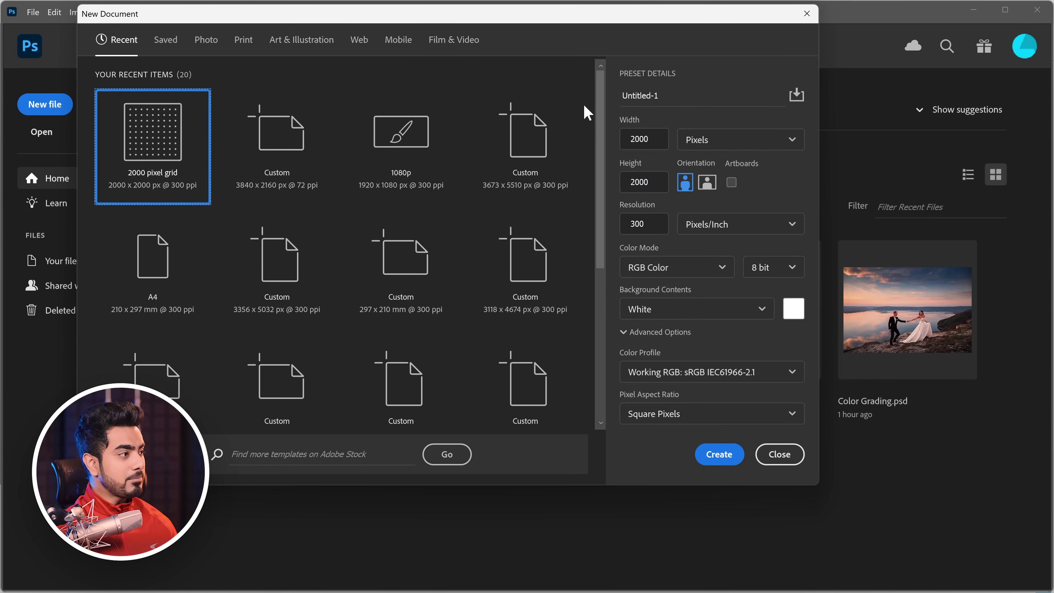
{"action": "left_click", "coordinate": [207, 43]}
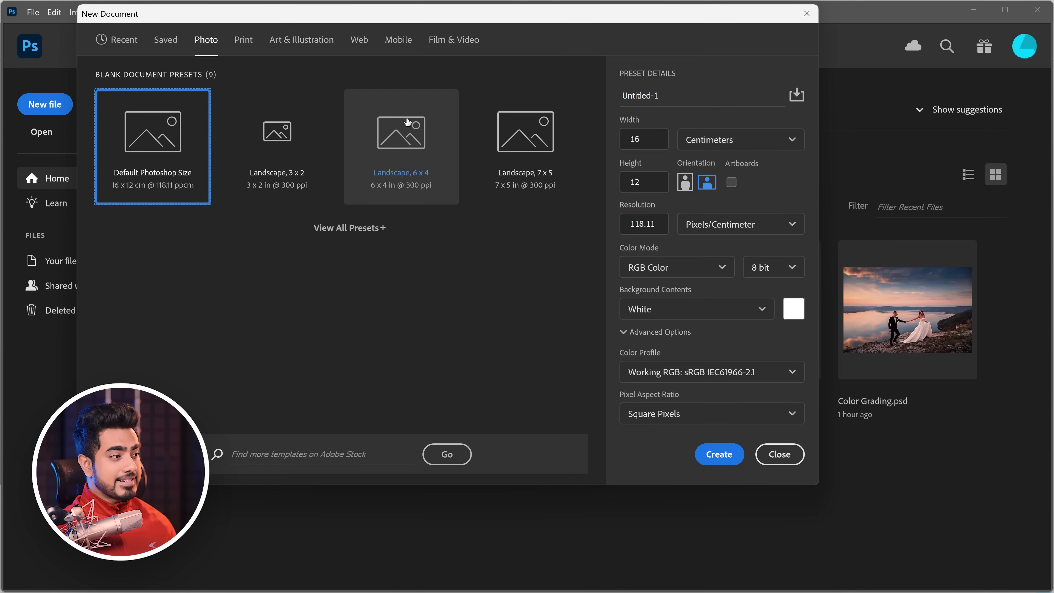
{"action": "left_click", "coordinate": [364, 228]}
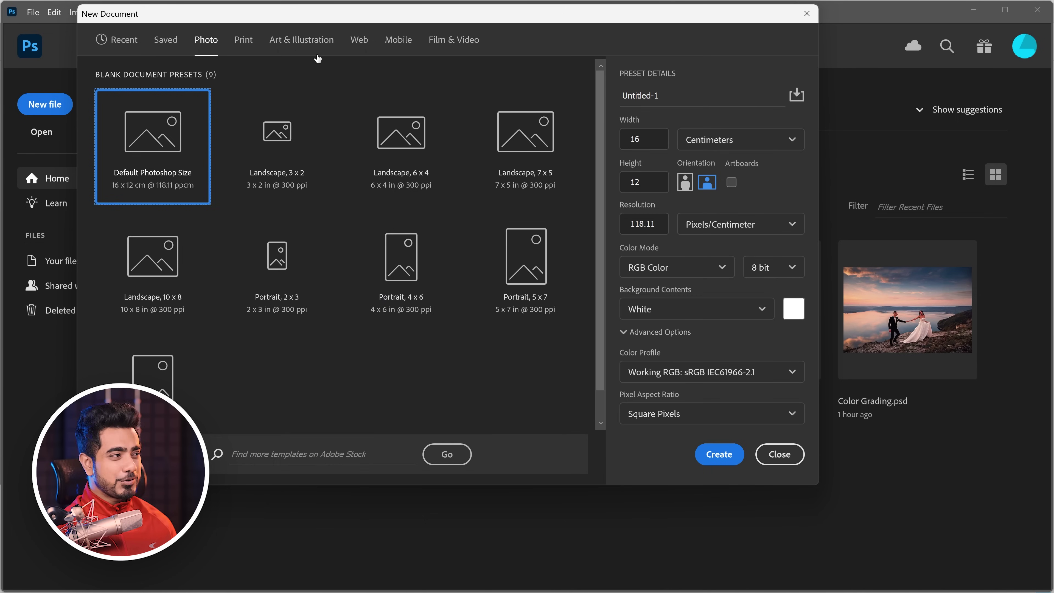
{"action": "left_click", "coordinate": [311, 46]}
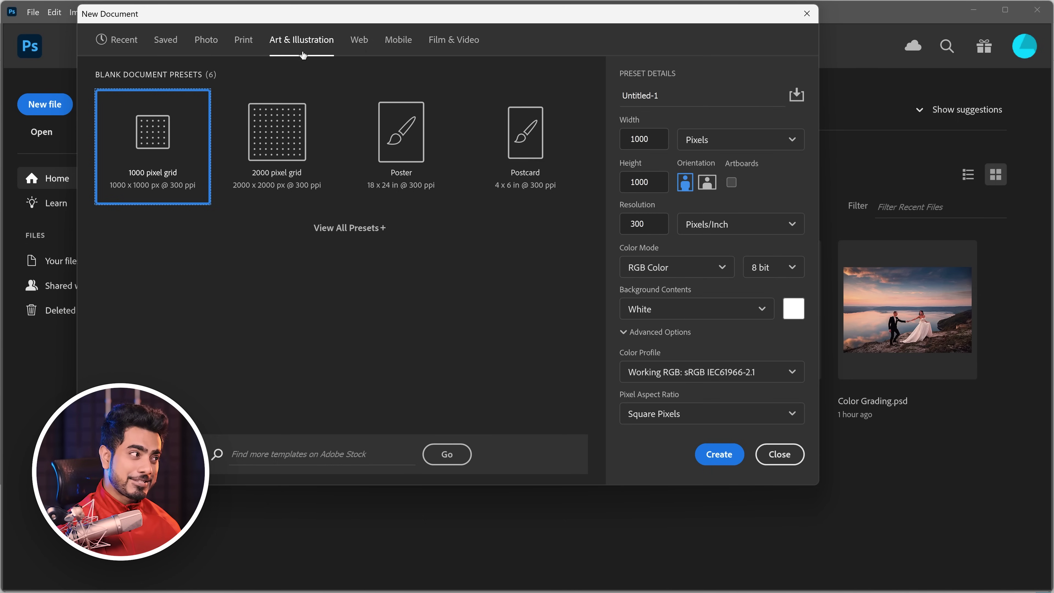
{"action": "left_click", "coordinate": [245, 46]}
{"action": "left_click", "coordinate": [349, 229]}
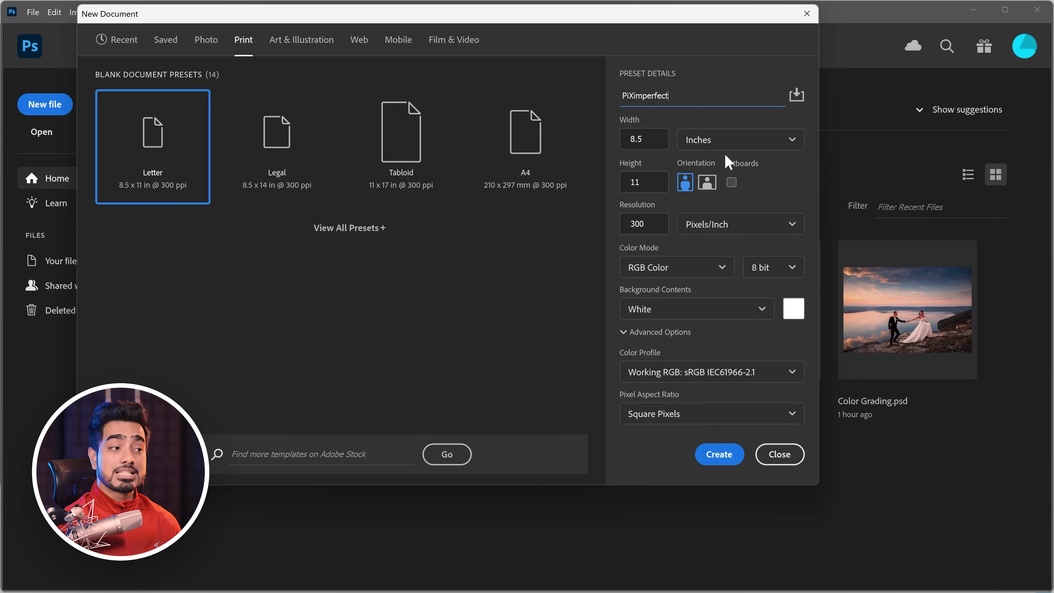
Step: Try a document size of 6000 by 4000 pixels, and return to the Letter preset after sampling Legal
{"action": "left_click", "coordinate": [762, 149]}
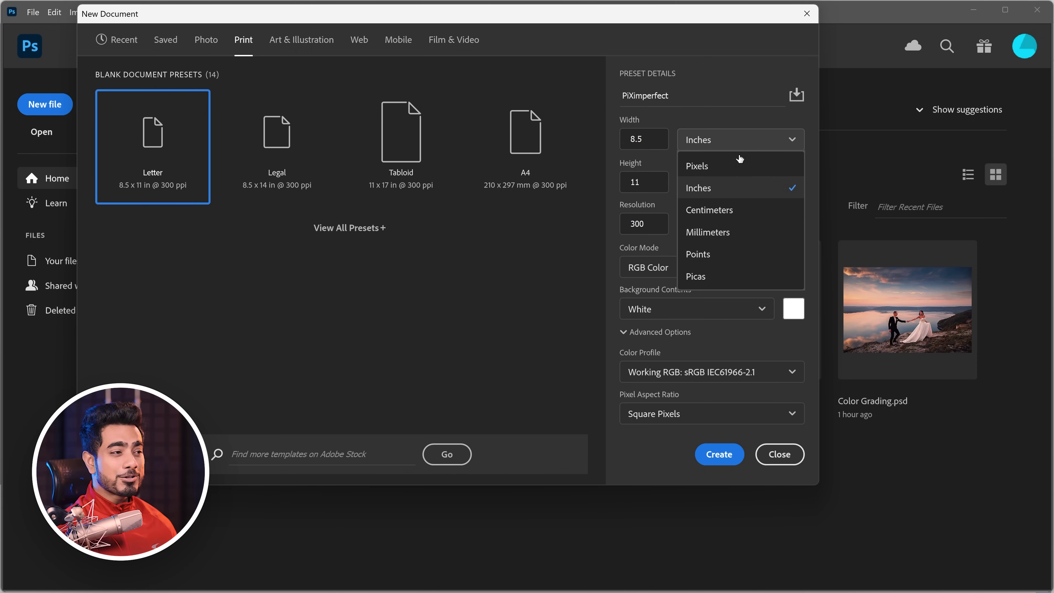
{"action": "left_click", "coordinate": [713, 170]}
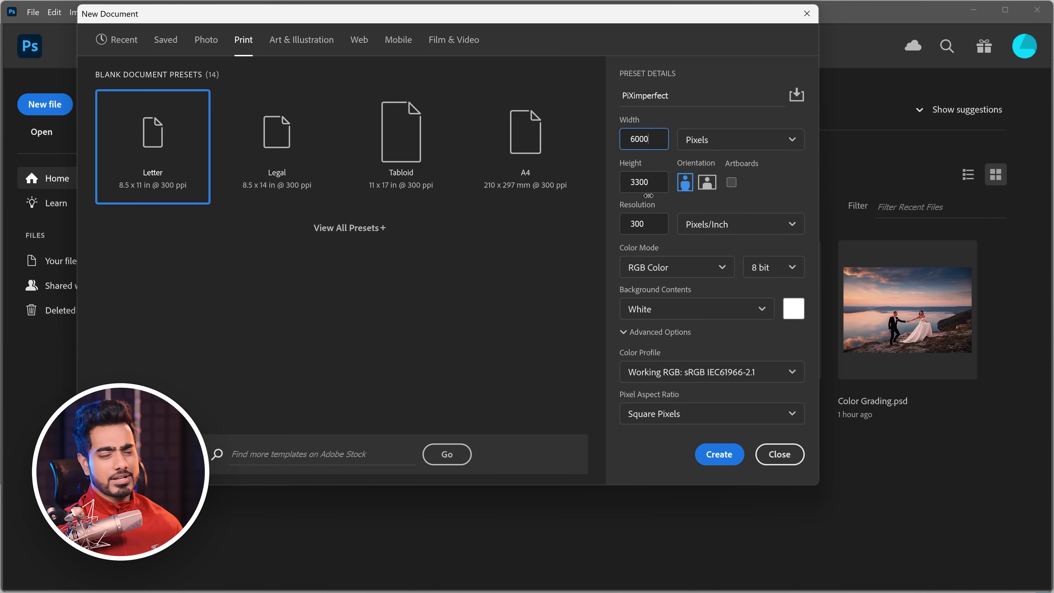
{"action": "type", "text": "40"}
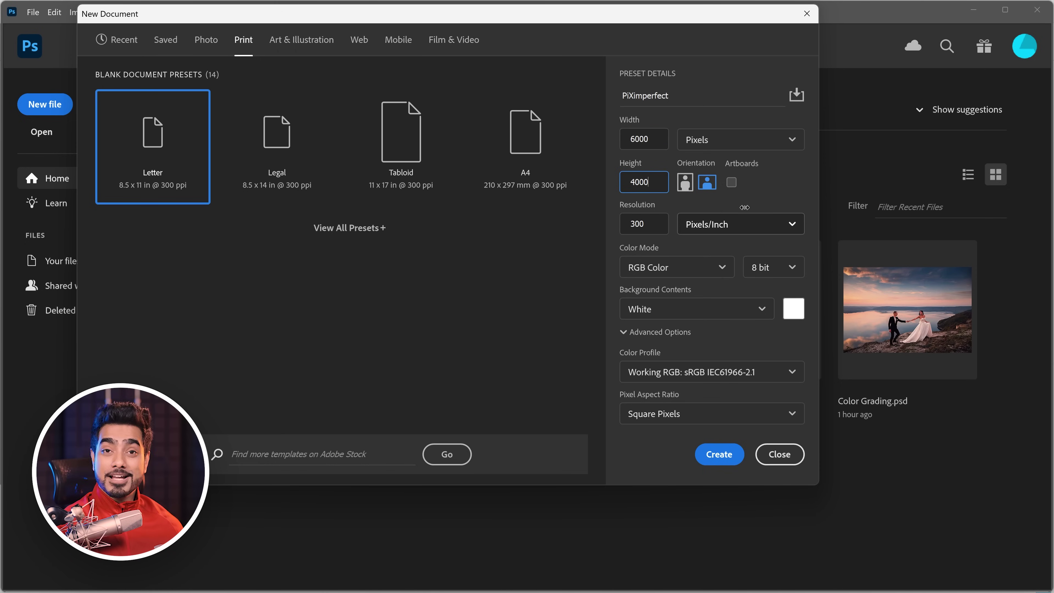
{"action": "left_click", "coordinate": [225, 158]}
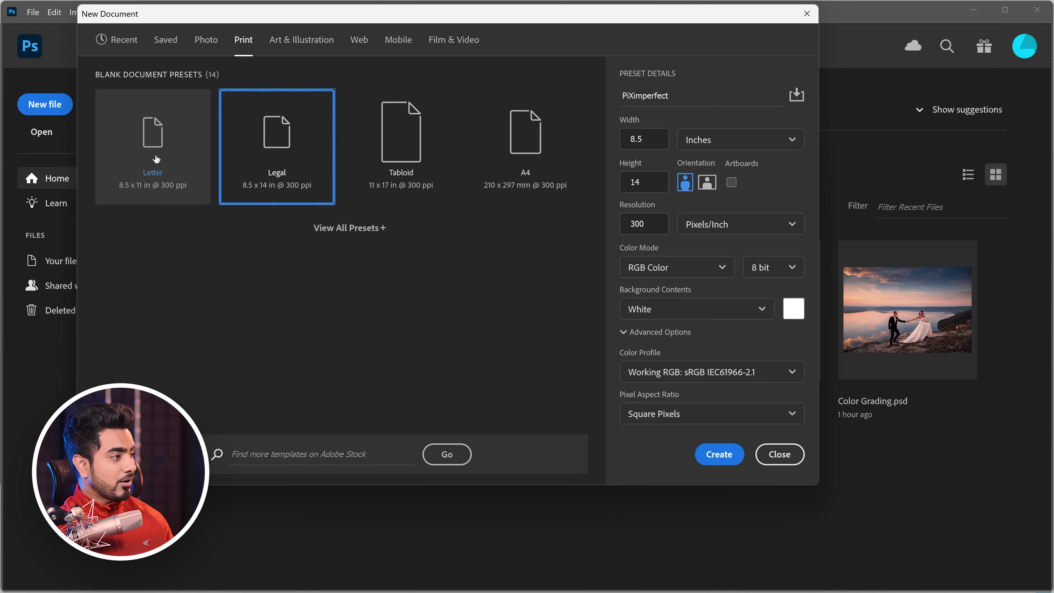
{"action": "left_click", "coordinate": [142, 183]}
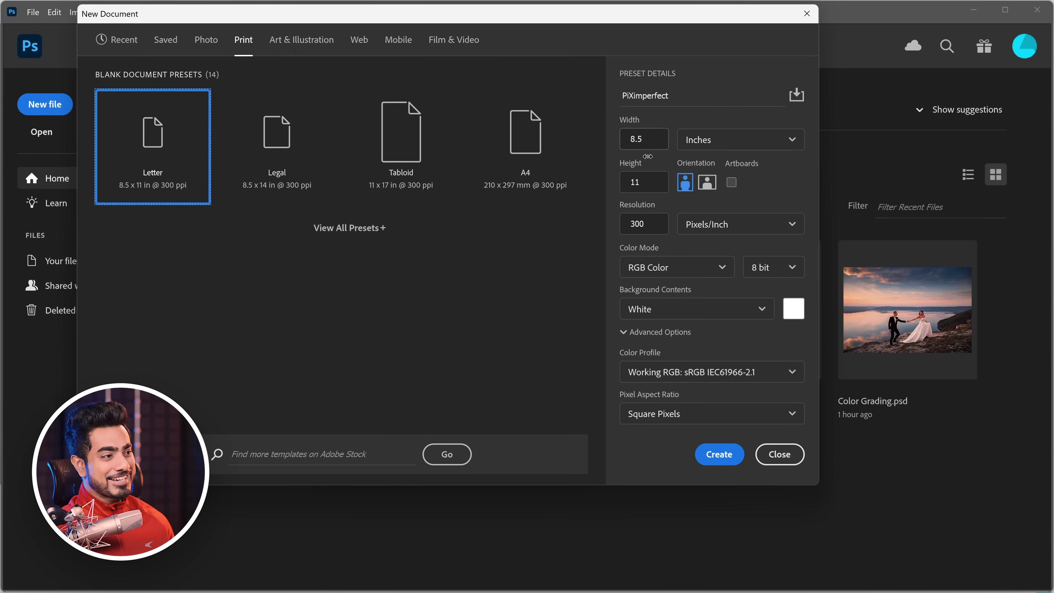
Step: Create the document at 6000 by 4000 pixels and paint a red freehand stroke across its canvas
{"action": "left_click", "coordinate": [717, 141]}
{"action": "left_click", "coordinate": [722, 165]}
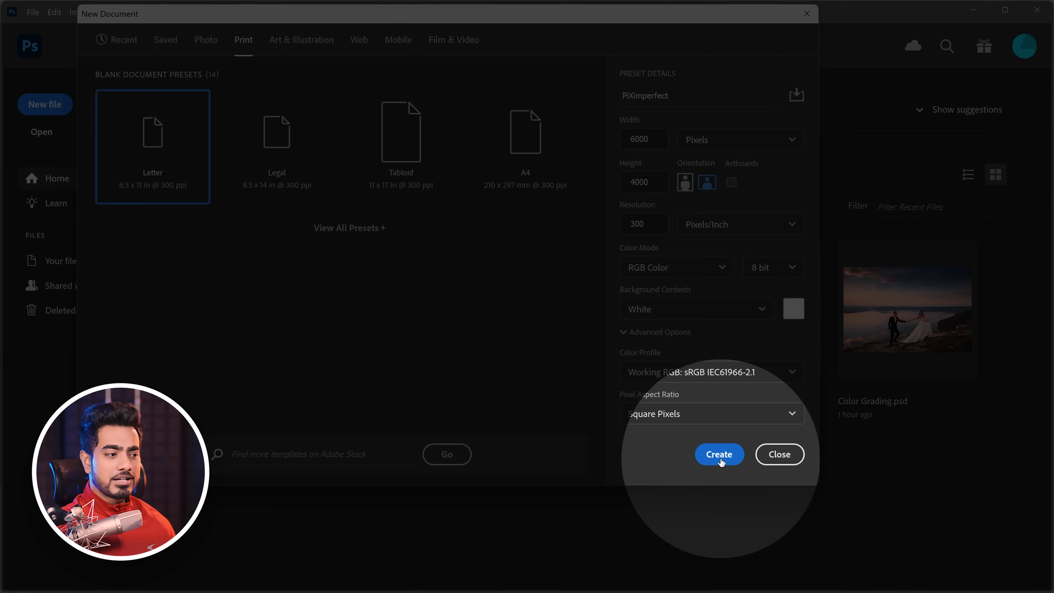
{"action": "left_click", "coordinate": [724, 455]}
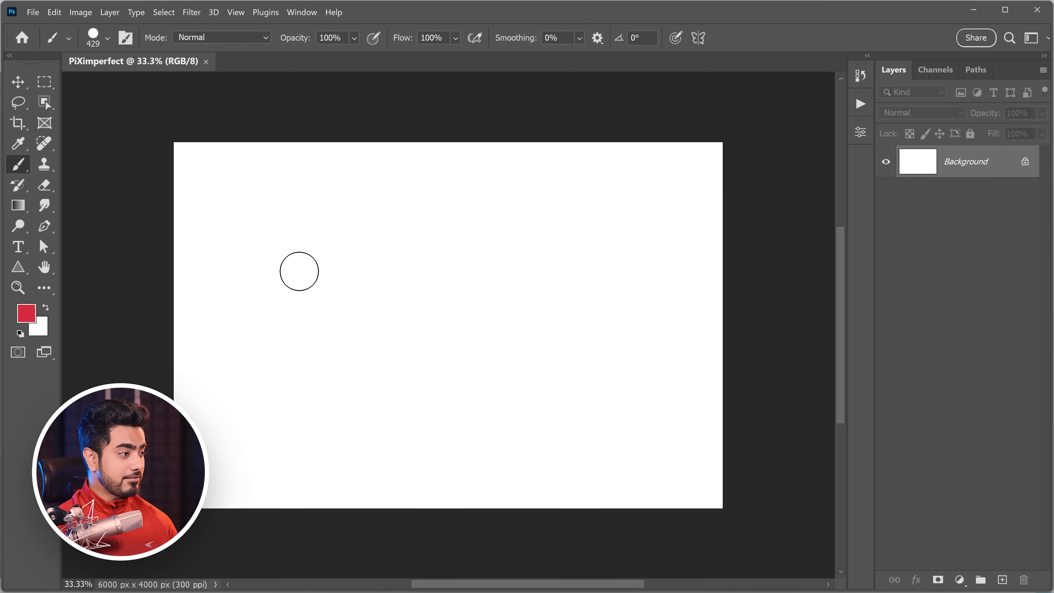
{"action": "mouse_move", "coordinate": [260, 269]}
{"action": "left_mouse_down"}
{"action": "mouse_move", "coordinate": [470, 259]}
{"action": "mouse_move", "coordinate": [653, 364]}
{"action": "left_mouse_up"}
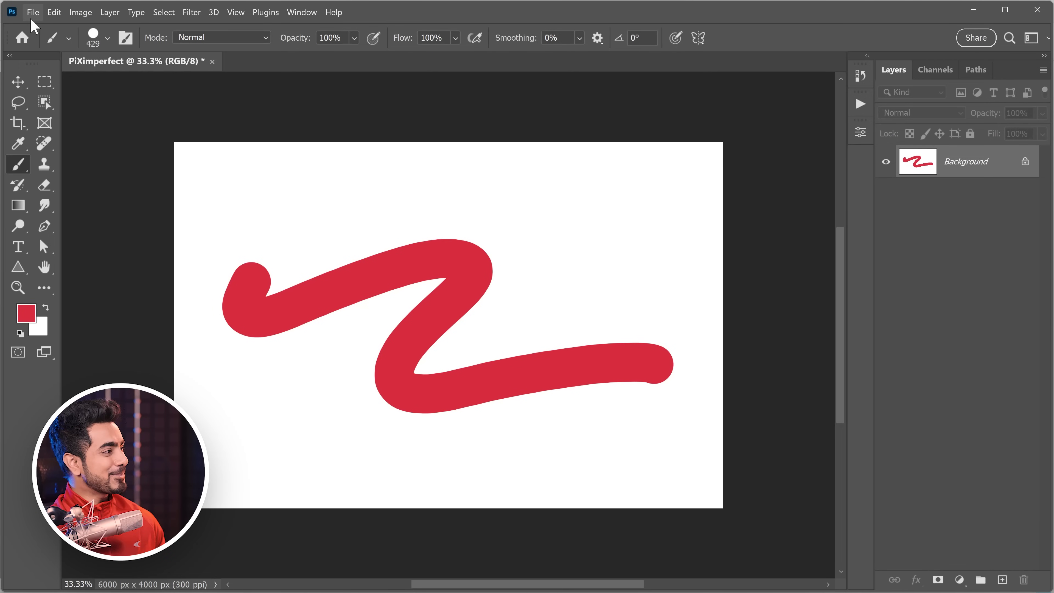
Step: Start saving the document on the computer as Test 1 in Photoshop (PSD) format, and cancel the save
{"action": "left_click", "coordinate": [32, 13]}
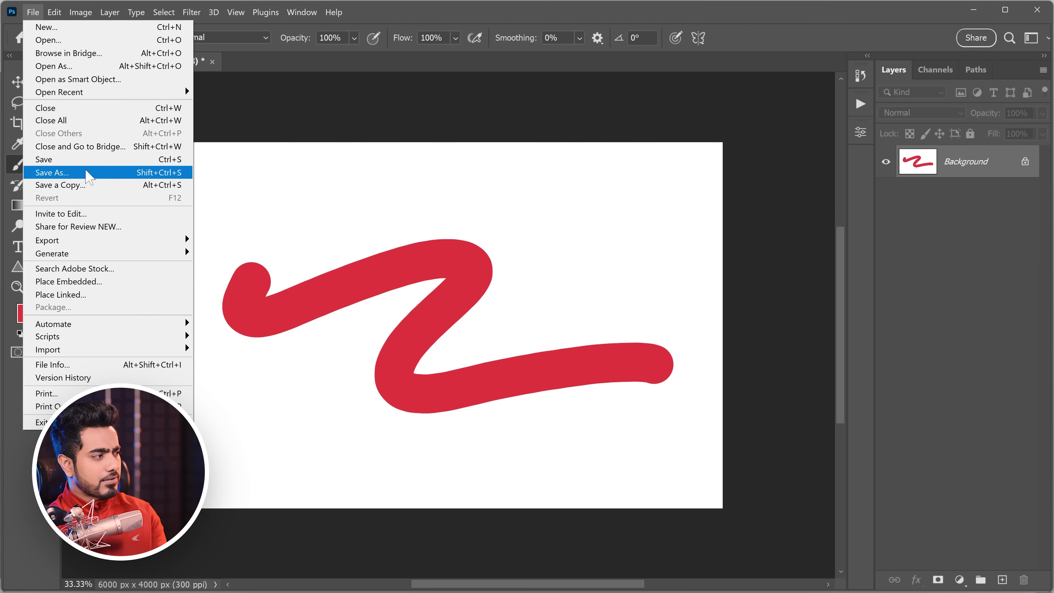
{"action": "left_click", "coordinate": [88, 162]}
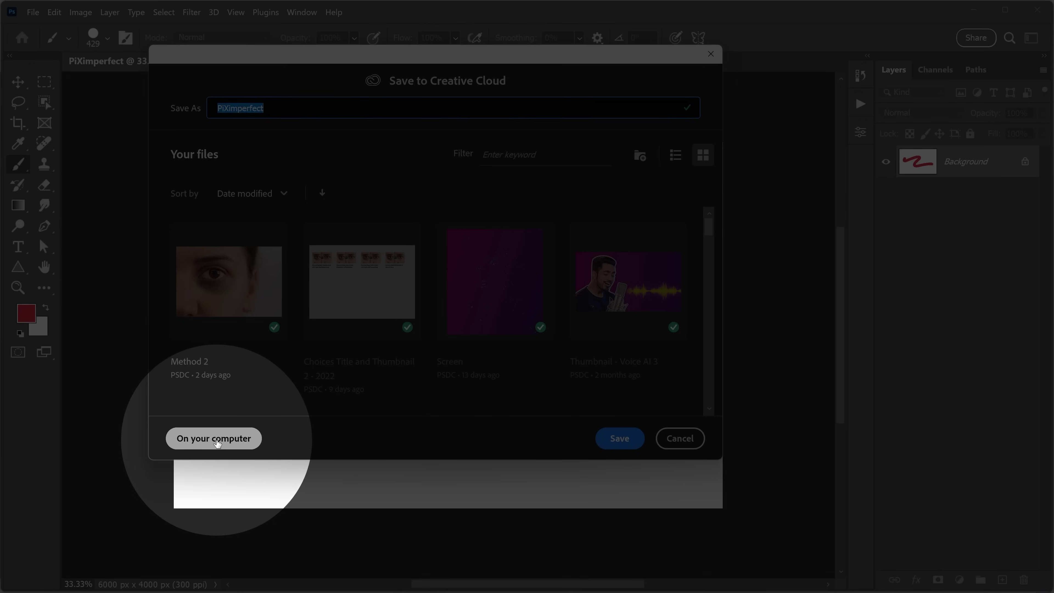
{"action": "left_click", "coordinate": [219, 441]}
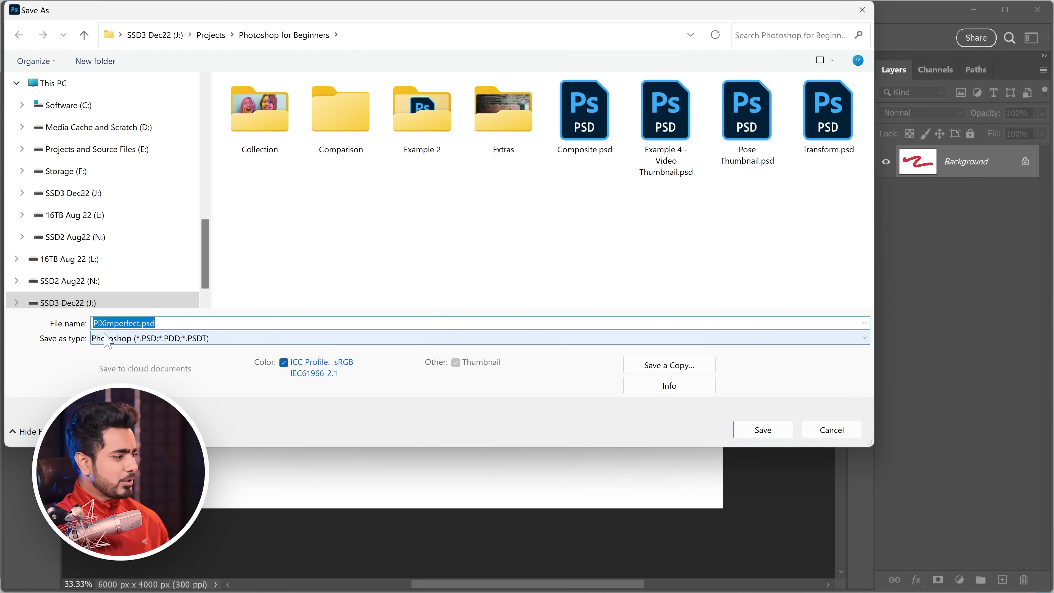
{"action": "type", "text": "Test 1"}
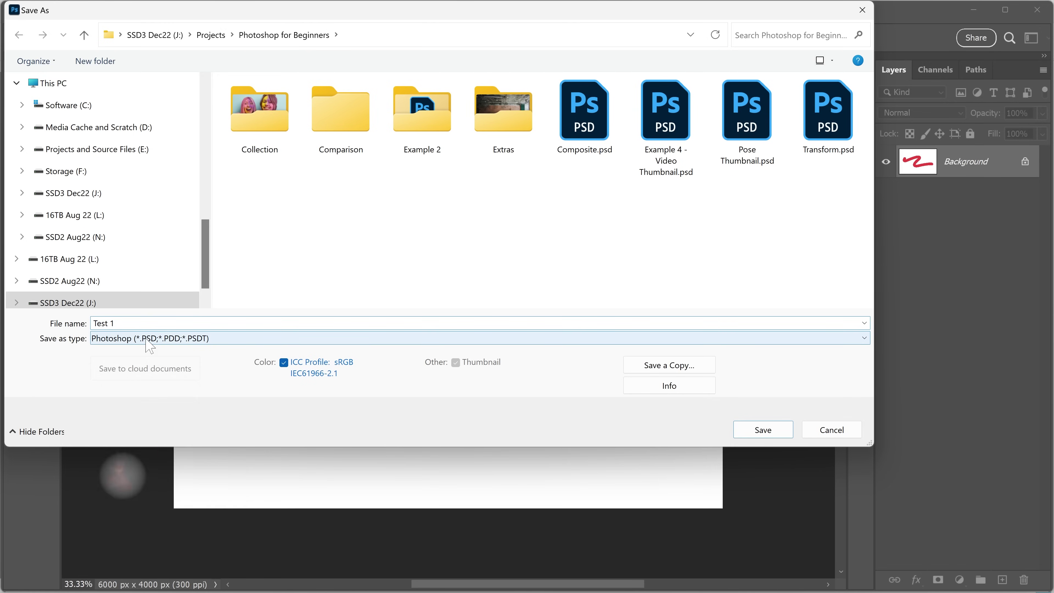
{"action": "left_click", "coordinate": [158, 337]}
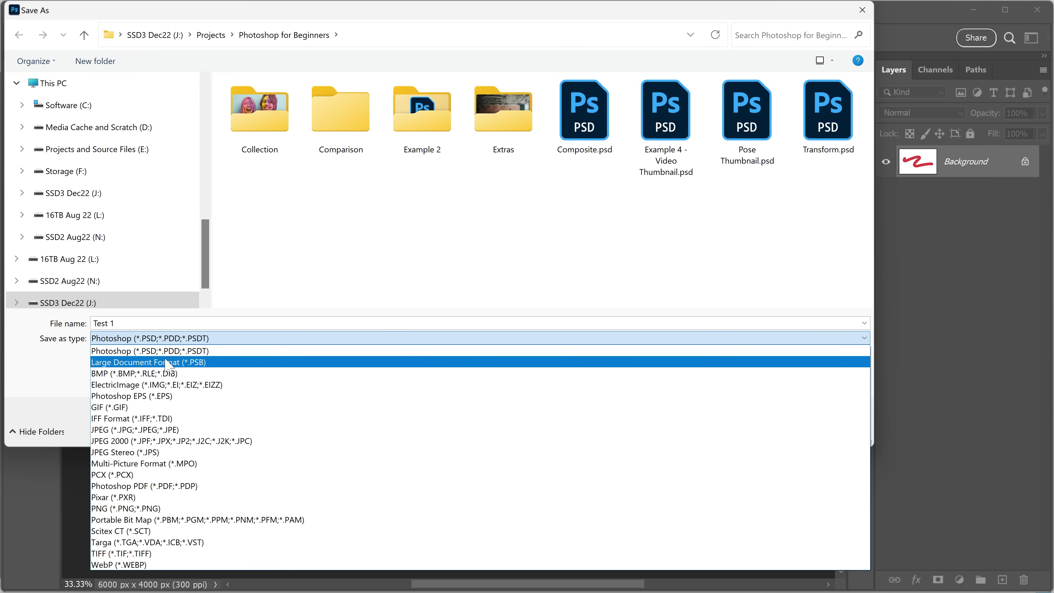
{"action": "left_click", "coordinate": [160, 352]}
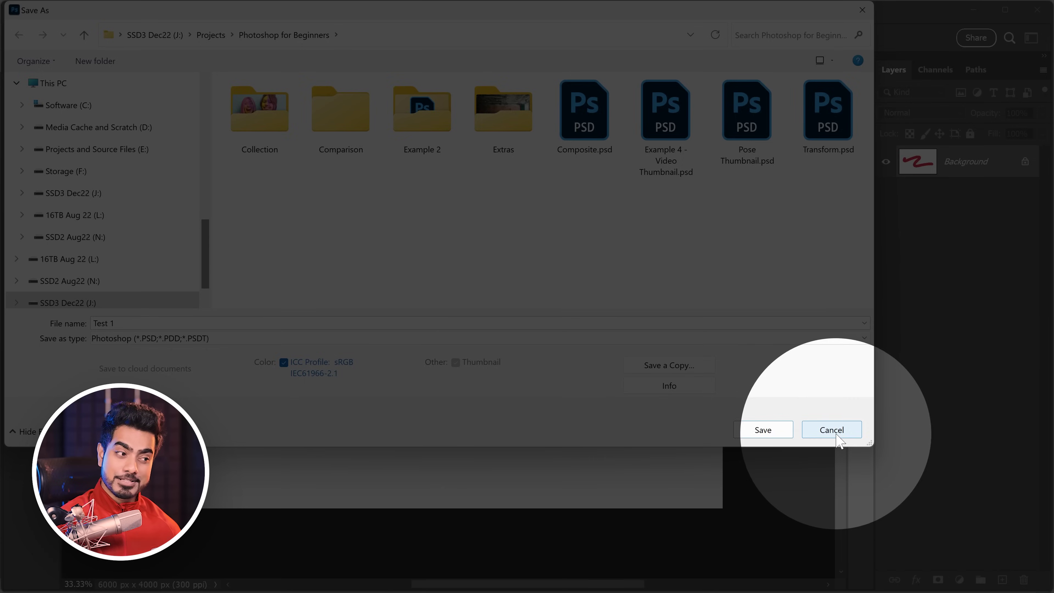
{"action": "left_click", "coordinate": [836, 436]}
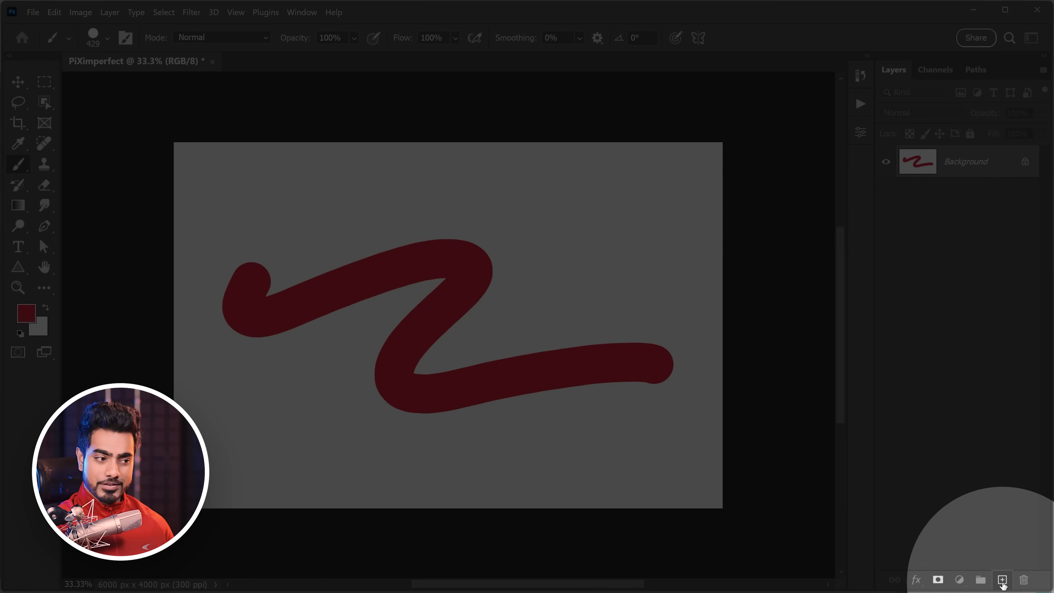
Step: On a new layer, paint a bright green freehand stroke across the red one
{"action": "left_click", "coordinate": [1002, 579]}
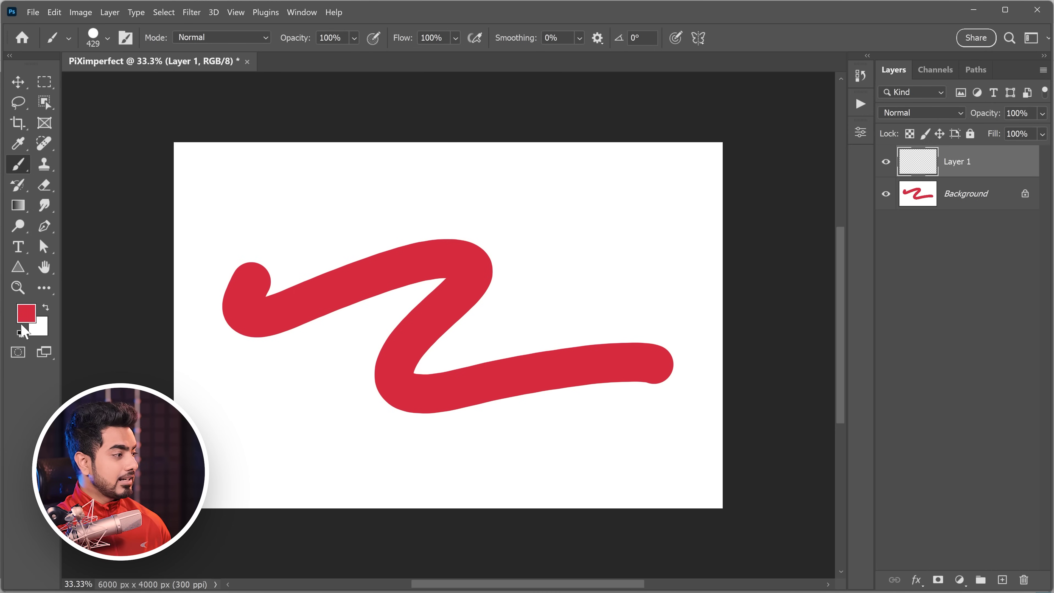
{"action": "left_click", "coordinate": [29, 320]}
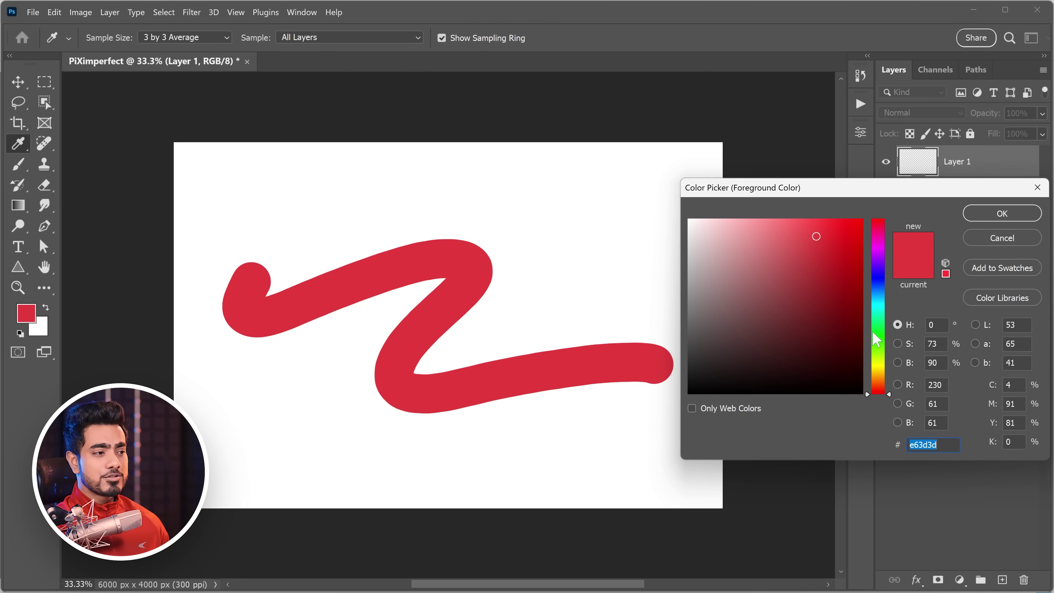
{"action": "left_click", "coordinate": [876, 339]}
{"action": "left_click", "coordinate": [1002, 213]}
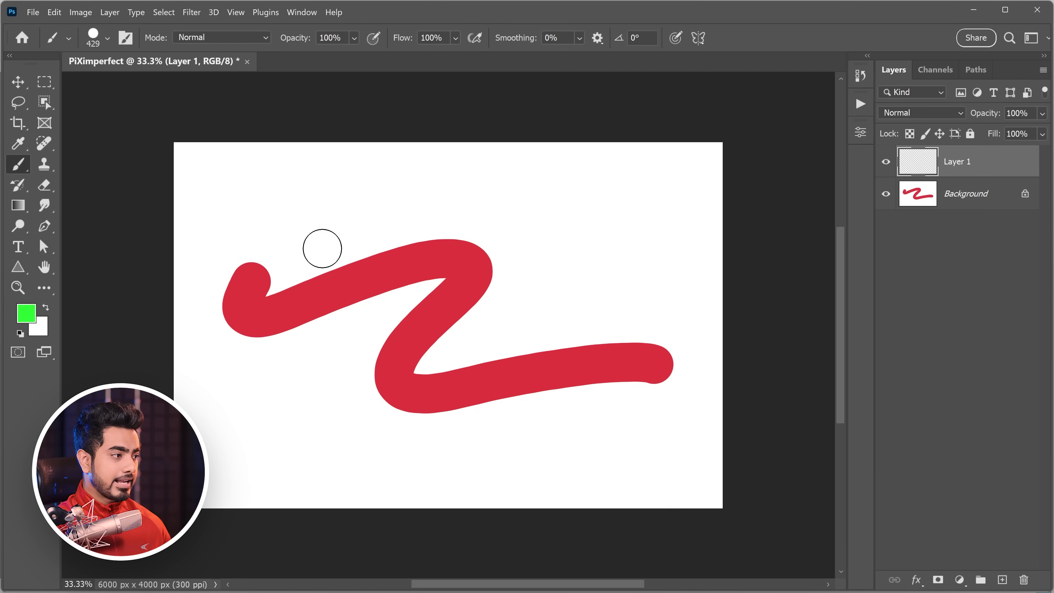
{"action": "mouse_move", "coordinate": [289, 252]}
{"action": "left_mouse_down"}
{"action": "mouse_move", "coordinate": [365, 253]}
{"action": "mouse_move", "coordinate": [572, 313]}
{"action": "mouse_move", "coordinate": [806, 235]}
{"action": "left_mouse_up"}
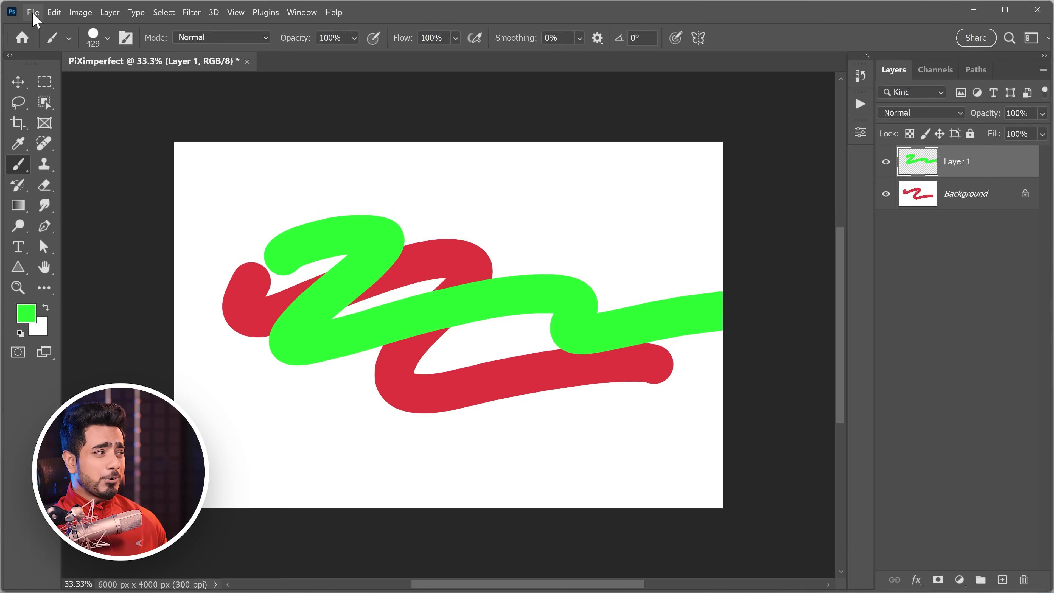
Step: Save the two-stroke document on the computer as PiXimperfect.psd in Photoshop format, keeping Maximize Compatibility on
{"action": "left_click", "coordinate": [32, 13]}
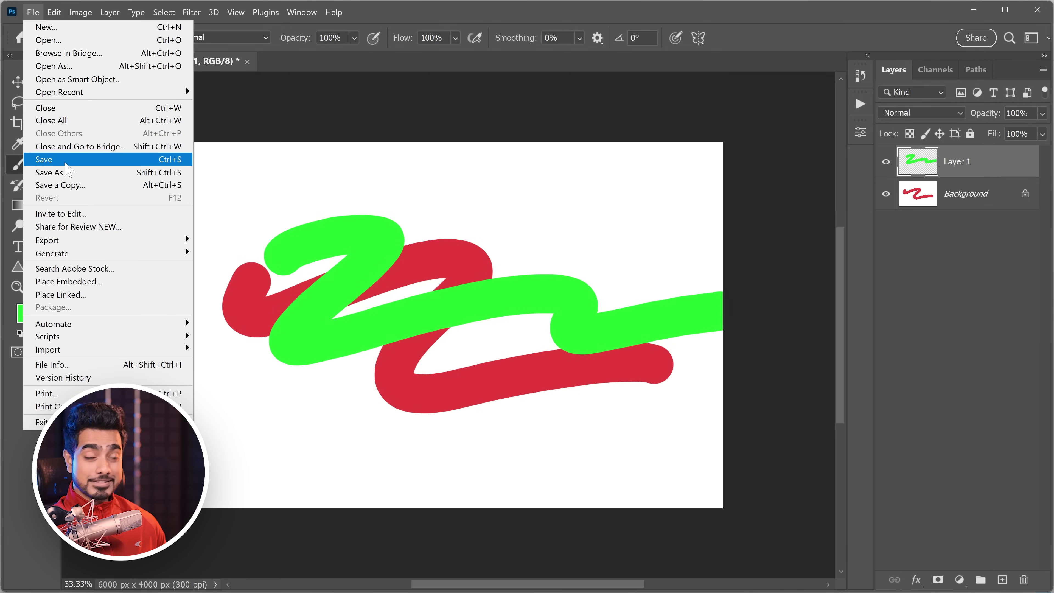
{"action": "left_click", "coordinate": [65, 162]}
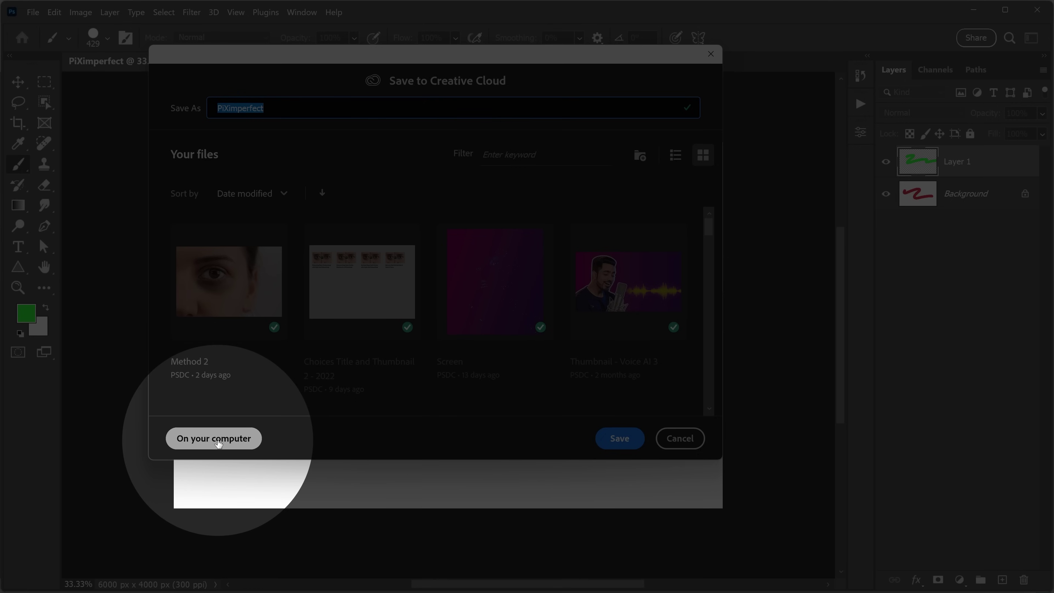
{"action": "left_click", "coordinate": [220, 441]}
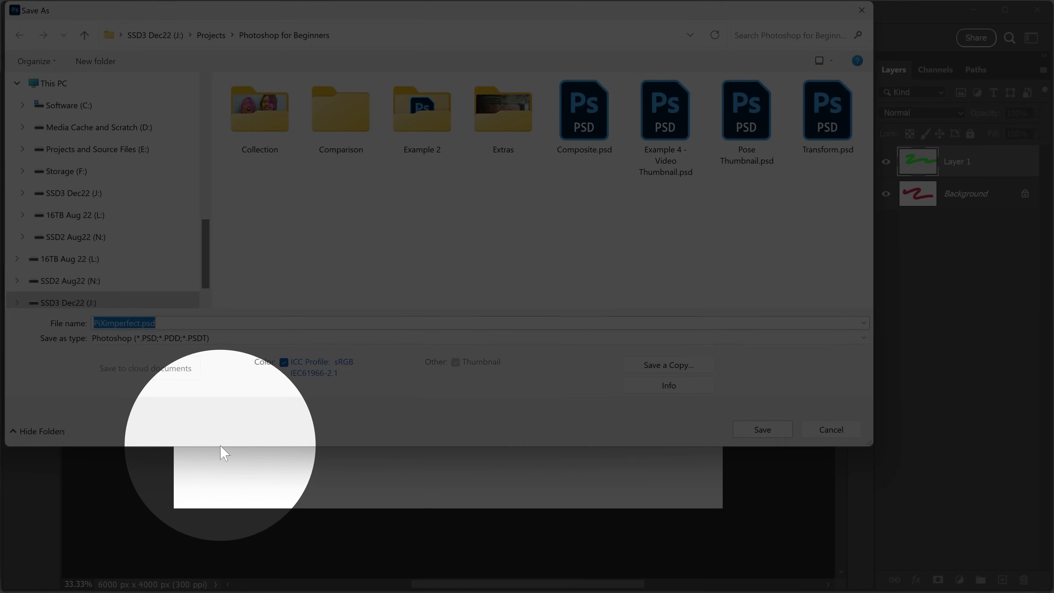
{"action": "left_click", "coordinate": [115, 339]}
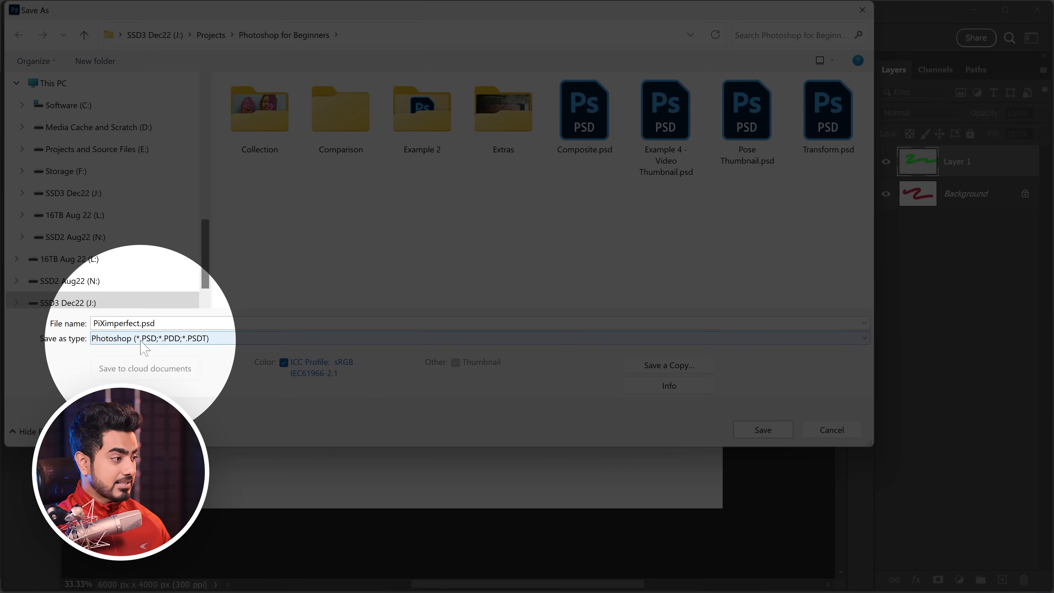
{"action": "left_click", "coordinate": [145, 338]}
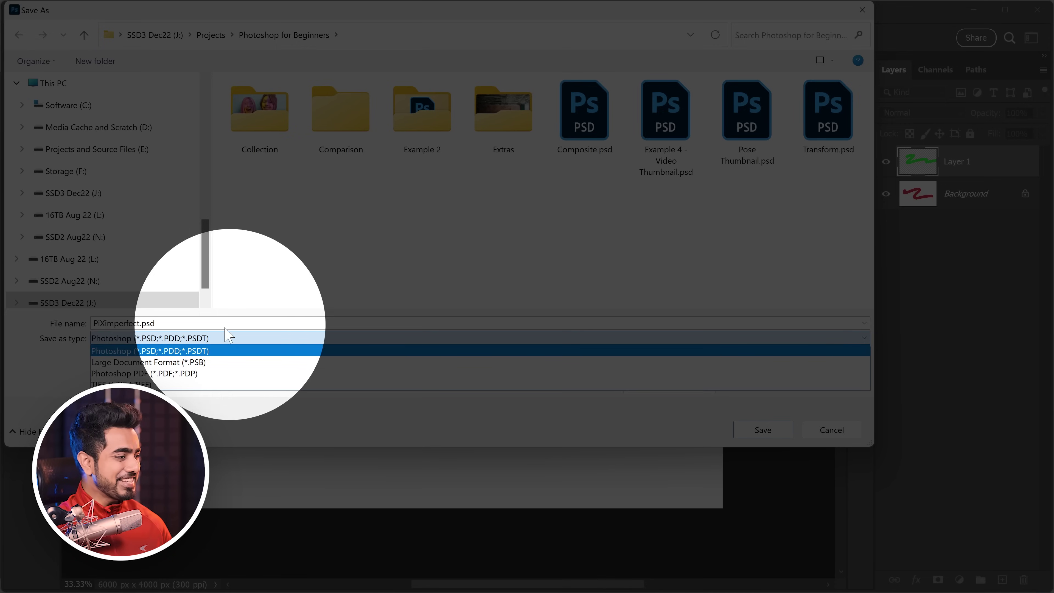
{"action": "left_click", "coordinate": [140, 350]}
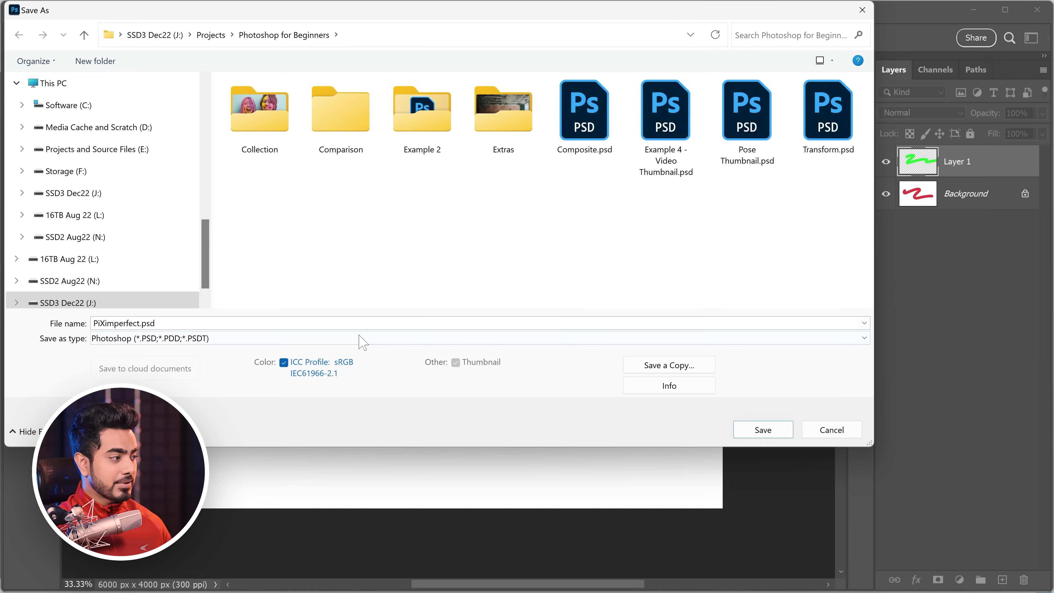
{"action": "left_click", "coordinate": [774, 439]}
{"action": "left_click", "coordinate": [768, 440]}
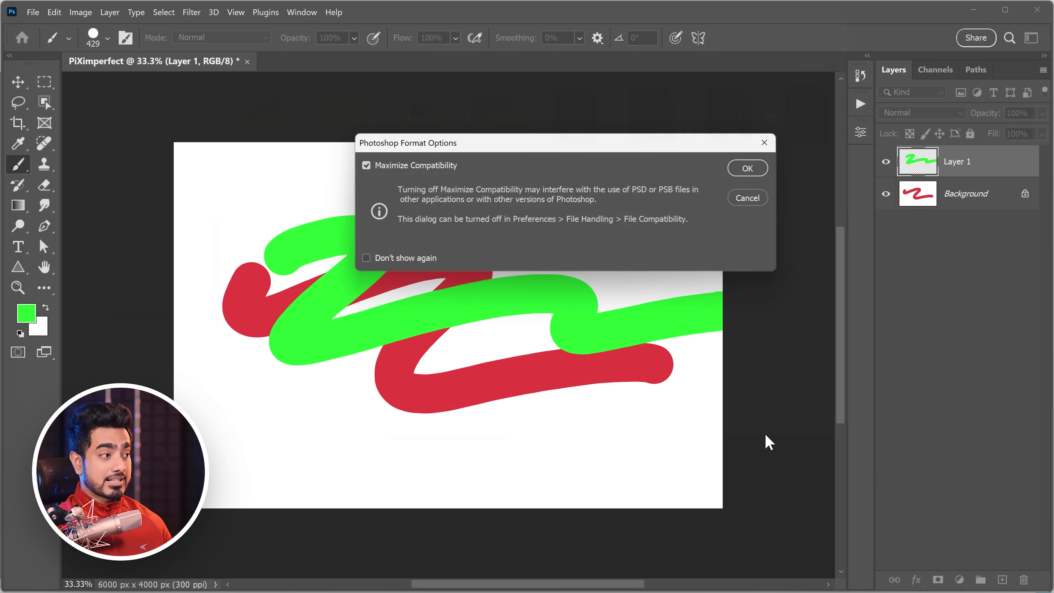
{"action": "left_click", "coordinate": [750, 168]}
Step: Close the document, reopen PiXimperfect.psd from its folder in File Explorer, and check the layers by hiding and showing Layer 1
{"action": "left_click", "coordinate": [257, 62]}
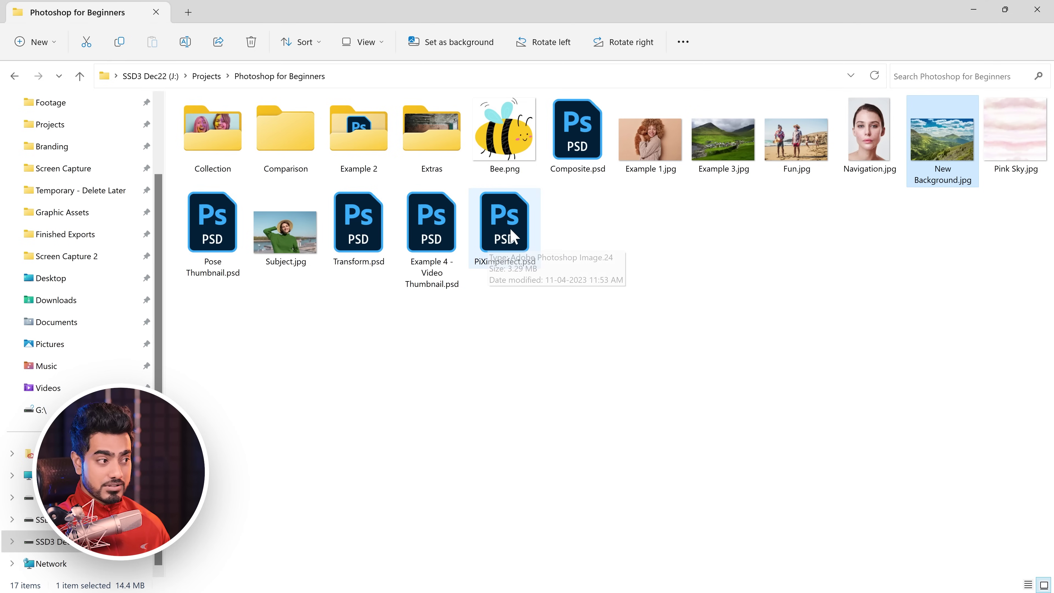
{"action": "left_click", "coordinate": [519, 239]}
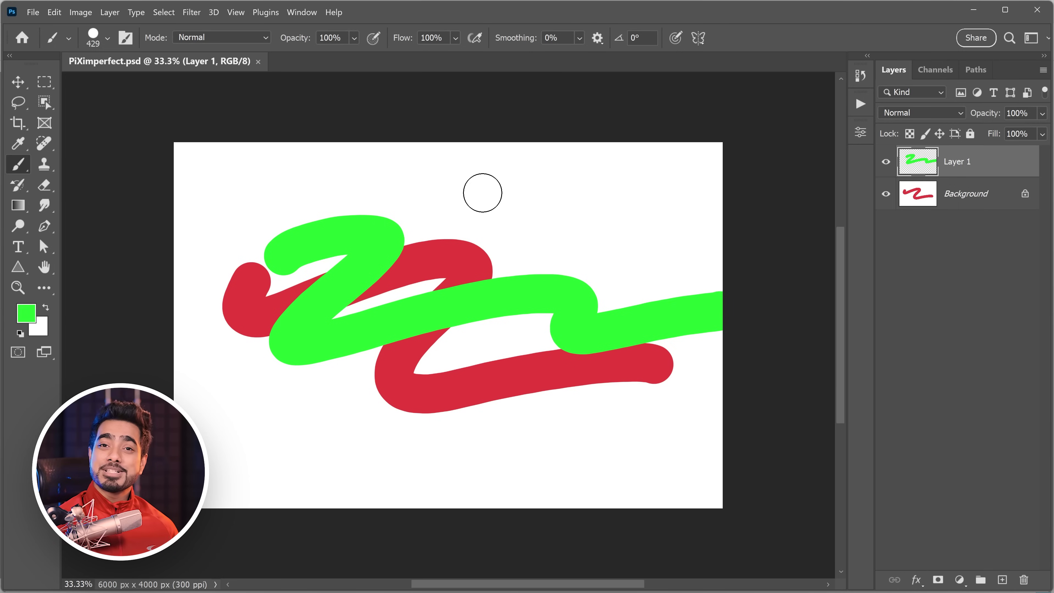
{"action": "left_click", "coordinate": [885, 161]}
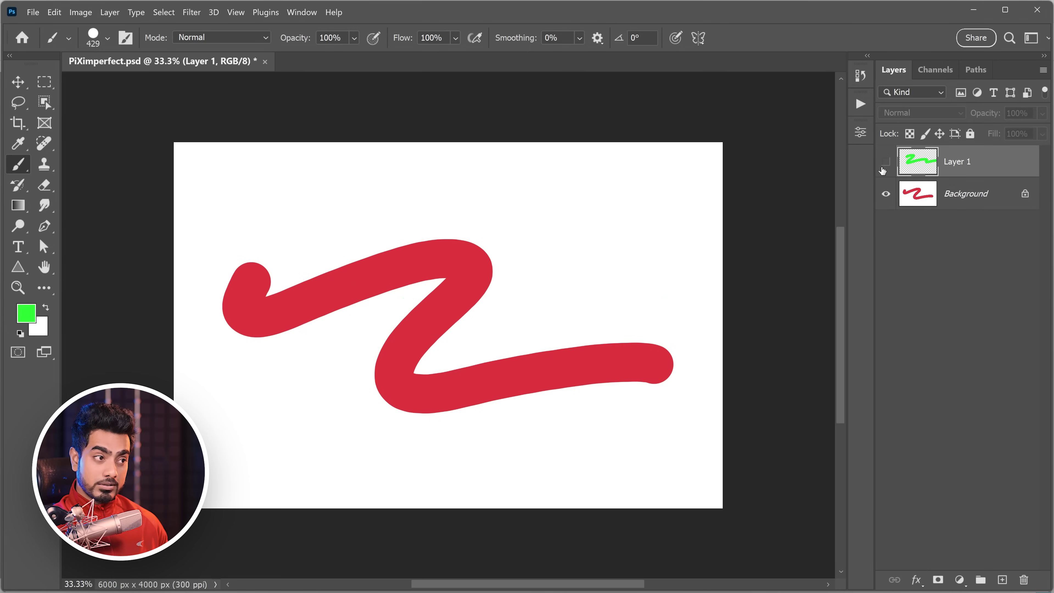
{"action": "left_click", "coordinate": [885, 161]}
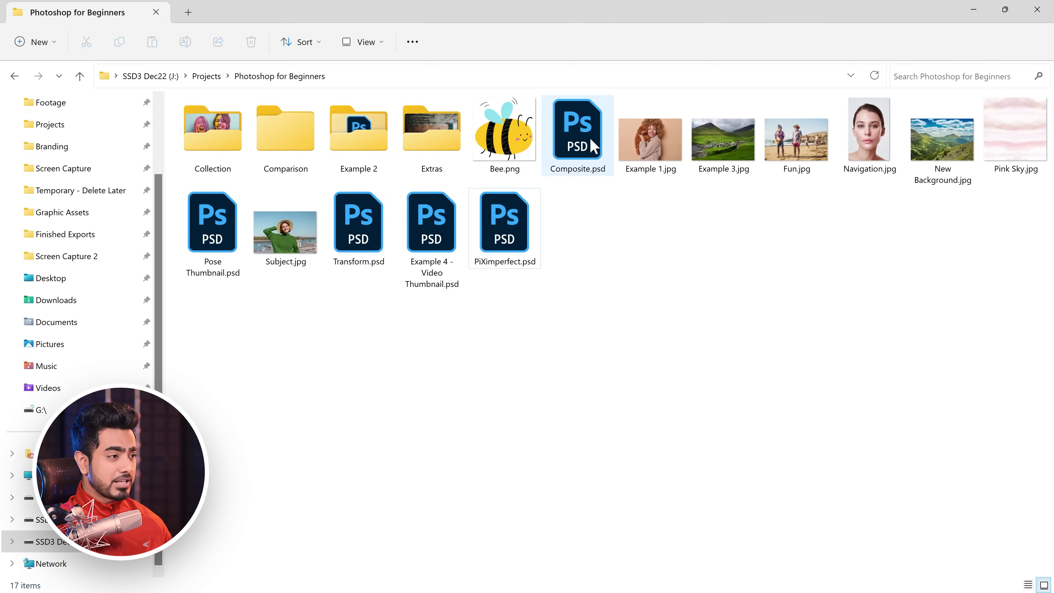
Step: Open Composite.psd from the Photoshop for Beginners folder and change the yellow web address text to learnphotoshopfree.com
{"action": "left_click", "coordinate": [585, 145]}
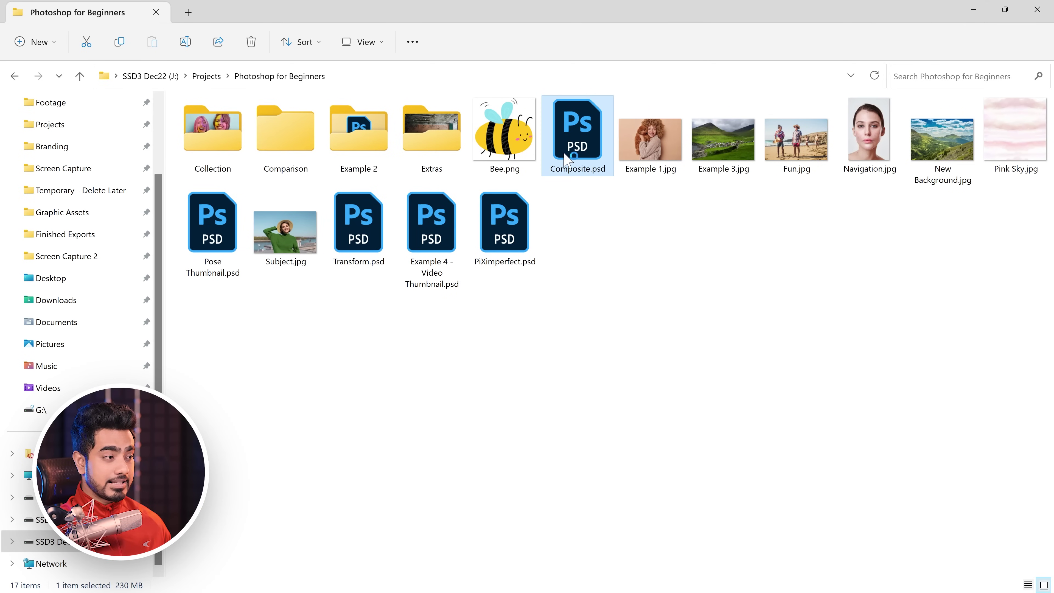
{"action": "double_click", "coordinate": [568, 159]}
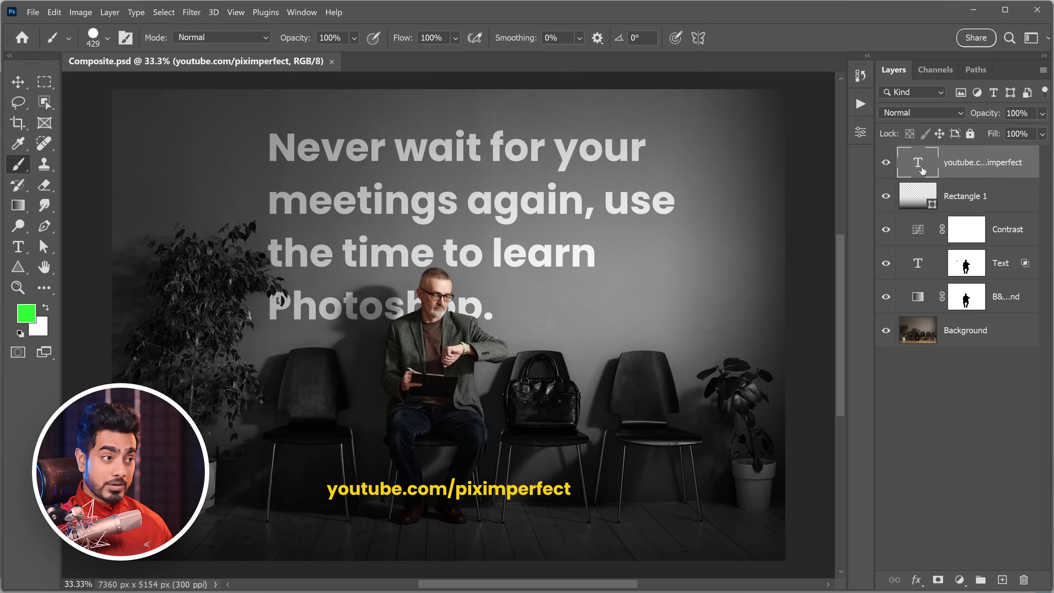
{"action": "double_click", "coordinate": [918, 166]}
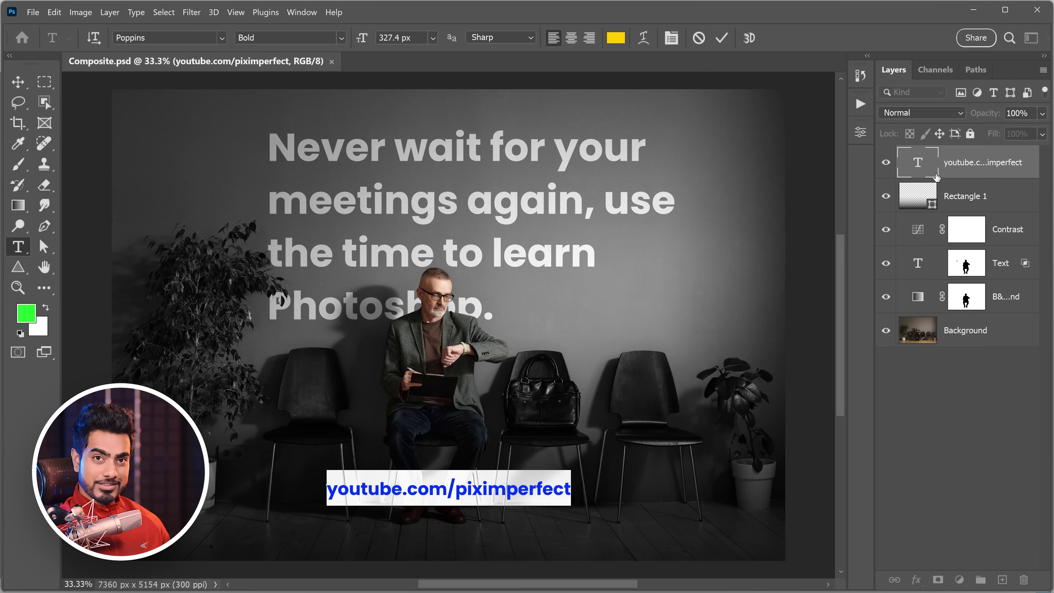
{"action": "type", "text": "learnphotoshopfree.c"}
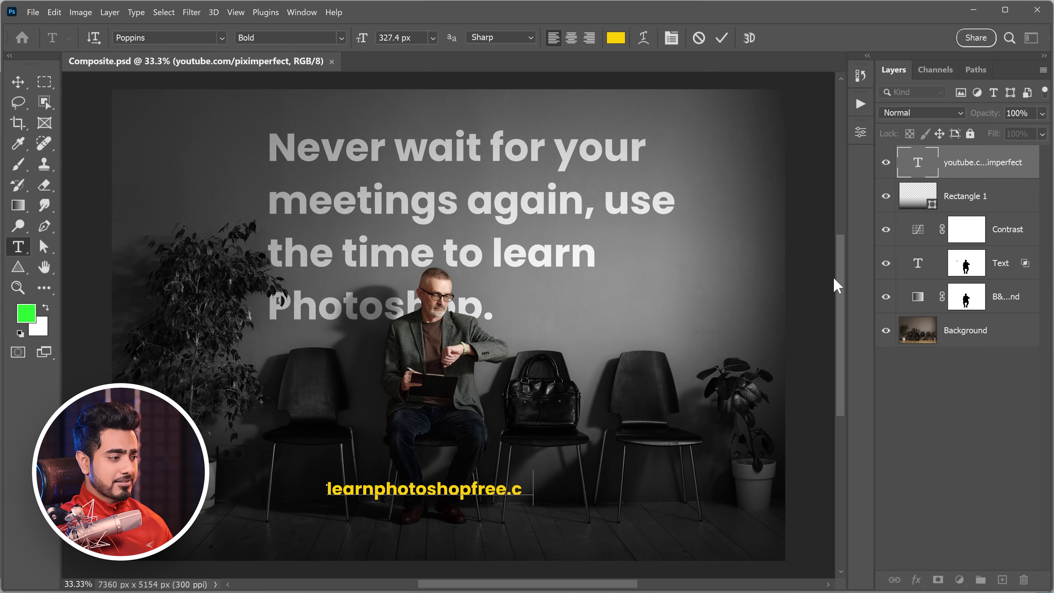
{"action": "type", "text": "om"}
{"action": "key", "text": "ctrl+Return"}
{"action": "key", "text": "alt+bracketleft"}
{"action": "key", "text": "b"}
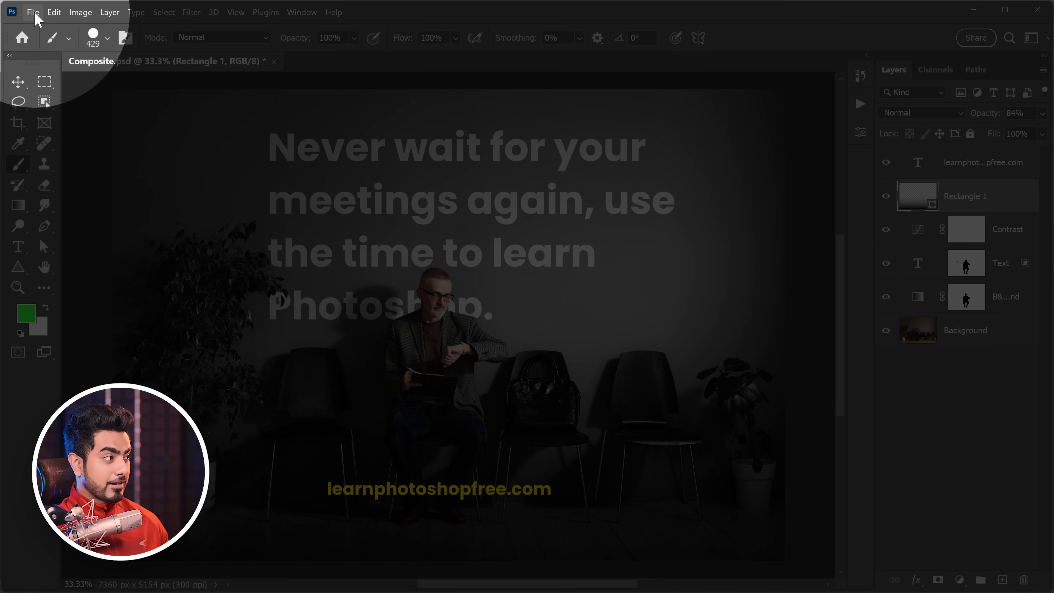
Step: Save the text change to Composite.psd, close the document, and reopen it from its folder in File Explorer
{"action": "left_click", "coordinate": [33, 12]}
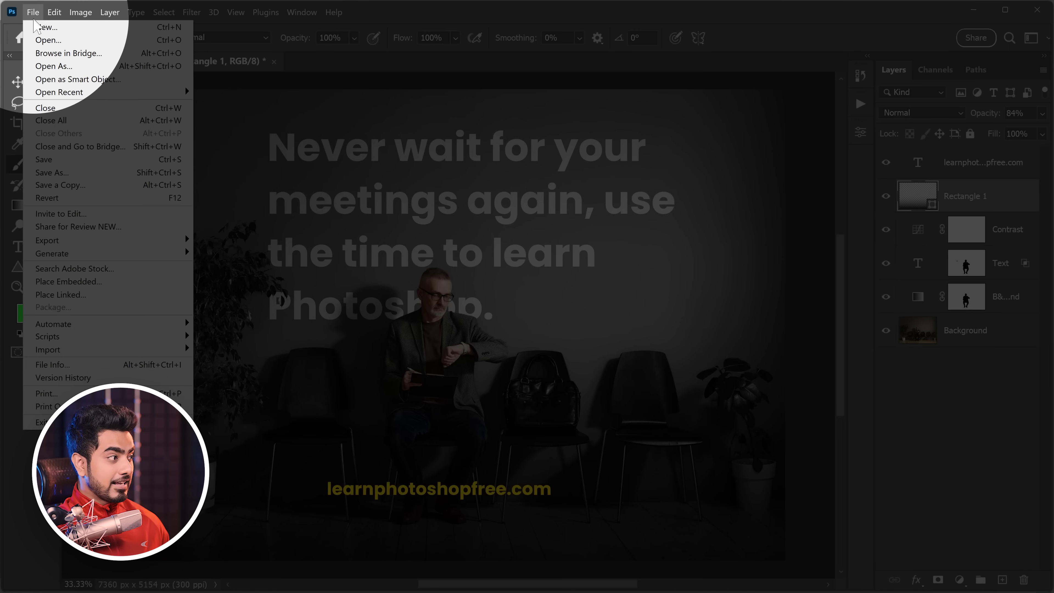
{"action": "left_click", "coordinate": [43, 162]}
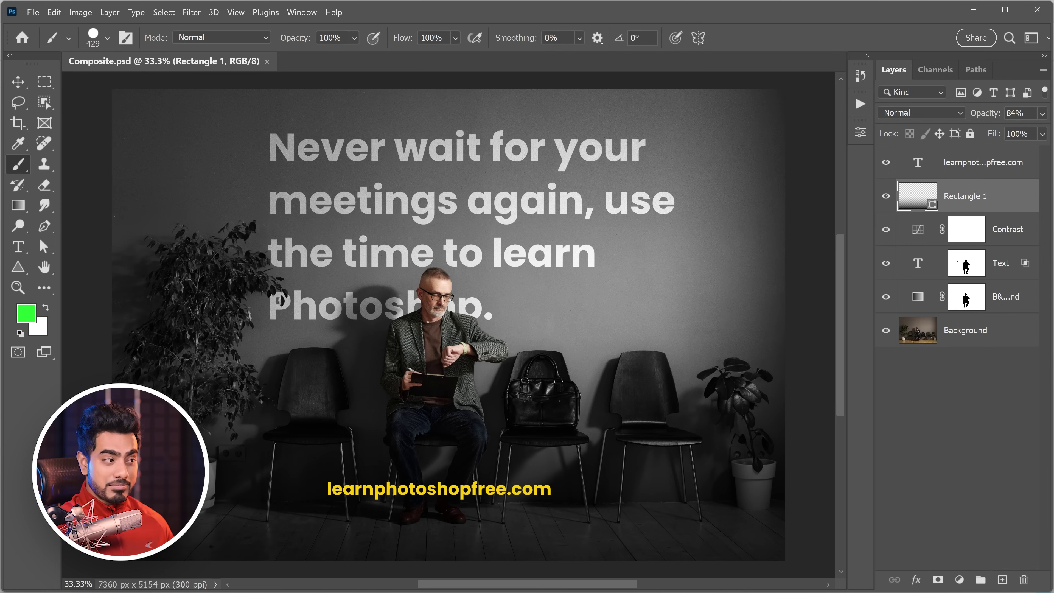
{"action": "left_click", "coordinate": [268, 62]}
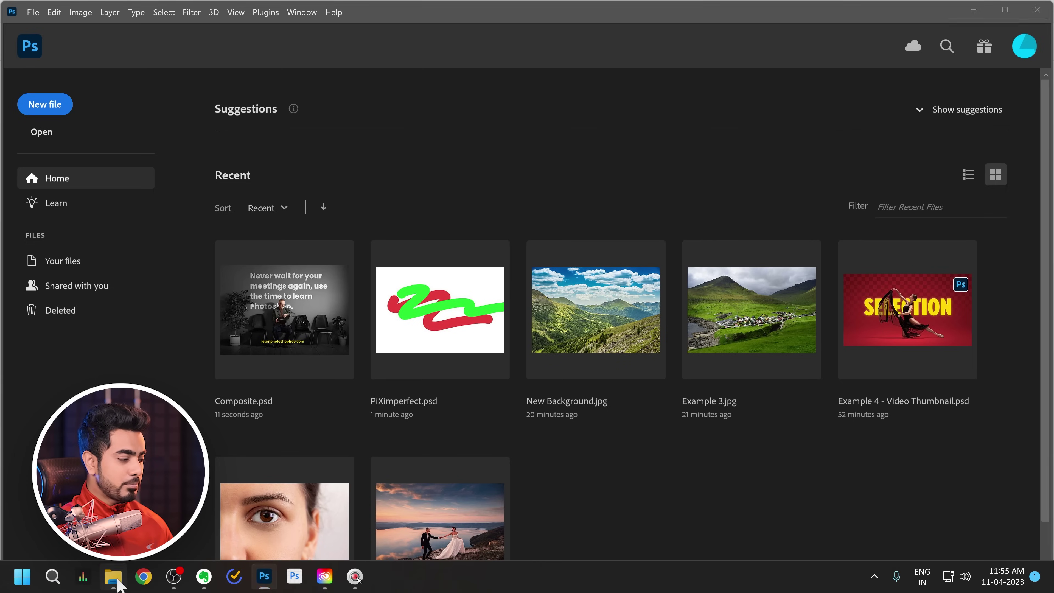
{"action": "left_click", "coordinate": [113, 580]}
{"action": "left_click", "coordinate": [518, 230]}
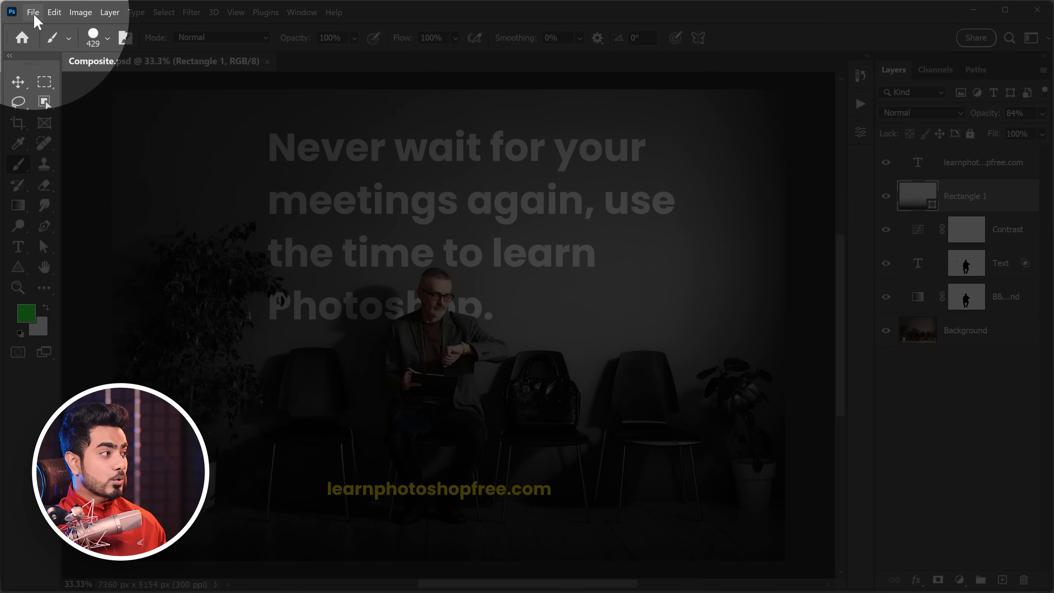
Step: Save the composite as a separate Photoshop file named Composite 2.psd, keeping Maximize Compatibility on
{"action": "left_click", "coordinate": [33, 12]}
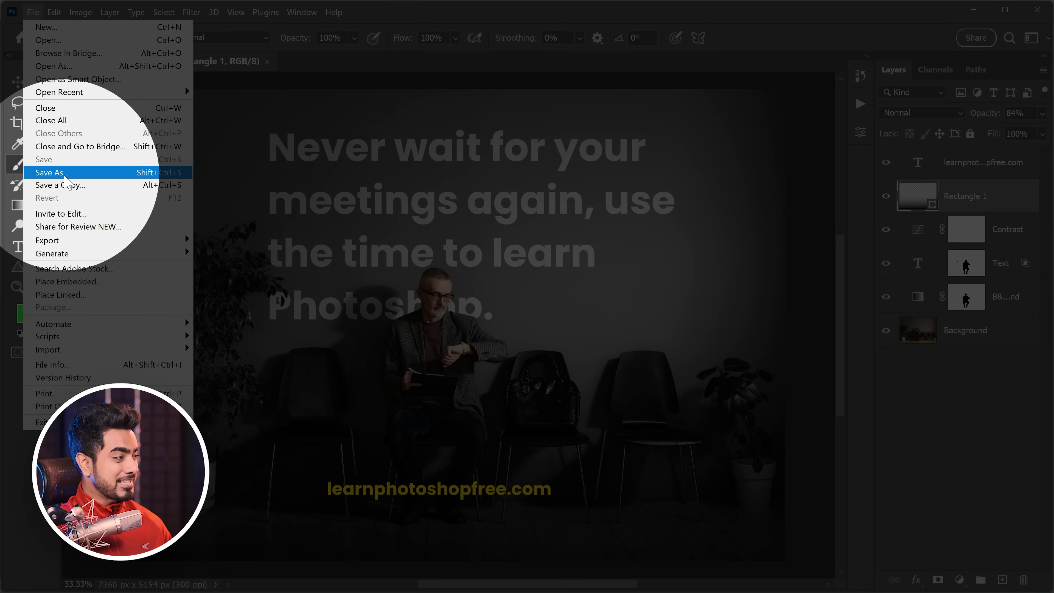
{"action": "left_click", "coordinate": [65, 174]}
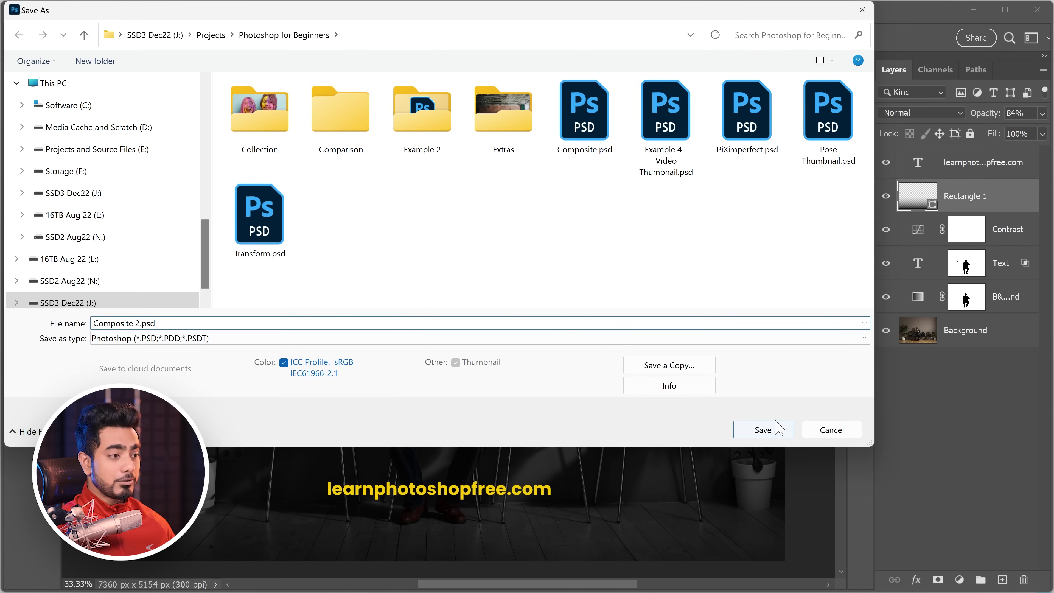
{"action": "left_click", "coordinate": [763, 430]}
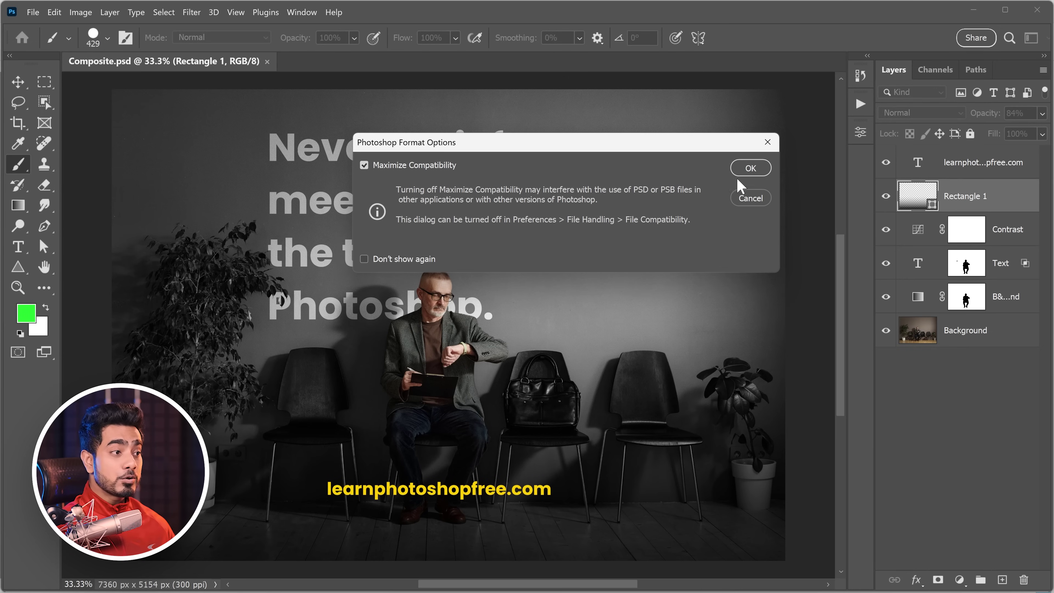
{"action": "left_click", "coordinate": [749, 173]}
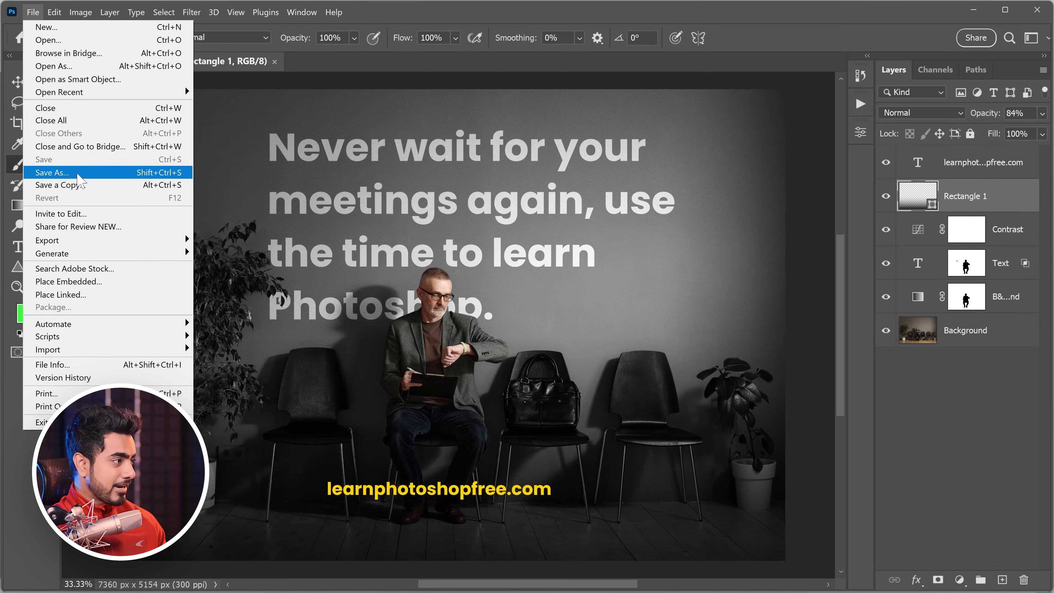
Step: Examine the file formats offered by Save As for Composite 2, and cancel without saving
{"action": "left_click", "coordinate": [52, 172]}
{"action": "left_click", "coordinate": [173, 339]}
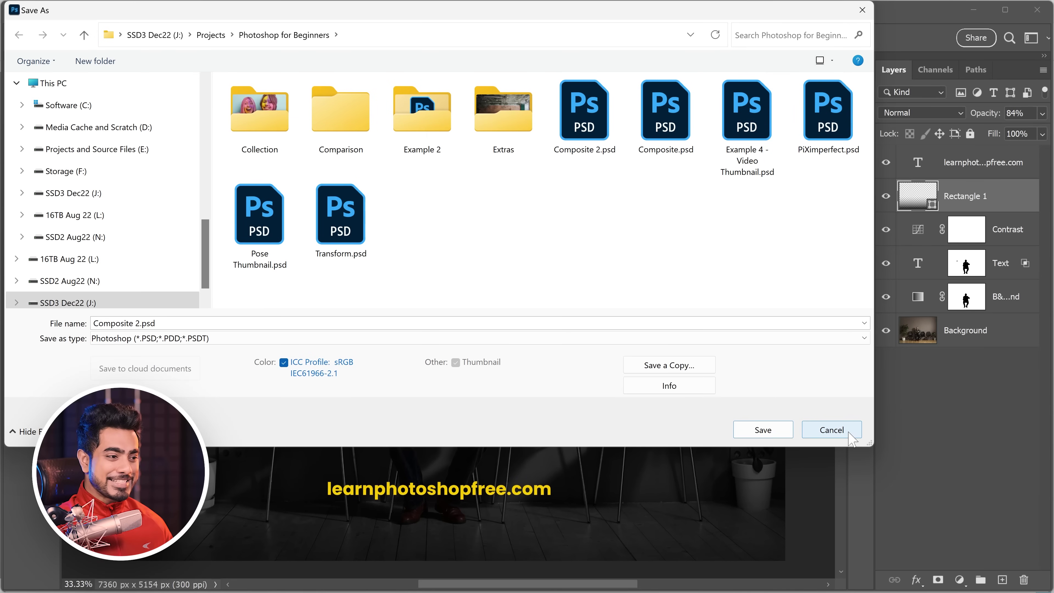
{"action": "left_click", "coordinate": [846, 431]}
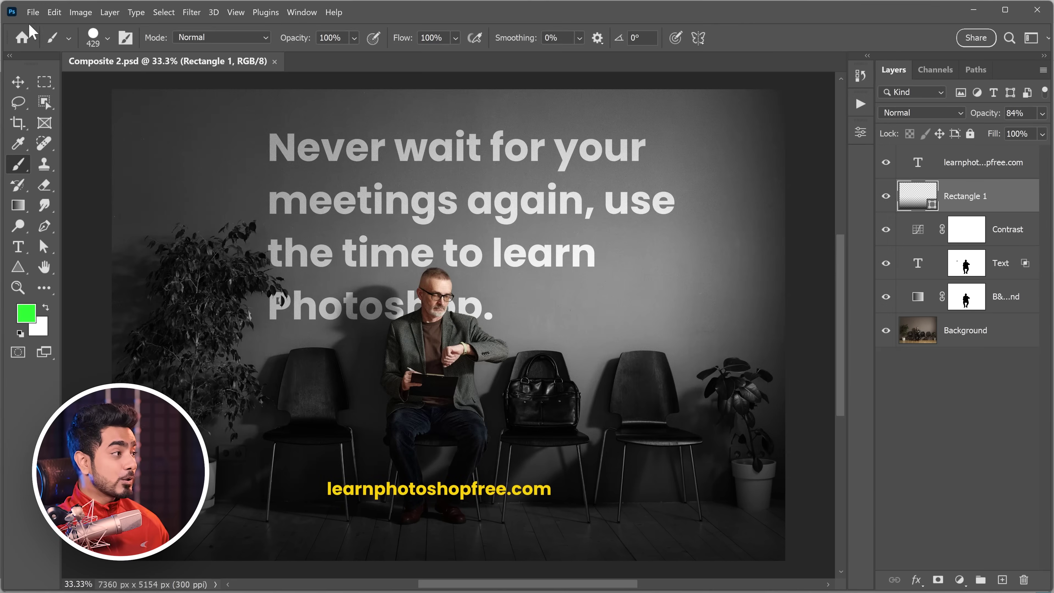
Step: Save a copy as Composite 2 copy.jpg in JPEG format at Maximum quality 12, and open it from its folder in File Explorer
{"action": "left_click", "coordinate": [33, 12]}
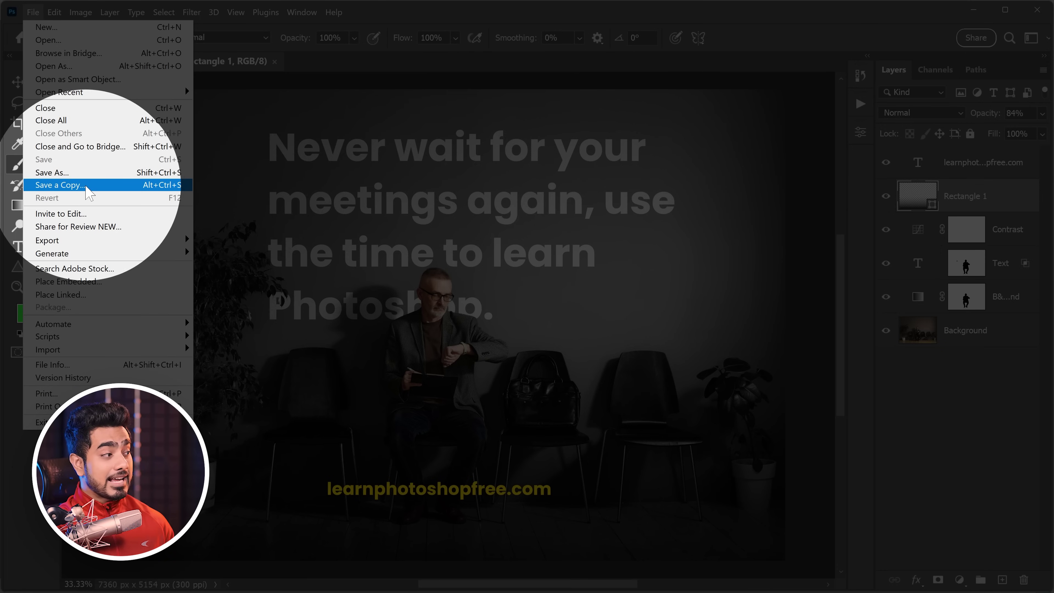
{"action": "left_click", "coordinate": [63, 184]}
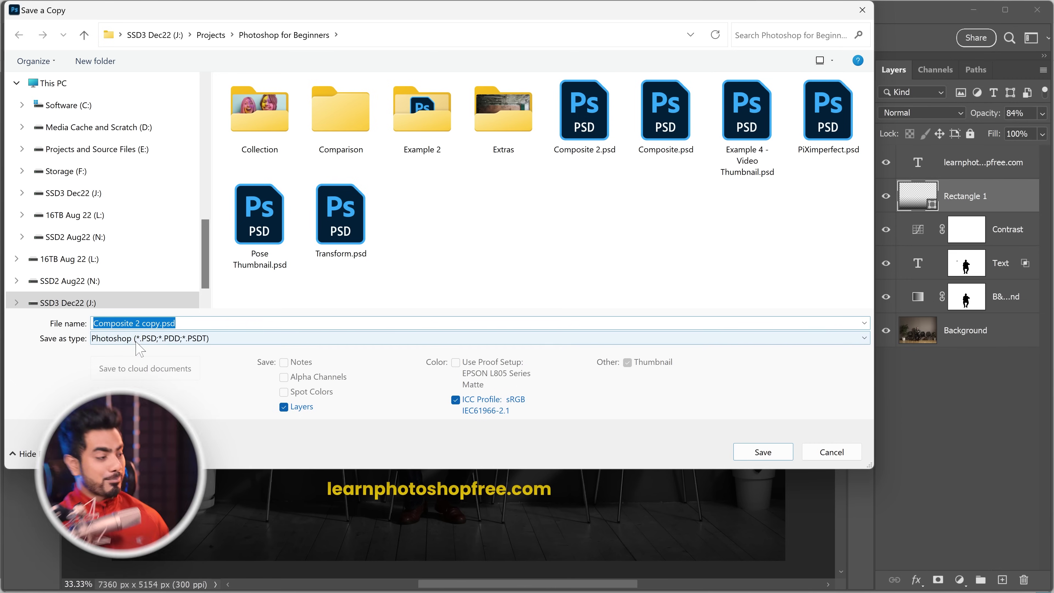
{"action": "left_click", "coordinate": [139, 339]}
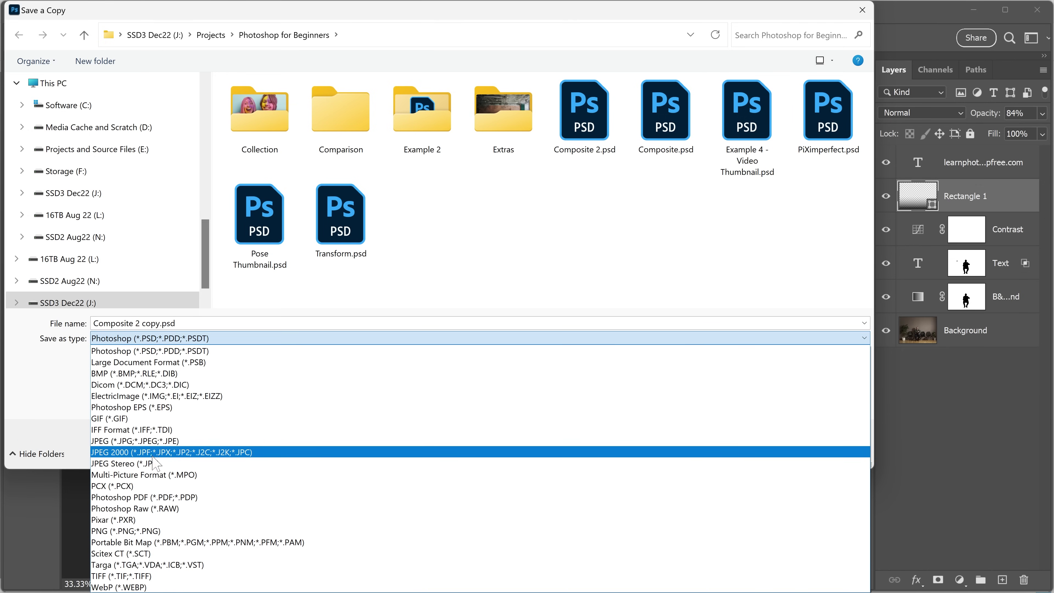
{"action": "left_click", "coordinate": [168, 442]}
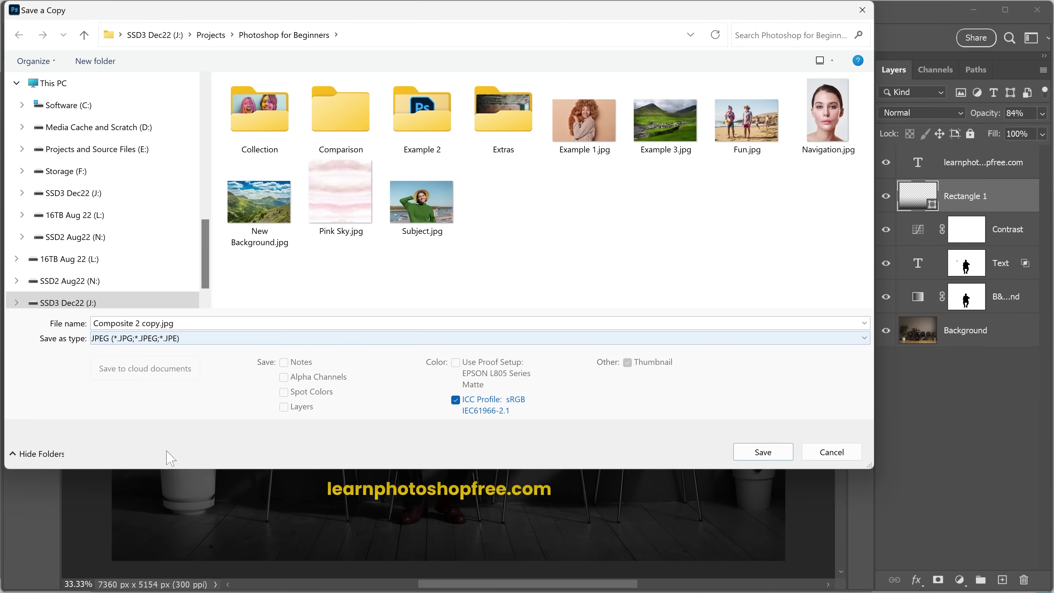
{"action": "left_click", "coordinate": [764, 454]}
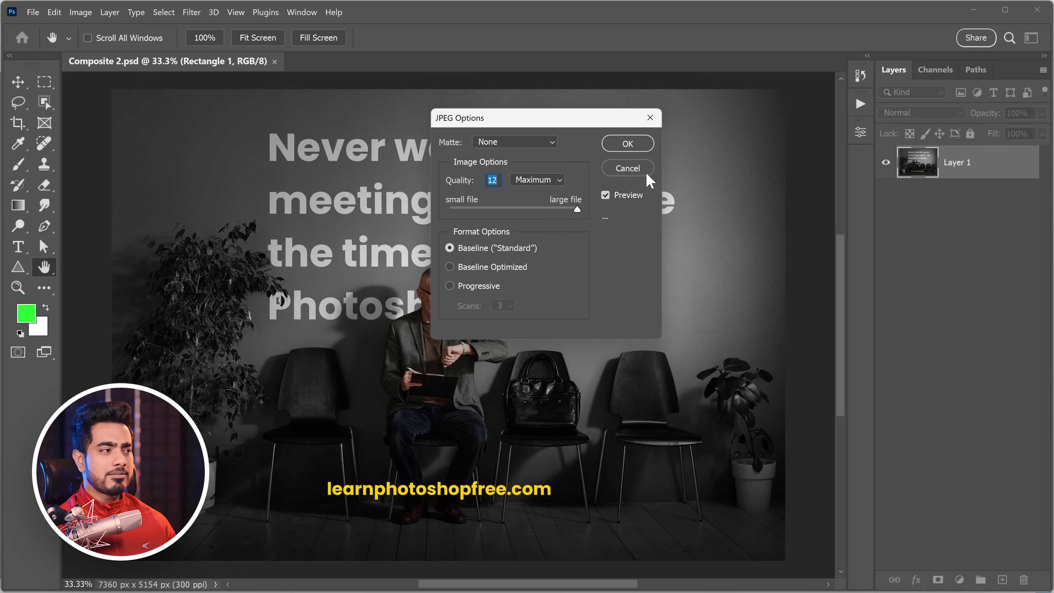
{"action": "left_click", "coordinate": [627, 146]}
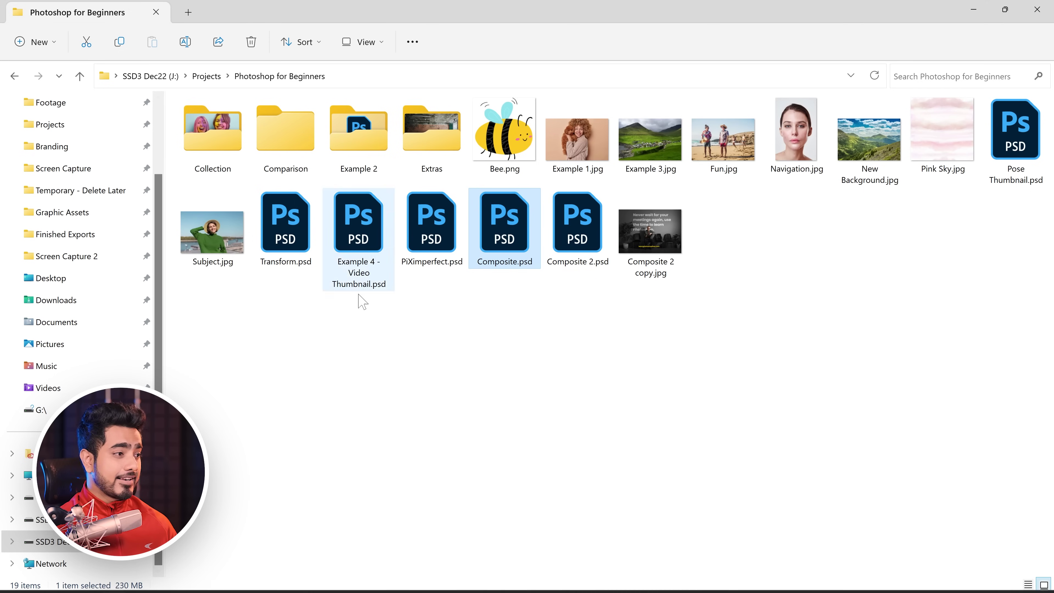
{"action": "left_click", "coordinate": [694, 292]}
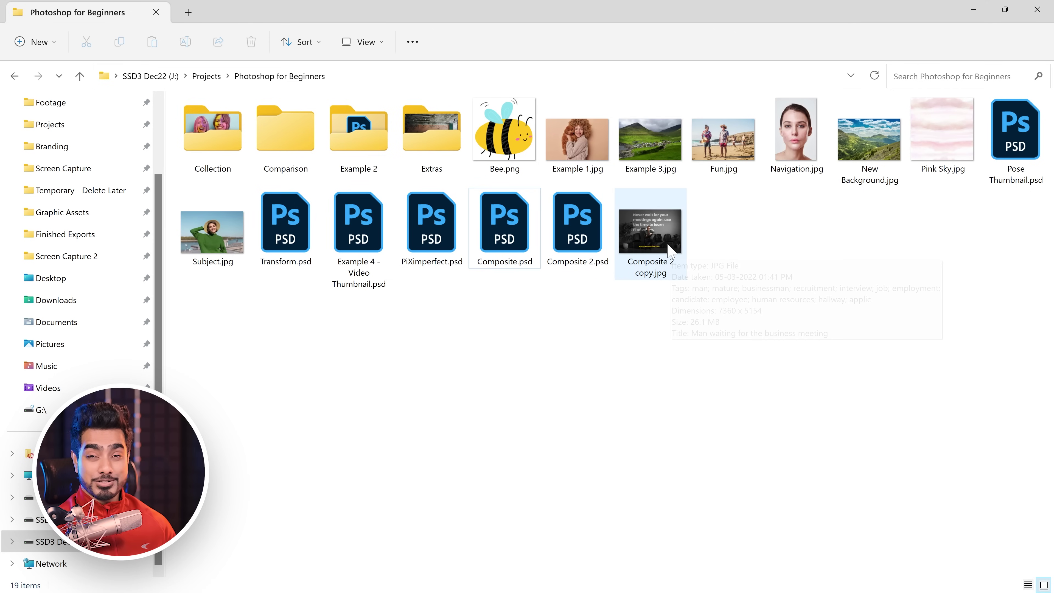
{"action": "double_click", "coordinate": [670, 250]}
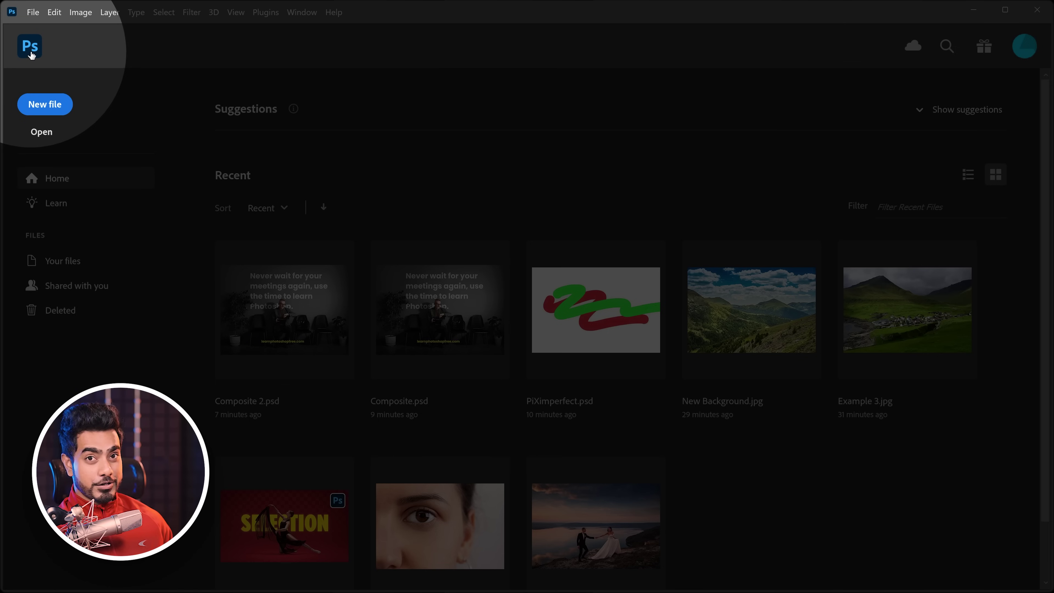
Step: Leave Photoshop's home screen for the empty editing workspace
{"action": "left_click", "coordinate": [30, 54]}
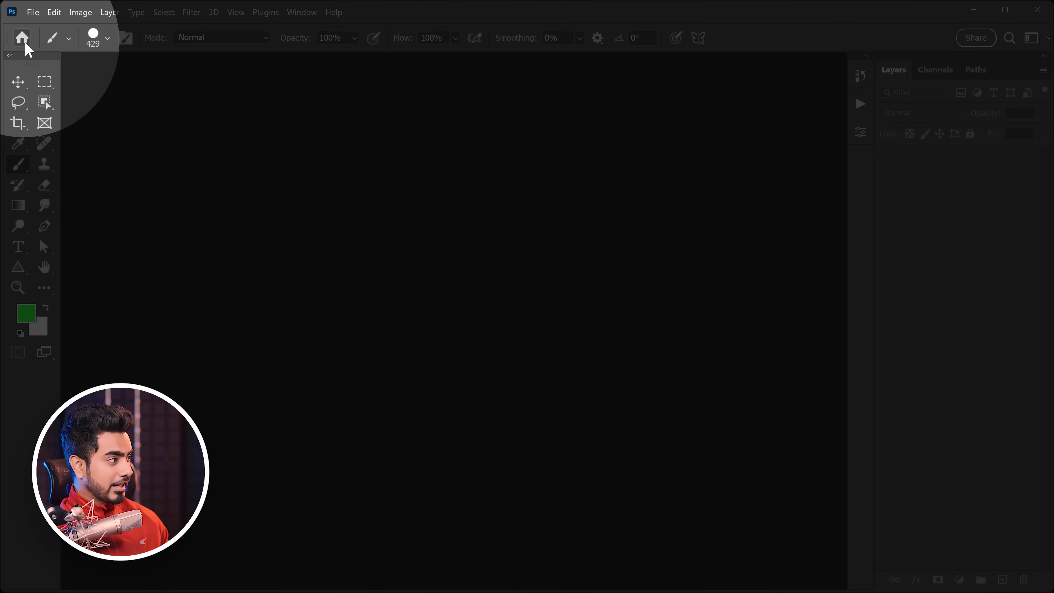
Step: Return to the home screen and open Composite 2.psd from the recent files
{"action": "left_click", "coordinate": [22, 39]}
{"action": "left_click", "coordinate": [30, 47]}
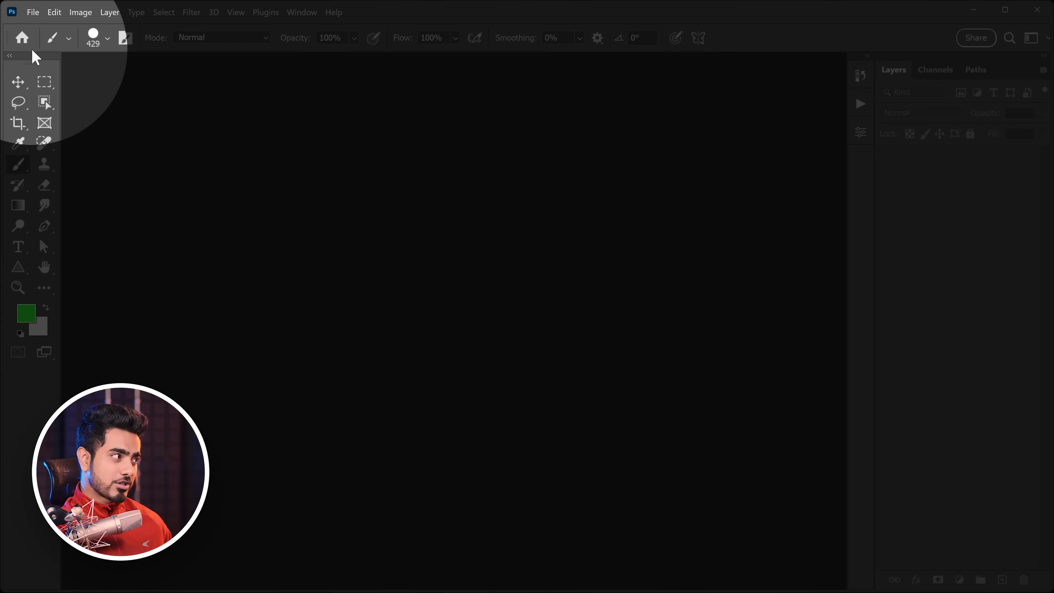
{"action": "left_click", "coordinate": [22, 39]}
{"action": "left_click", "coordinate": [29, 49]}
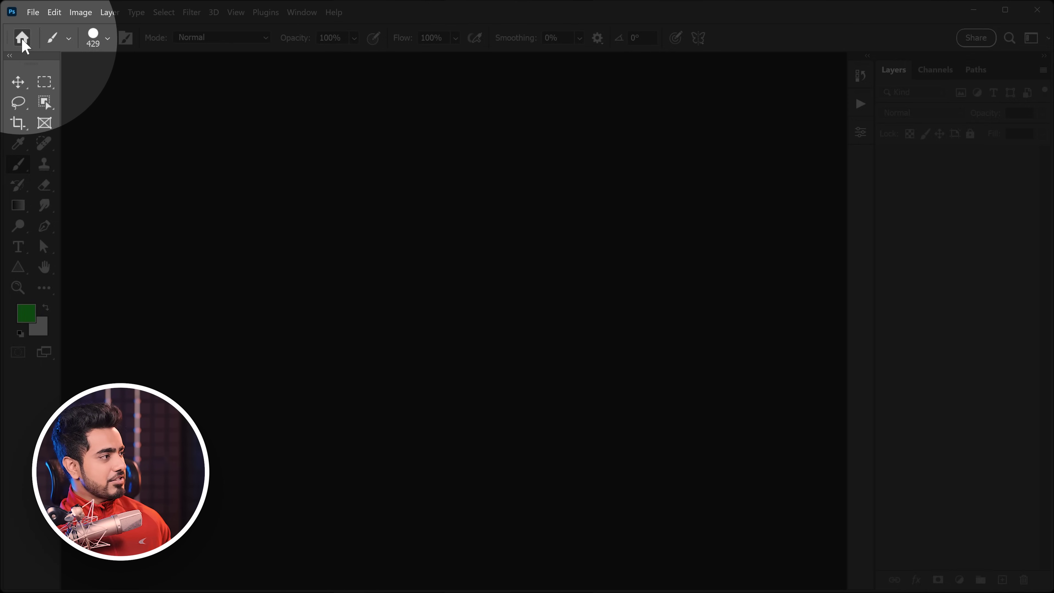
{"action": "left_click", "coordinate": [22, 38]}
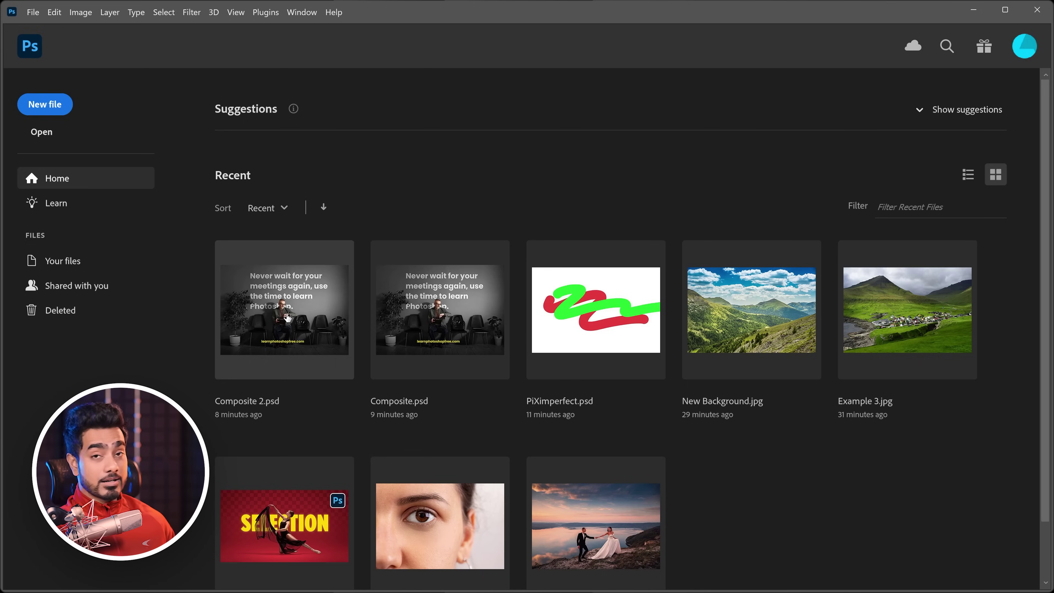
{"action": "left_click", "coordinate": [281, 325]}
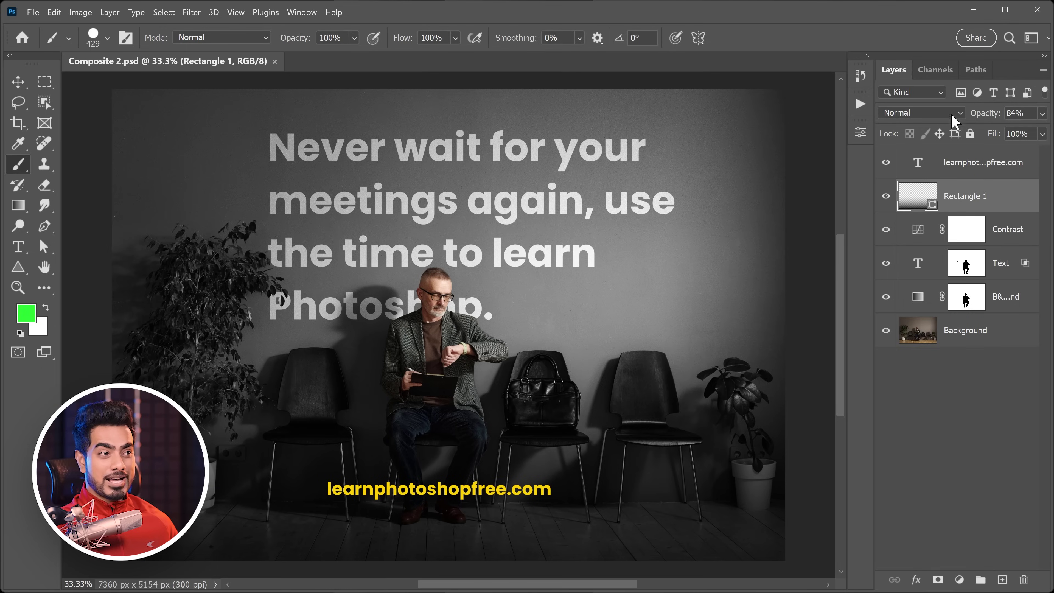
Step: Examine the document's Channels and Paths, and return to the Layers list
{"action": "left_click", "coordinate": [935, 69]}
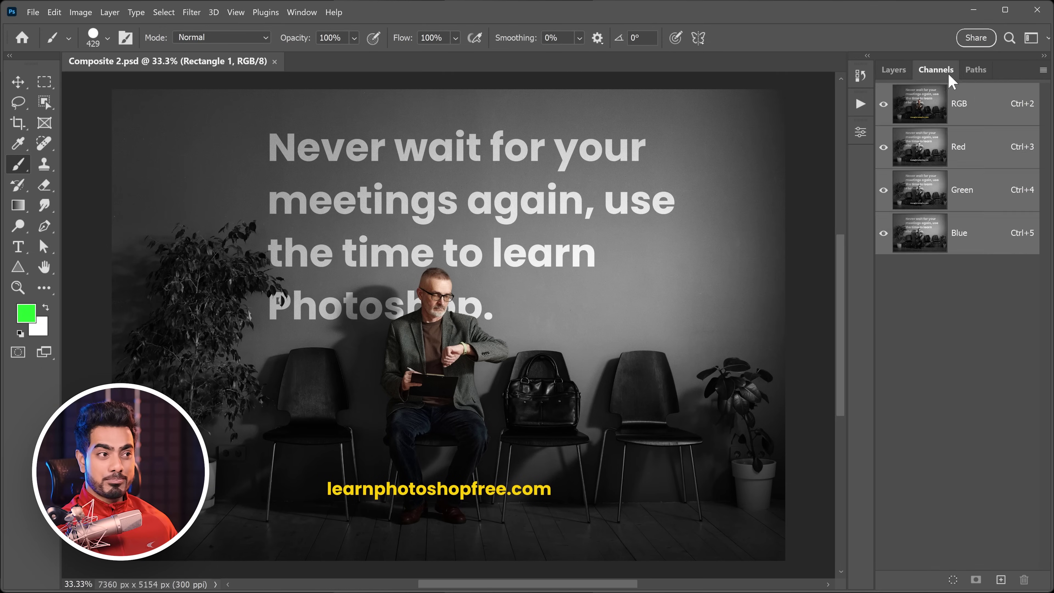
{"action": "left_click", "coordinate": [974, 70]}
{"action": "left_click", "coordinate": [893, 70]}
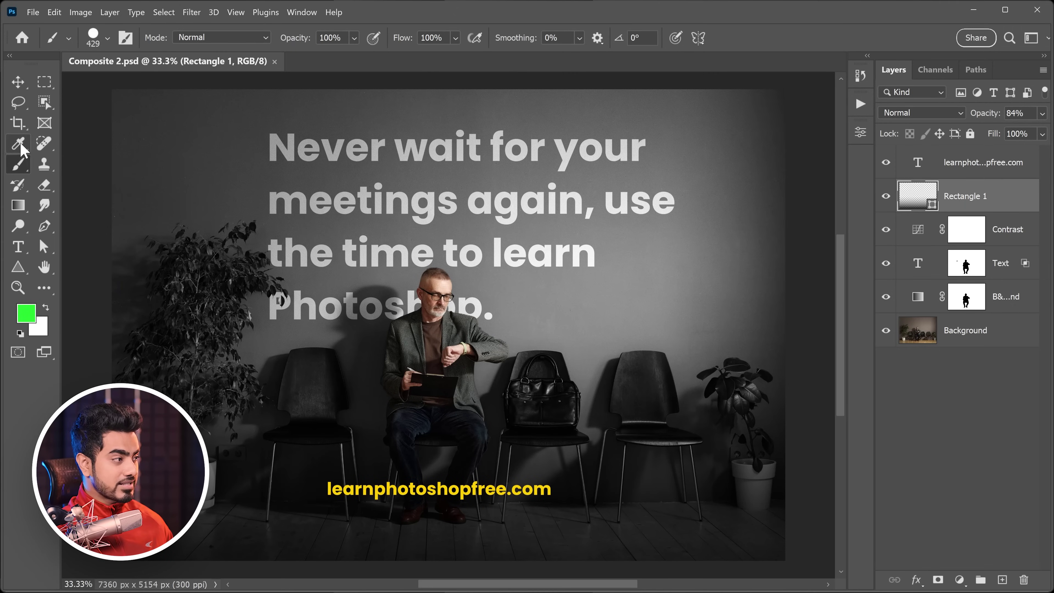
Step: Compare the settings offered by the Eyedropper, Brush, Type and Move tools
{"action": "left_click", "coordinate": [20, 145]}
{"action": "left_click", "coordinate": [18, 168]}
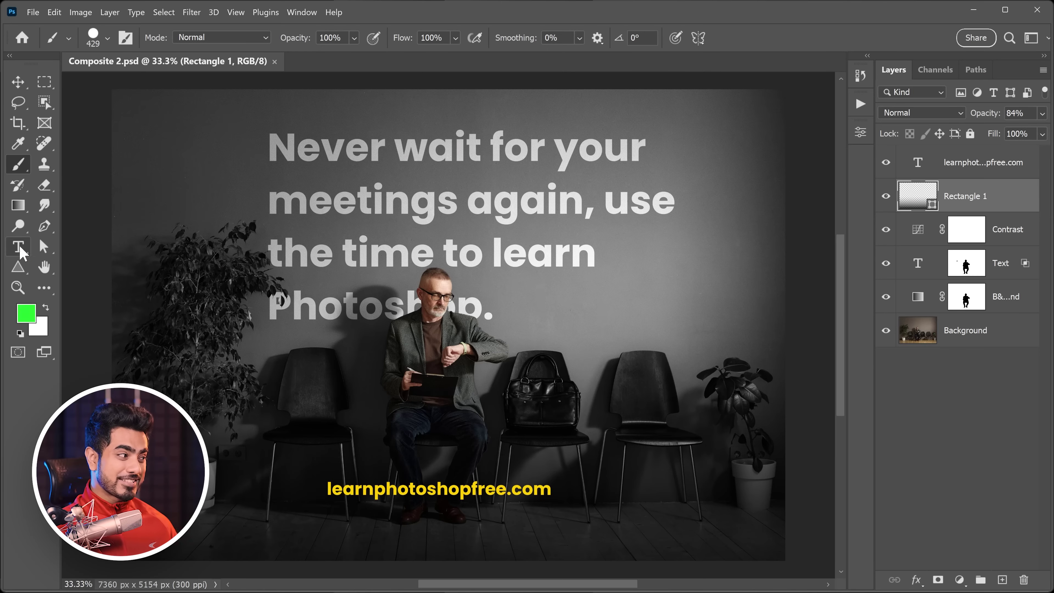
{"action": "left_click", "coordinate": [19, 248]}
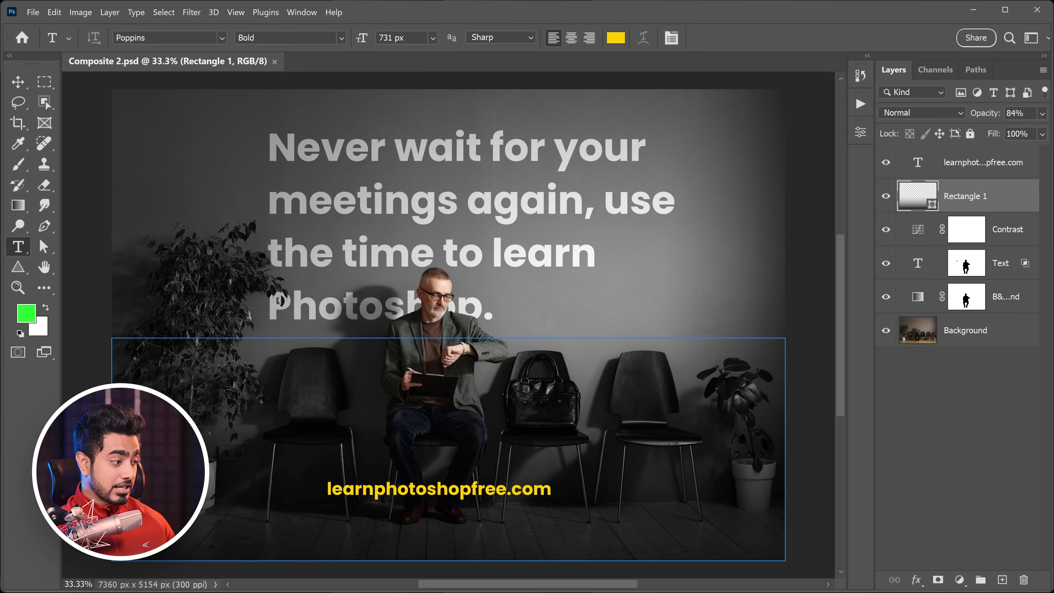
{"action": "left_click", "coordinate": [21, 86]}
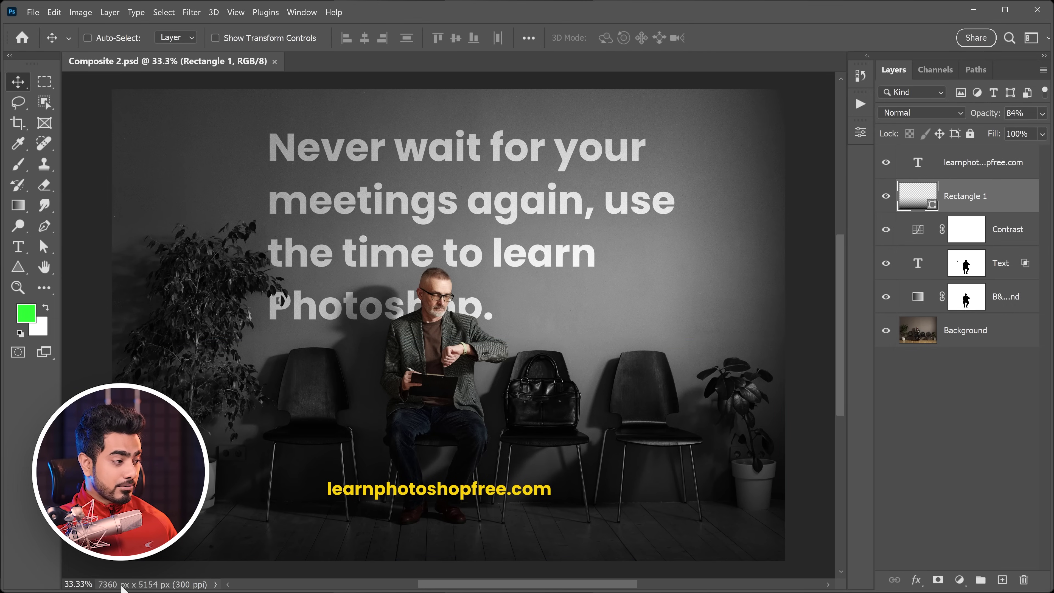
Step: Set the document status information to Layer Count and activate the Move tool
{"action": "left_click", "coordinate": [215, 584]}
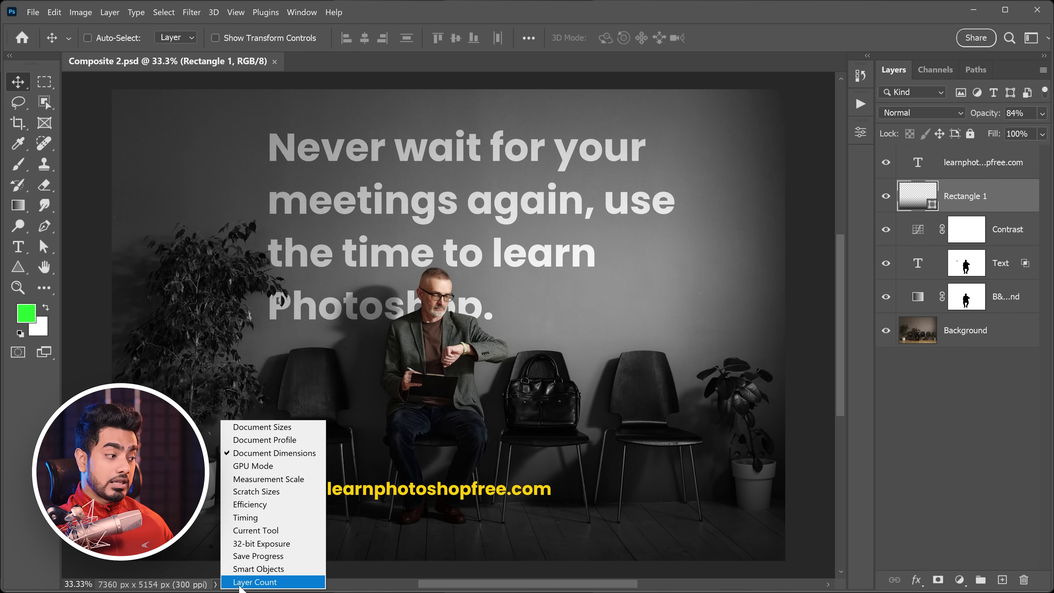
{"action": "left_click", "coordinate": [253, 582]}
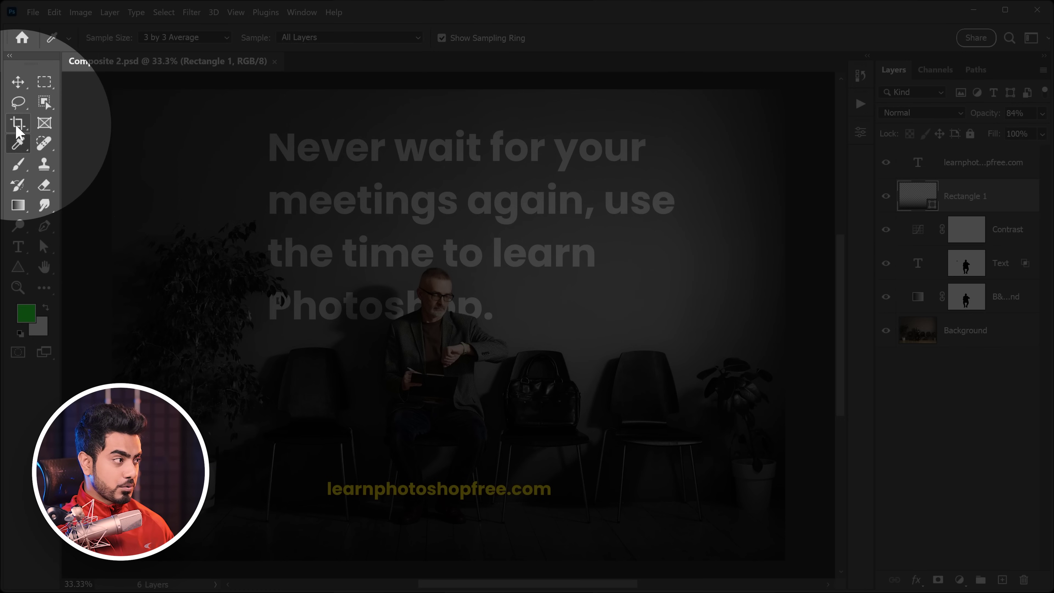
{"action": "left_click", "coordinate": [18, 82]}
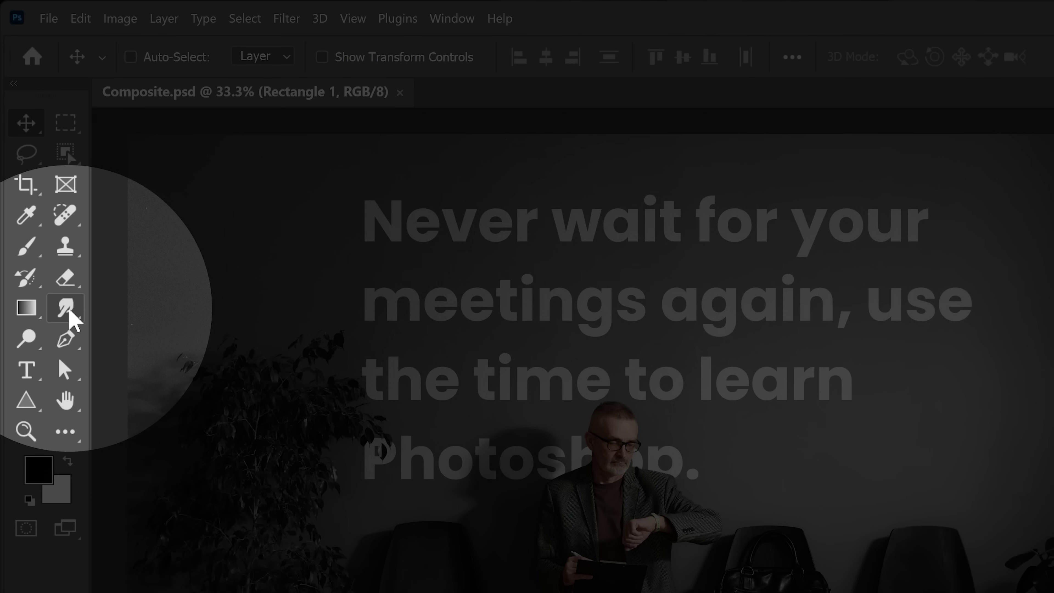
Step: Choose the Blur tool from the Smudge tool's group, and the Elliptical Marquee tool from the Rectangular Marquee's group
{"action": "left_click", "coordinate": [75, 325]}
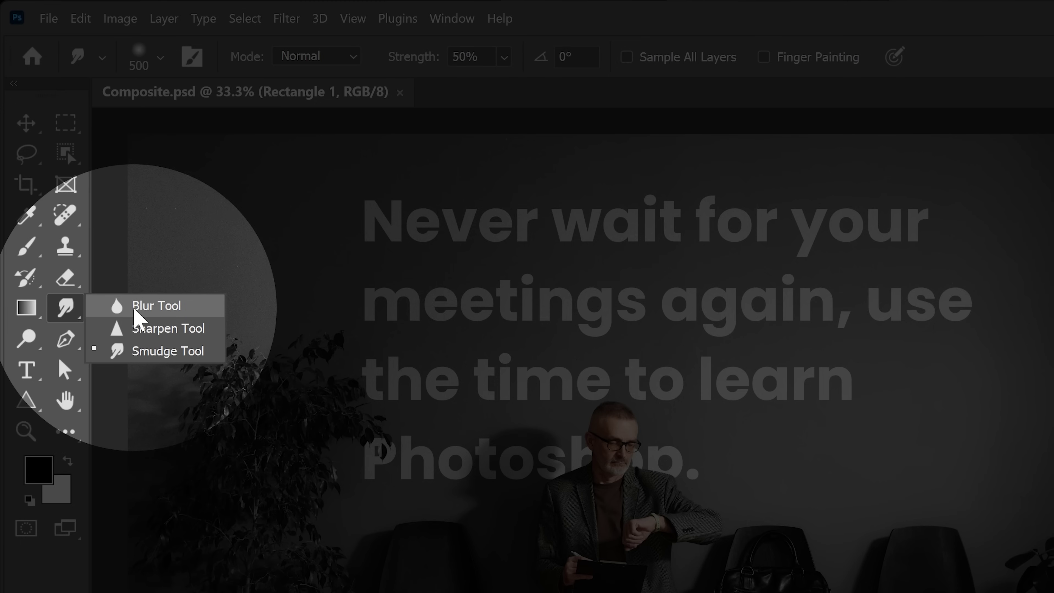
{"action": "left_click", "coordinate": [137, 316]}
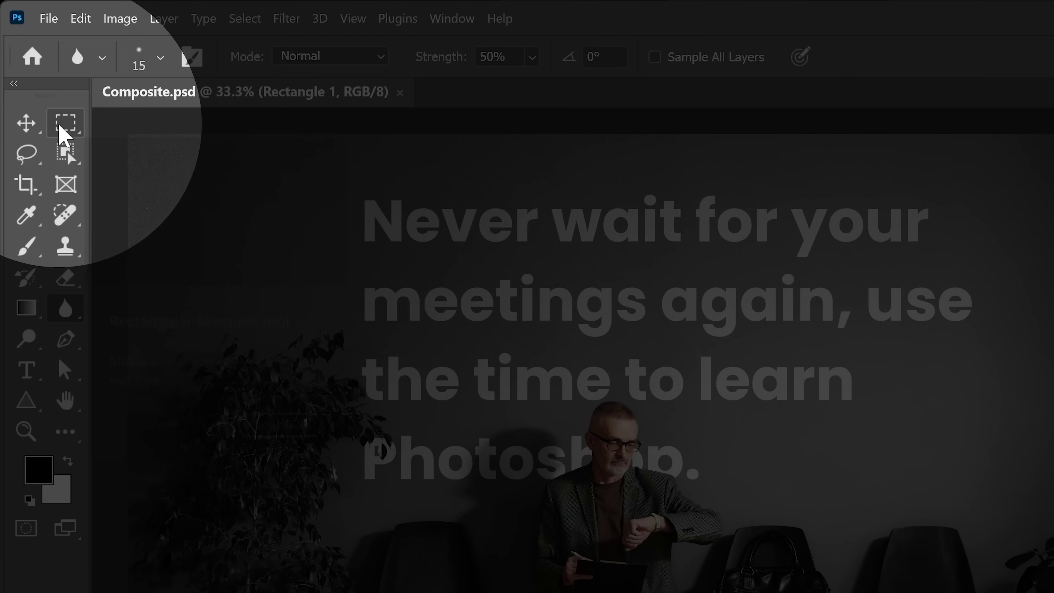
{"action": "left_click", "coordinate": [67, 126]}
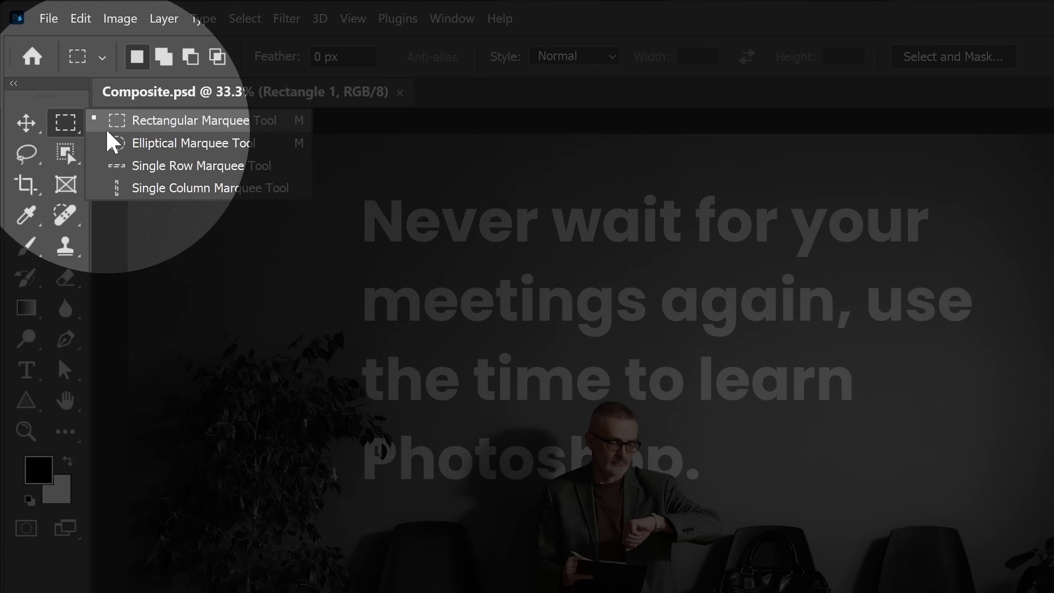
{"action": "left_click", "coordinate": [144, 143]}
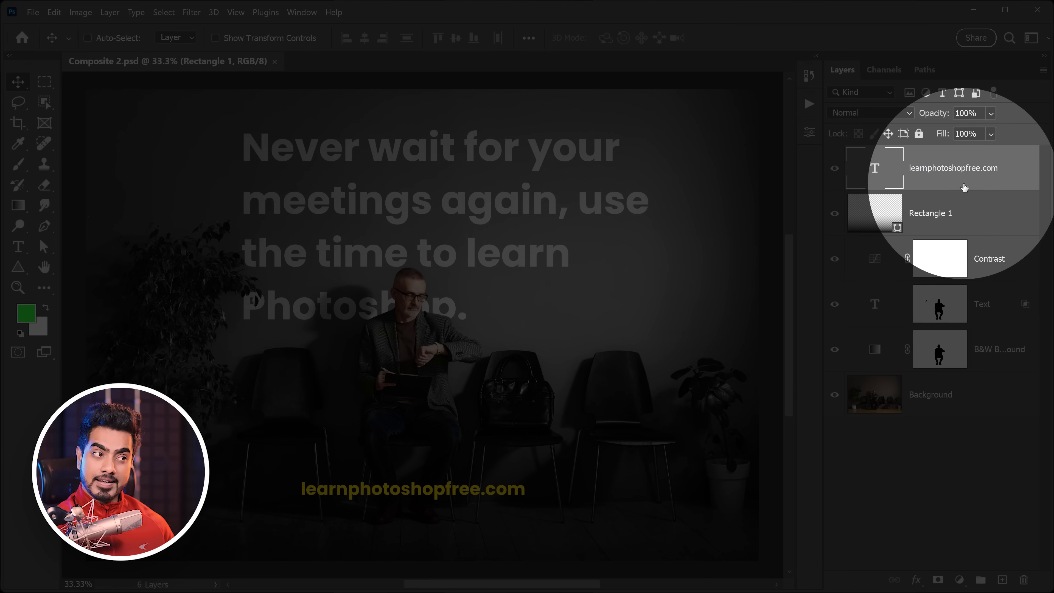
Step: Move the learnphotoshopfree.com text layer up and to the right, over the chairs beside the man
{"action": "left_click", "coordinate": [958, 182]}
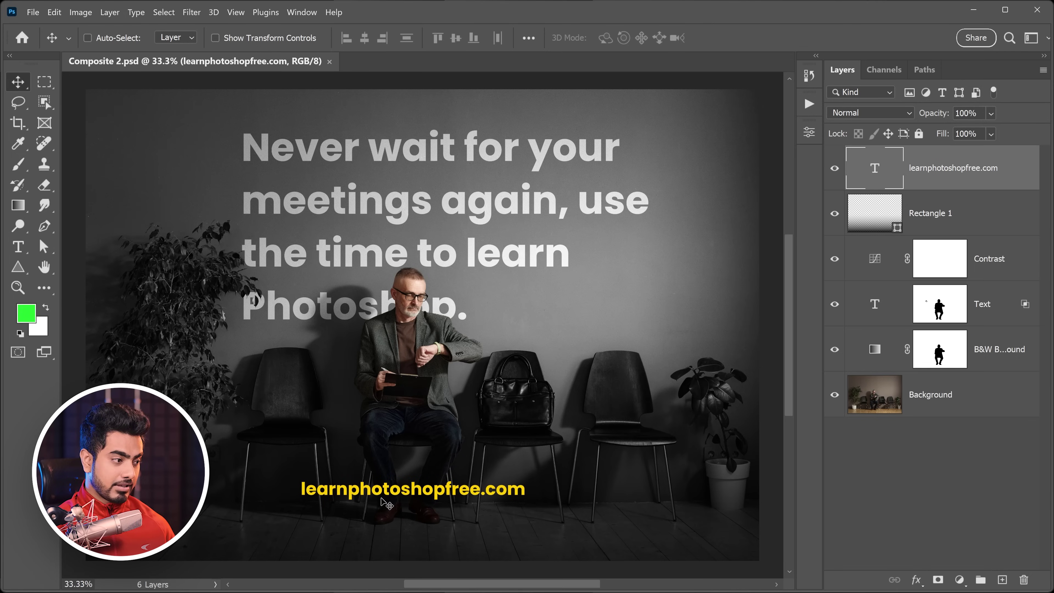
{"action": "left_click_drag", "start_coordinate": [385, 503], "coordinate": [467, 427]}
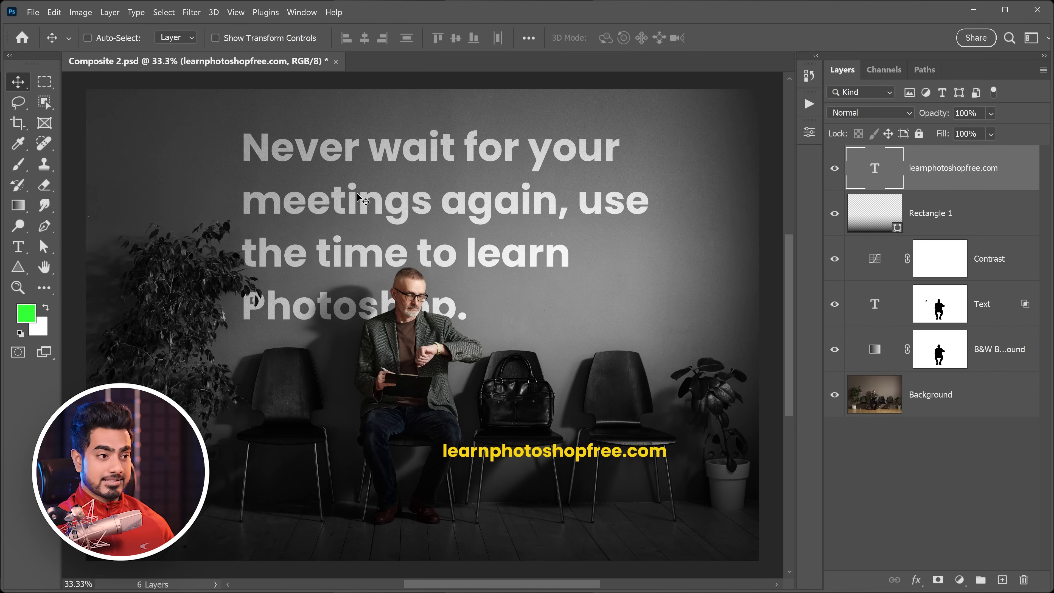
Step: Disable and re-enable the Text layer's mask to compare how the headline overlaps the seated man
{"action": "left_click", "coordinate": [874, 309]}
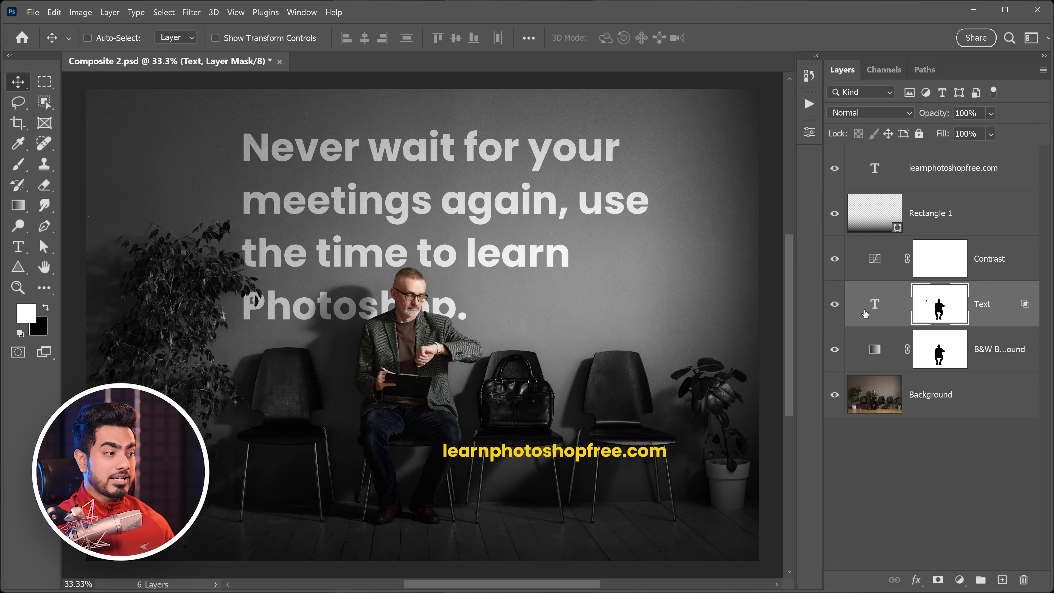
{"action": "left_click", "coordinate": [405, 304], "text": "ctrl"}
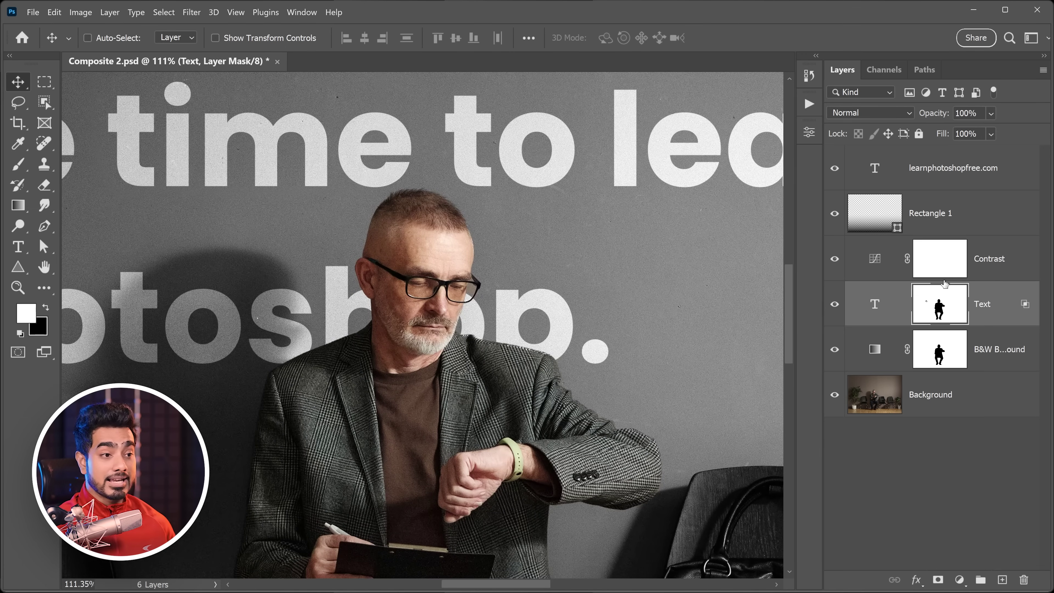
{"action": "left_click", "coordinate": [941, 305], "text": "shift"}
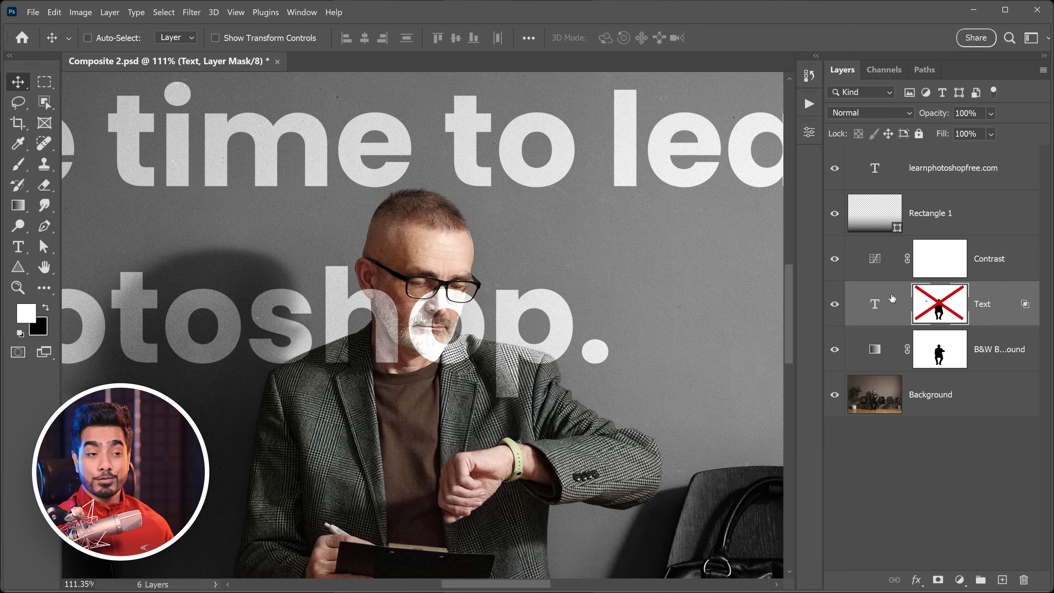
{"action": "left_click", "coordinate": [922, 307], "text": "shift"}
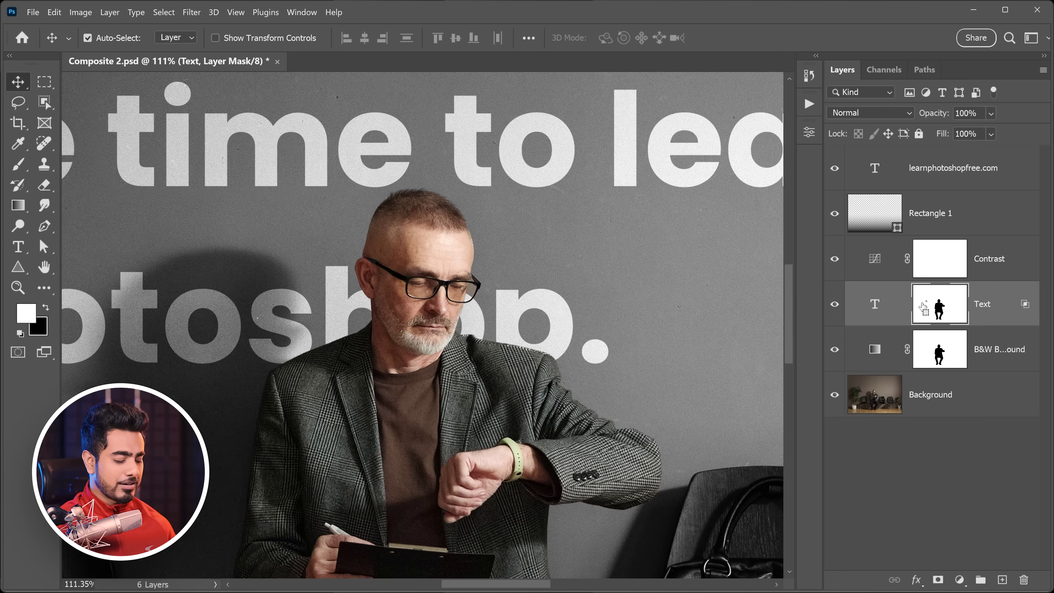
{"action": "key", "text": "ctrl+minus"}
{"action": "key", "text": "ctrl+minus"}
{"action": "key", "text": "ctrl+minus"}
{"action": "key", "text": "ctrl+minus"}
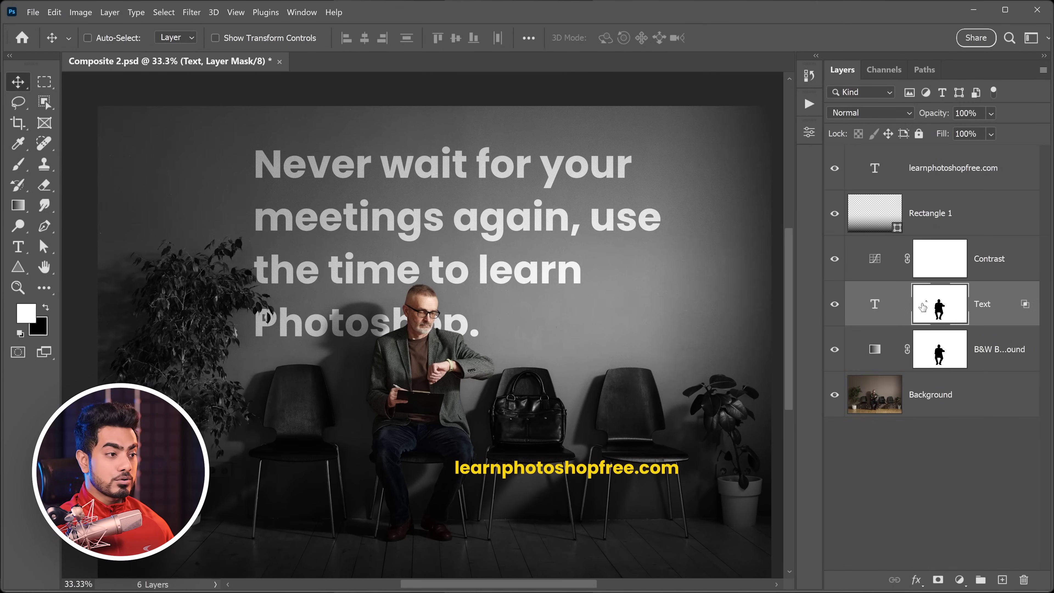
Step: Move the Text layer's headline slightly right and down, targeting the text instead of its mask
{"action": "left_click", "coordinate": [874, 310]}
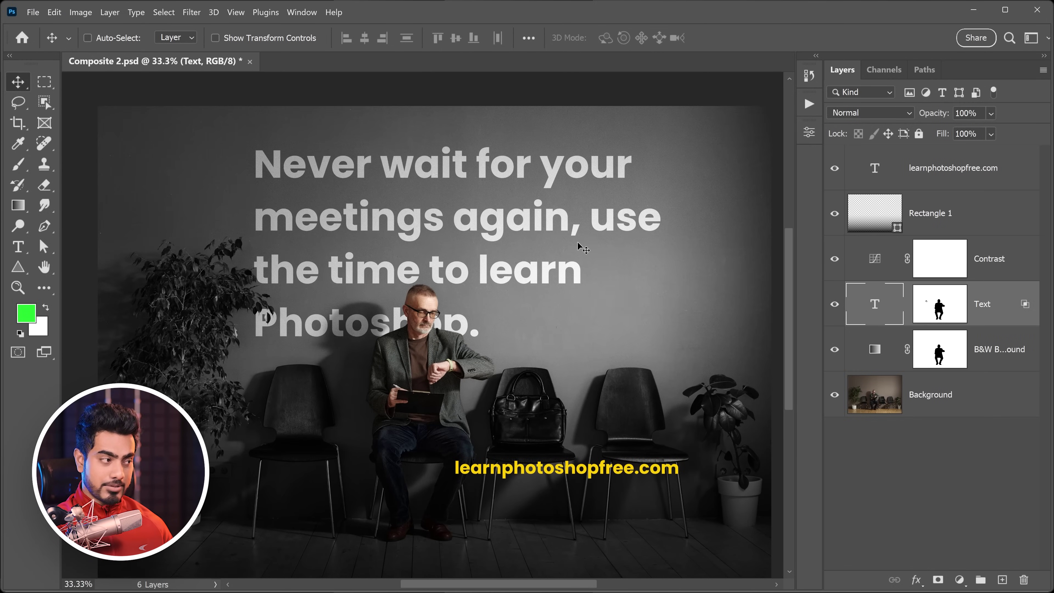
{"action": "left_click_drag", "start_coordinate": [412, 226], "coordinate": [438, 232]}
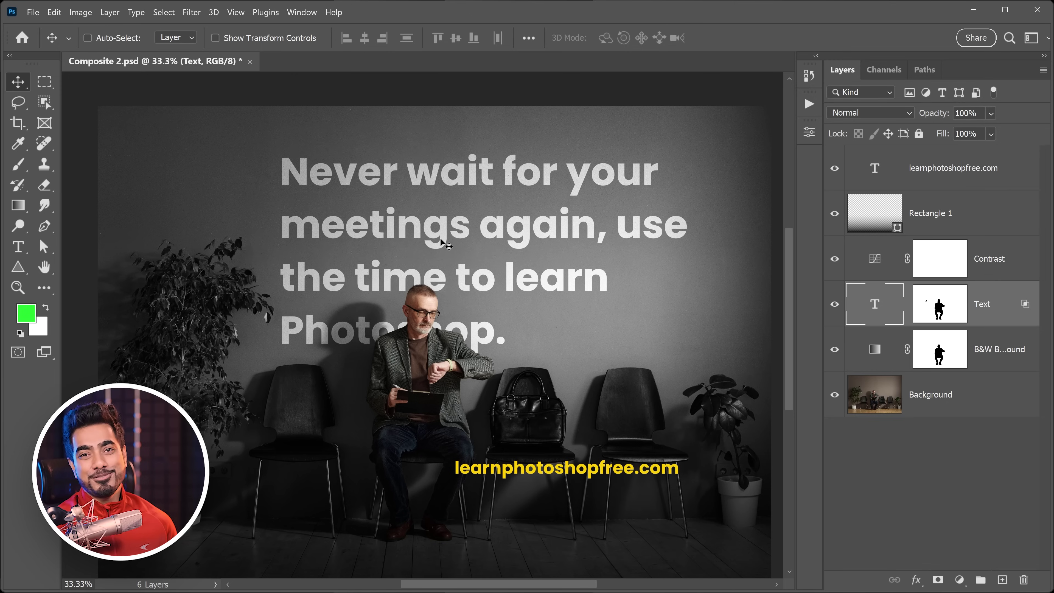
Step: Select the learnphotoshopfree.com text layer and move it to the left part of the picture, over the plant and first chair
{"action": "left_click", "coordinate": [525, 463], "text": "ctrl"}
{"action": "left_click_drag", "start_coordinate": [515, 481], "coordinate": [468, 504]}
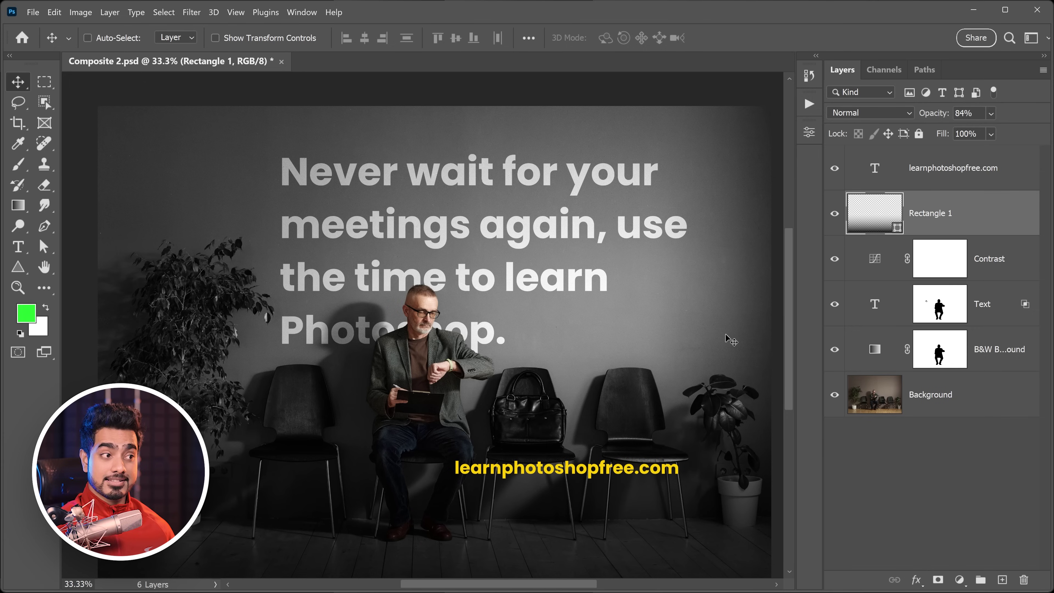
{"action": "left_click", "coordinate": [962, 186]}
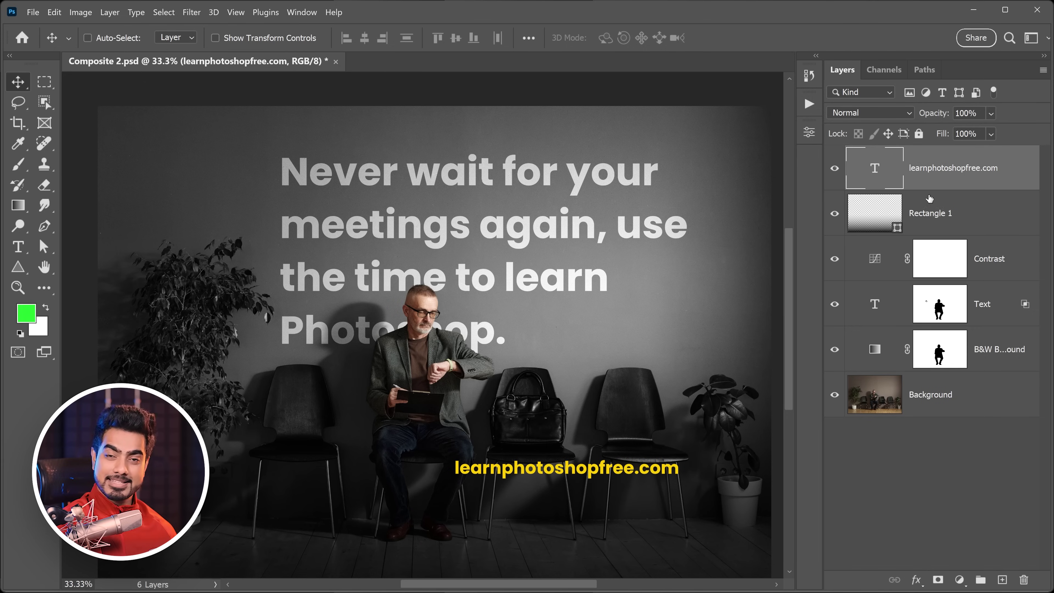
{"action": "left_click_drag", "start_coordinate": [535, 481], "coordinate": [251, 447]}
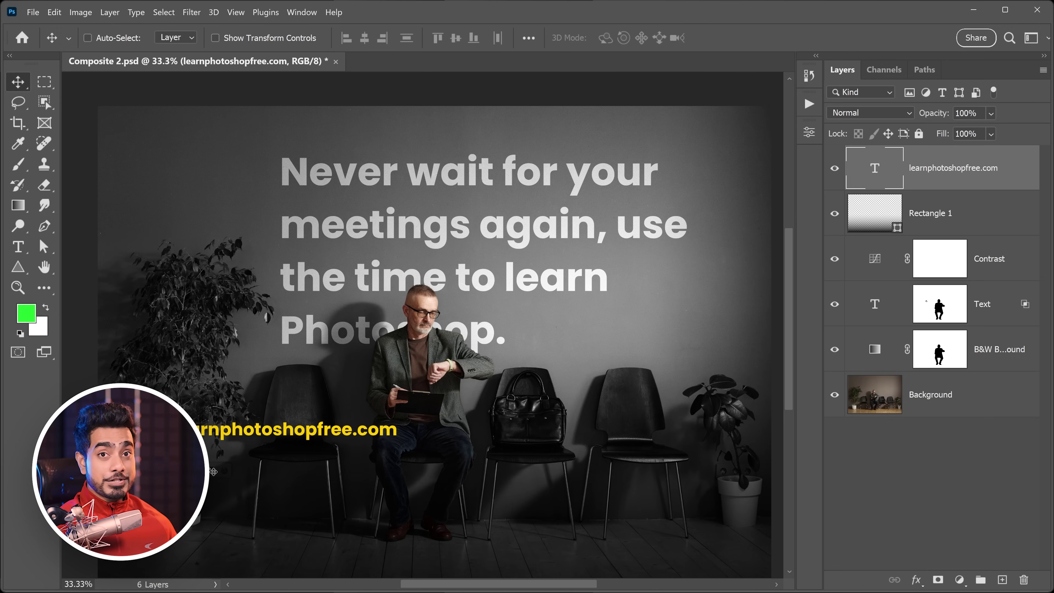
Step: Set the Move tool's alignment reference to Canvas
{"action": "left_click", "coordinate": [529, 40]}
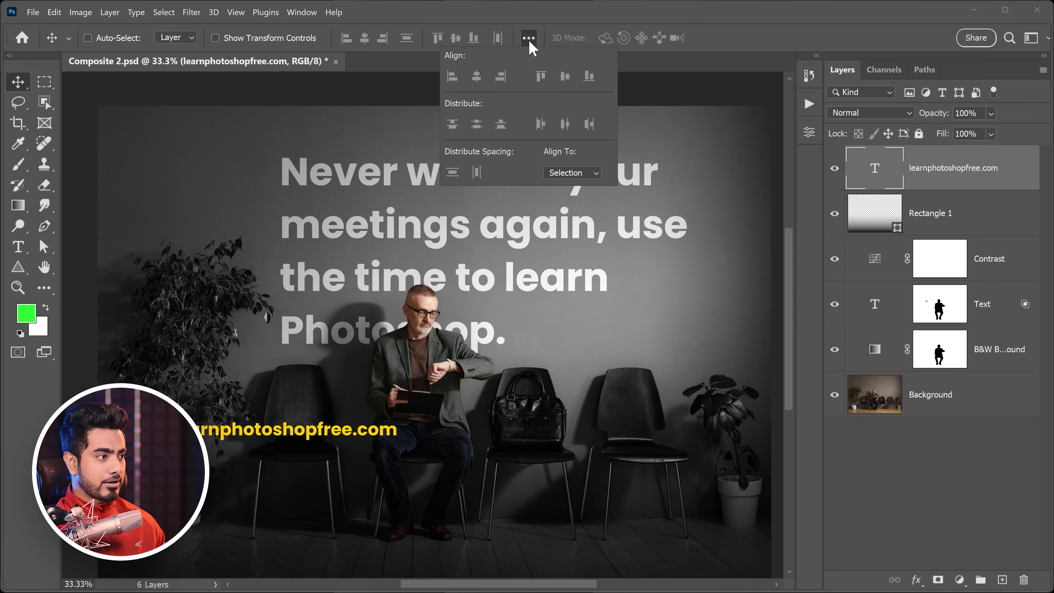
{"action": "left_click", "coordinate": [573, 171]}
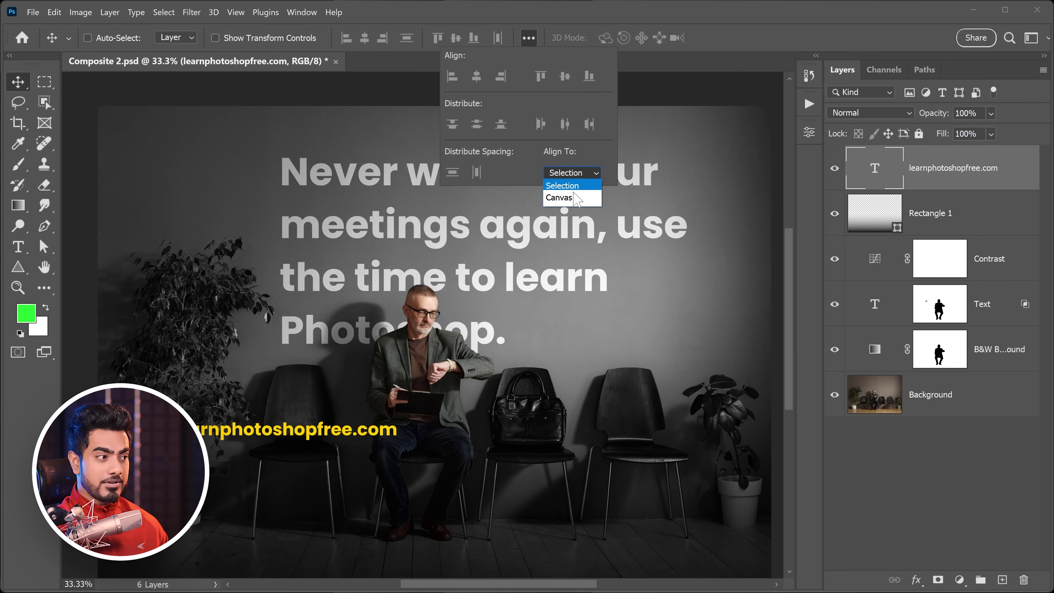
{"action": "left_click", "coordinate": [570, 197]}
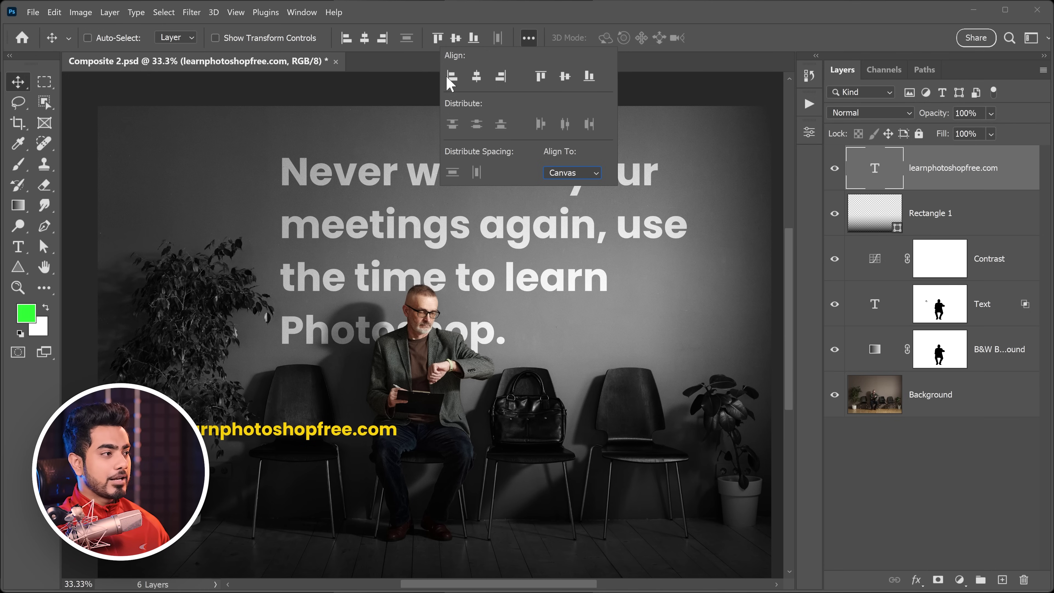
{"action": "left_click", "coordinate": [529, 39]}
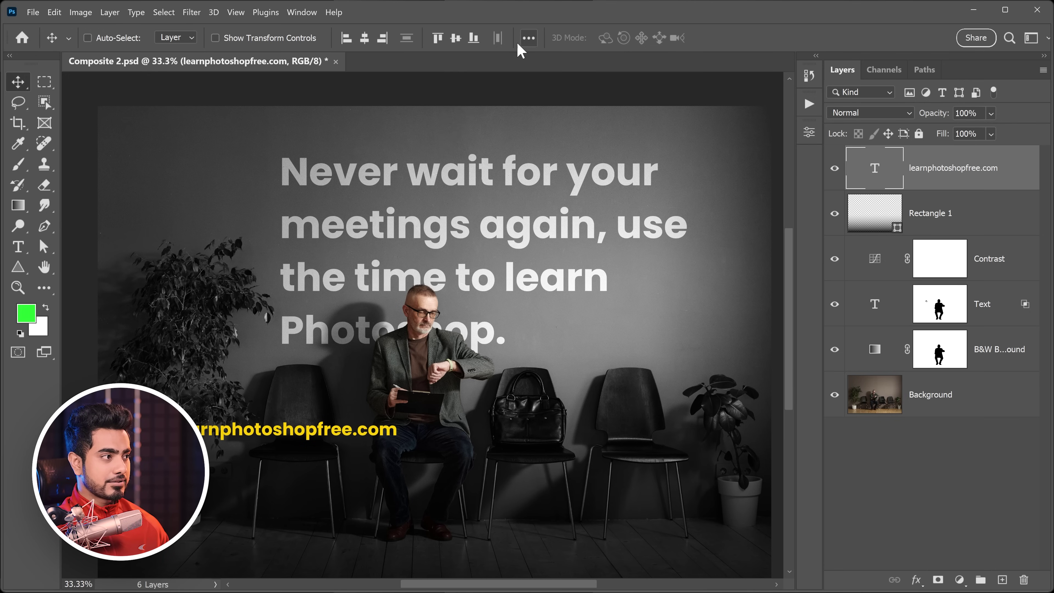
Step: Try left and right canvas alignment on the learnphotoshopfree.com text, and finish with it centred vertically and horizontally
{"action": "left_click", "coordinate": [366, 38]}
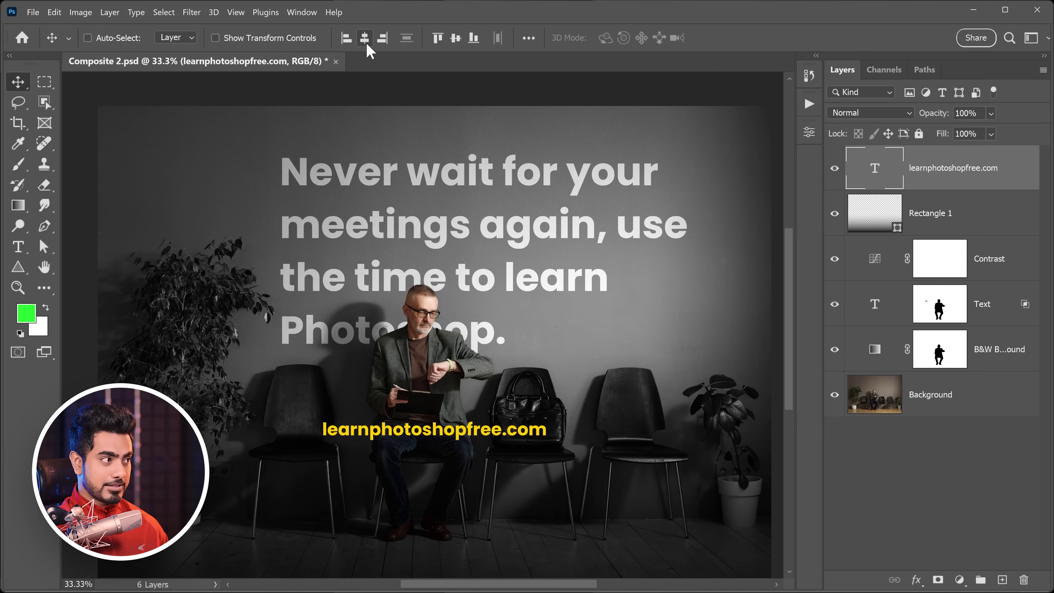
{"action": "left_click", "coordinate": [348, 40]}
{"action": "left_click", "coordinate": [383, 39]}
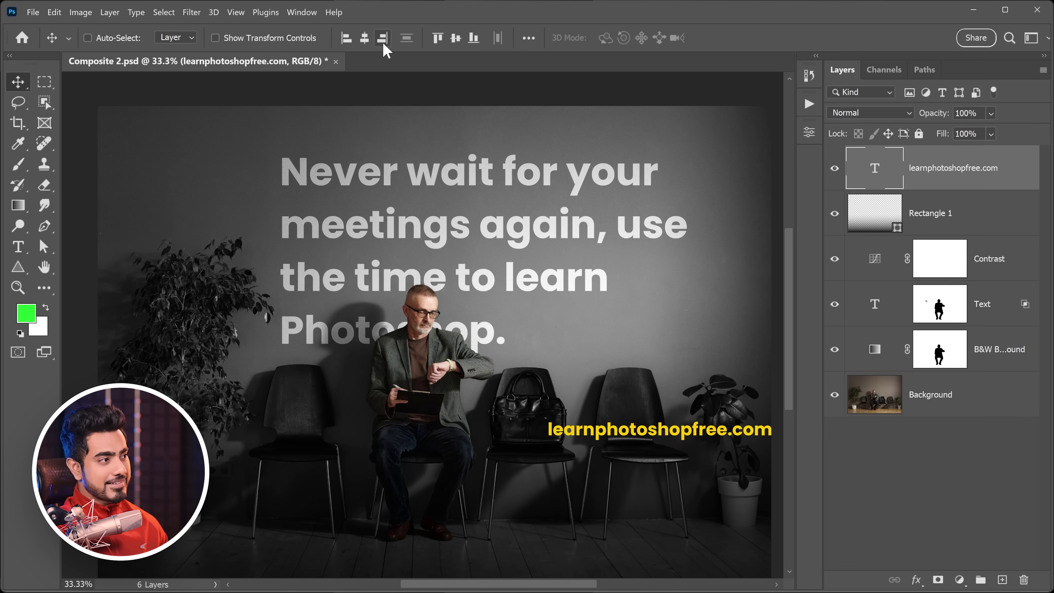
{"action": "left_click", "coordinate": [456, 39]}
{"action": "left_click", "coordinate": [364, 39]}
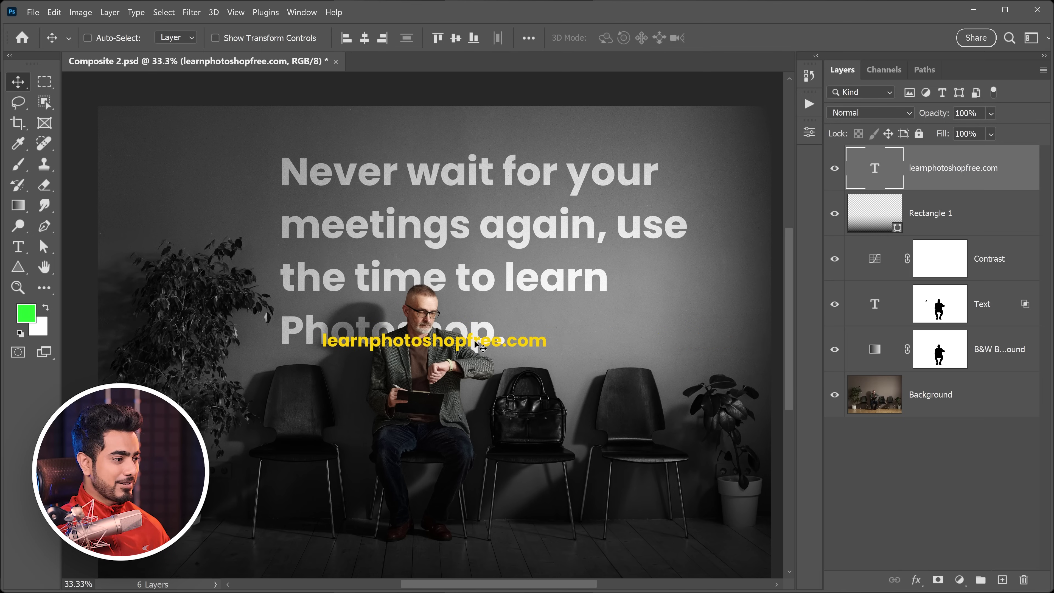
Step: Move the learnphotoshopfree.com text straight down from the middle of the picture to the seated man's shins
{"action": "left_click_drag", "start_coordinate": [481, 346], "coordinate": [481, 478]}
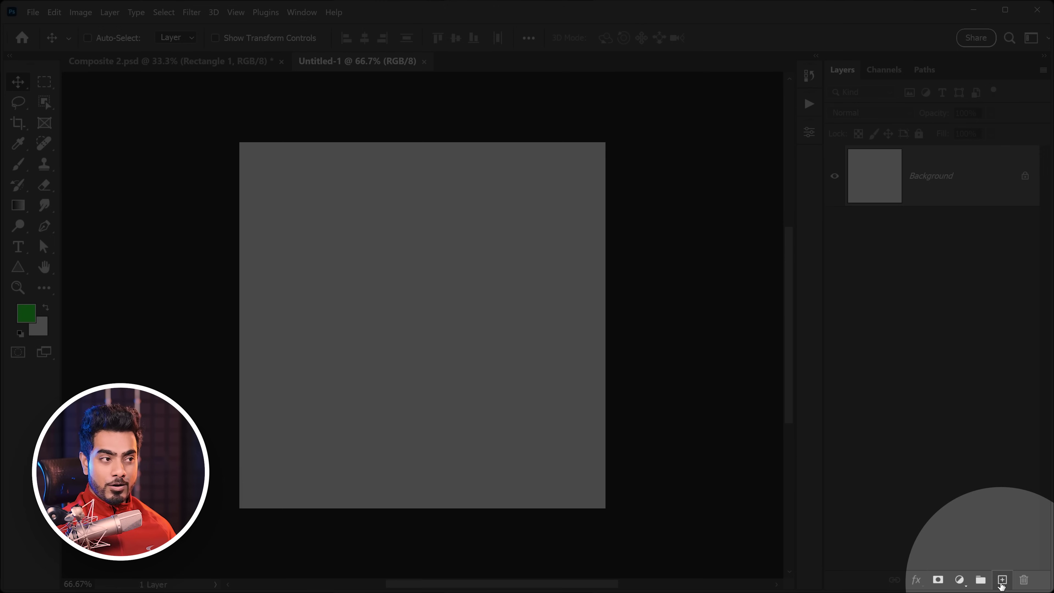
Step: Add a new layer to the blank document and stamp a large green circle near the canvas centre with an enlarged Brush
{"action": "left_click", "coordinate": [1001, 581]}
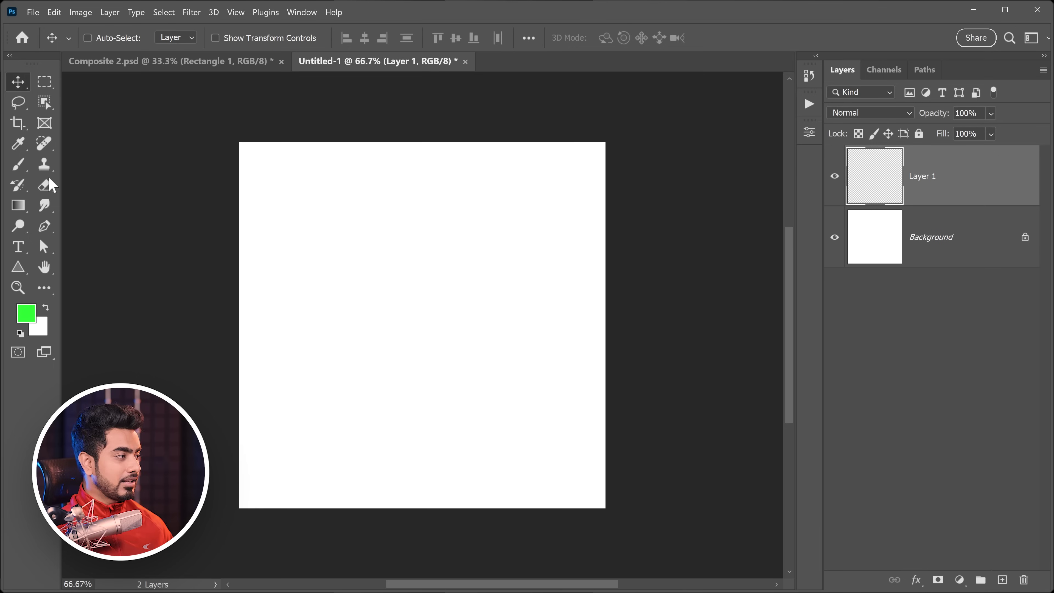
{"action": "key", "text": "b"}
{"action": "key", "text": "bracketright"}
{"action": "key", "text": "bracketright"}
{"action": "key", "text": "bracketright"}
{"action": "key", "text": "bracketright"}
{"action": "key", "text": "bracketright"}
{"action": "key", "text": "bracketright"}
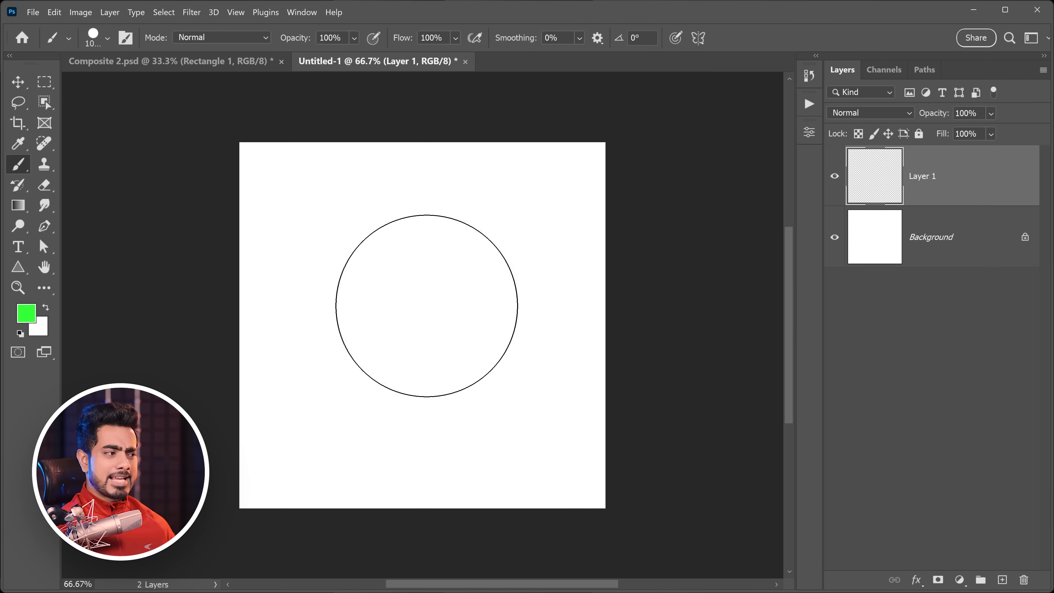
{"action": "left_click", "coordinate": [427, 311]}
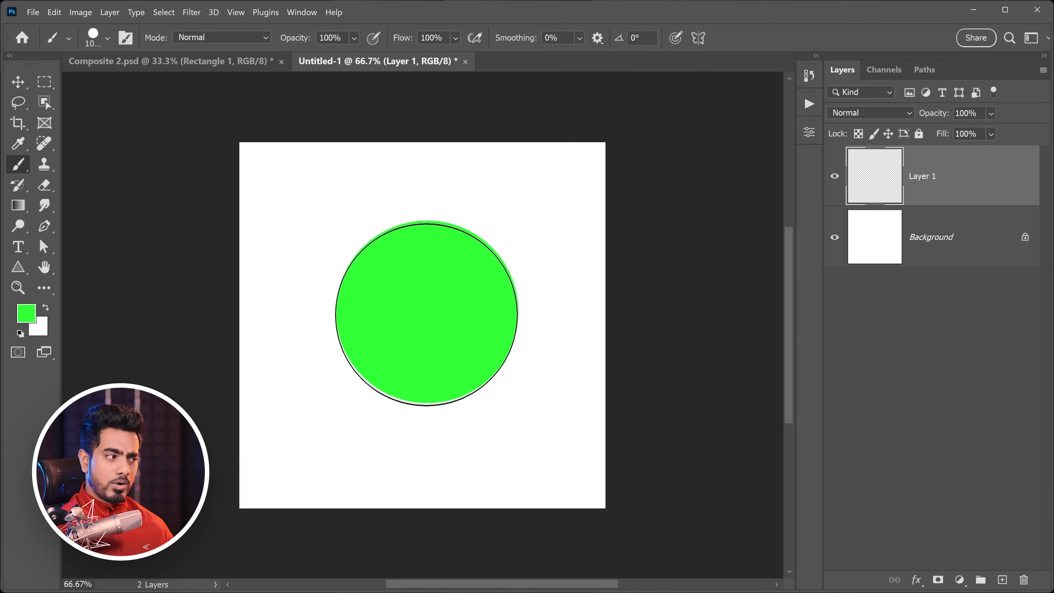
Step: Add another layer and stamp an orange circle on it, overlapping the green circle up and to the right
{"action": "left_click", "coordinate": [1002, 581]}
{"action": "left_click", "coordinate": [29, 315]}
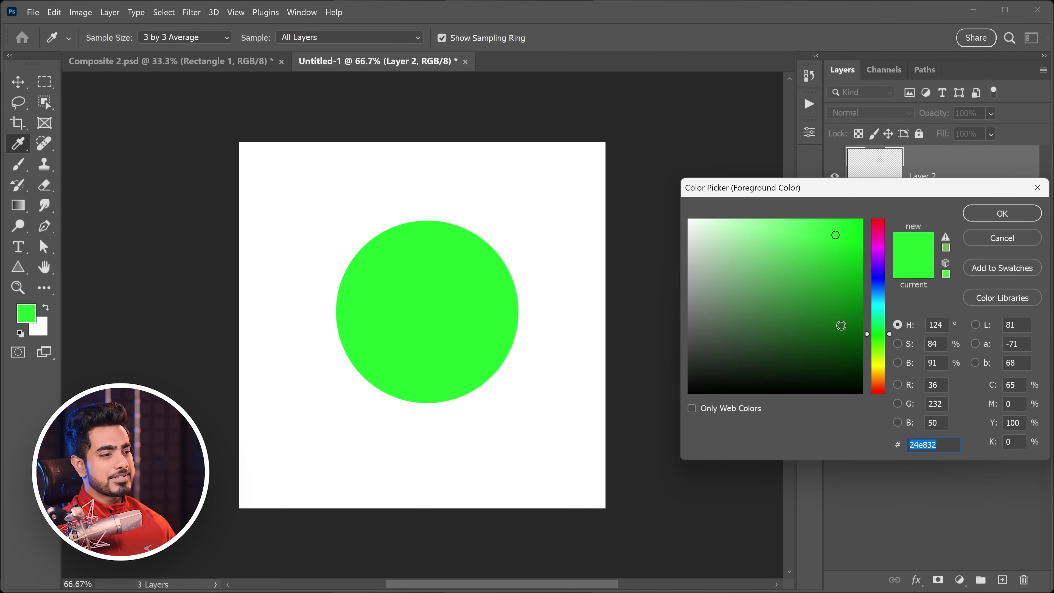
{"action": "left_click_drag", "start_coordinate": [873, 349], "coordinate": [879, 378]}
{"action": "left_click", "coordinate": [1002, 213]}
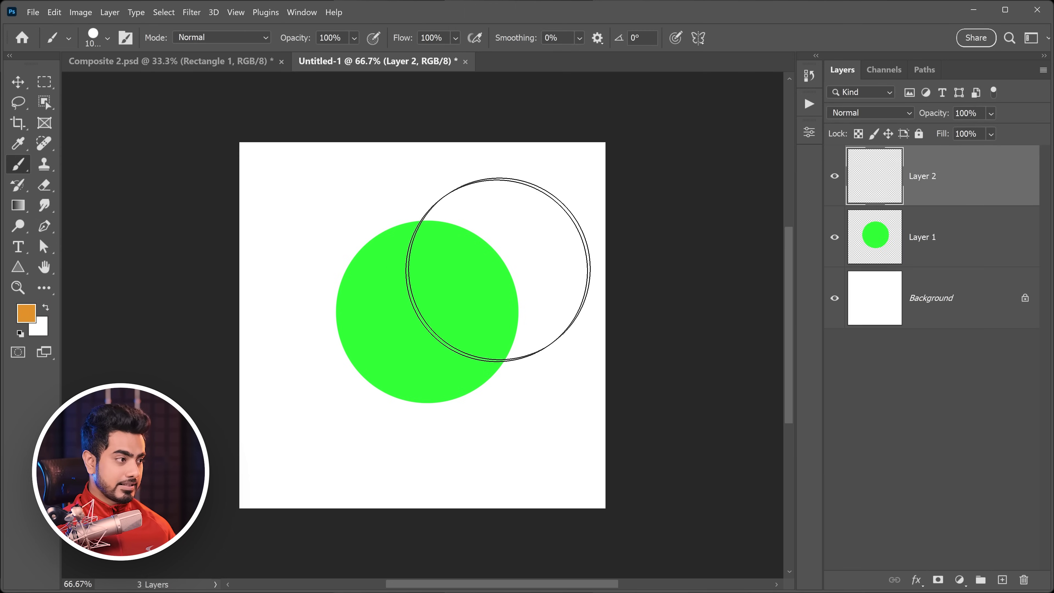
{"action": "left_click", "coordinate": [467, 280]}
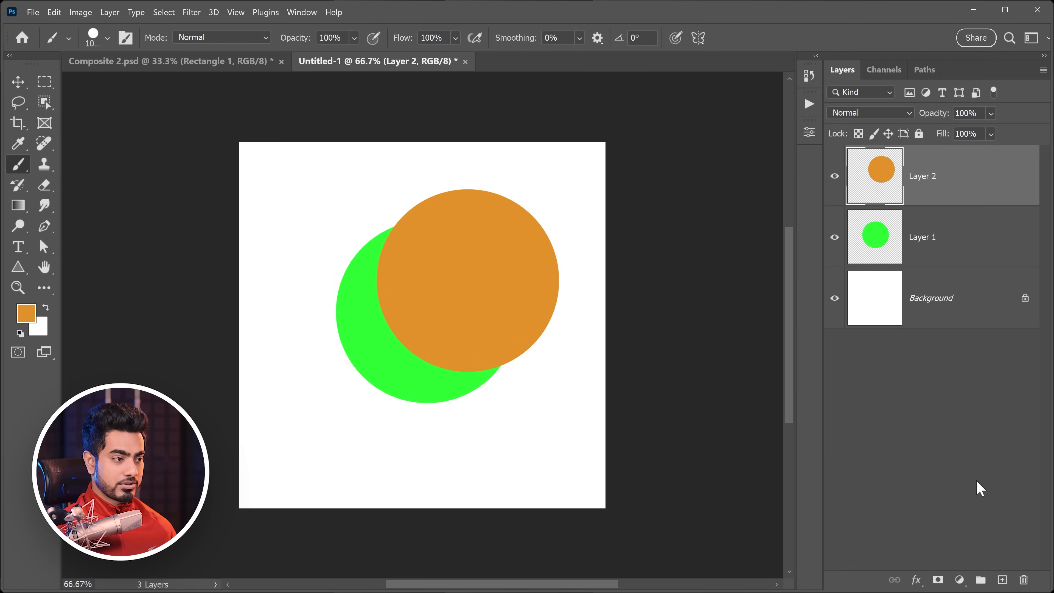
Step: Add a third layer and stamp a blue circle on it, overlapping the orange circle up and to the right
{"action": "left_click", "coordinate": [1002, 580]}
{"action": "left_click", "coordinate": [26, 313]}
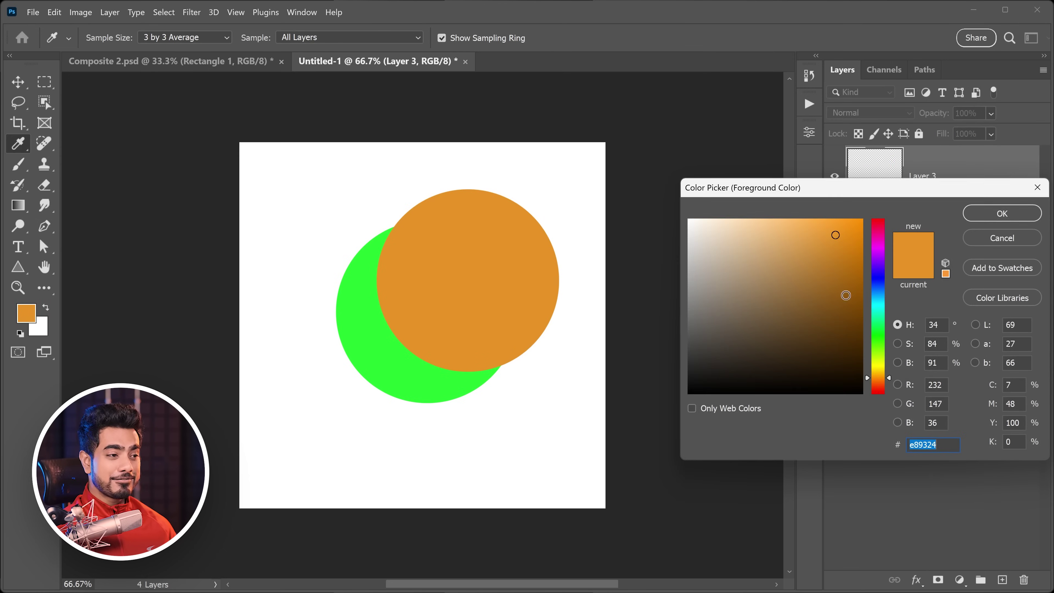
{"action": "left_click_drag", "start_coordinate": [877, 376], "coordinate": [876, 282]}
{"action": "left_click", "coordinate": [977, 216]}
{"action": "key", "text": "b"}
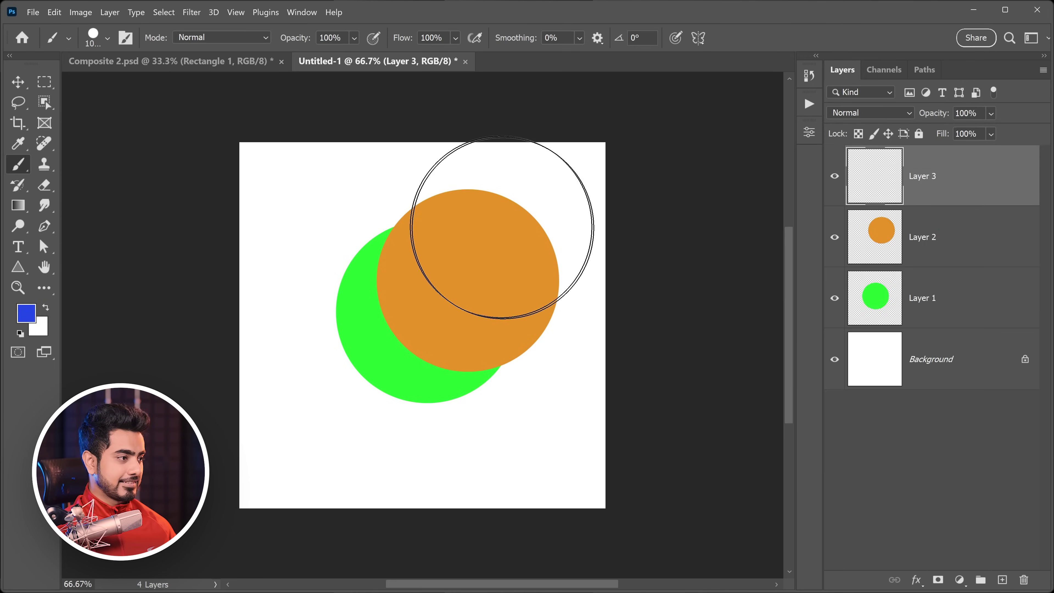
{"action": "left_click", "coordinate": [505, 240]}
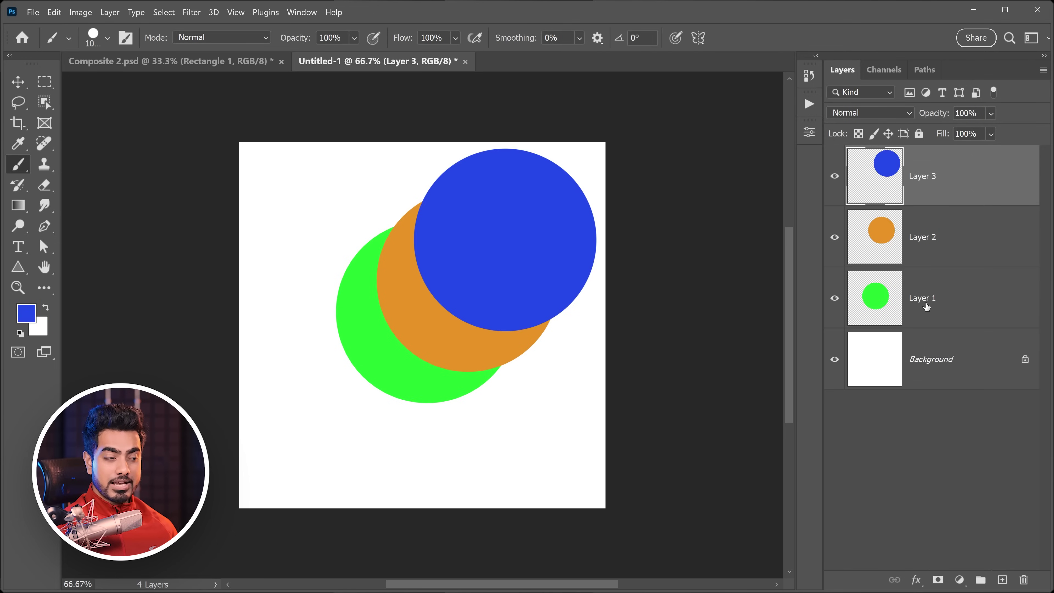
Step: Go through the three circle layers, select Layer 3, and shift its blue circle up and left with the Move tool
{"action": "left_click", "coordinate": [933, 297]}
{"action": "left_click", "coordinate": [961, 251]}
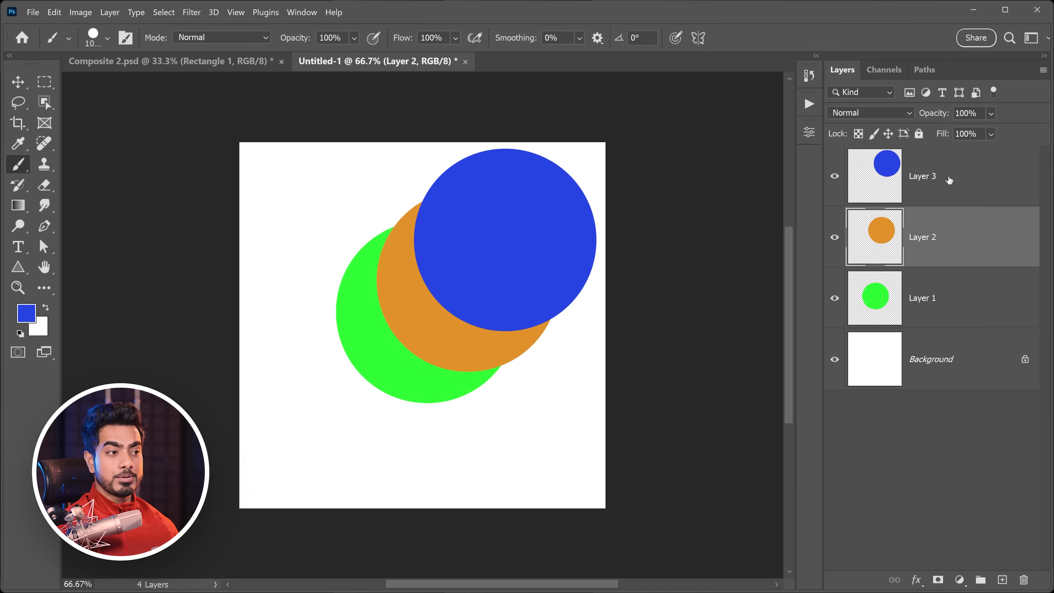
{"action": "left_click", "coordinate": [964, 184]}
{"action": "left_click", "coordinate": [24, 83]}
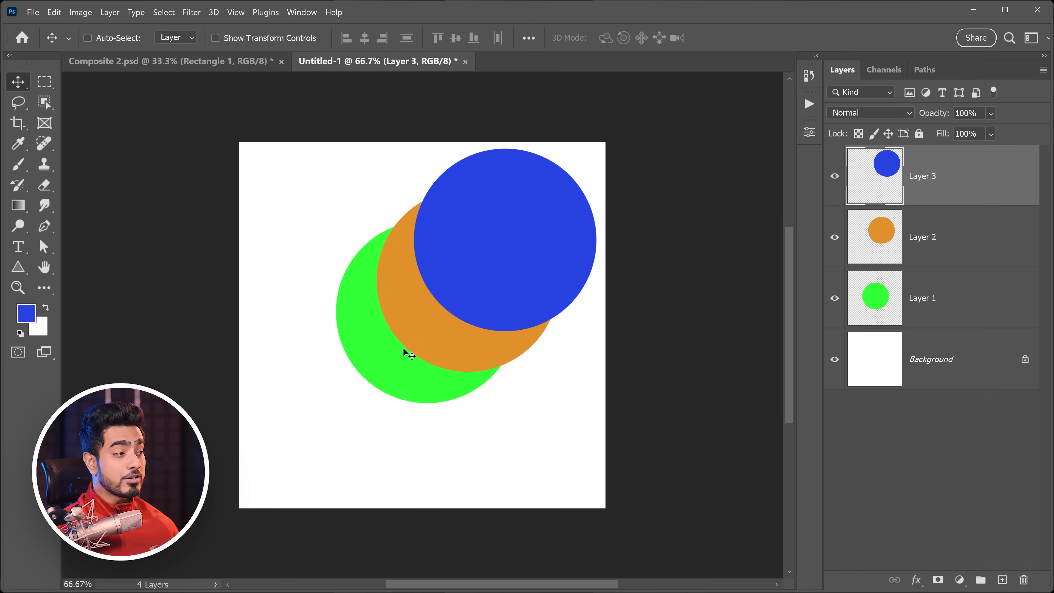
{"action": "left_click_drag", "start_coordinate": [409, 354], "coordinate": [204, 321]}
{"action": "left_click_drag", "start_coordinate": [456, 320], "coordinate": [503, 342]}
Step: Select Layer 2 and nudge its orange circle slightly up, and select Layer 1 and move its green circle down
{"action": "left_click", "coordinate": [959, 244]}
{"action": "left_click_drag", "start_coordinate": [435, 330], "coordinate": [396, 300]}
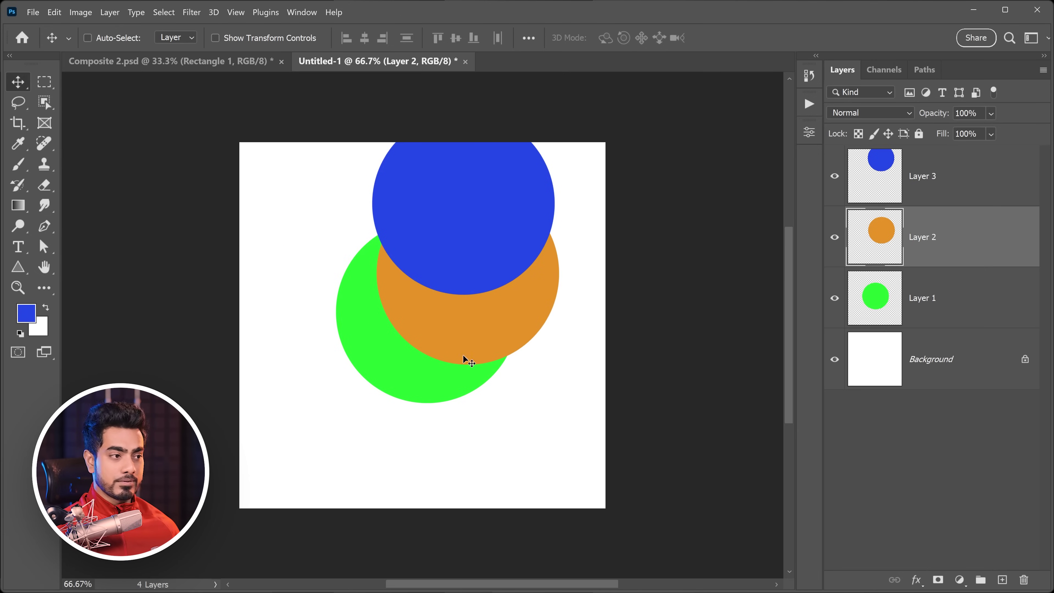
{"action": "left_click", "coordinate": [942, 319]}
{"action": "left_click_drag", "start_coordinate": [479, 417], "coordinate": [477, 446]}
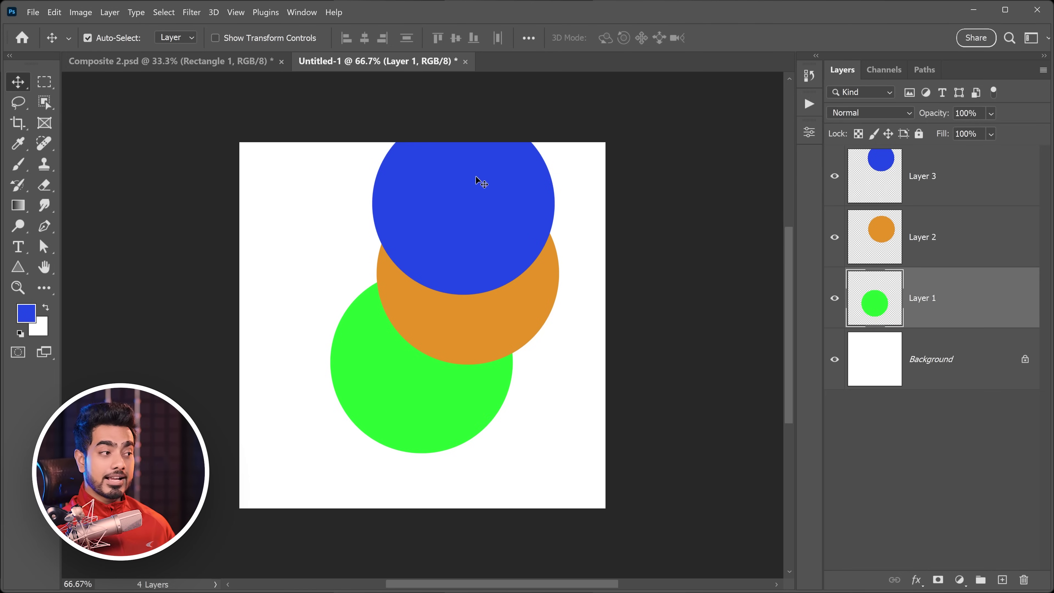
Step: With Auto-Select on, move the blue circle to the upper-left corner, the orange one to the right edge, and the green one slightly
{"action": "left_click_drag", "start_coordinate": [482, 186], "coordinate": [369, 216]}
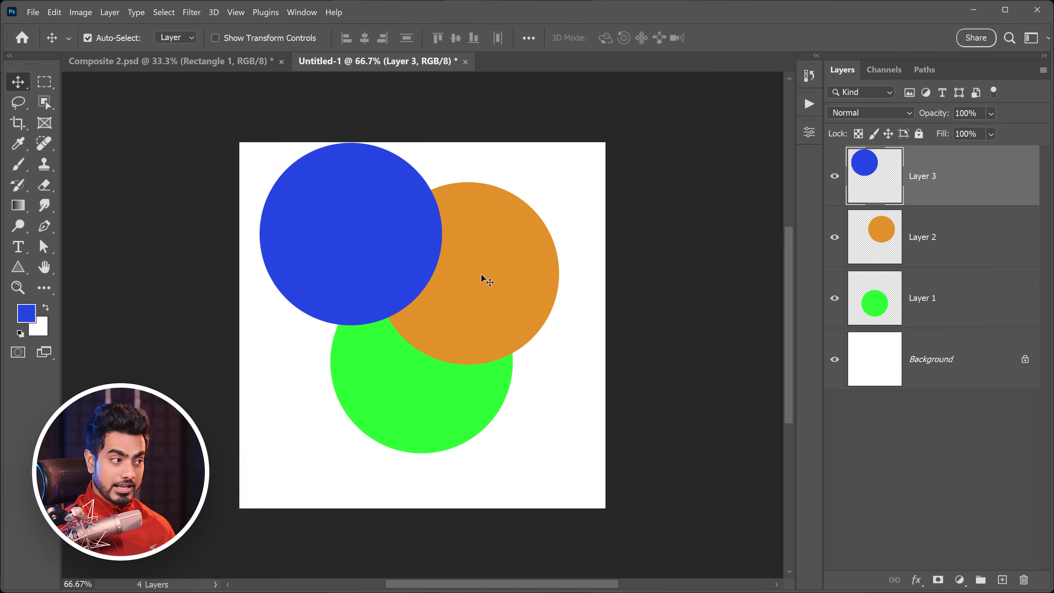
{"action": "left_click_drag", "start_coordinate": [488, 274], "coordinate": [574, 295]}
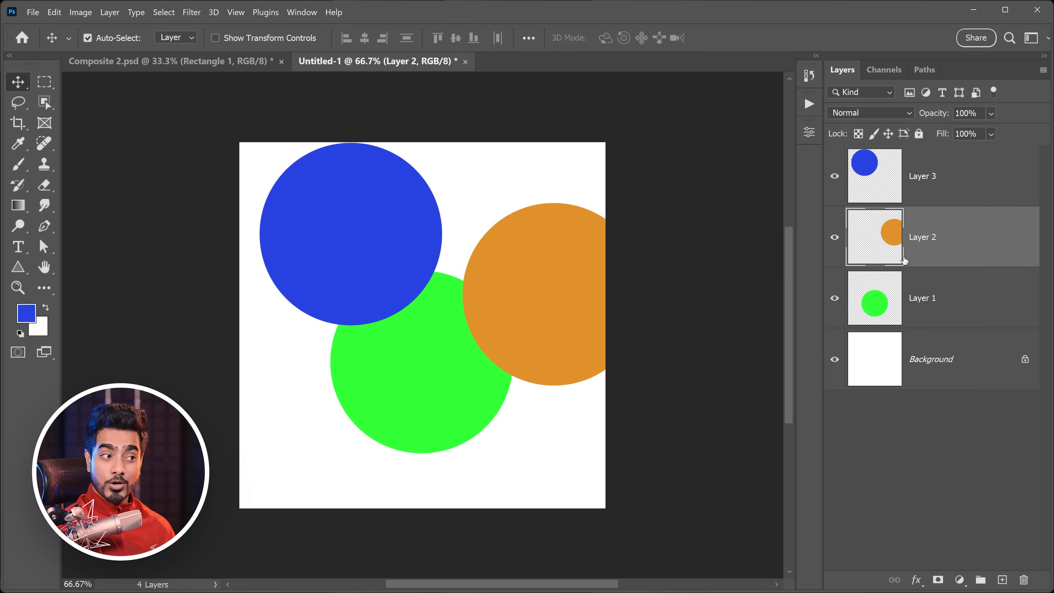
{"action": "mouse_move", "coordinate": [401, 396]}
{"action": "left_mouse_down"}
{"action": "mouse_move", "coordinate": [428, 433]}
{"action": "mouse_move", "coordinate": [410, 390]}
{"action": "mouse_move", "coordinate": [421, 395]}
{"action": "left_mouse_up"}
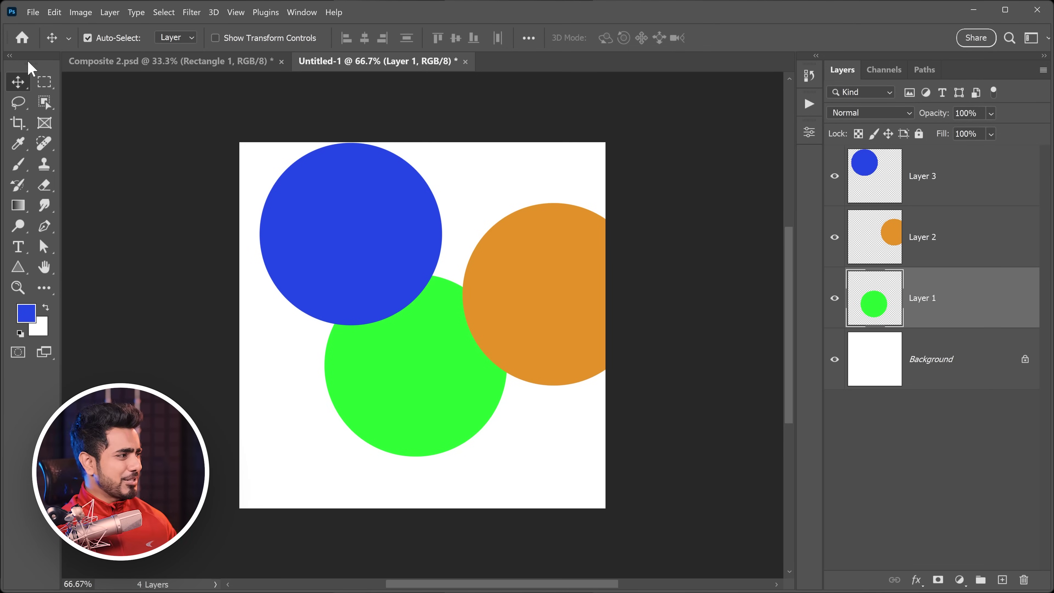
Step: Use Auto-Select to move the orange circle into the lower-right corner and rearrange the blue and green circles side by side above it
{"action": "left_click", "coordinate": [88, 38]}
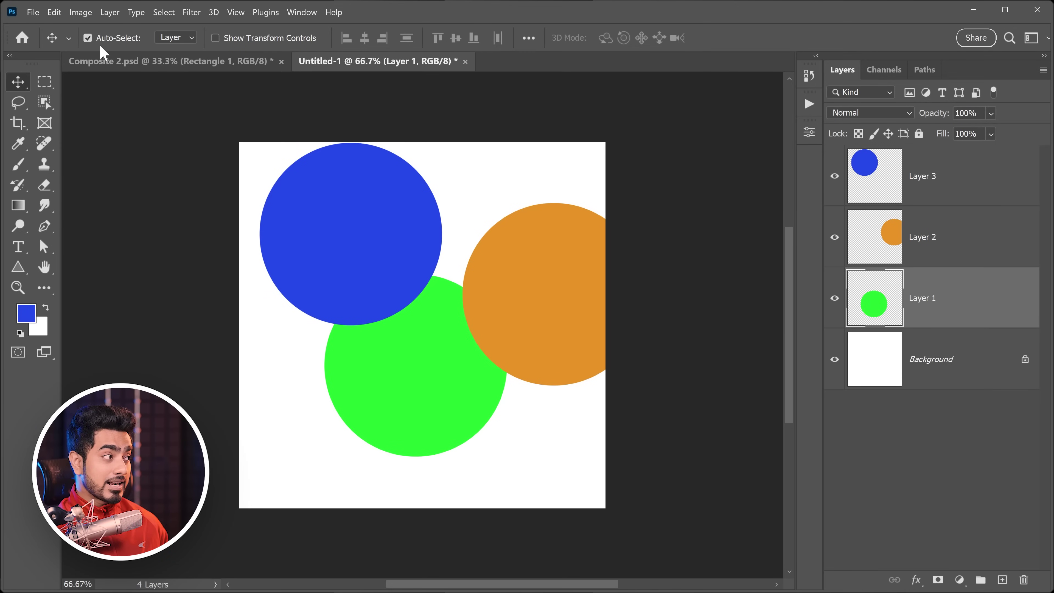
{"action": "left_click_drag", "start_coordinate": [370, 229], "coordinate": [422, 198]}
{"action": "left_click_drag", "start_coordinate": [557, 344], "coordinate": [563, 473]}
{"action": "left_click_drag", "start_coordinate": [399, 373], "coordinate": [283, 342]}
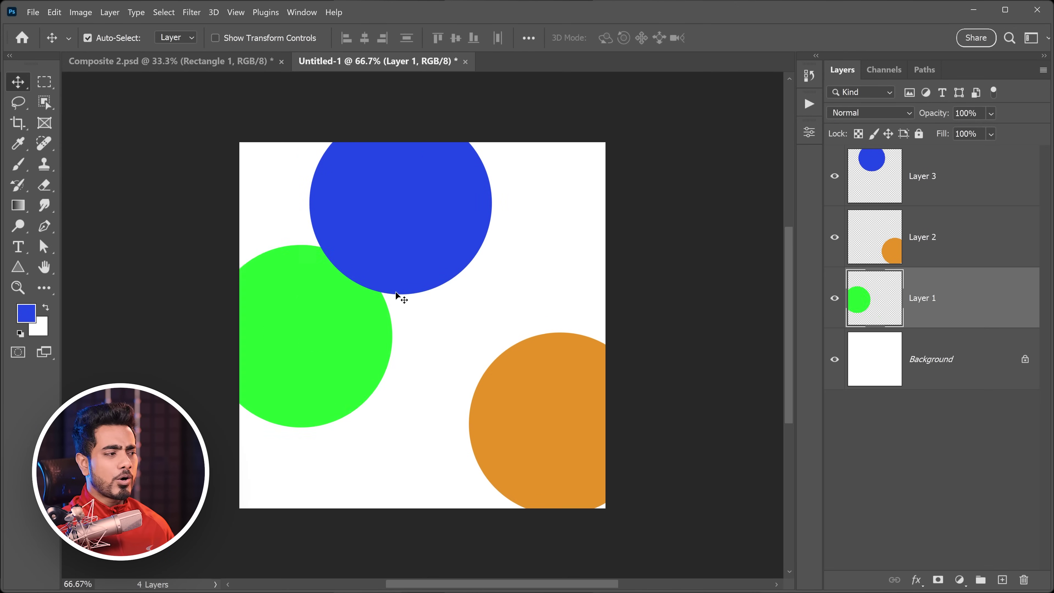
{"action": "left_click_drag", "start_coordinate": [389, 225], "coordinate": [489, 292]}
{"action": "left_click_drag", "start_coordinate": [344, 293], "coordinate": [338, 331]}
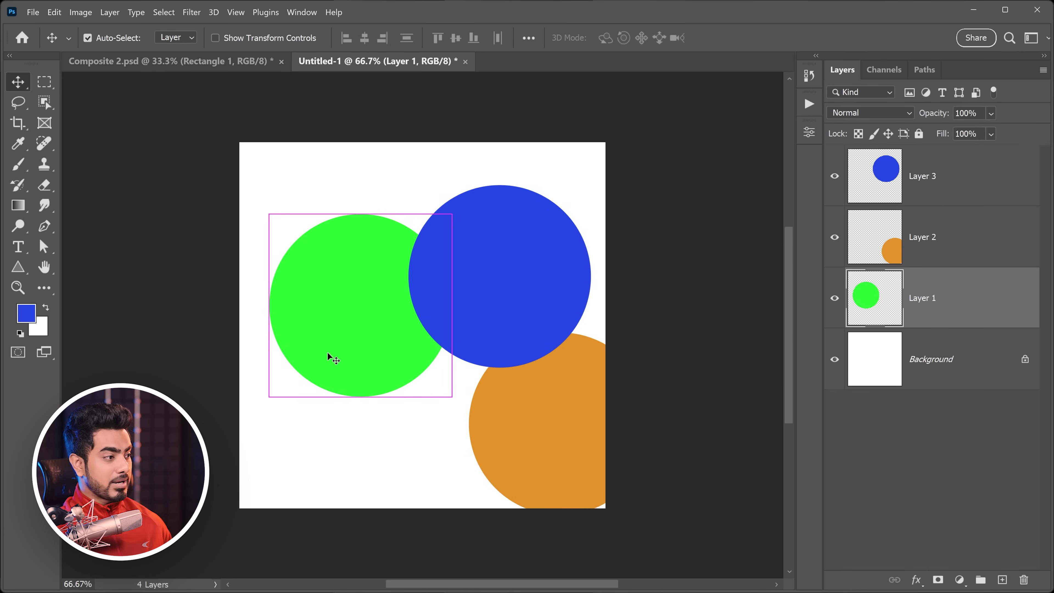
Step: Turn off Auto-Select and move the green circle further behind the blue one
{"action": "key", "text": "ctrl"}
{"action": "left_click_drag", "start_coordinate": [329, 351], "coordinate": [327, 382]}
{"action": "left_click_drag", "start_coordinate": [404, 346], "coordinate": [458, 303]}
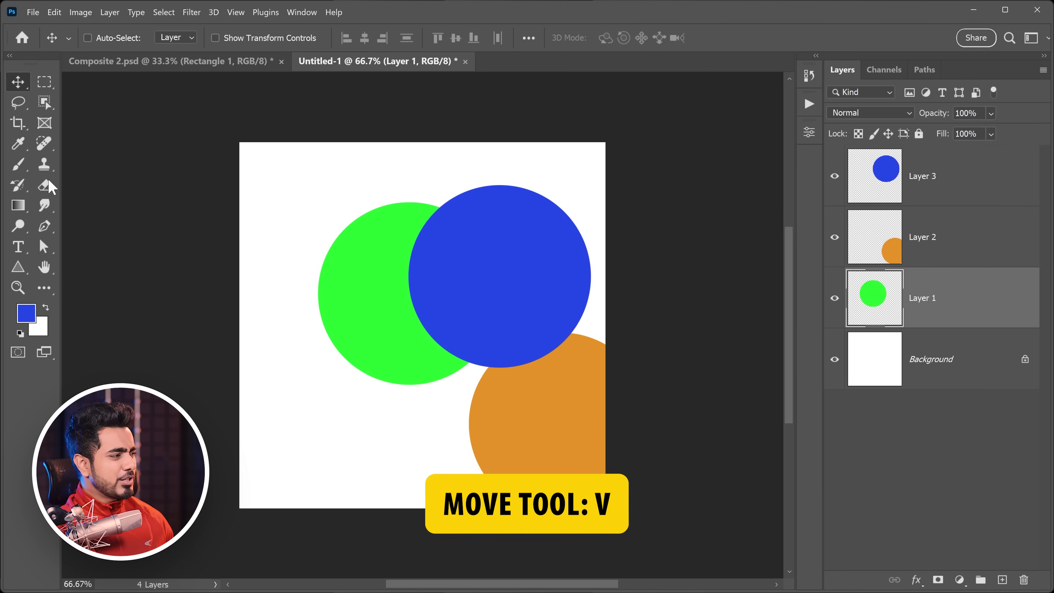
Step: Switch to the Eraser and to the Brush, returning to the Move tool after each
{"action": "left_click", "coordinate": [44, 185]}
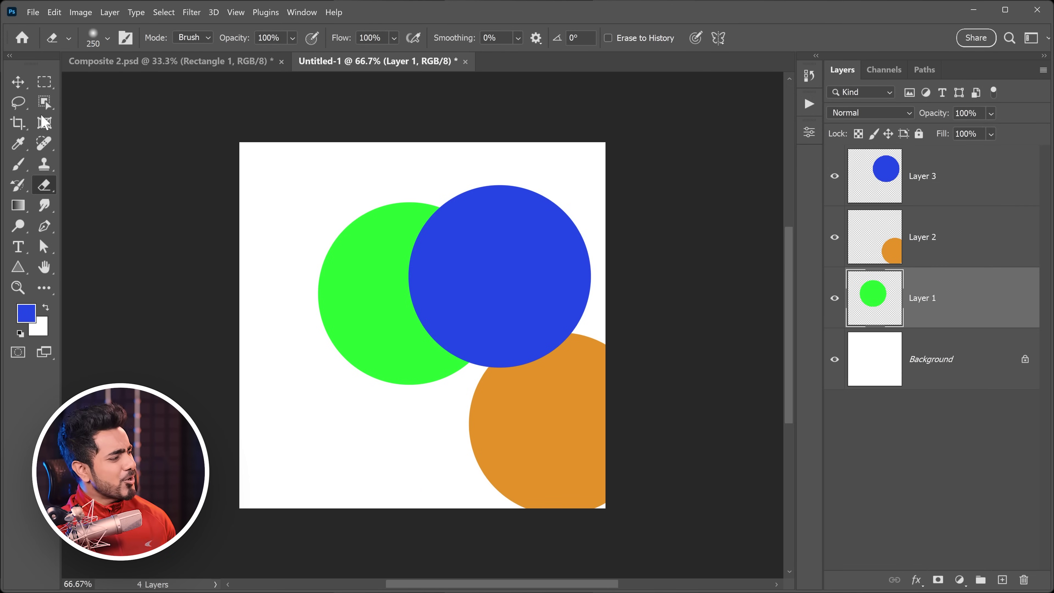
{"action": "left_click", "coordinate": [18, 83]}
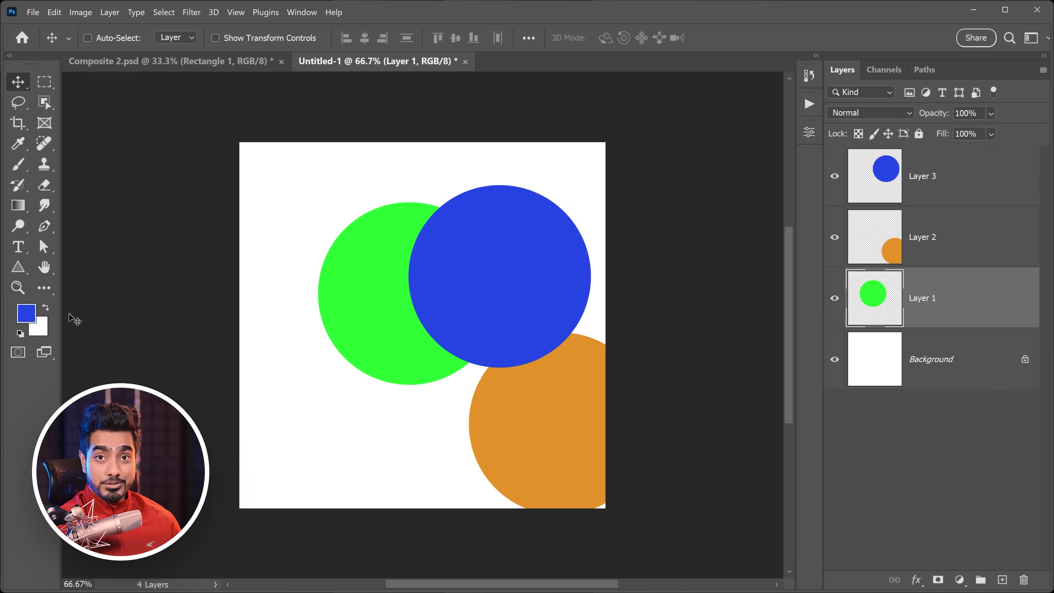
{"action": "left_click", "coordinate": [19, 167]}
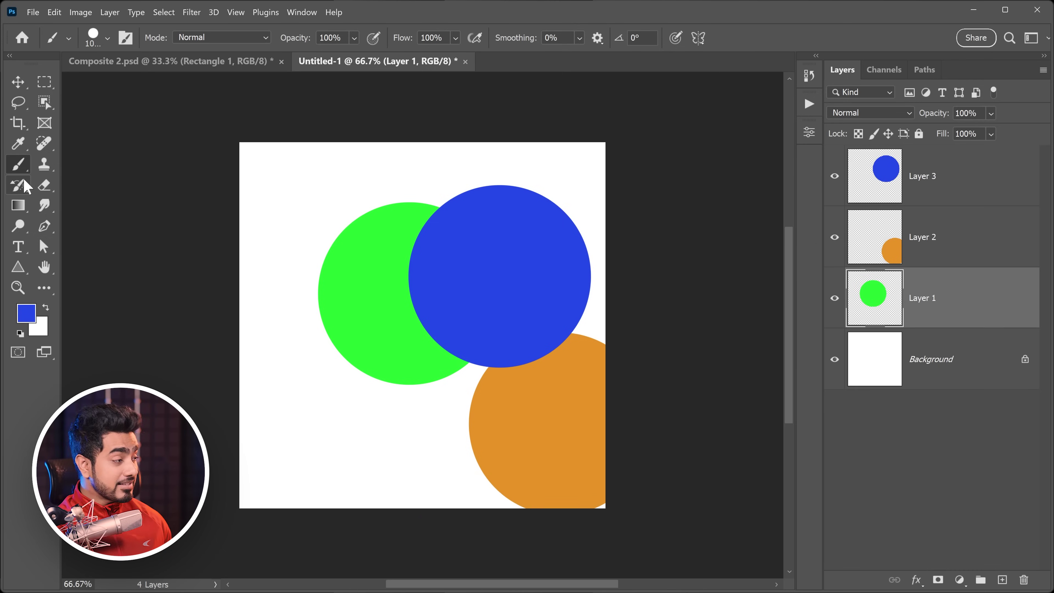
{"action": "key", "text": "v"}
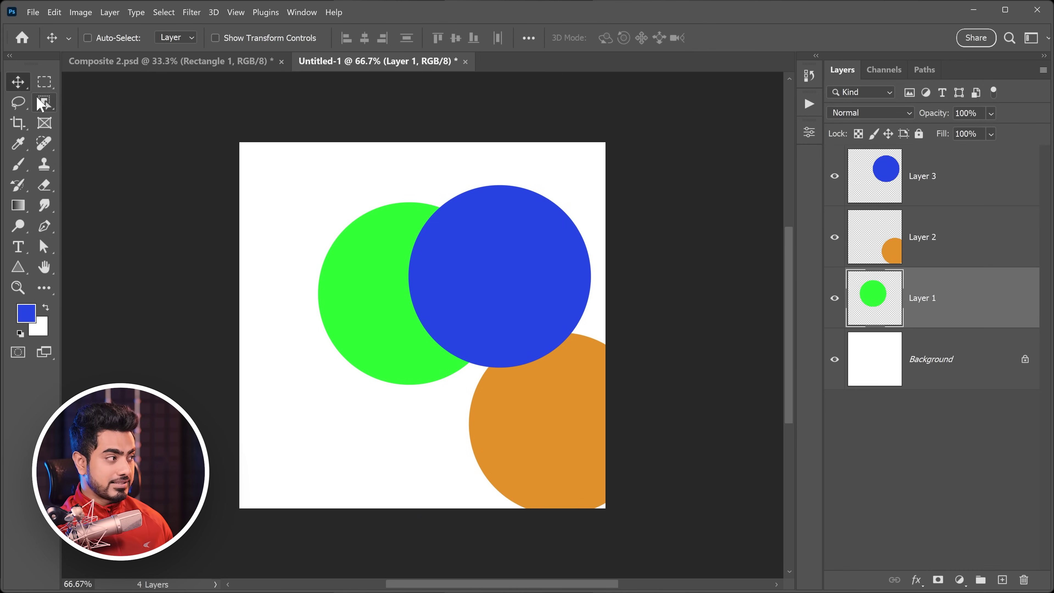
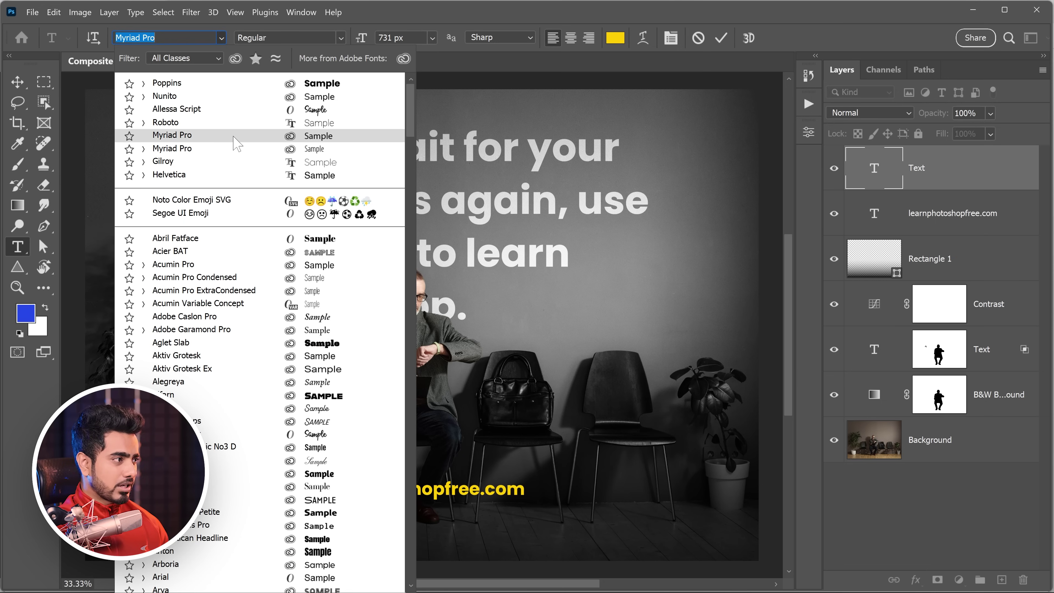
Step: Set the new "Text" text to the Myriad Pro font at a size of 500 px
{"action": "left_click", "coordinate": [234, 148]}
{"action": "left_click", "coordinate": [432, 38]}
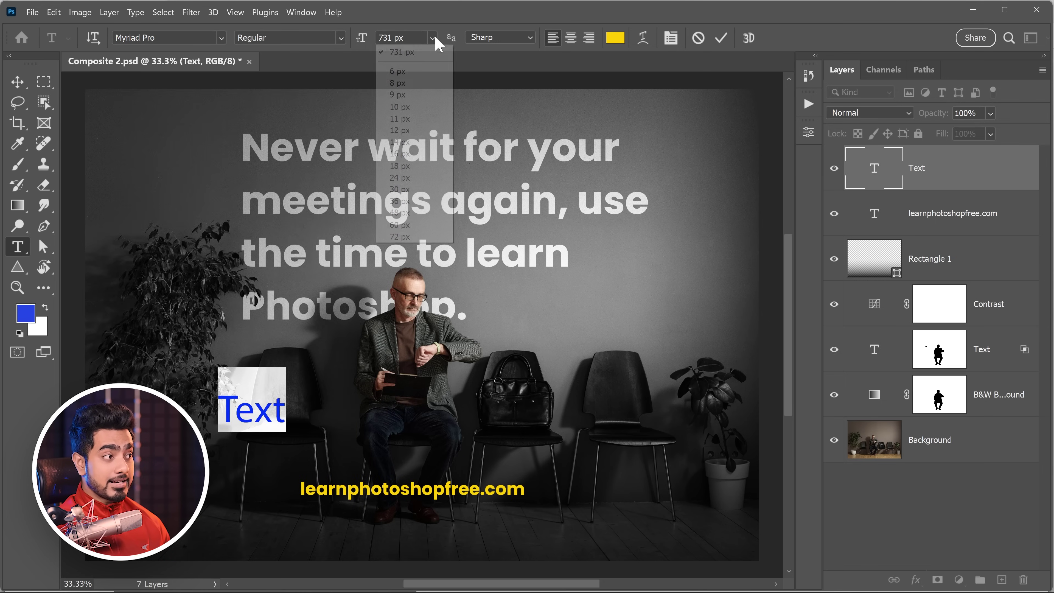
{"action": "left_click", "coordinate": [416, 238]}
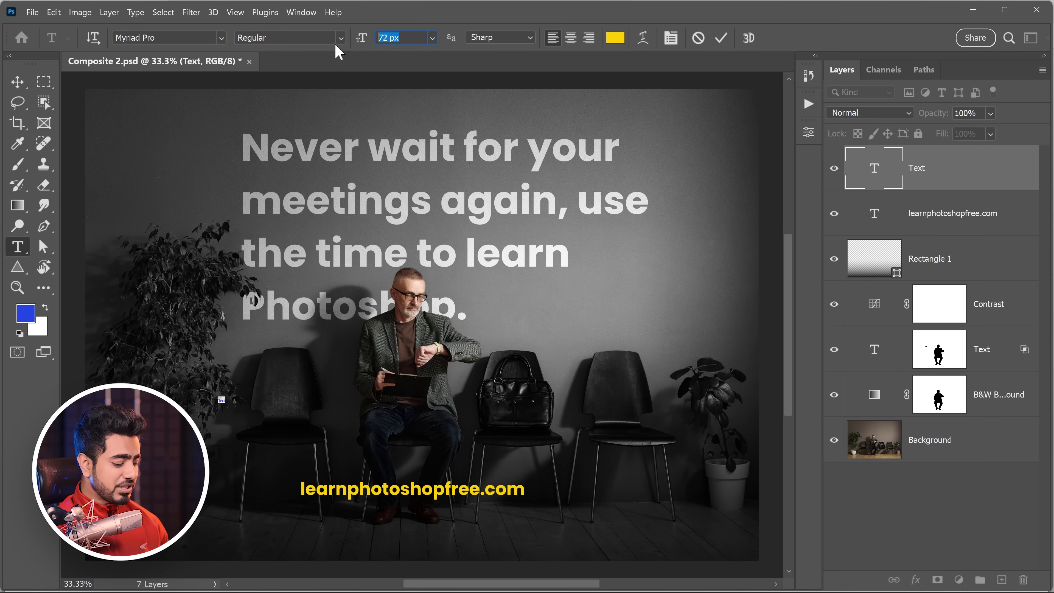
{"action": "type", "text": "500"}
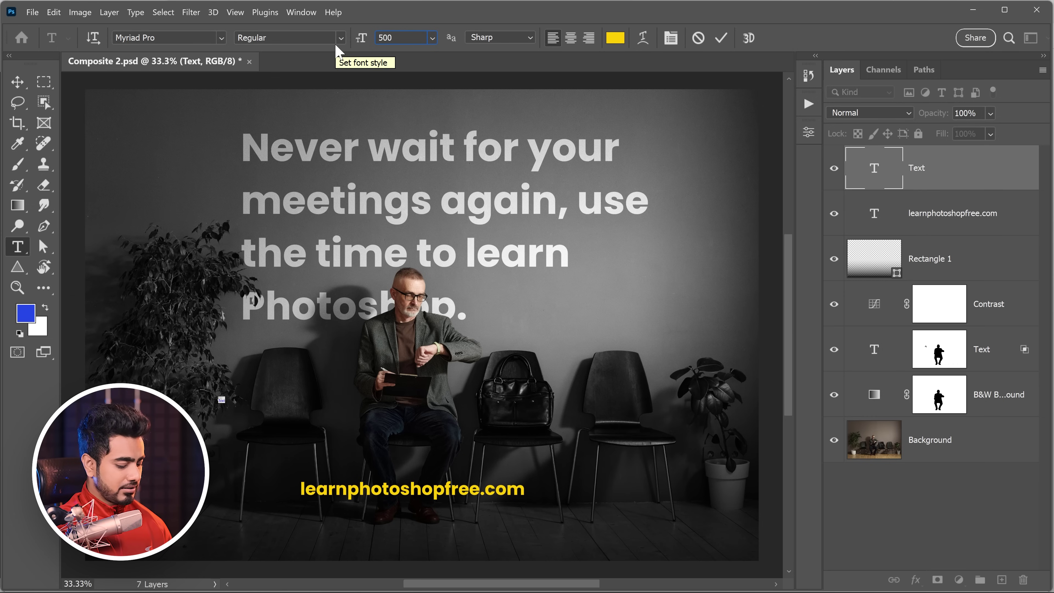
{"action": "key", "text": "Return"}
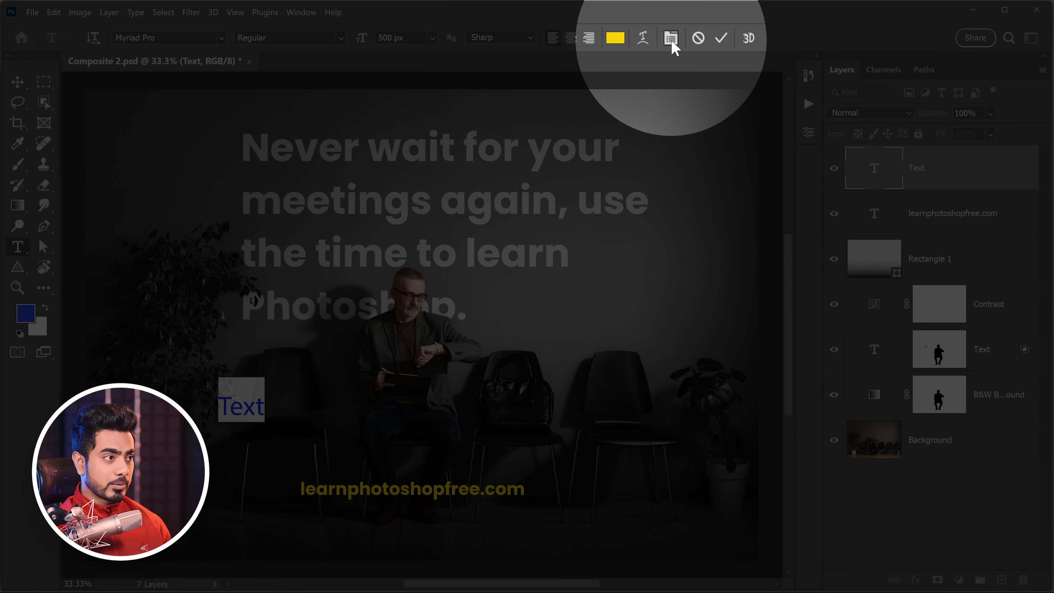
Step: Open the character settings for the "Text" text and try increasing its tracking
{"action": "left_click", "coordinate": [672, 40]}
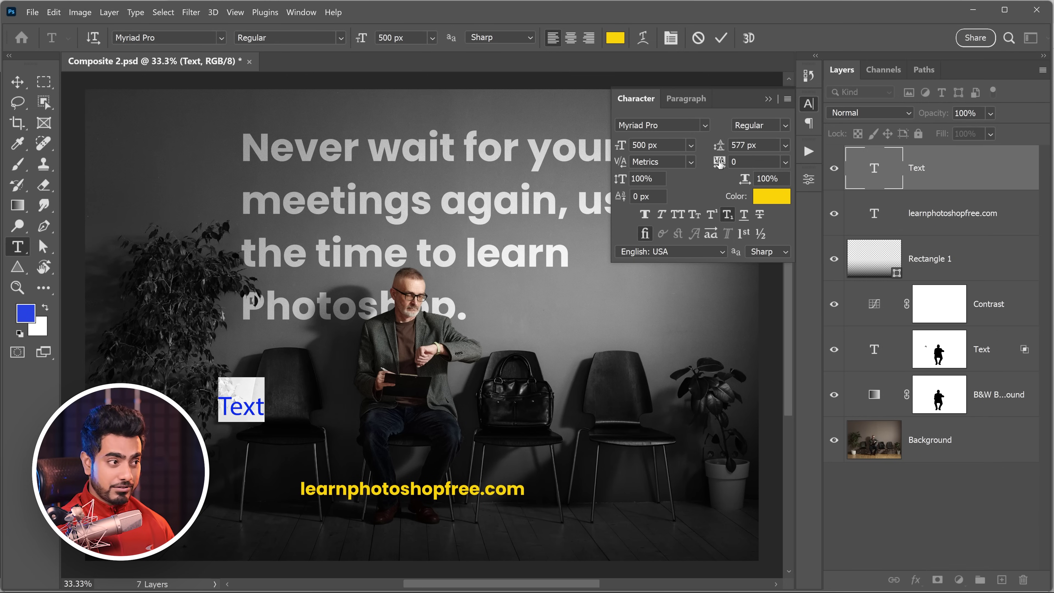
{"action": "left_click_drag", "start_coordinate": [719, 163], "coordinate": [755, 163]}
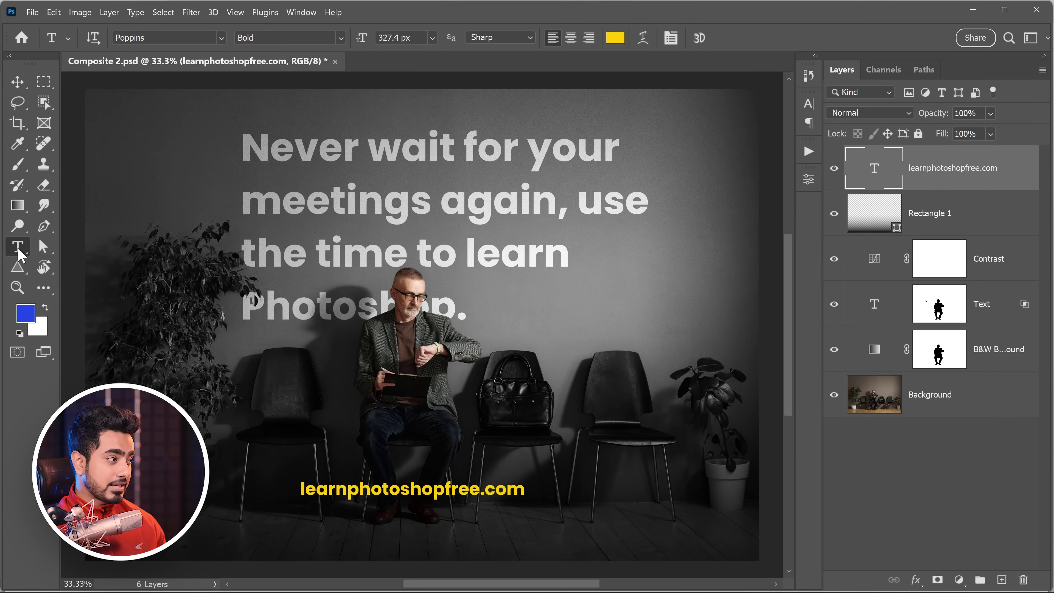
Step: Create a tall paragraph text box over the tall plant and set its placeholder text size to 100 px
{"action": "left_click_drag", "start_coordinate": [115, 158], "coordinate": [235, 536]}
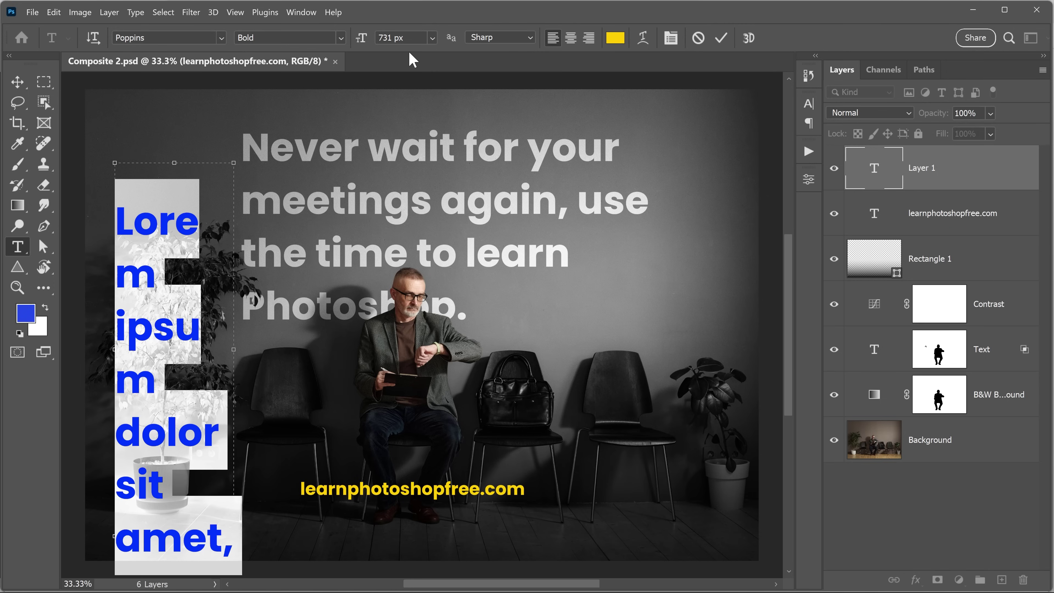
{"action": "left_click", "coordinate": [376, 39]}
{"action": "type", "text": "100"}
{"action": "key", "text": "Return"}
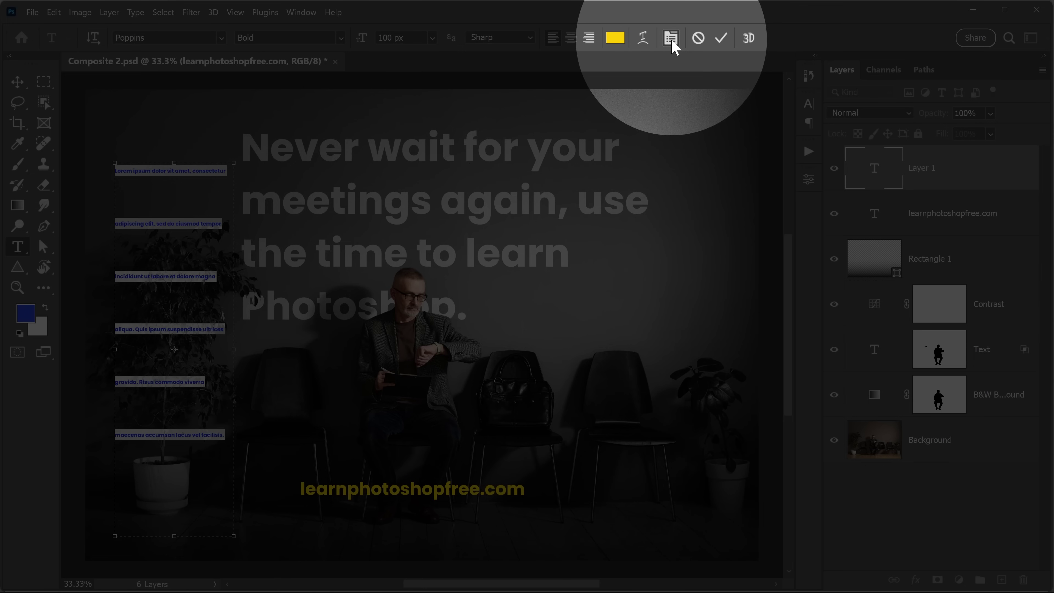
Step: Open the character settings and set the paragraph text's leading to 48 px
{"action": "left_click", "coordinate": [671, 38]}
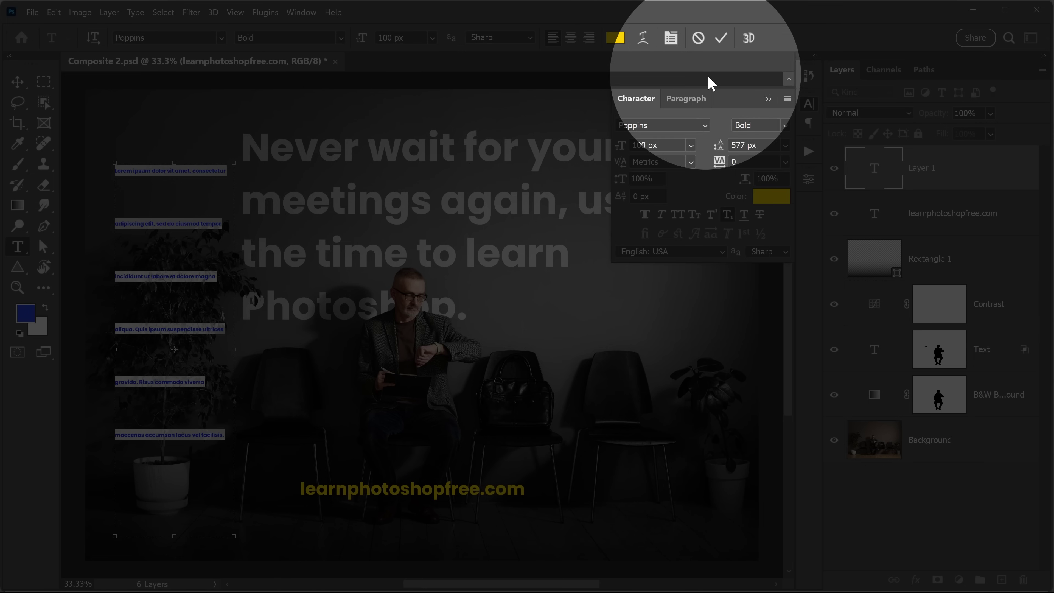
{"action": "left_click", "coordinate": [756, 145]}
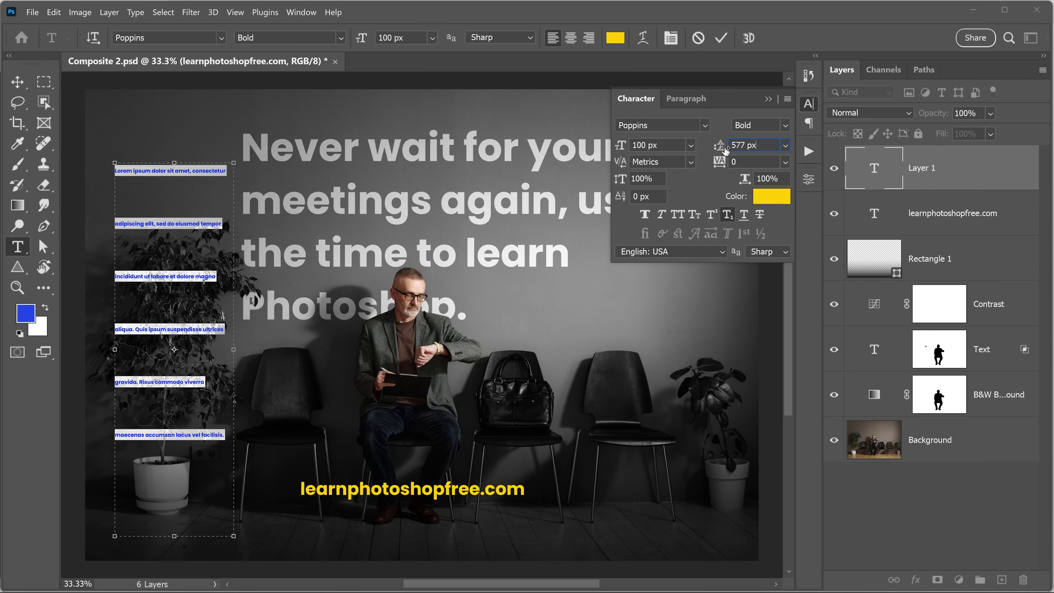
{"action": "left_click", "coordinate": [785, 145]}
{"action": "left_click", "coordinate": [761, 320]}
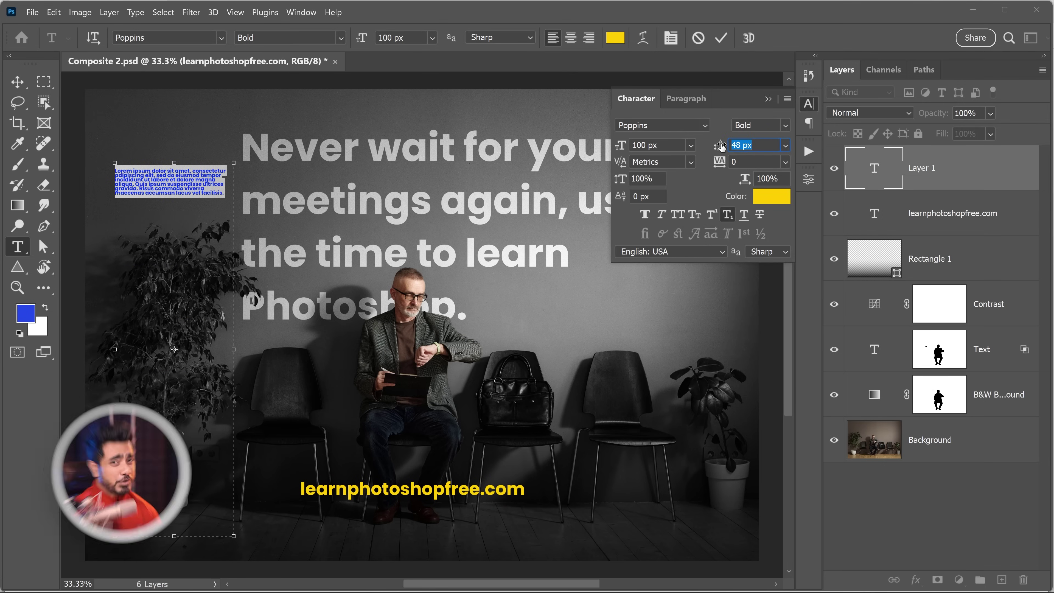
Step: Increase the selected paragraph's leading in small increments until its lines are clearly spaced apart
{"action": "key", "text": "alt+Down"}
{"action": "key", "text": "alt+Down"}
{"action": "key", "text": "alt+Down"}
{"action": "key", "text": "alt+Down"}
{"action": "key", "text": "alt+Down"}
{"action": "key", "text": "alt+Down"}
{"action": "key", "text": "alt+Down"}
{"action": "key", "text": "alt+Down"}
{"action": "key", "text": "alt+Down"}
{"action": "key", "text": "alt+Down"}
{"action": "key", "text": "alt+Down"}
{"action": "key", "text": "alt+Down"}
{"action": "key", "text": "alt+Down"}
{"action": "key", "text": "alt+Down"}
{"action": "key", "text": "alt+Down"}
{"action": "key", "text": "alt+Down"}
{"action": "key", "text": "alt+Down"}
{"action": "key", "text": "alt+Down"}
{"action": "key", "text": "alt+Down"}
{"action": "key", "text": "alt+Down"}
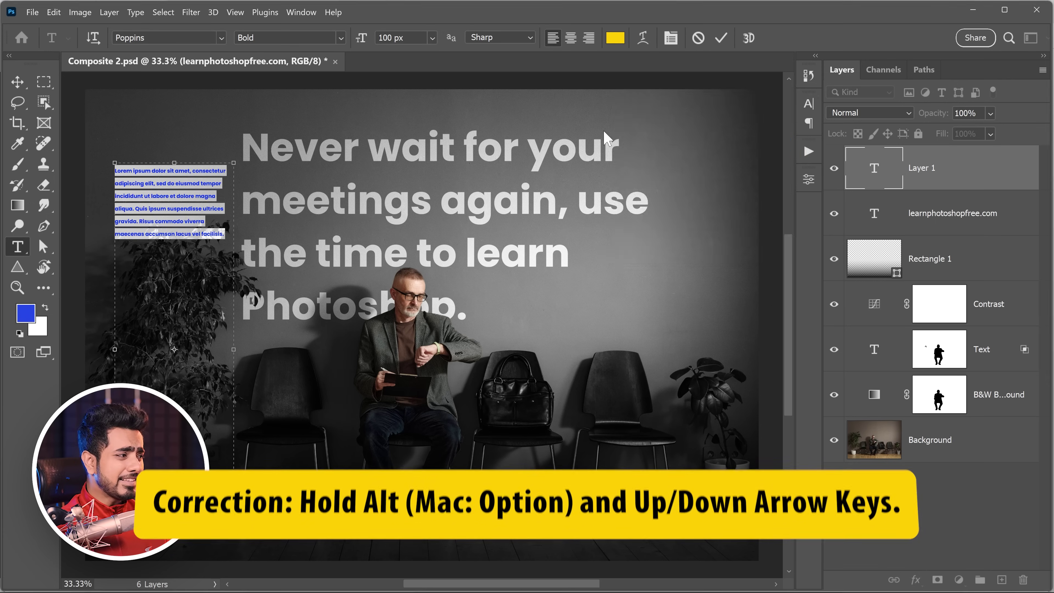
Step: Reselect the paragraph text over the plant and try right and centre alignment on it
{"action": "left_click", "coordinate": [163, 246]}
{"action": "left_click_drag", "start_coordinate": [213, 234], "coordinate": [185, 170]}
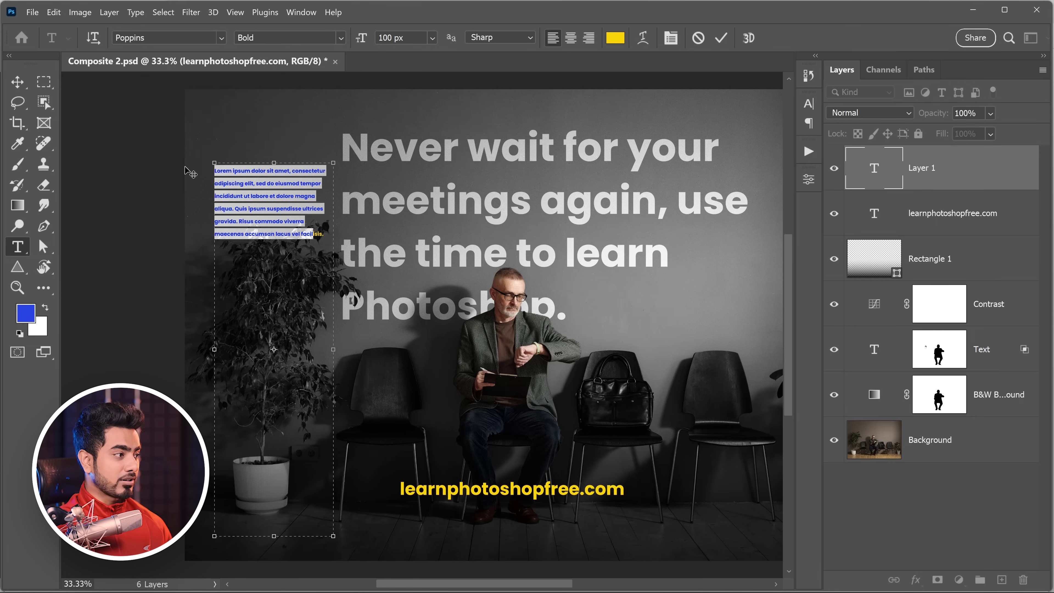
{"action": "left_click", "coordinate": [588, 38]}
{"action": "left_click", "coordinate": [571, 40]}
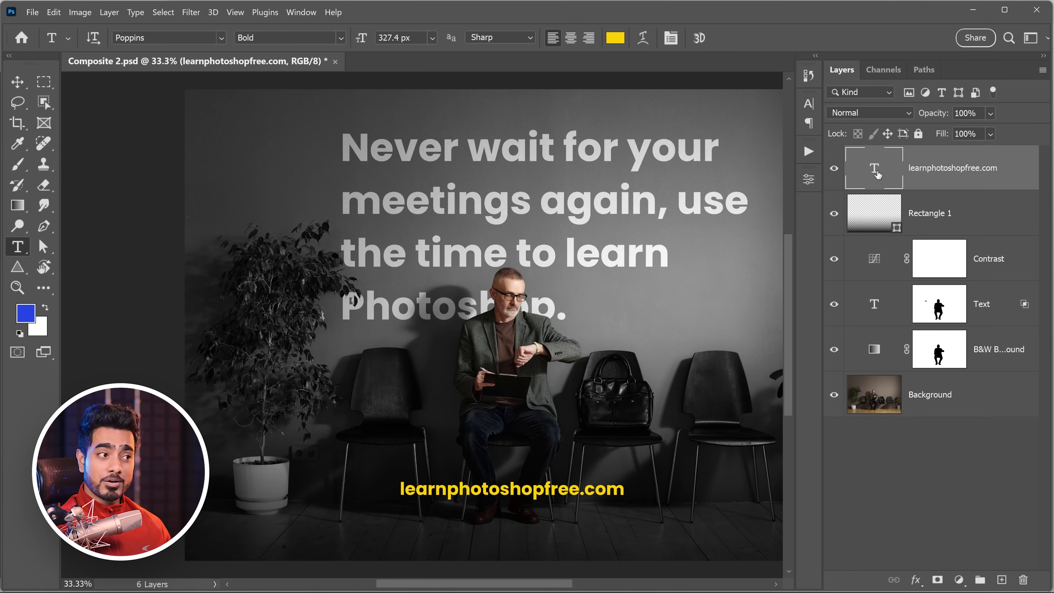
Step: Open the learnphotoshopfree.com text layer for editing and replace its entire text with new wording
{"action": "double_click", "coordinate": [874, 168]}
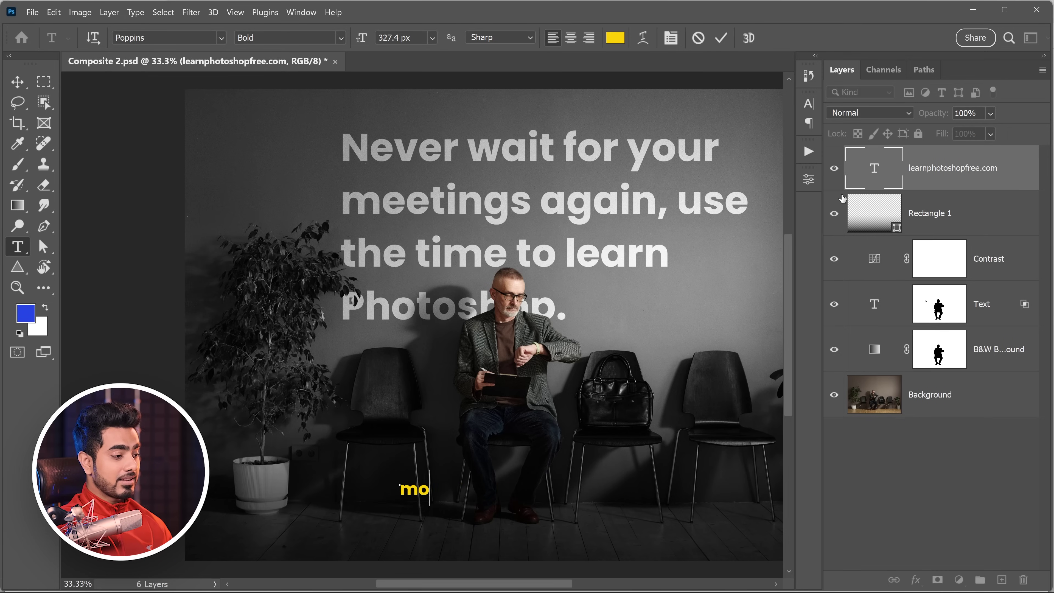
{"action": "type", "text": "modifive"}
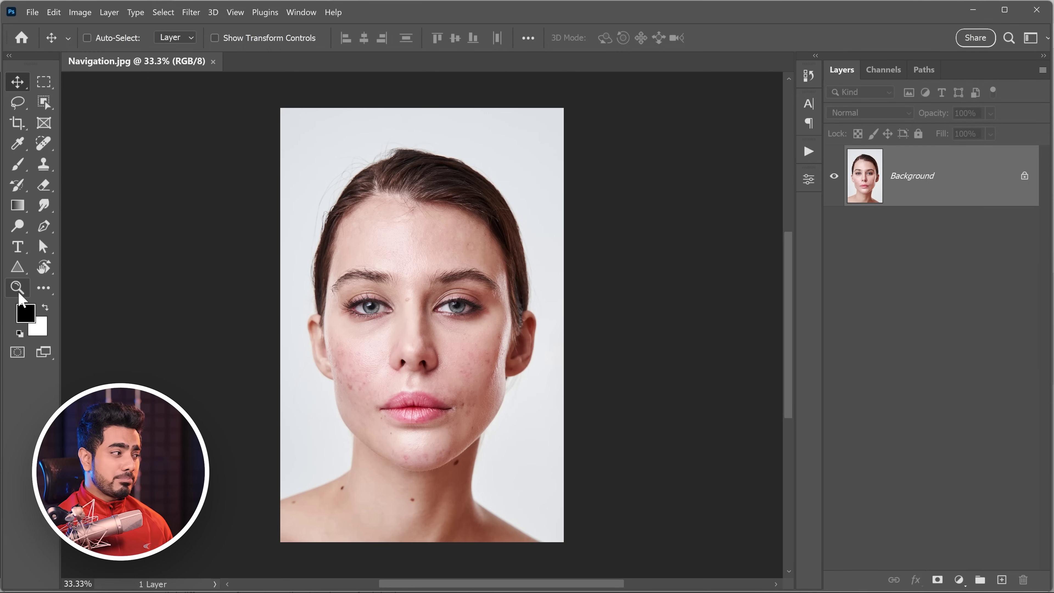
Step: Activate the Zoom tool and scrub-zoom in on the portrait in Navigation.jpg
{"action": "left_click", "coordinate": [20, 290]}
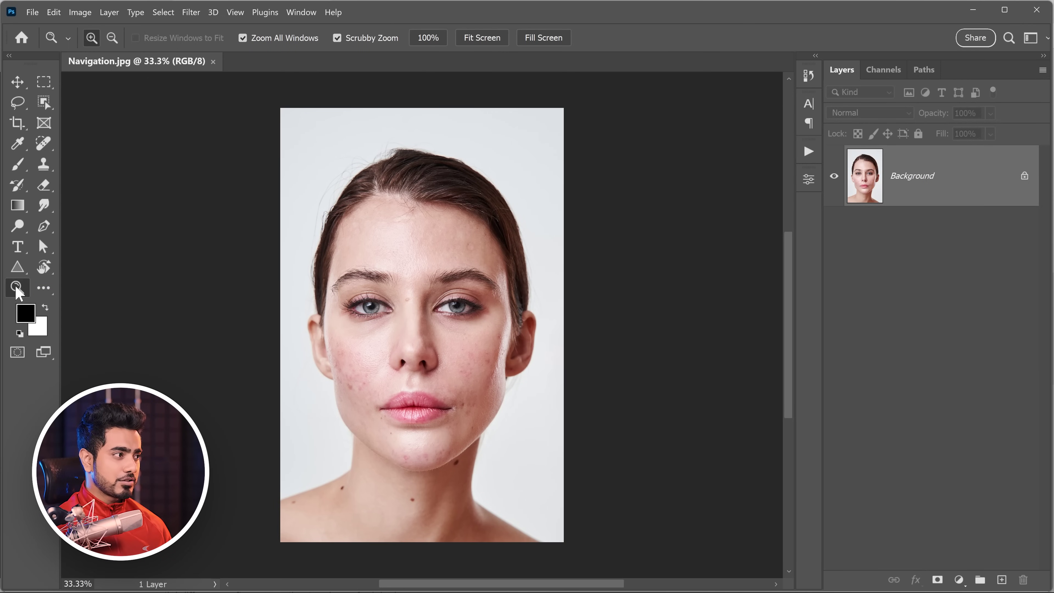
{"action": "mouse_move", "coordinate": [426, 233]}
{"action": "left_mouse_down"}
{"action": "mouse_move", "coordinate": [488, 236]}
{"action": "mouse_move", "coordinate": [426, 240]}
{"action": "left_mouse_up"}
{"action": "key", "text": "ctrl+0"}
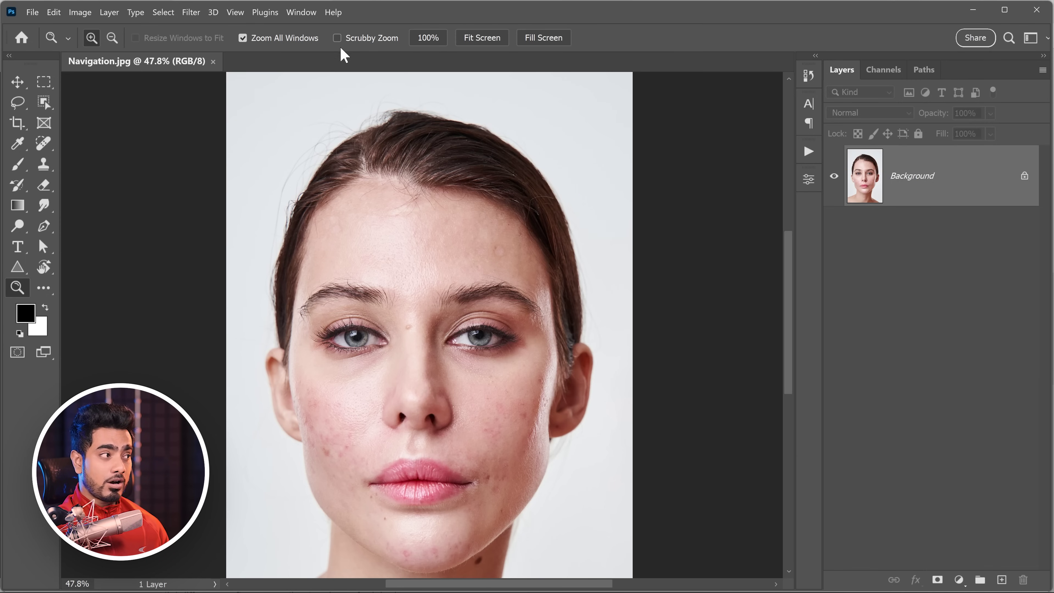
Step: With Scrubby Zoom off, zoom into a marquee around the forehead, and turn Scrubby Zoom back on
{"action": "left_click", "coordinate": [288, 236]}
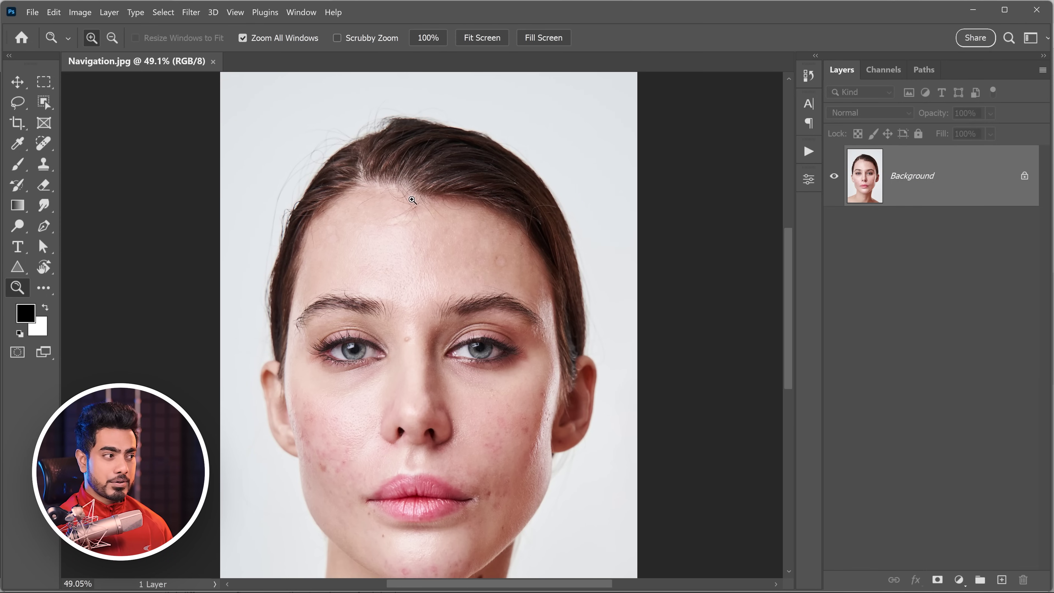
{"action": "left_click_drag", "start_coordinate": [412, 200], "coordinate": [553, 275]}
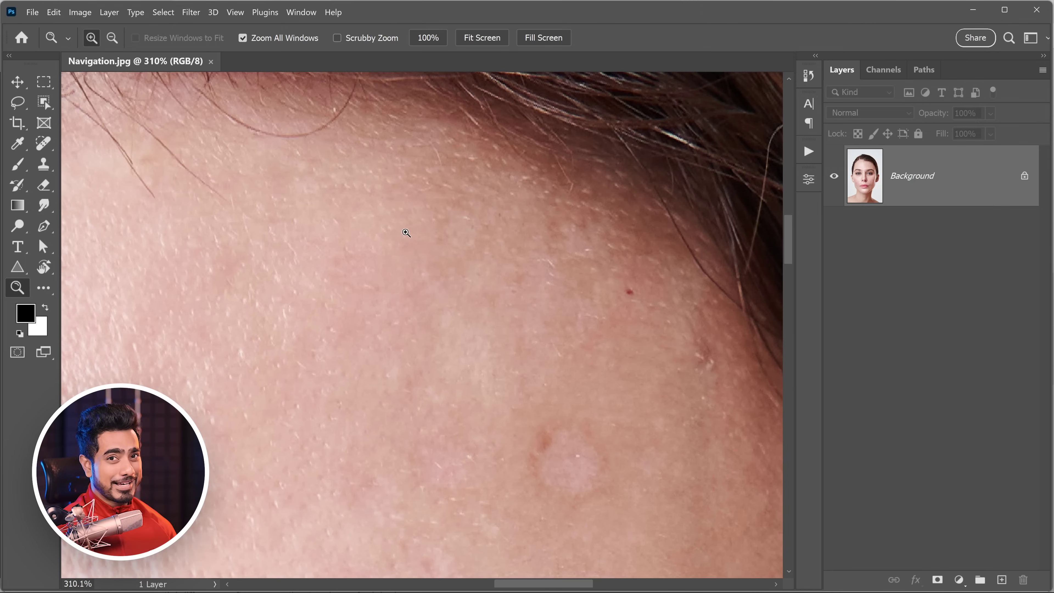
{"action": "left_click", "coordinate": [338, 40]}
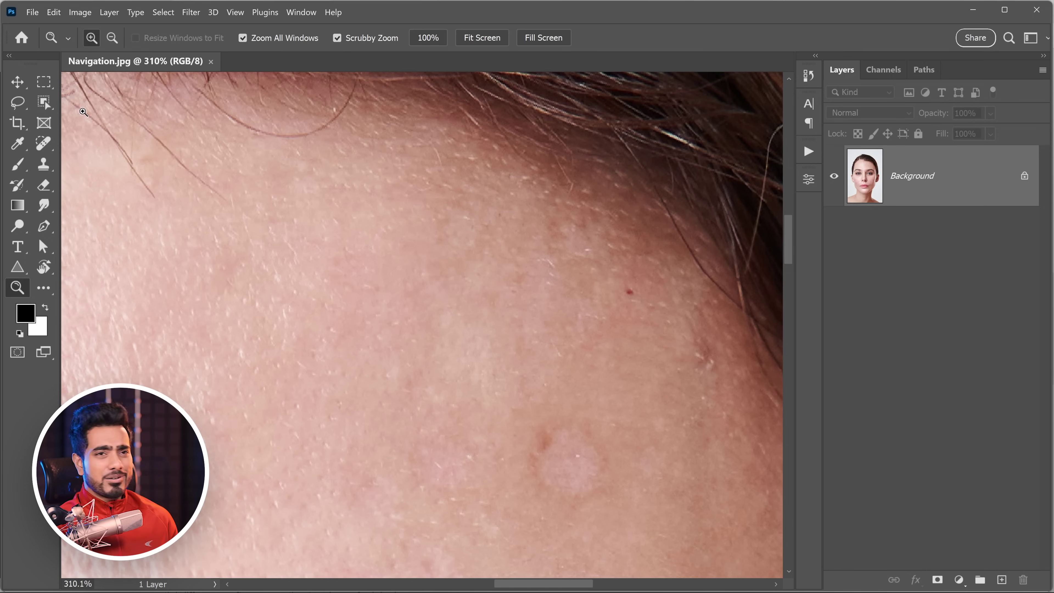
Step: Switch to the Move tool, fit the portrait on screen, and scrub-zoom in using the temporary Zoom tool
{"action": "left_click", "coordinate": [22, 88]}
{"action": "key", "text": "ctrl+0"}
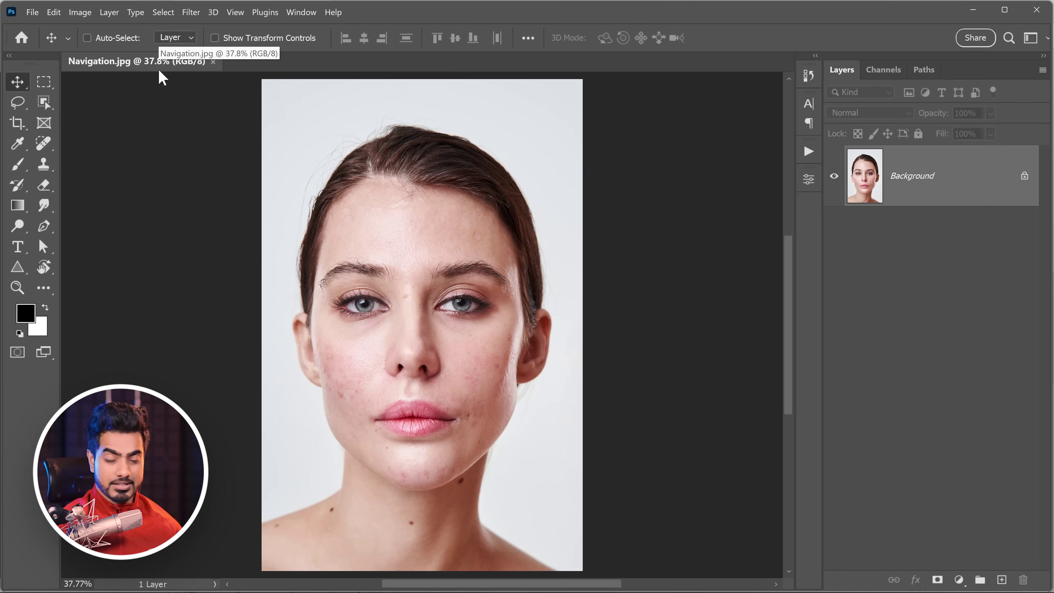
{"action": "key", "text": "ctrl"}
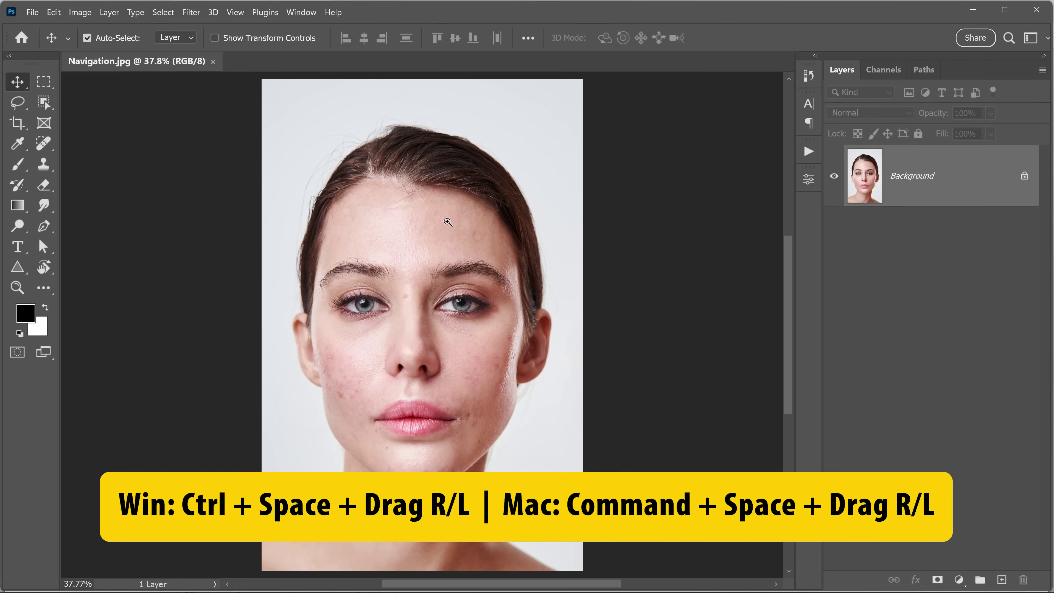
{"action": "left_click_drag", "start_coordinate": [416, 220], "coordinate": [438, 160]}
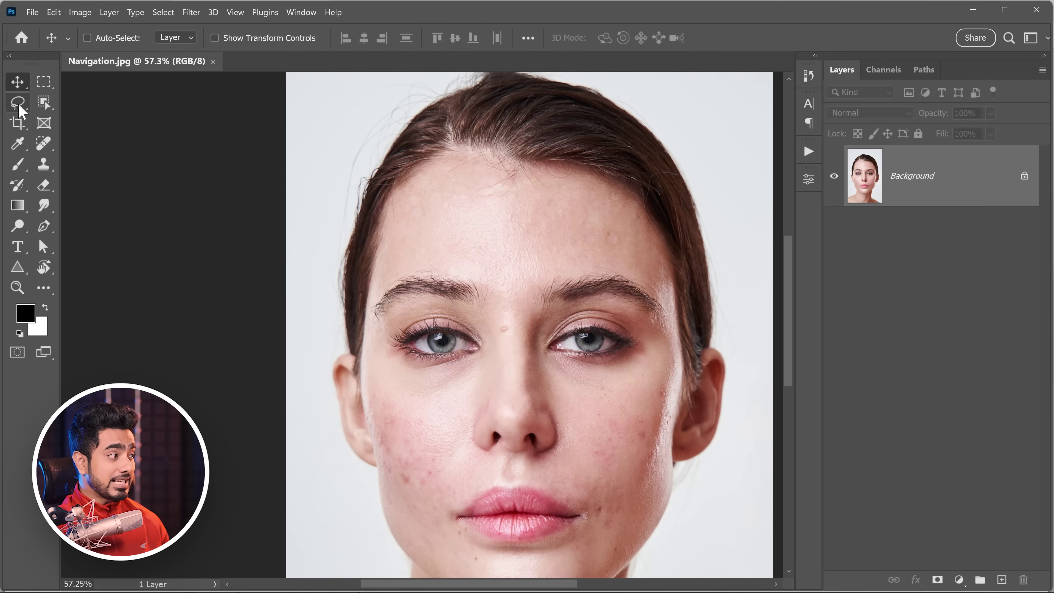
Step: Select the Lasso Tool and, while keeping it active, zoom in and out on the forehead and pan around the face
{"action": "left_click", "coordinate": [18, 104]}
{"action": "right_click", "coordinate": [19, 107]}
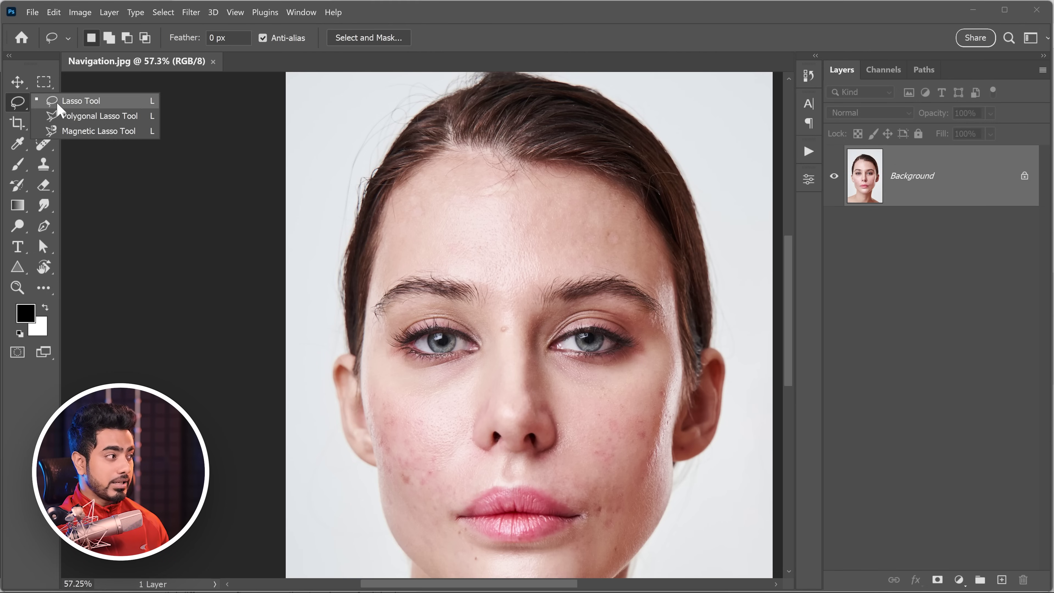
{"action": "left_click", "coordinate": [96, 101]}
{"action": "left_click", "coordinate": [512, 208], "text": "ctrl"}
{"action": "left_click", "coordinate": [506, 207], "text": "ctrl"}
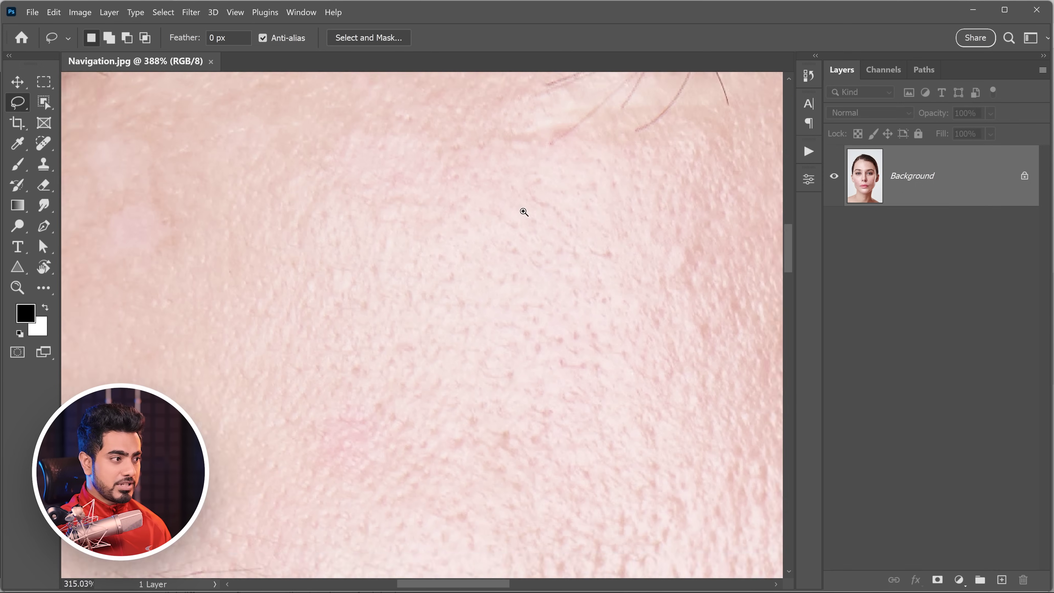
{"action": "left_click", "coordinate": [522, 212], "text": "ctrl+alt"}
{"action": "left_click_drag", "start_coordinate": [195, 187], "coordinate": [311, 293]}
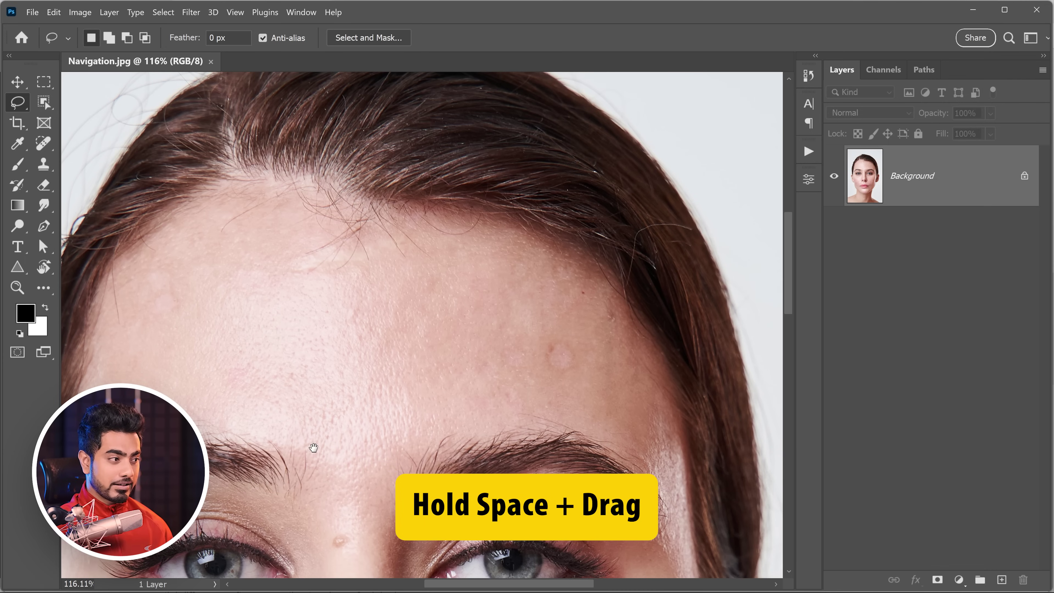
{"action": "left_click_drag", "start_coordinate": [313, 447], "coordinate": [397, 340]}
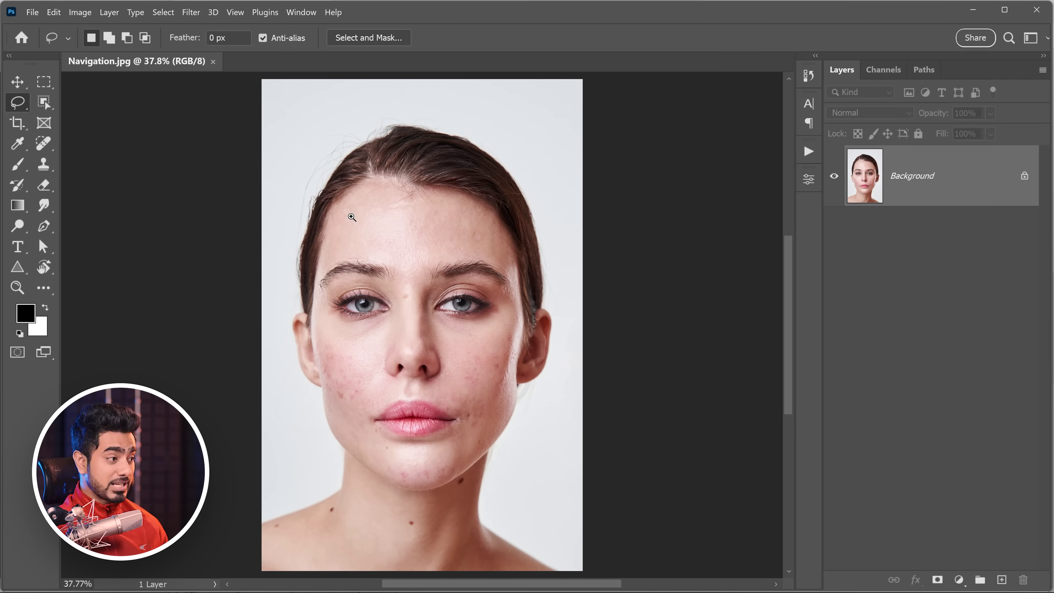
Step: Alternate temporary zooming and panning over the face with the Lasso Tool active, ending close up on the hairline
{"action": "left_click_drag", "start_coordinate": [407, 226], "coordinate": [423, 244]}
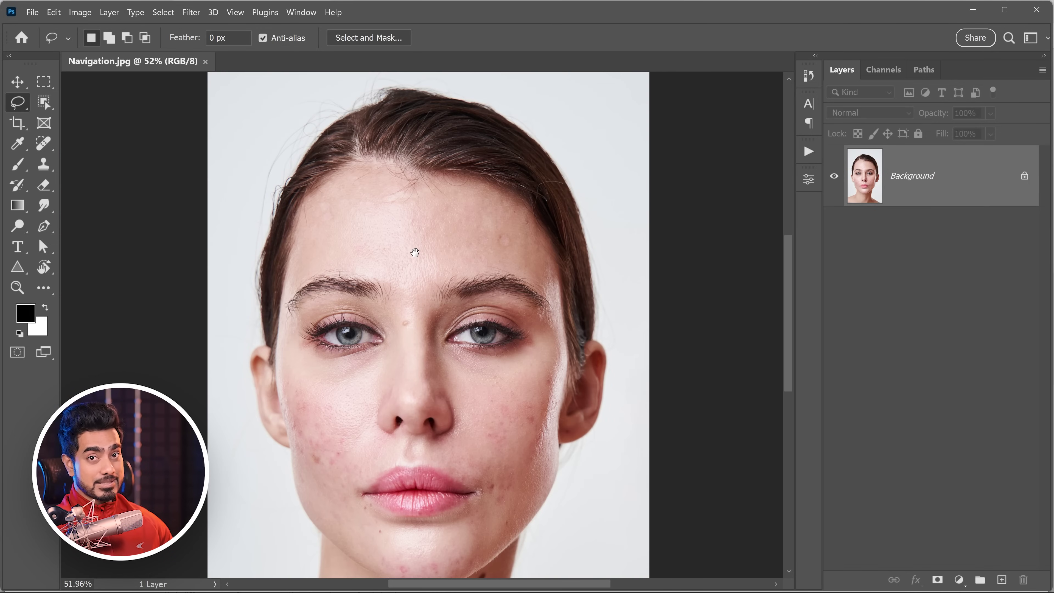
{"action": "left_click_drag", "start_coordinate": [455, 249], "coordinate": [403, 328]}
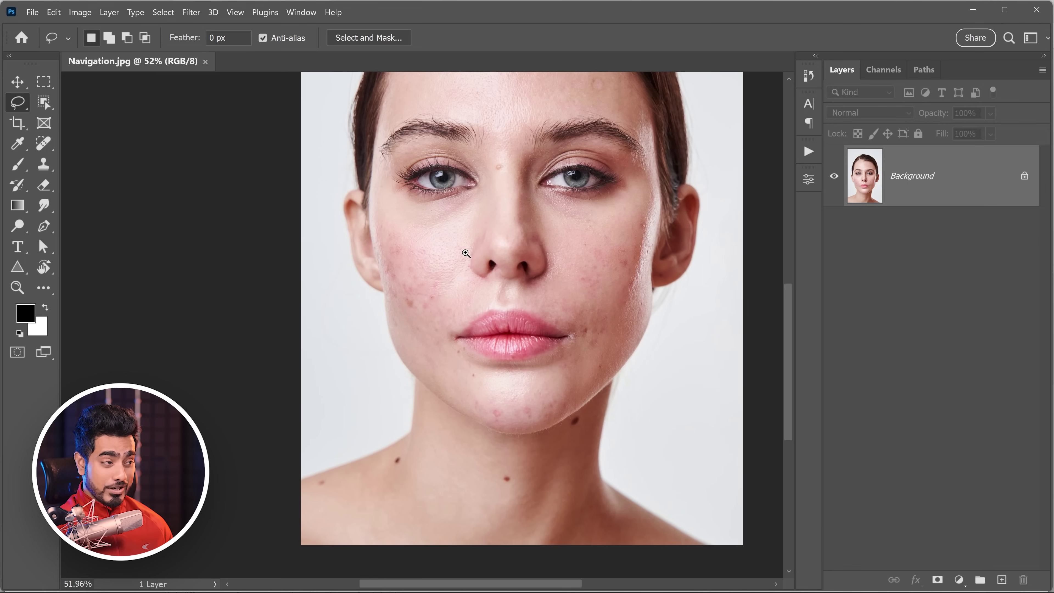
{"action": "left_click_drag", "start_coordinate": [465, 253], "coordinate": [453, 343]}
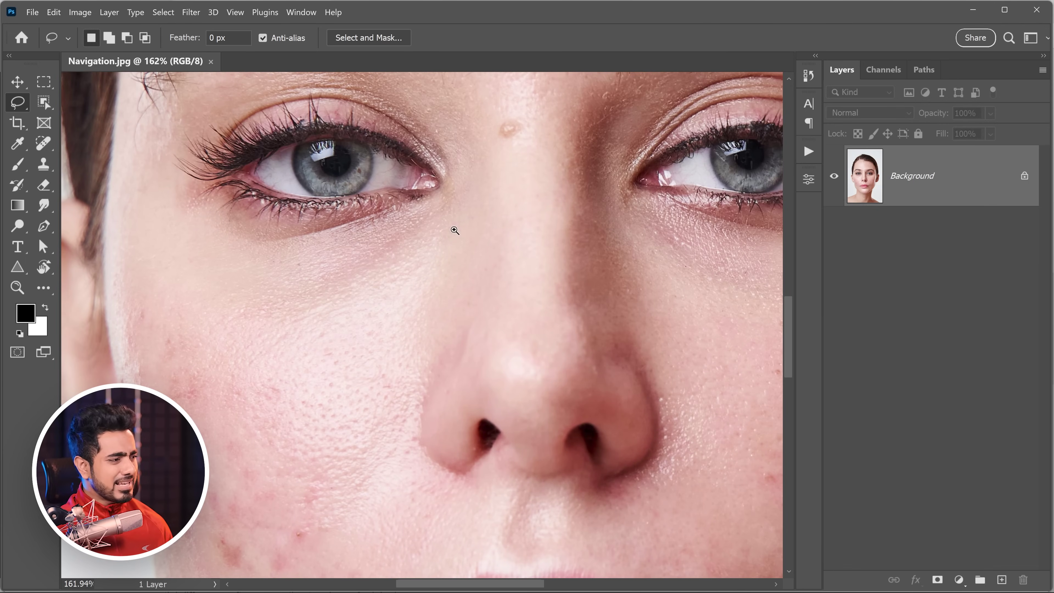
{"action": "left_click_drag", "start_coordinate": [455, 230], "coordinate": [447, 258]}
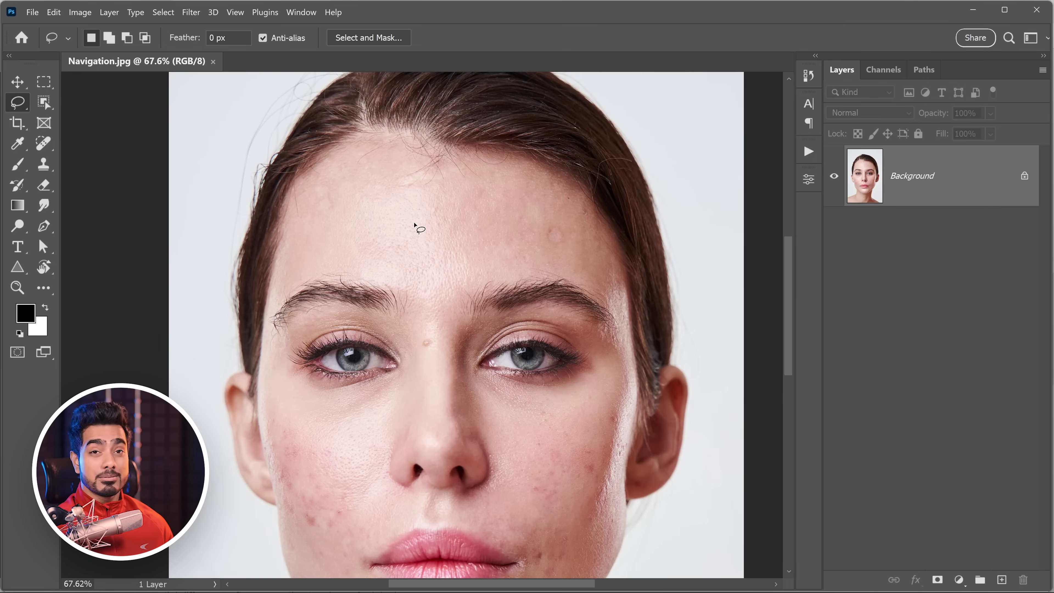
{"action": "left_click_drag", "start_coordinate": [476, 155], "coordinate": [505, 160]}
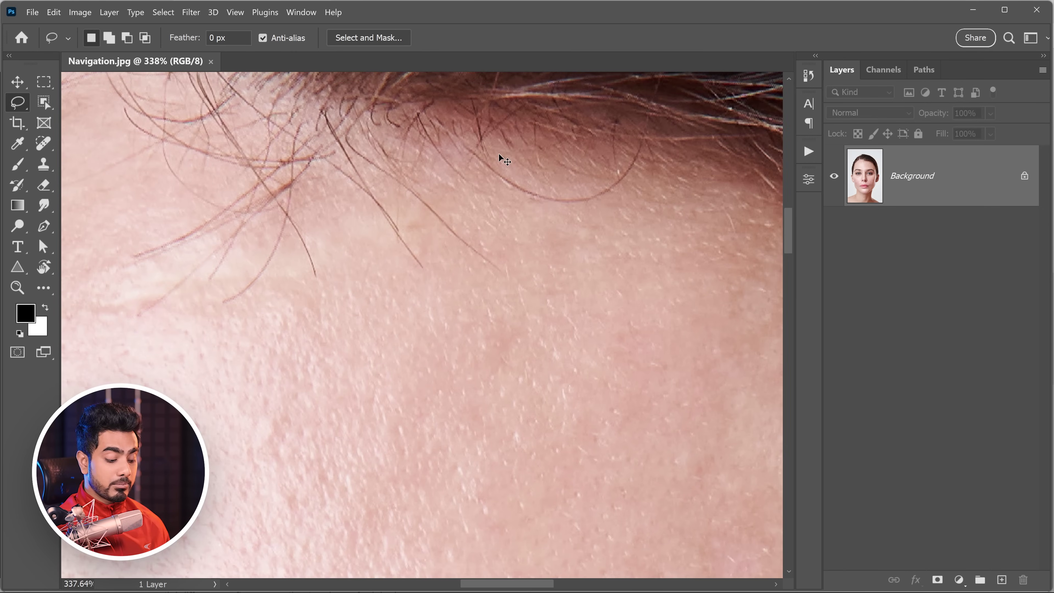
Step: Activate the Move tool, zoom in on the skin between the eye and ear, and fit the portrait back on screen
{"action": "key", "text": "ctrl+0"}
{"action": "left_click", "coordinate": [18, 82]}
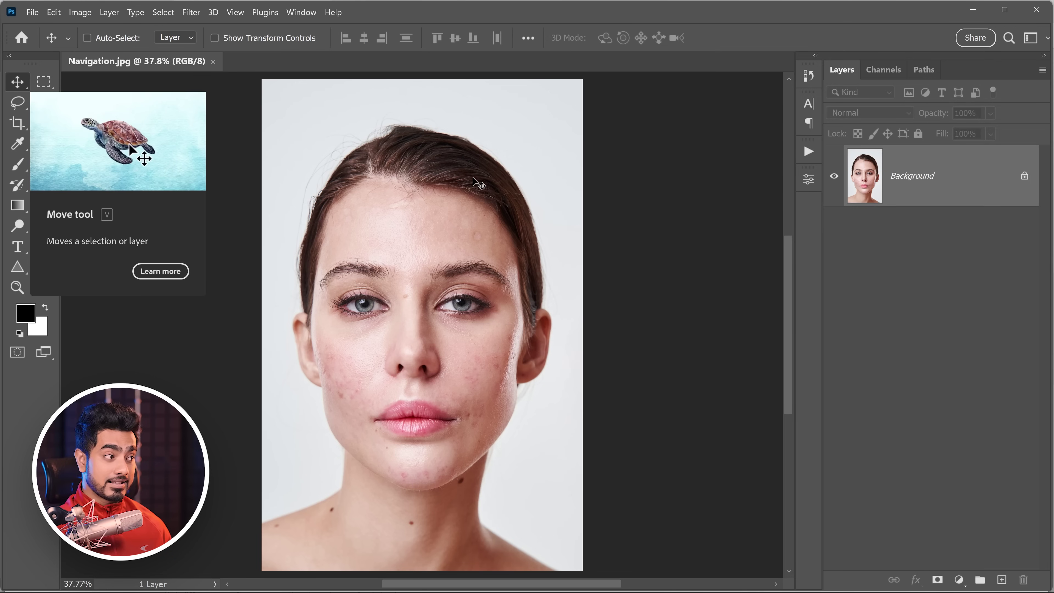
{"action": "left_click_drag", "start_coordinate": [527, 352], "coordinate": [553, 336]}
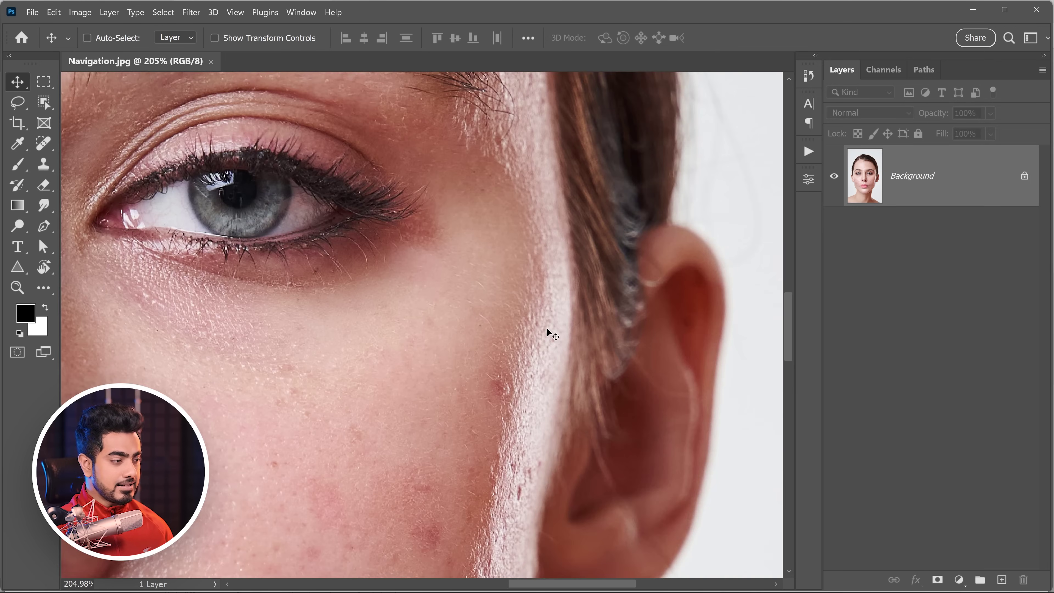
{"action": "key", "text": "ctrl+0"}
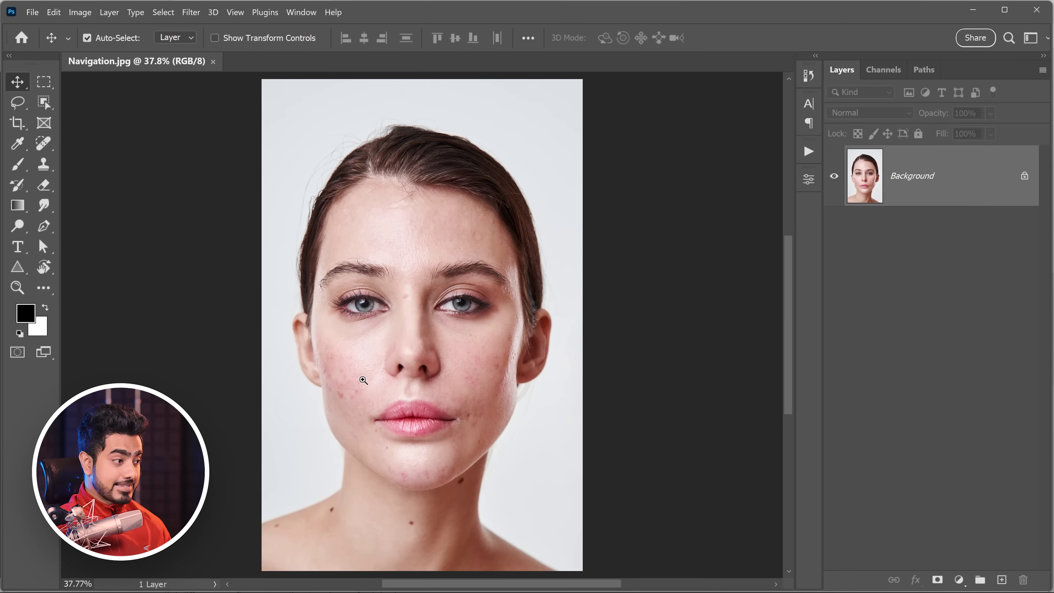
Step: Heal blemishes on the cheek beside the nose with the Spot Healing Brush at size 90 in Content-Aware mode
{"action": "left_click_drag", "start_coordinate": [361, 386], "coordinate": [345, 363]}
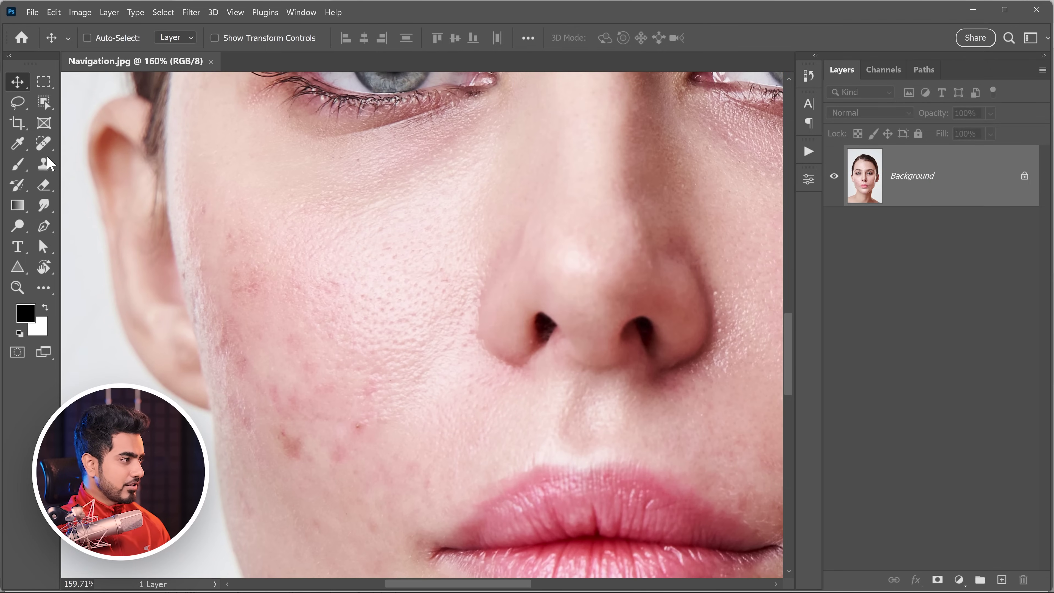
{"action": "left_click_drag", "start_coordinate": [43, 144], "coordinate": [113, 143]}
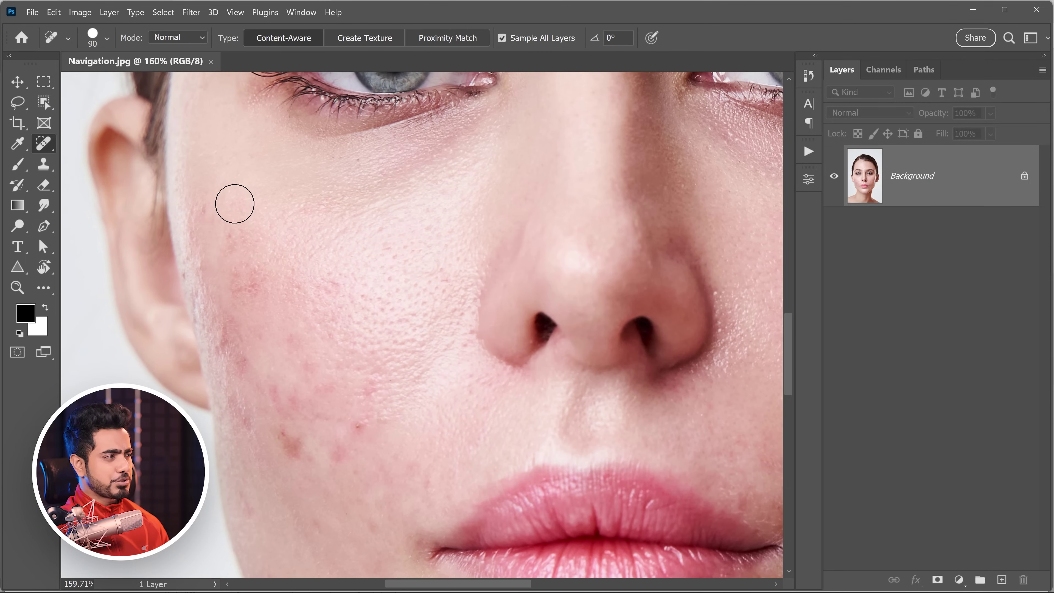
{"action": "scroll", "coordinate": [359, 394], "scroll_direction": "up", "scroll_amount": 3}
{"action": "left_click_drag", "start_coordinate": [362, 378], "coordinate": [362, 379]}
{"action": "scroll", "coordinate": [306, 289], "scroll_direction": "up", "scroll_amount": 1}
{"action": "mouse_move", "coordinate": [197, 248]}
{"action": "left_mouse_down"}
{"action": "mouse_move", "coordinate": [212, 244]}
{"action": "mouse_move", "coordinate": [205, 251]}
{"action": "left_mouse_up"}
{"action": "scroll", "coordinate": [233, 285], "scroll_direction": "up", "scroll_amount": 2}
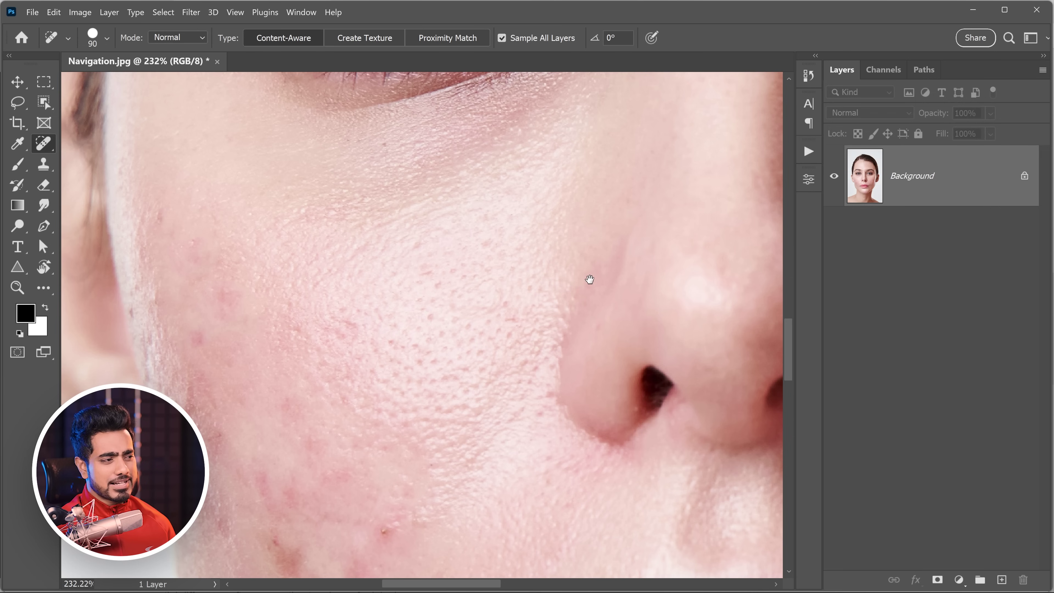
Step: Pan across the enlarged face to examine the skin on both cheeks
{"action": "scroll", "coordinate": [608, 286], "scroll_direction": "right", "scroll_amount": 10}
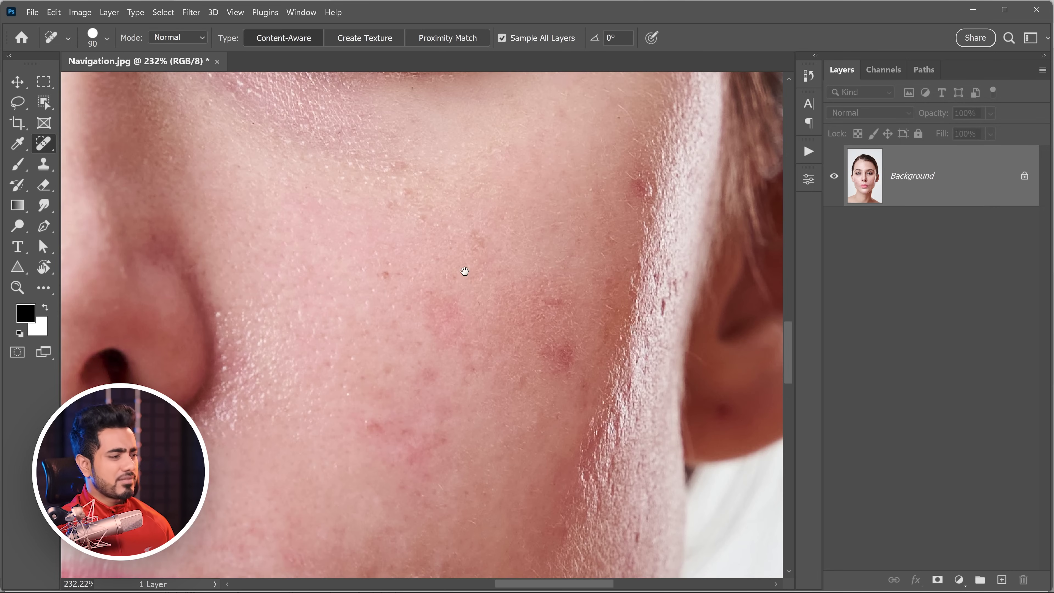
{"action": "scroll", "coordinate": [464, 273], "scroll_direction": "up", "scroll_amount": 8}
{"action": "scroll", "coordinate": [449, 411], "scroll_direction": "left", "scroll_amount": 8}
{"action": "scroll", "coordinate": [470, 376], "scroll_direction": "down", "scroll_amount": 8}
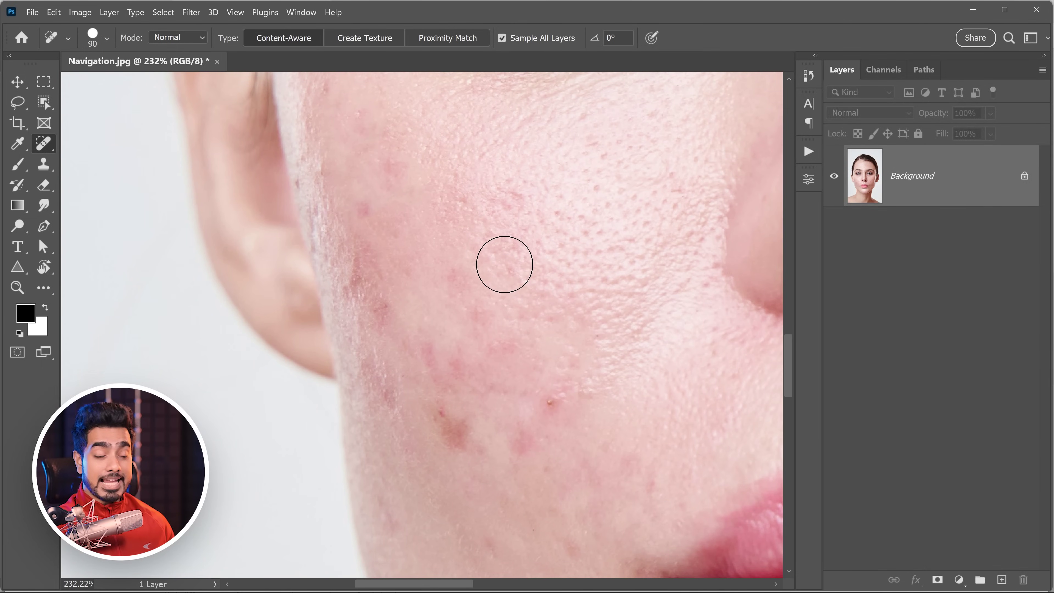
{"action": "key", "text": "h"}
{"action": "mouse_move", "coordinate": [439, 273]}
{"action": "left_mouse_down"}
{"action": "mouse_move", "coordinate": [429, 275]}
{"action": "mouse_move", "coordinate": [522, 400]}
{"action": "mouse_move", "coordinate": [313, 172]}
{"action": "mouse_move", "coordinate": [415, 440]}
{"action": "mouse_move", "coordinate": [376, 148]}
{"action": "mouse_move", "coordinate": [307, 287]}
{"action": "mouse_move", "coordinate": [499, 407]}
{"action": "mouse_move", "coordinate": [493, 413]}
{"action": "left_mouse_up"}
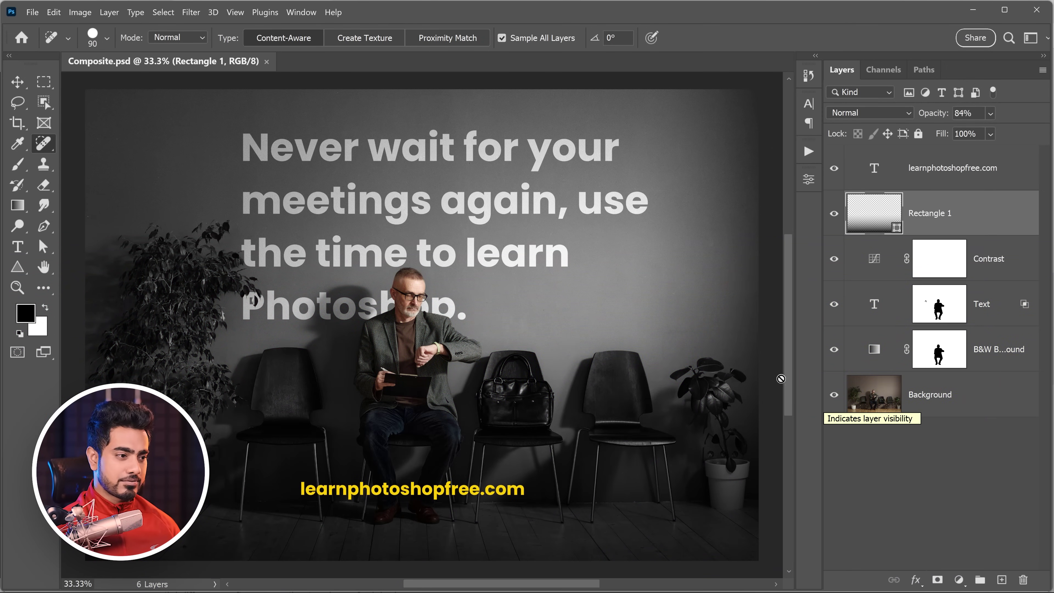
Step: Hide every layer except Background in Composite.psd
{"action": "left_click", "coordinate": [832, 405], "text": "alt"}
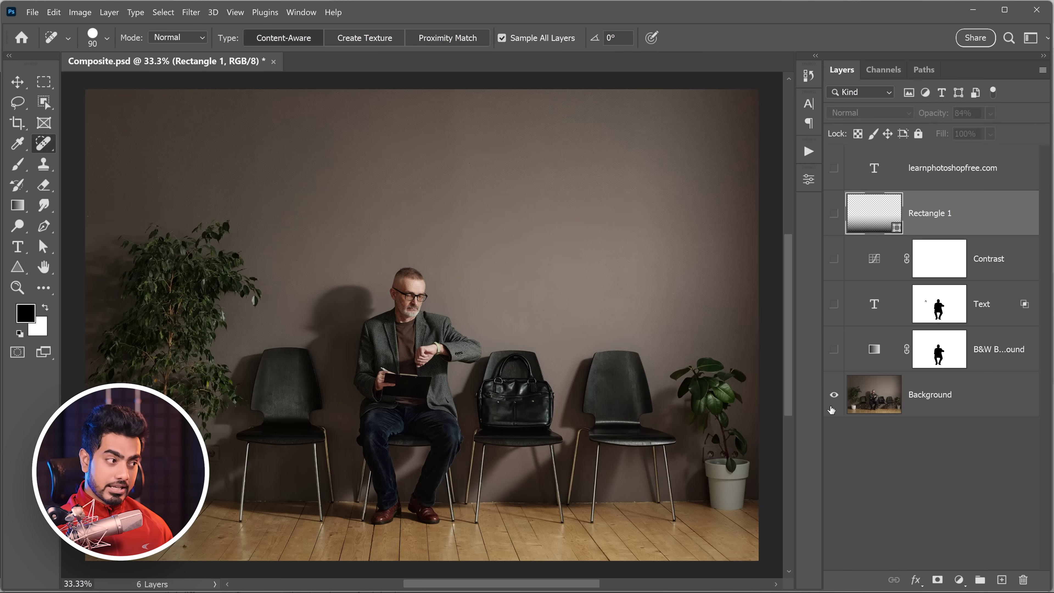
Step: Show the B&W background, Text, Contrast, Rectangle 1 and learnphotoshopfree.com layers again, and switch the Text layer's visibility off and back on
{"action": "left_click", "coordinate": [833, 350]}
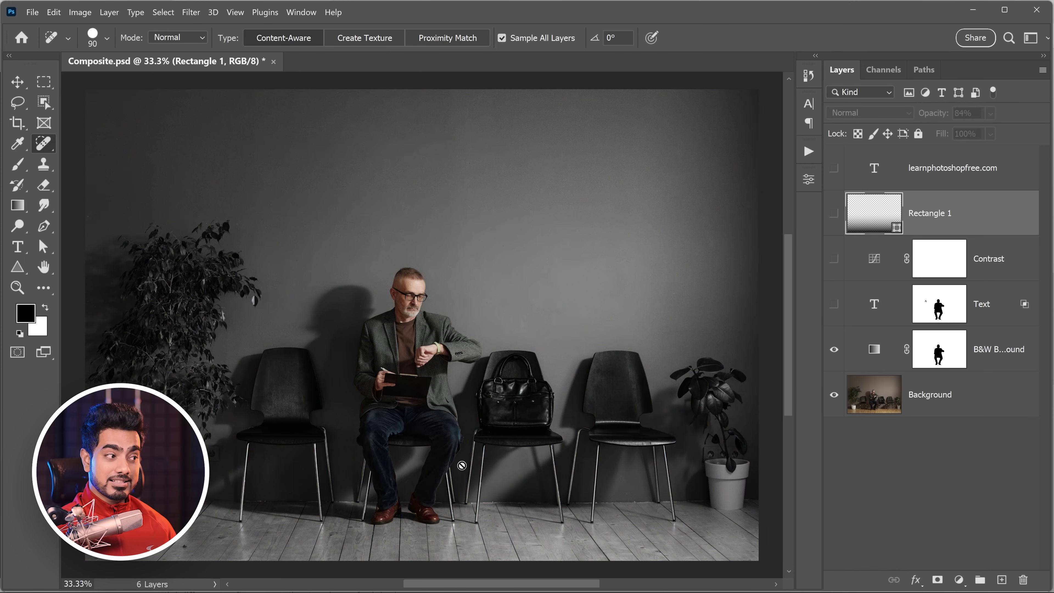
{"action": "left_click", "coordinate": [834, 305]}
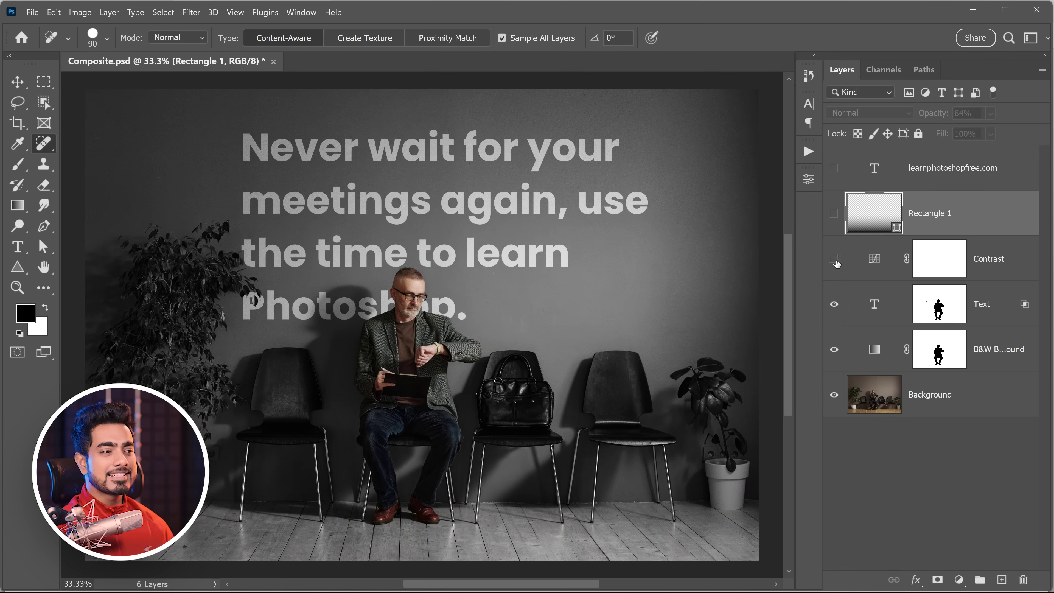
{"action": "left_click", "coordinate": [835, 214]}
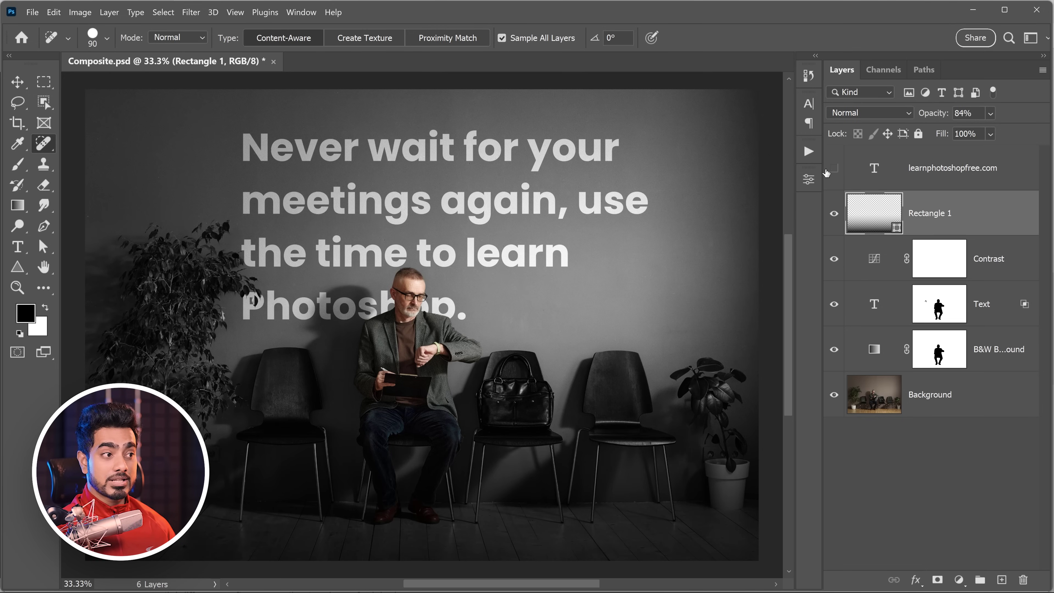
{"action": "left_click", "coordinate": [835, 171]}
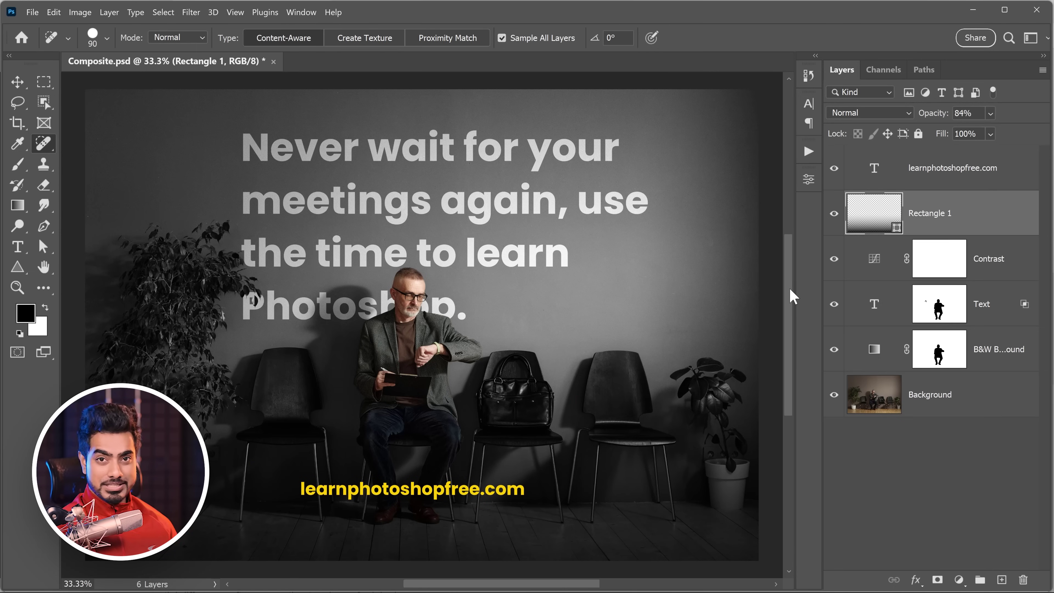
{"action": "left_click", "coordinate": [833, 304]}
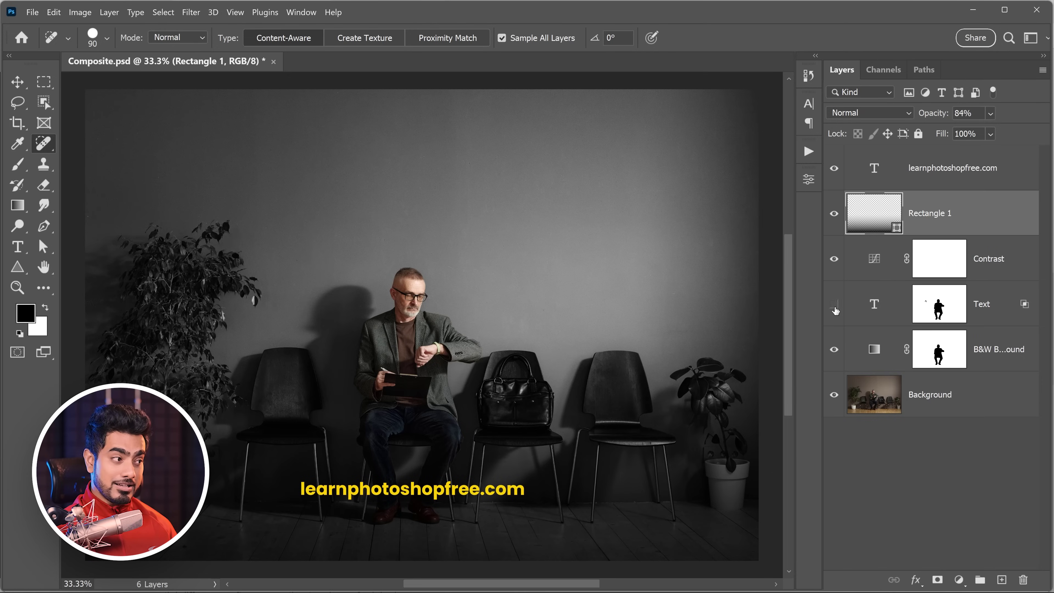
{"action": "left_click", "coordinate": [834, 306]}
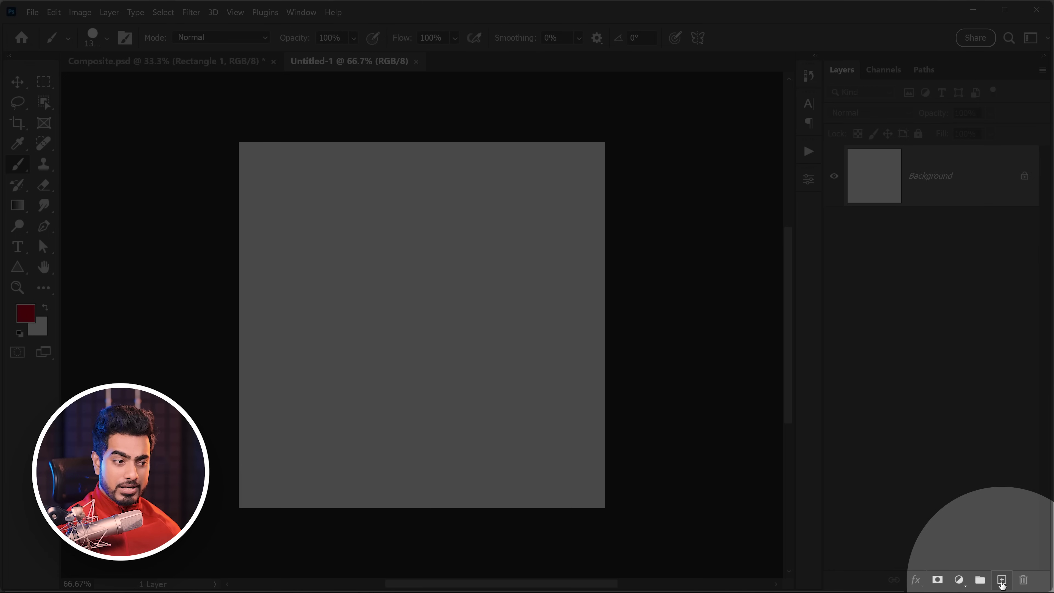
Step: In Untitled-1, paint a large red circle on a new layer and an overlapping green (#49ee1d) circle on a second new layer
{"action": "left_click", "coordinate": [1001, 580]}
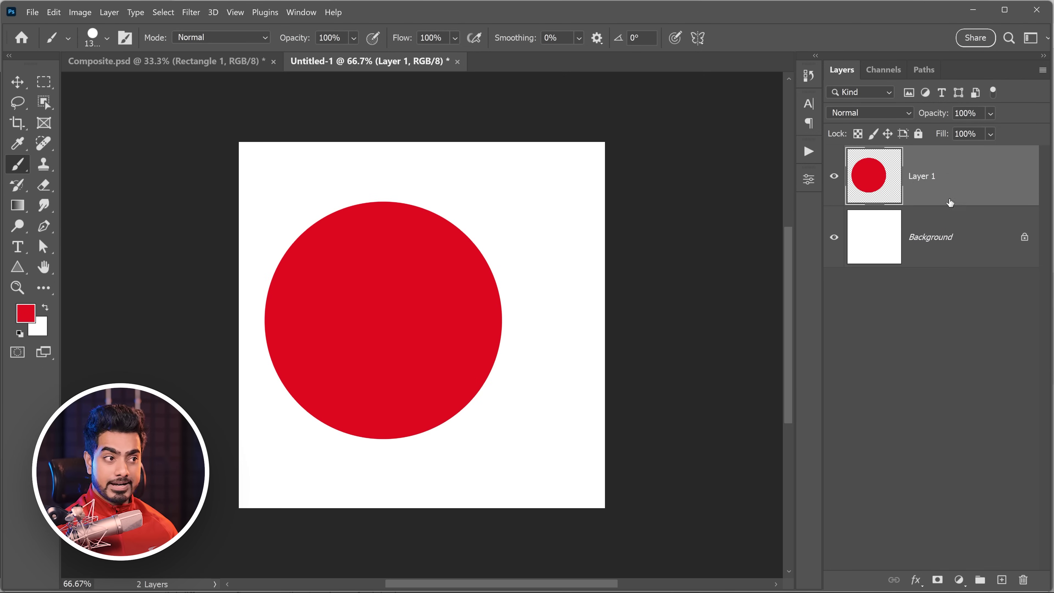
{"action": "left_click", "coordinate": [1002, 580]}
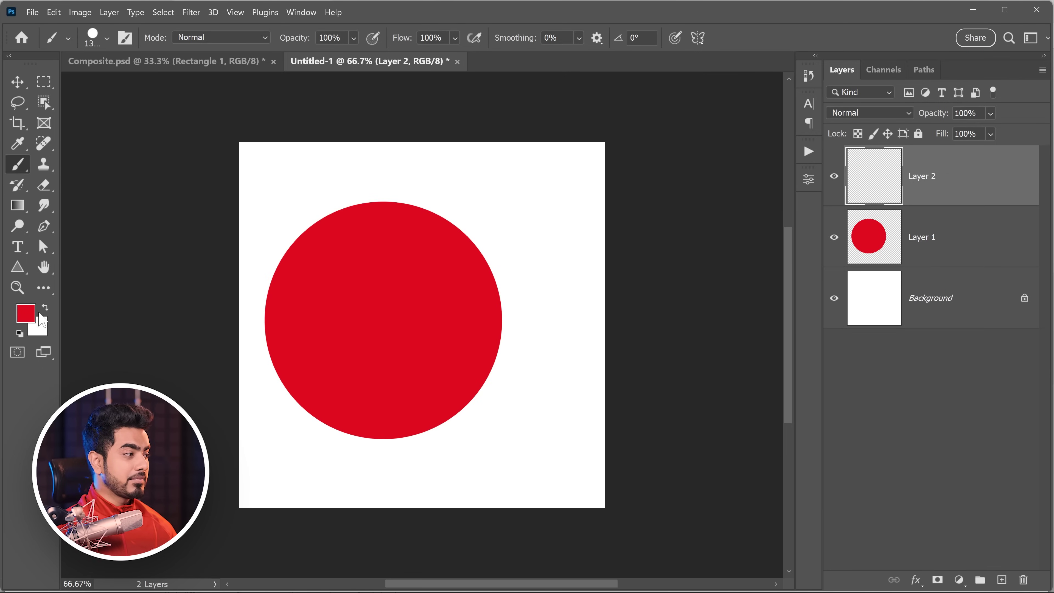
{"action": "left_click", "coordinate": [26, 314]}
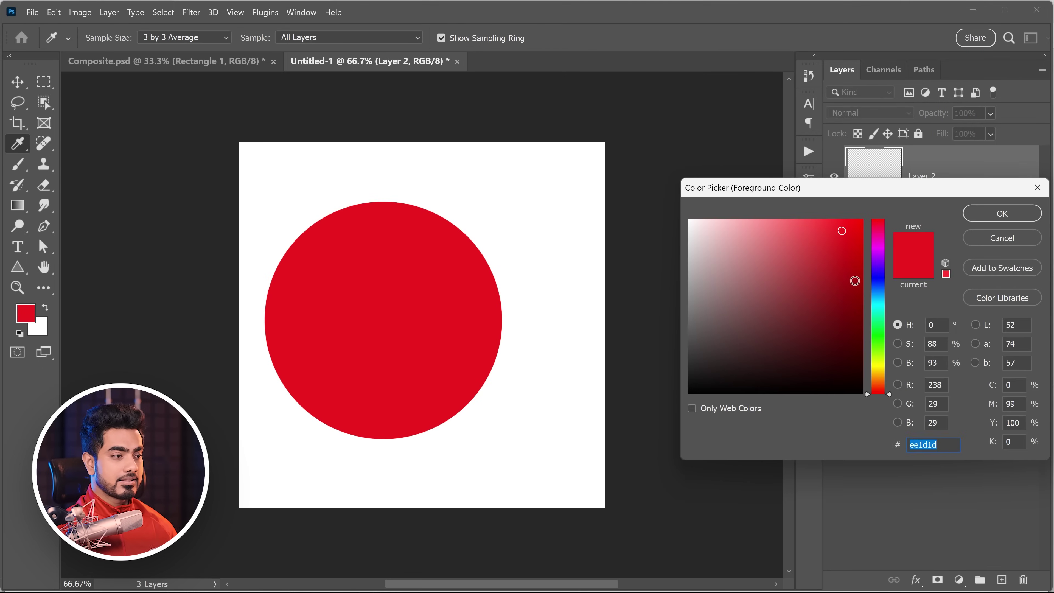
{"action": "left_click", "coordinate": [881, 341]}
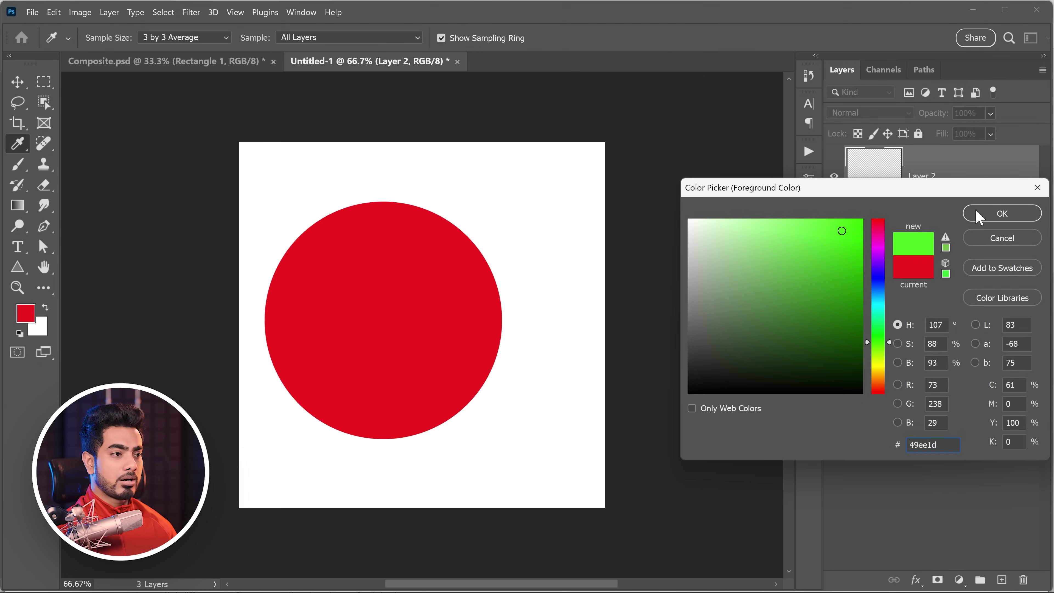
{"action": "left_click", "coordinate": [1002, 213]}
{"action": "key", "text": "b"}
{"action": "left_click", "coordinate": [477, 276]}
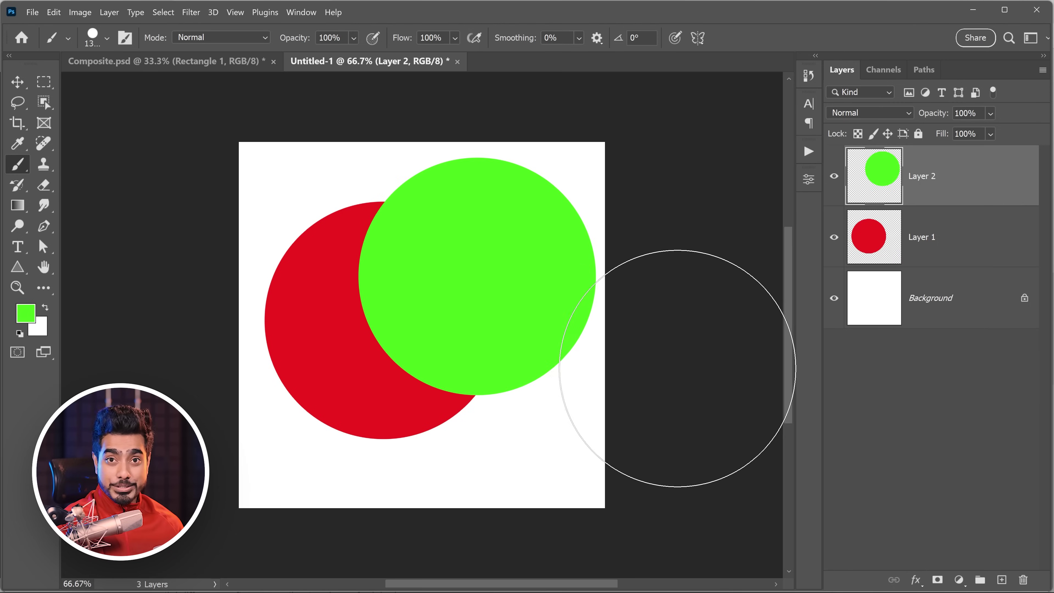
Step: Move the red circle's layer above the green circle's layer, and return it to its place below
{"action": "left_click", "coordinate": [972, 263]}
{"action": "left_click_drag", "start_coordinate": [949, 236], "coordinate": [954, 166]}
{"action": "left_click_drag", "start_coordinate": [942, 231], "coordinate": [896, 150]}
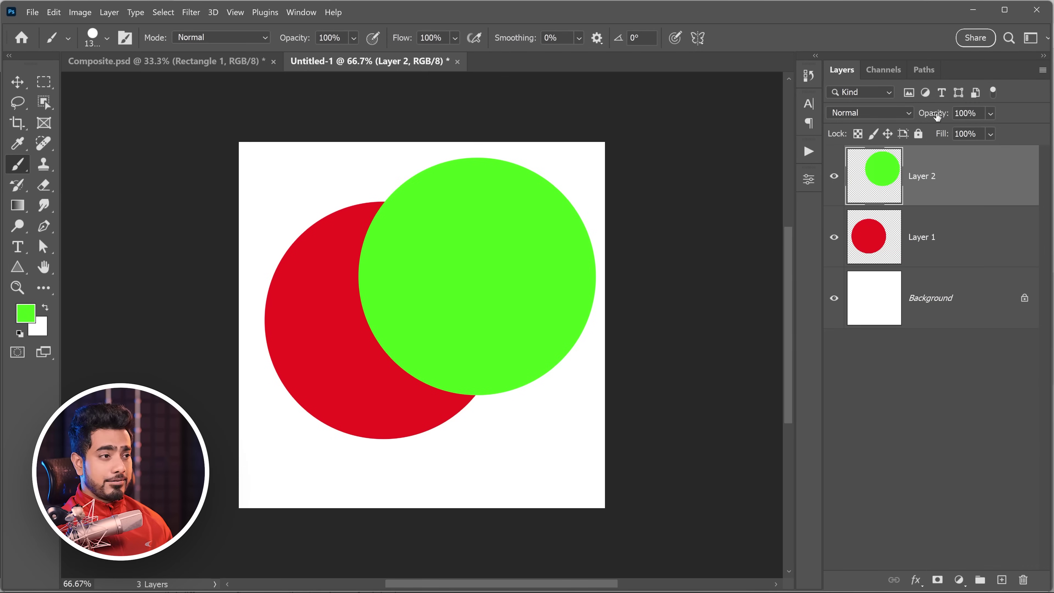
Step: Lower the green circle layer's opacity to 58% and 30%, and return it to 100%
{"action": "mouse_move", "coordinate": [930, 117]}
{"action": "left_mouse_down"}
{"action": "mouse_move", "coordinate": [941, 118]}
{"action": "mouse_move", "coordinate": [928, 117]}
{"action": "left_mouse_up"}
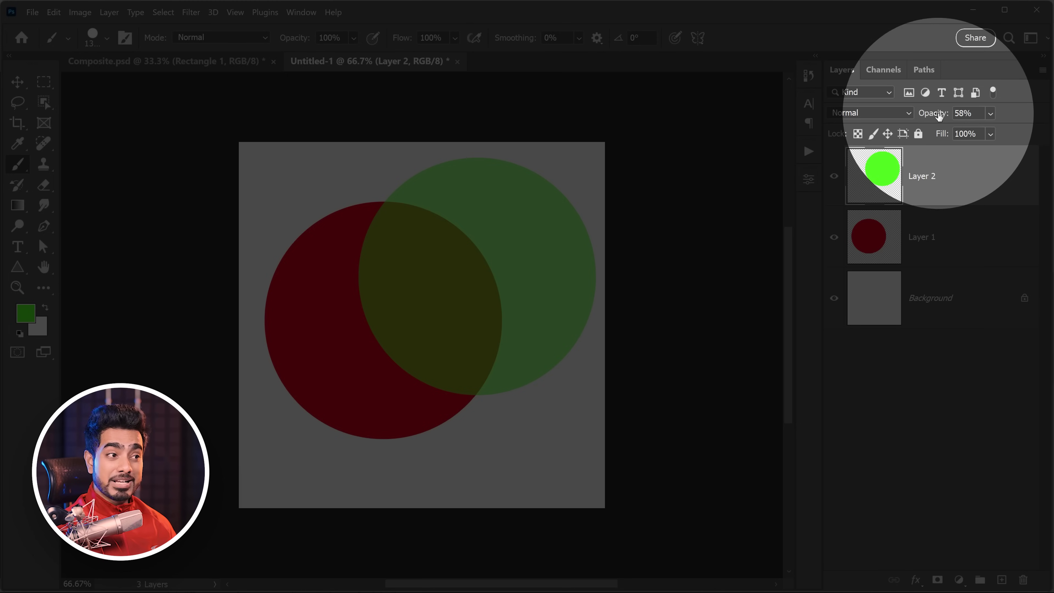
{"action": "left_click_drag", "start_coordinate": [939, 117], "coordinate": [934, 117]}
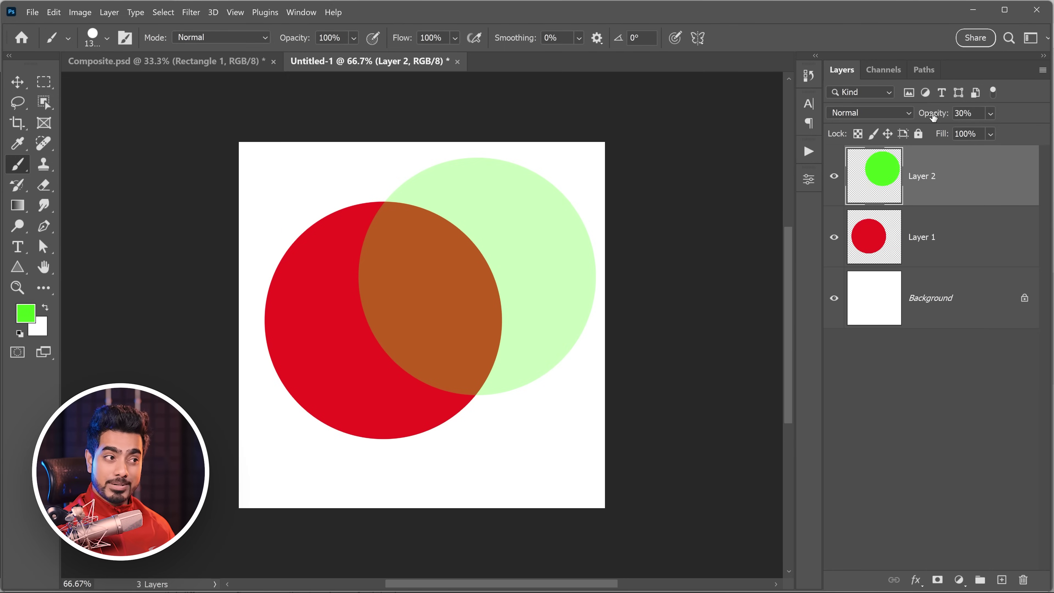
{"action": "left_click_drag", "start_coordinate": [932, 118], "coordinate": [961, 118]}
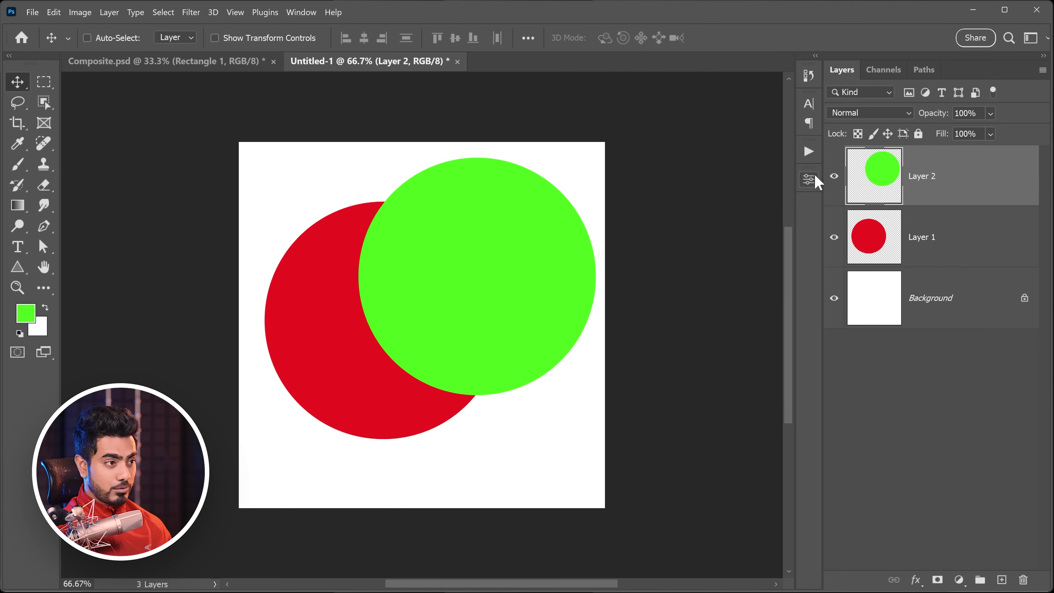
Step: Display the History panel and enlarge it to fit the full list of recorded states
{"action": "left_click", "coordinate": [808, 76]}
{"action": "left_click", "coordinate": [808, 76]}
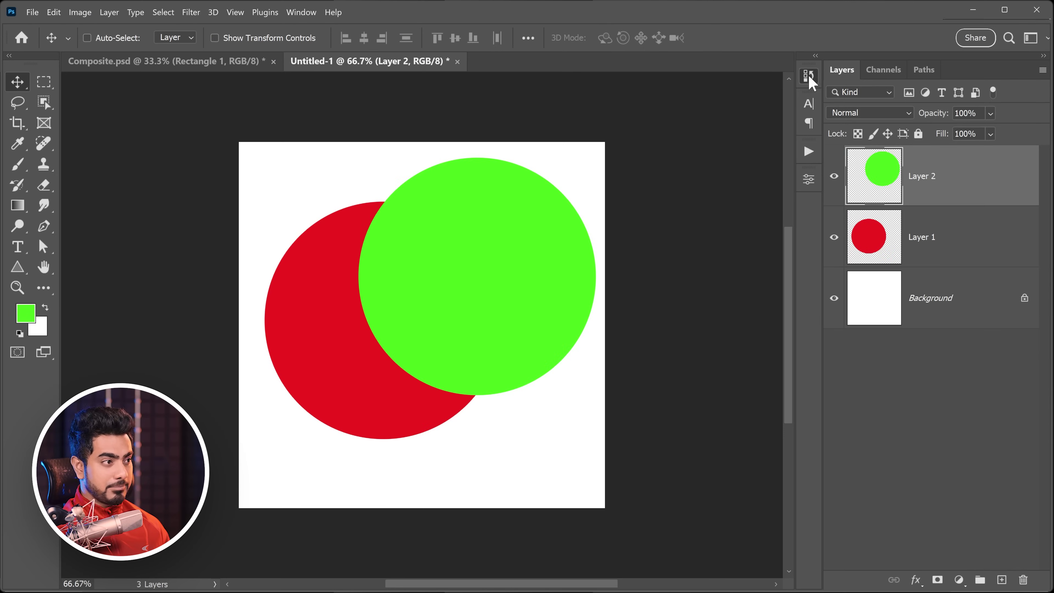
{"action": "left_click", "coordinate": [295, 19]}
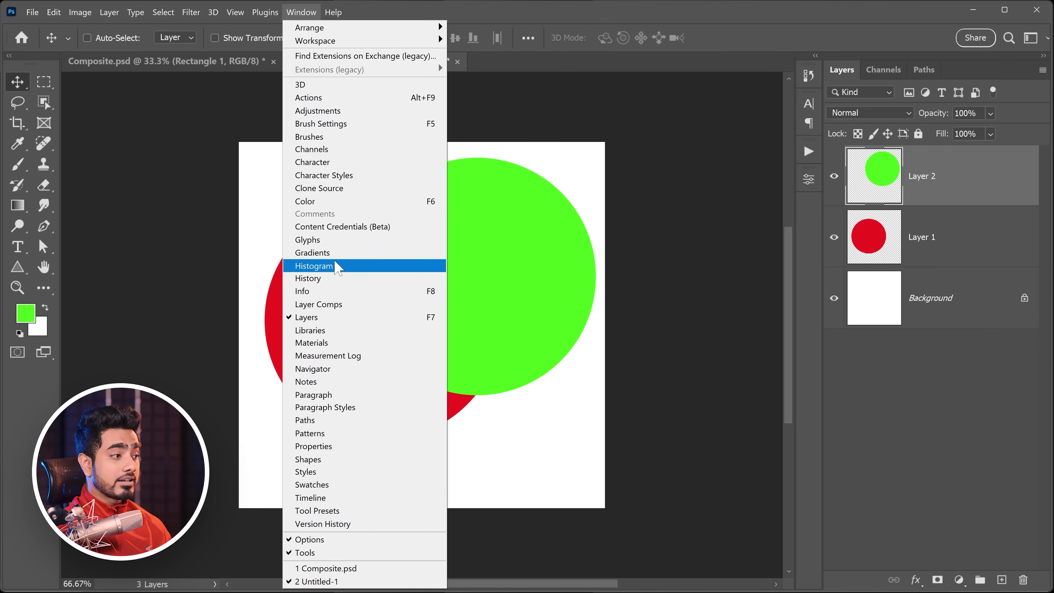
{"action": "left_click", "coordinate": [336, 278]}
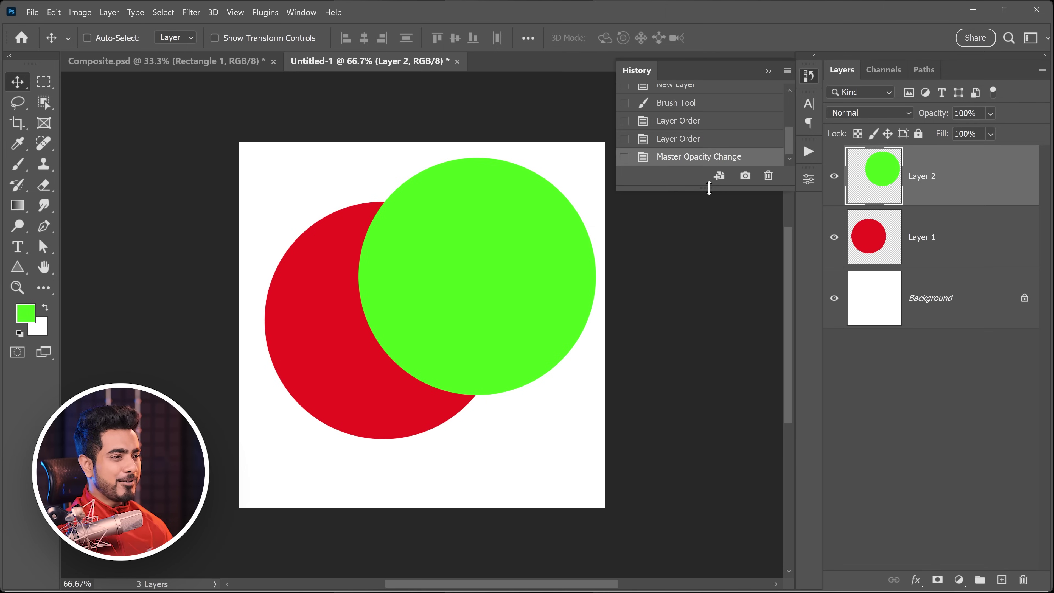
{"action": "left_click_drag", "start_coordinate": [709, 188], "coordinate": [705, 454]}
Step: On a new layer, paint four slanted blue strokes across the circles with the Brush tool at size 250
{"action": "left_click", "coordinate": [1002, 580]}
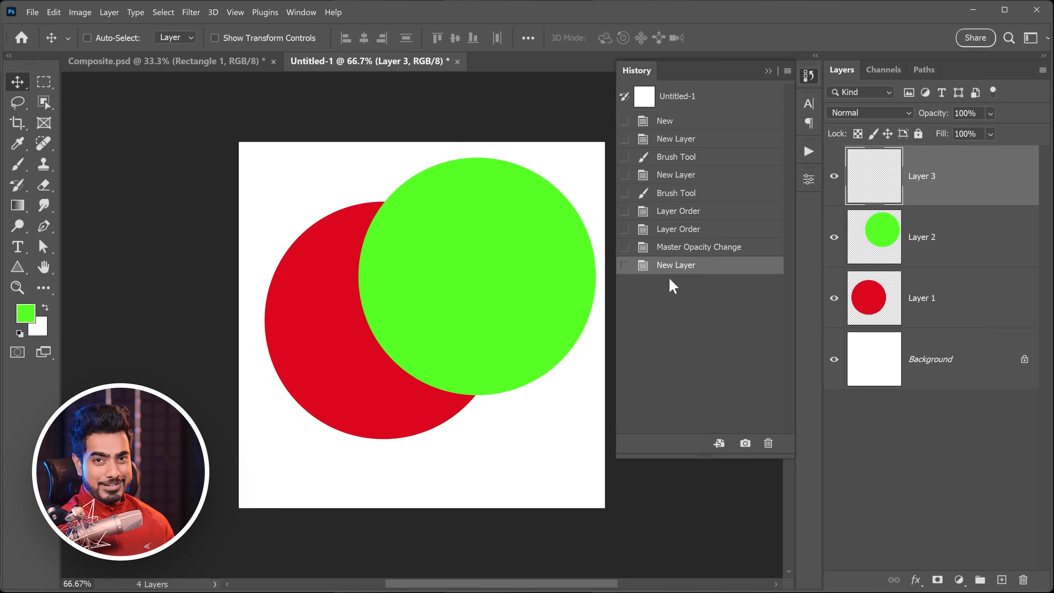
{"action": "left_click", "coordinate": [17, 169]}
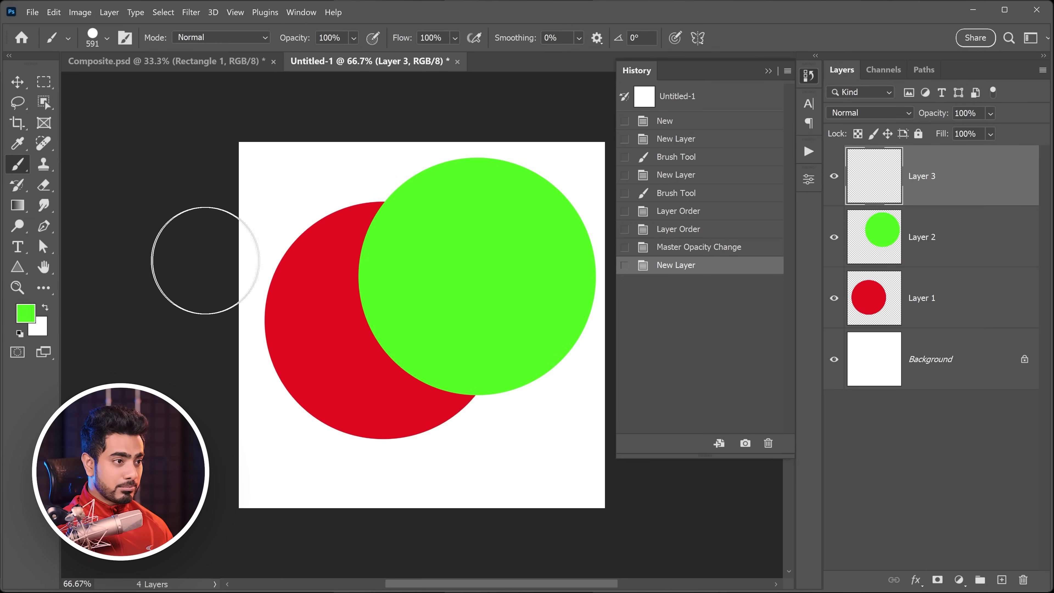
{"action": "left_click", "coordinate": [28, 317]}
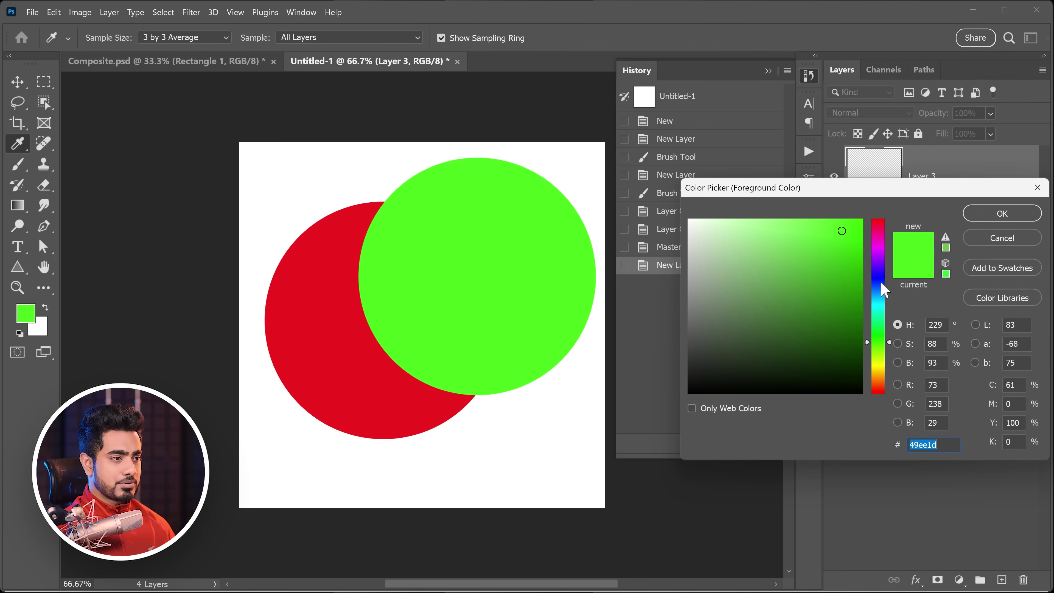
{"action": "left_click", "coordinate": [883, 289]}
{"action": "left_click", "coordinate": [1002, 213]}
{"action": "left_click_drag", "start_coordinate": [313, 226], "coordinate": [282, 307]}
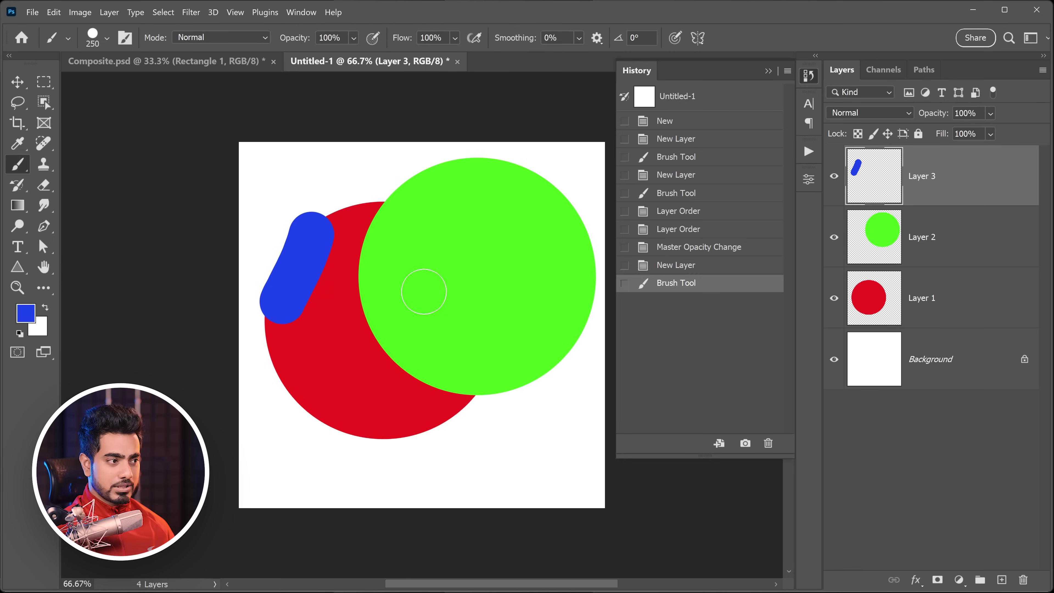
{"action": "left_click_drag", "start_coordinate": [380, 325], "coordinate": [423, 245]}
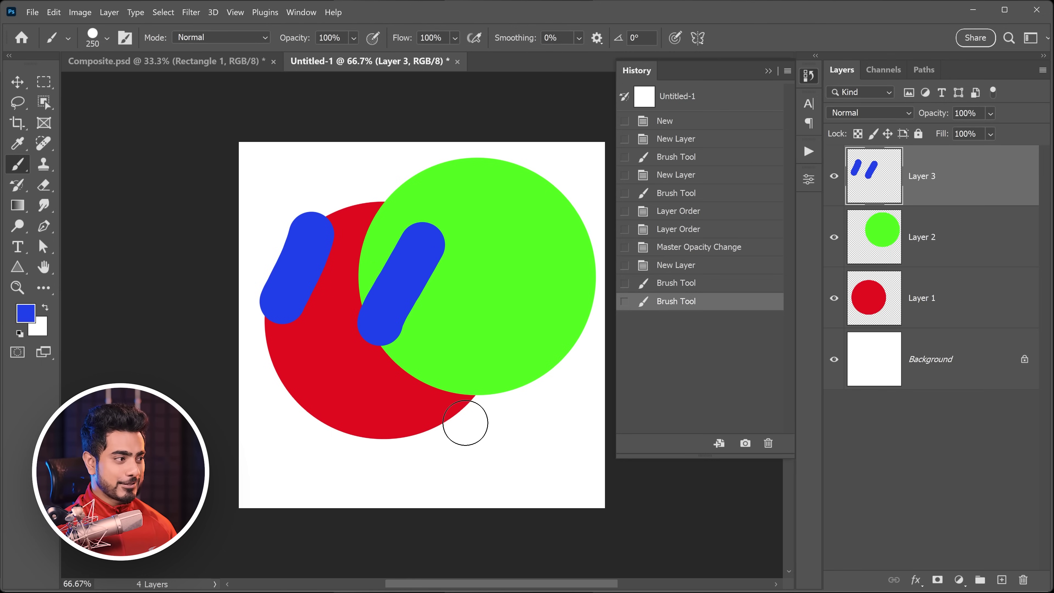
{"action": "left_click_drag", "start_coordinate": [455, 420], "coordinate": [506, 347]}
{"action": "left_click_drag", "start_coordinate": [526, 231], "coordinate": [541, 187]}
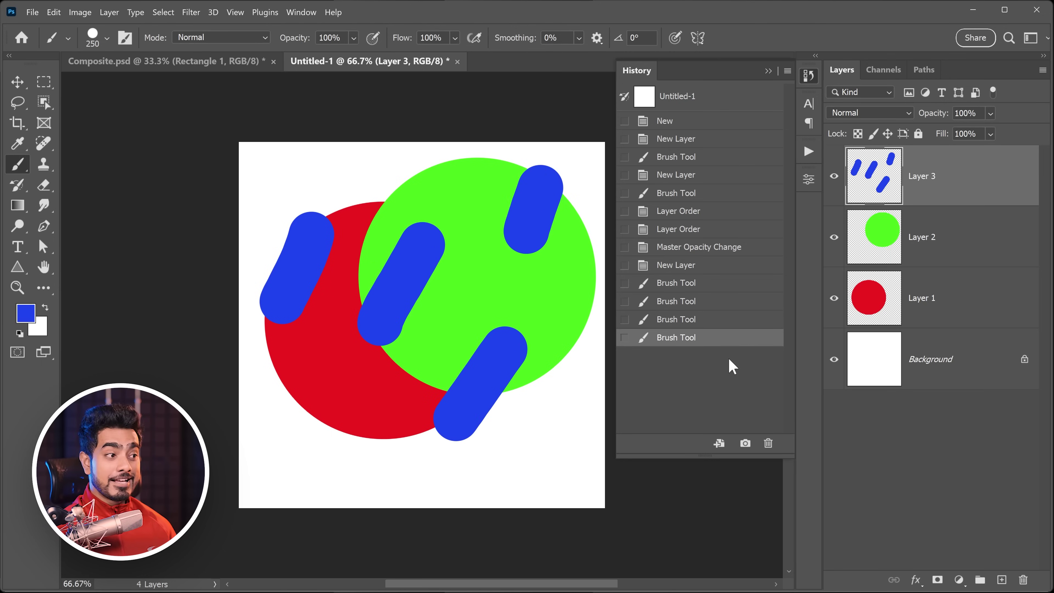
Step: Revert to several earlier history states, including the opacity change and the second circle, and return to the state with all four blue strokes
{"action": "left_click", "coordinate": [707, 319]}
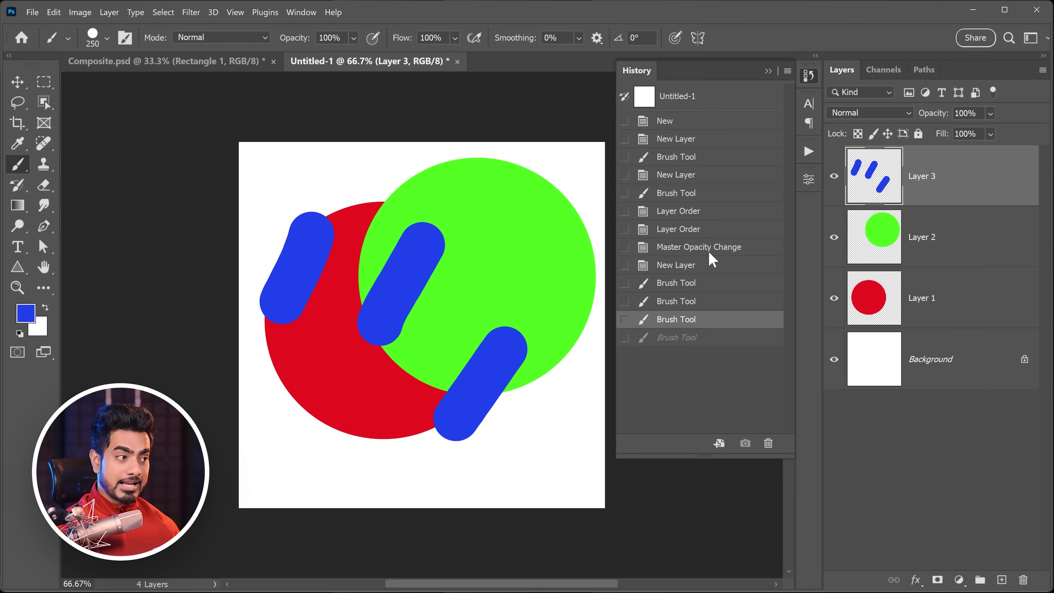
{"action": "left_click", "coordinate": [708, 248]}
{"action": "left_click", "coordinate": [704, 194]}
{"action": "left_click", "coordinate": [705, 283]}
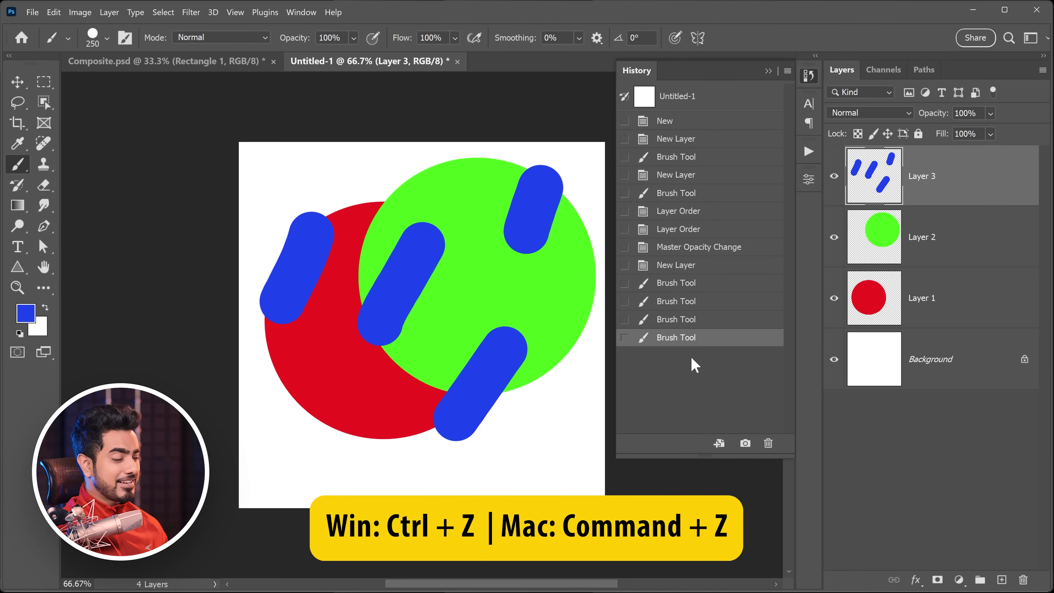
Step: Undo the four blue brush strokes and the creation of their layer, one state at a time
{"action": "key", "text": "ctrl+z"}
{"action": "key", "text": "ctrl+z"}
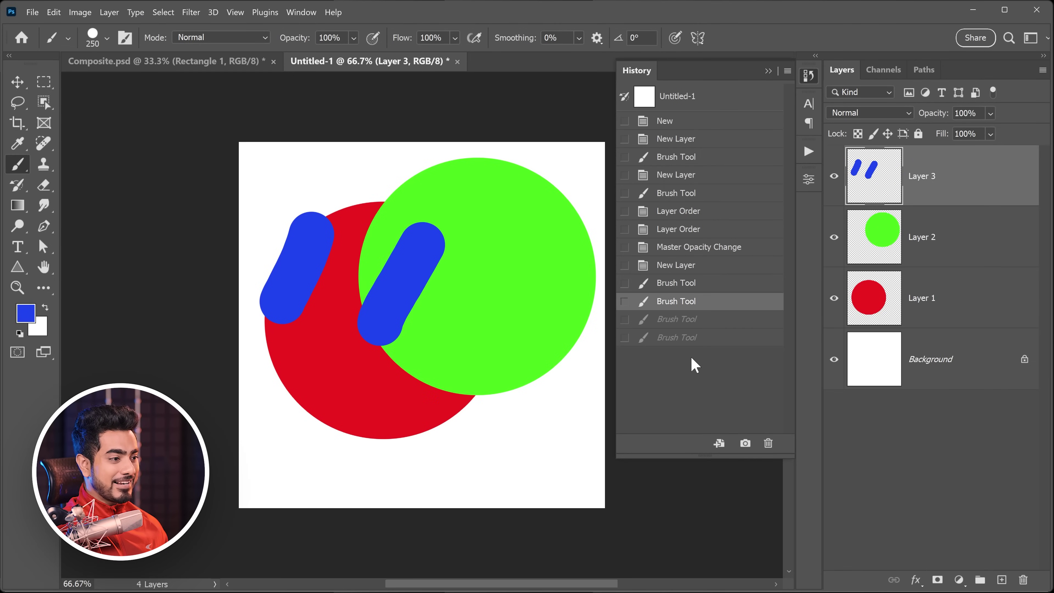
{"action": "key", "text": "ctrl+z"}
{"action": "key", "text": "ctrl+z"}
{"action": "key", "text": "ctrl+z"}
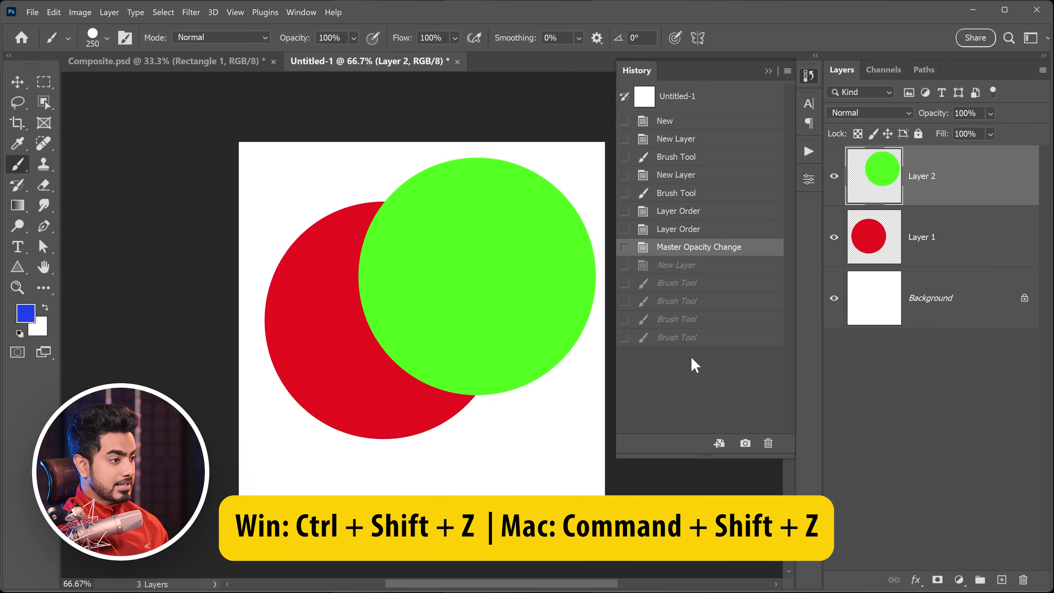
Step: Redo the new layer and its four blue brush strokes, one state at a time
{"action": "key", "text": "ctrl+shift+z"}
{"action": "key", "text": "ctrl+shift+z"}
{"action": "key", "text": "ctrl+shift+z"}
{"action": "key", "text": "ctrl+shift+z"}
{"action": "key", "text": "ctrl+shift+z"}
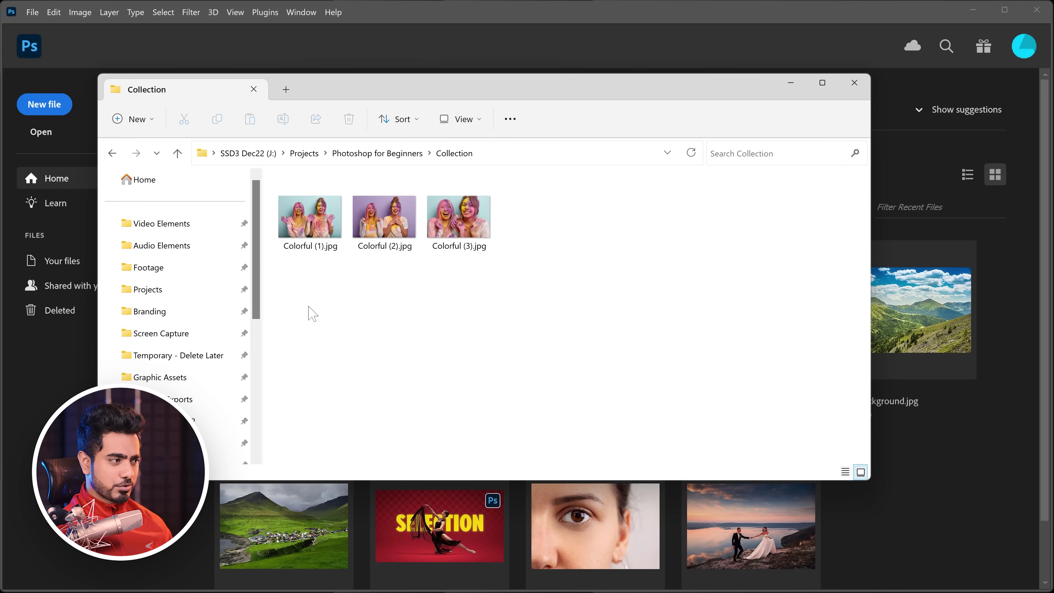
Step: Open Colorful (1).jpg, Colorful (2).jpg and Colorful (3).jpg from the Collection folder, and switch between the documents fitted on screen
{"action": "left_click_drag", "start_coordinate": [308, 307], "coordinate": [900, 260]}
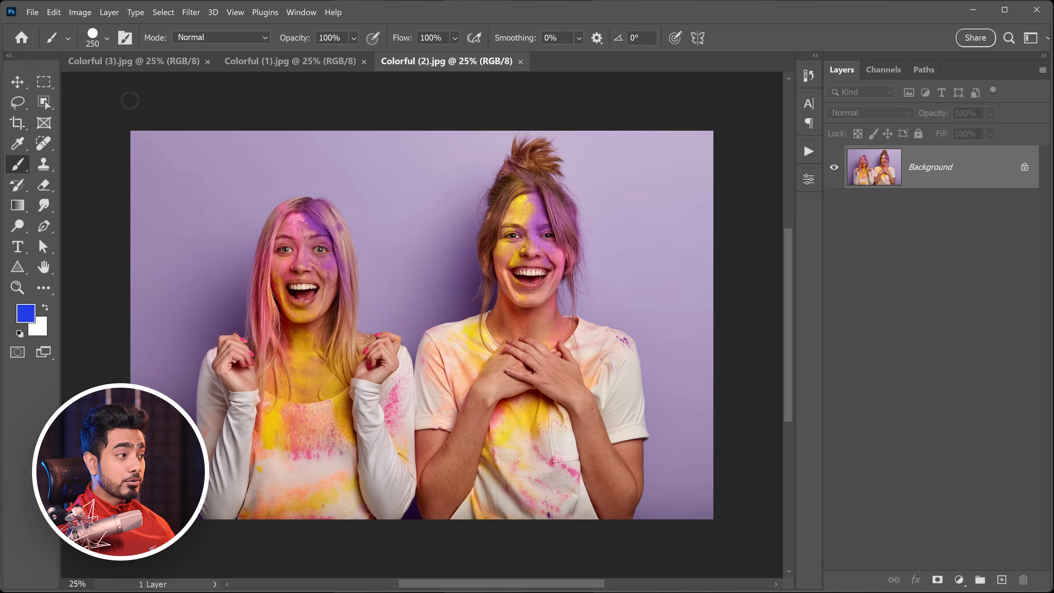
{"action": "left_click", "coordinate": [121, 64]}
{"action": "left_click", "coordinate": [288, 66]}
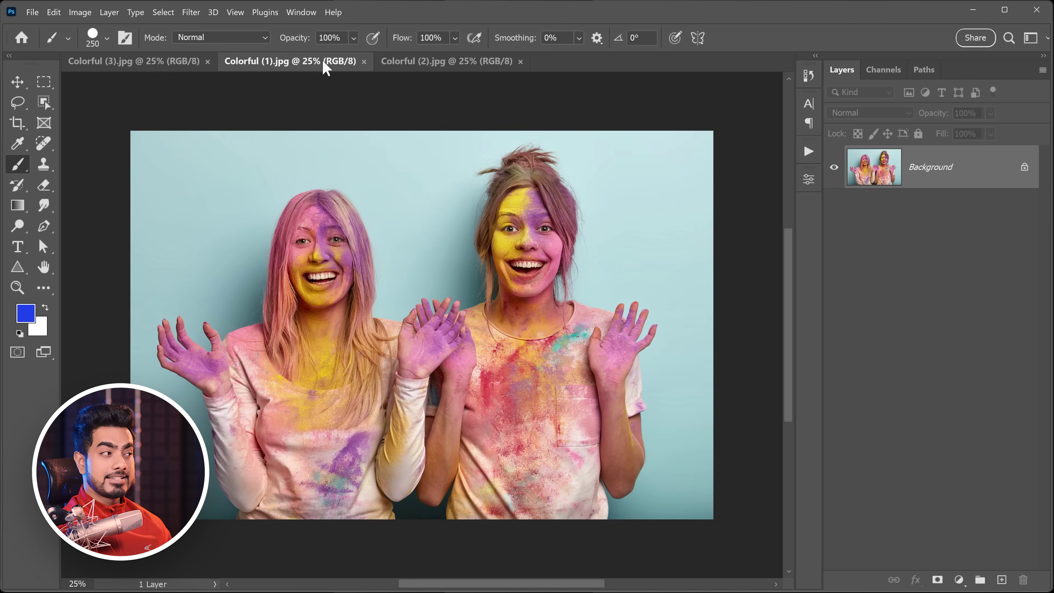
{"action": "left_click", "coordinate": [452, 67]}
{"action": "key", "text": "ctrl+0"}
{"action": "left_click", "coordinate": [334, 66]}
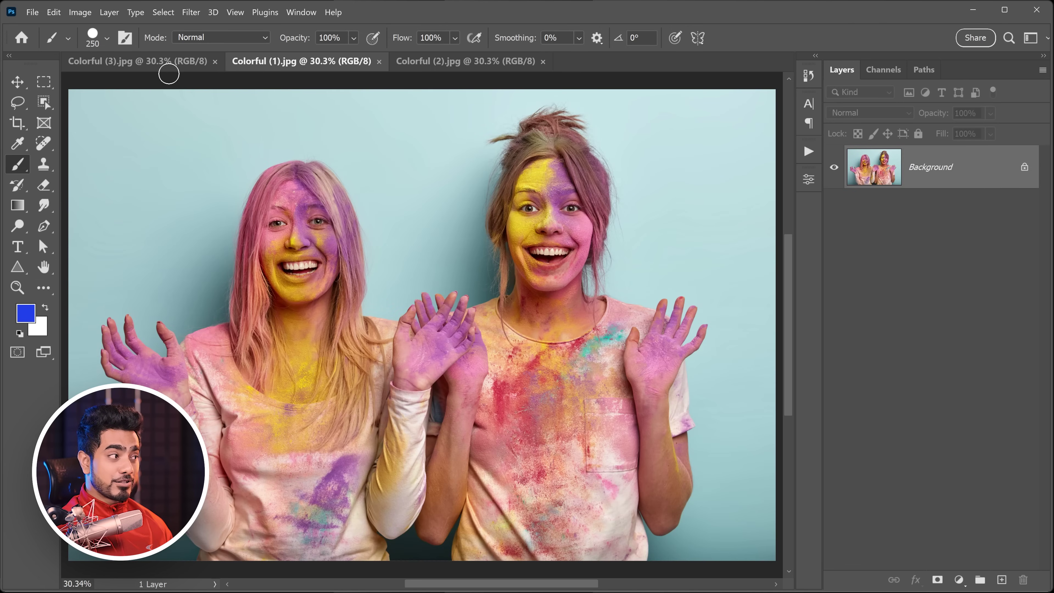
{"action": "left_click", "coordinate": [178, 66]}
{"action": "left_click", "coordinate": [324, 65]}
{"action": "left_click", "coordinate": [454, 66]}
Step: Detach the three Colorful images into separate floating windows and spread them across the workspace
{"action": "scroll", "coordinate": [442, 184], "scroll_direction": "down", "scroll_amount": 5}
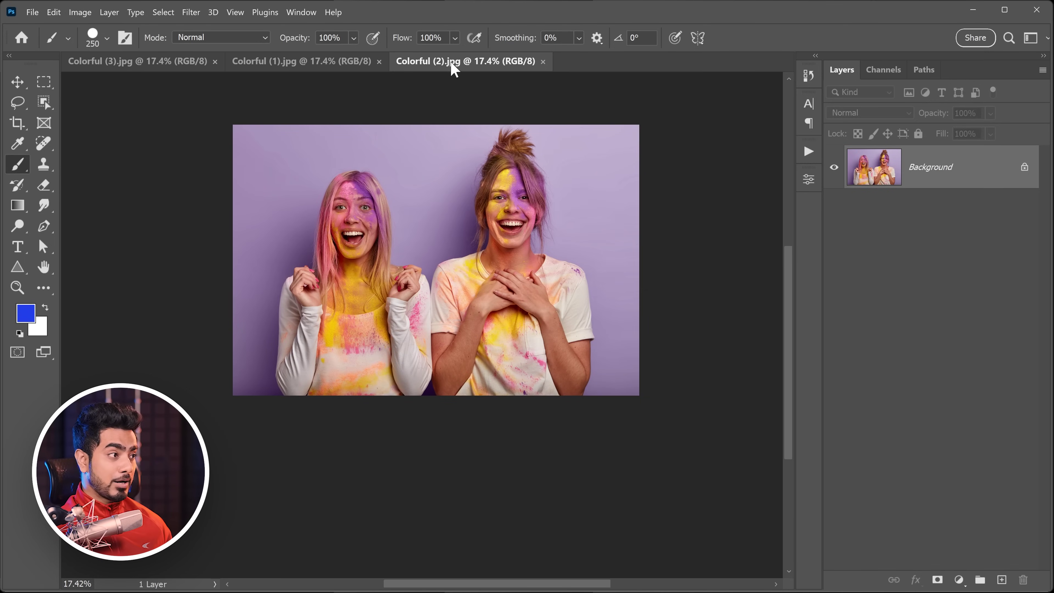
{"action": "left_click_drag", "start_coordinate": [455, 68], "coordinate": [614, 205]}
{"action": "left_click_drag", "start_coordinate": [296, 66], "coordinate": [328, 198]}
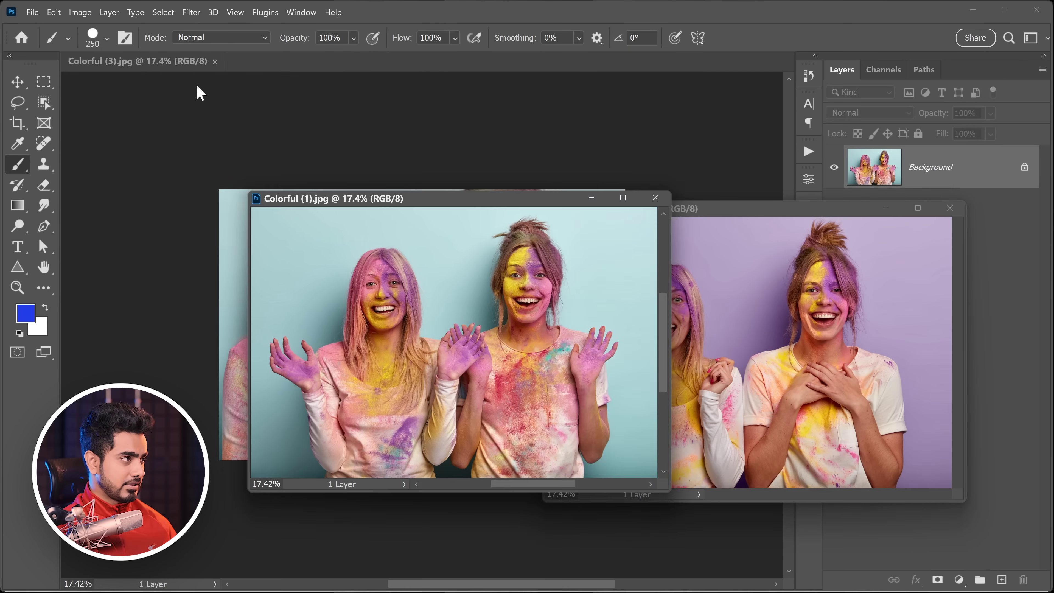
{"action": "left_click_drag", "start_coordinate": [195, 63], "coordinate": [305, 100]}
{"action": "left_click_drag", "start_coordinate": [541, 207], "coordinate": [641, 97]}
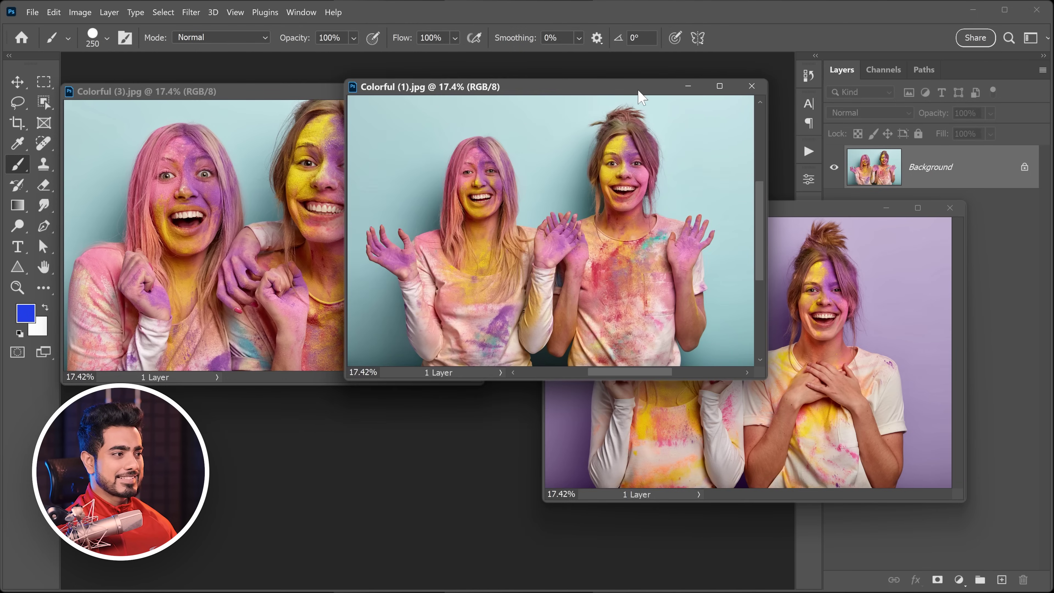
Step: Consolidate all the floating document windows into tabs and switch to Colorful (3).jpg
{"action": "left_click", "coordinate": [803, 213]}
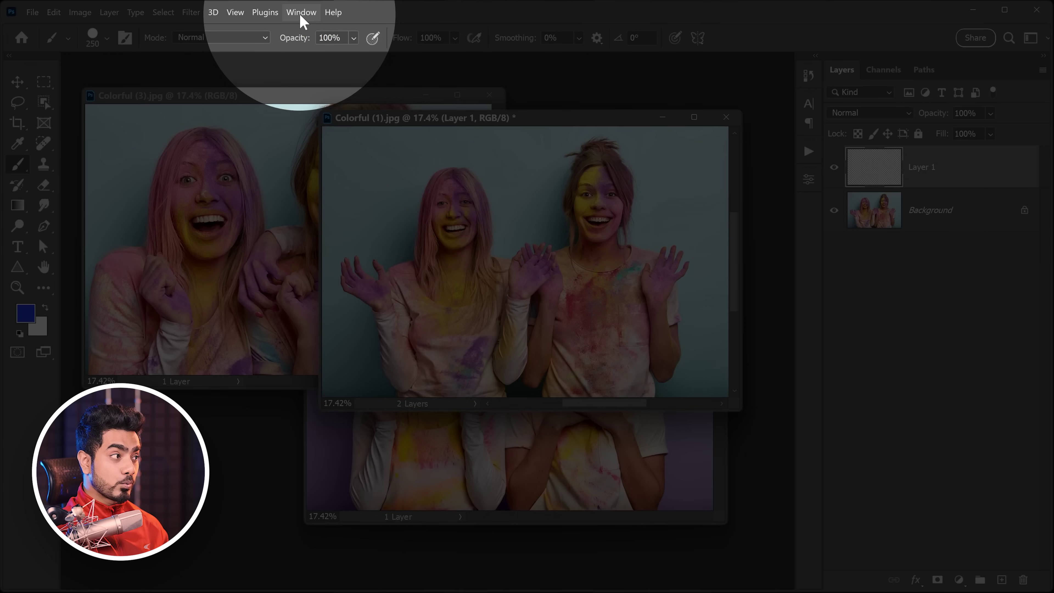
{"action": "left_click", "coordinate": [300, 12]}
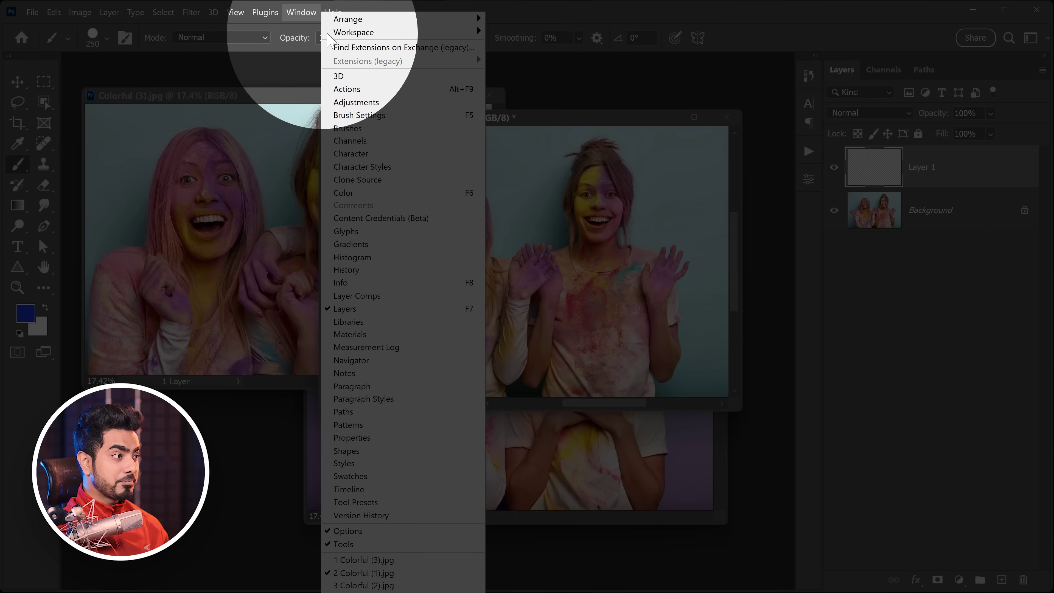
{"action": "mouse_move", "coordinate": [352, 22]}
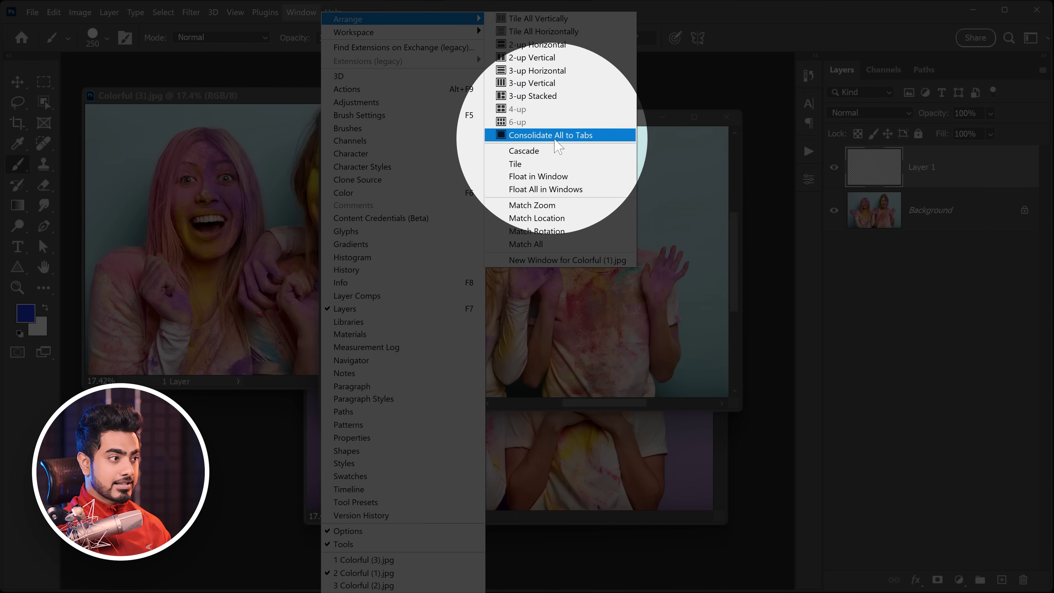
{"action": "left_click", "coordinate": [557, 136]}
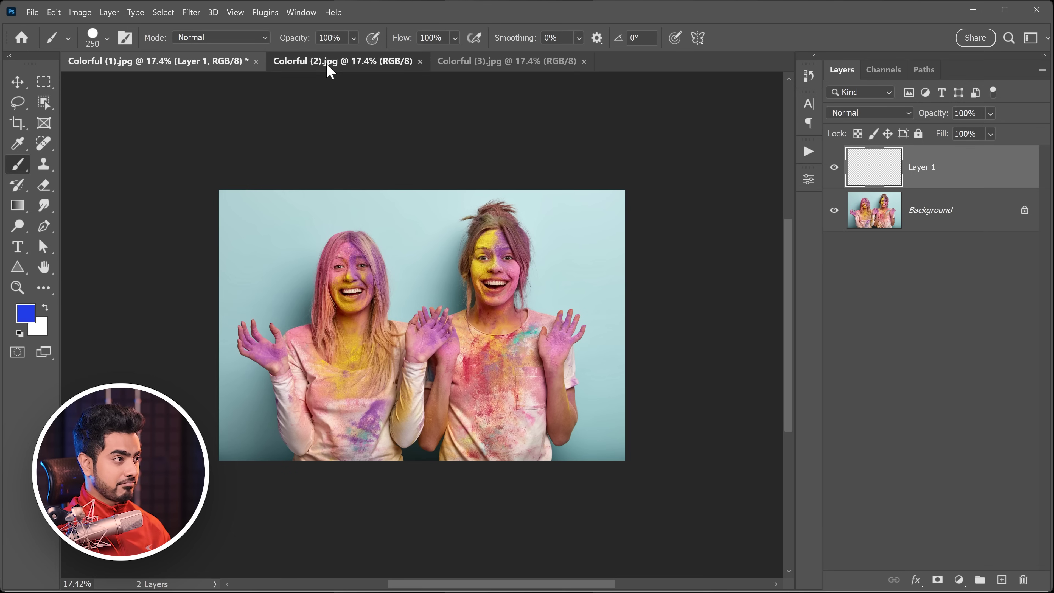
{"action": "left_click", "coordinate": [498, 66]}
{"action": "left_click", "coordinate": [497, 67]}
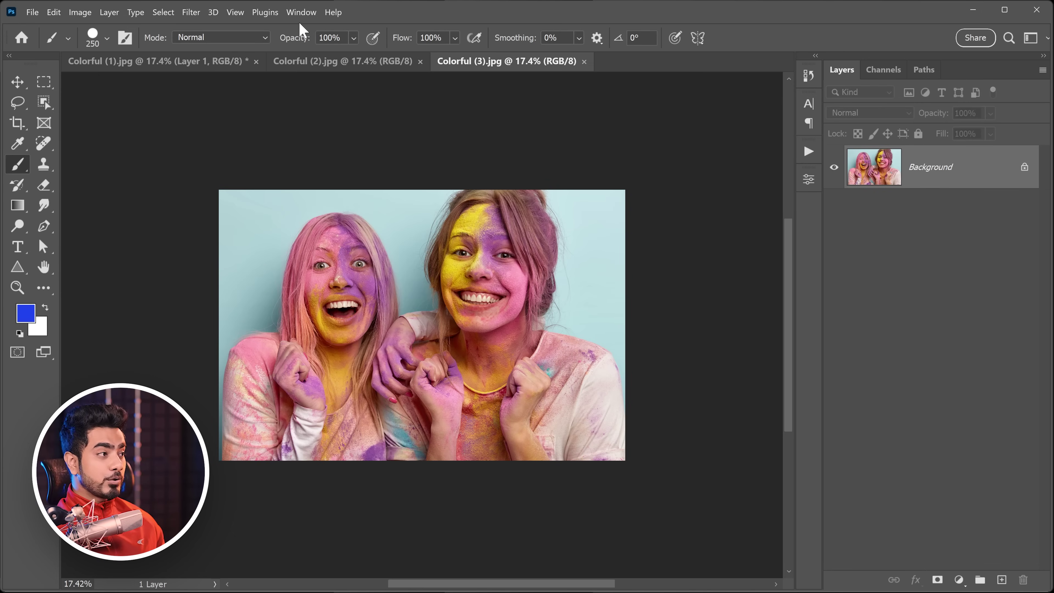
Step: Arrange the three documents in a 3-up Vertical layout and zoom all their windows together, out to about 8%
{"action": "left_click", "coordinate": [301, 13]}
{"action": "mouse_move", "coordinate": [359, 23]}
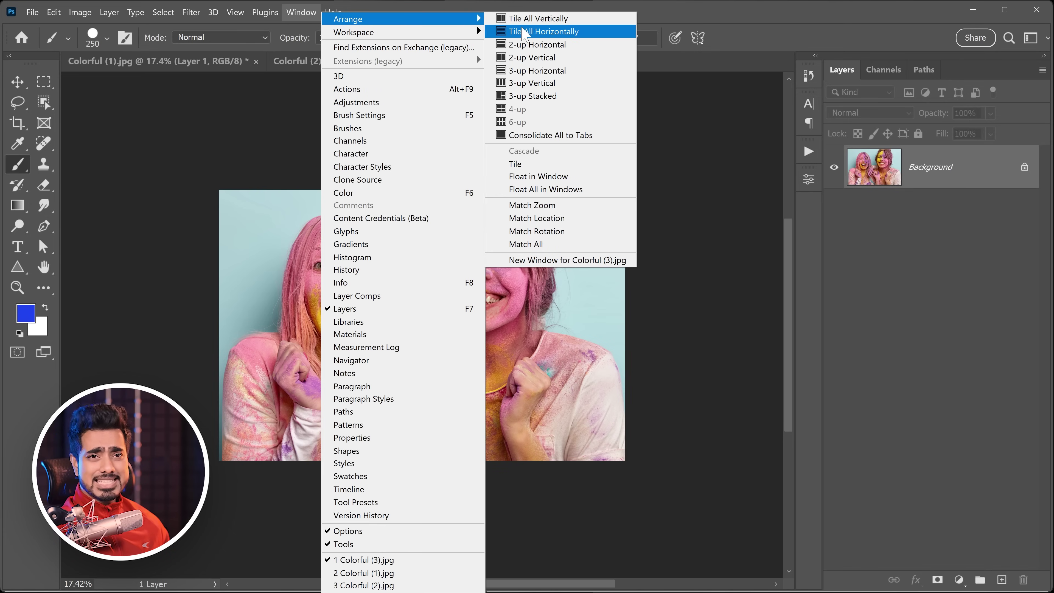
{"action": "left_click", "coordinate": [548, 84]}
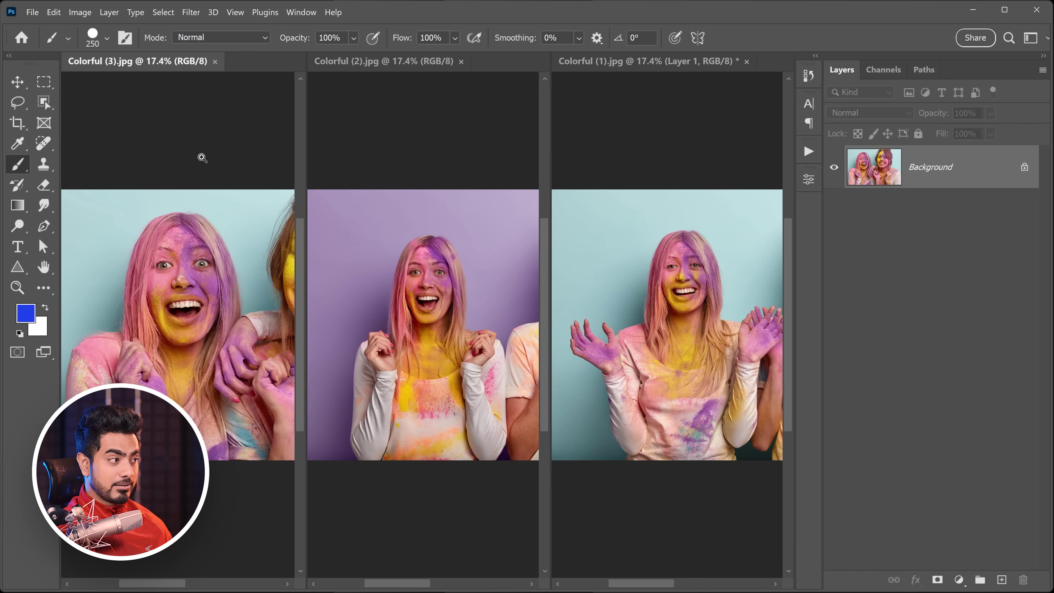
{"action": "scroll", "coordinate": [202, 158], "scroll_direction": "down", "scroll_amount": 3}
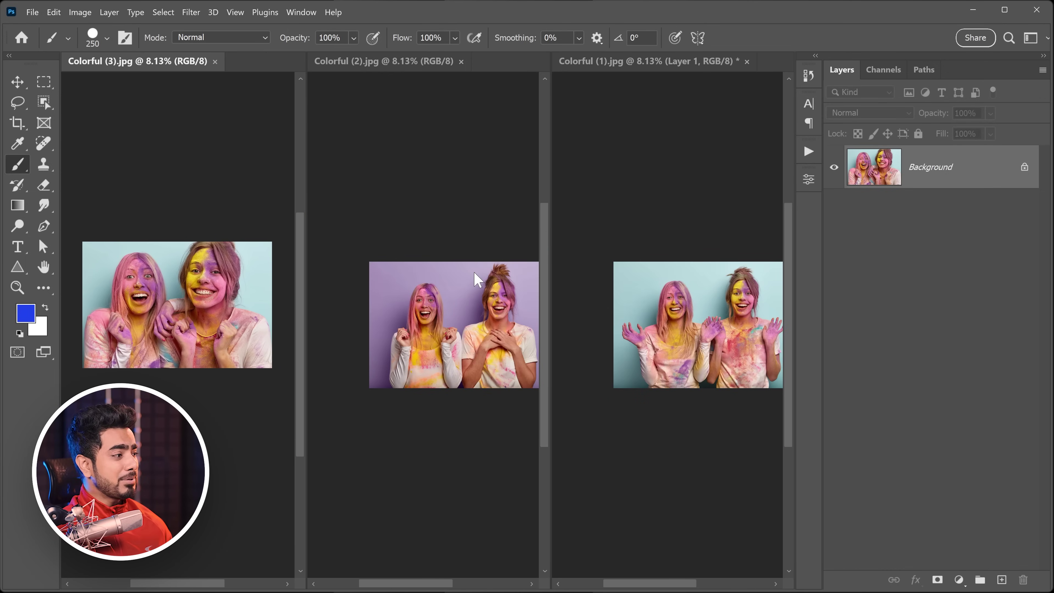
{"action": "left_click", "coordinate": [17, 287]}
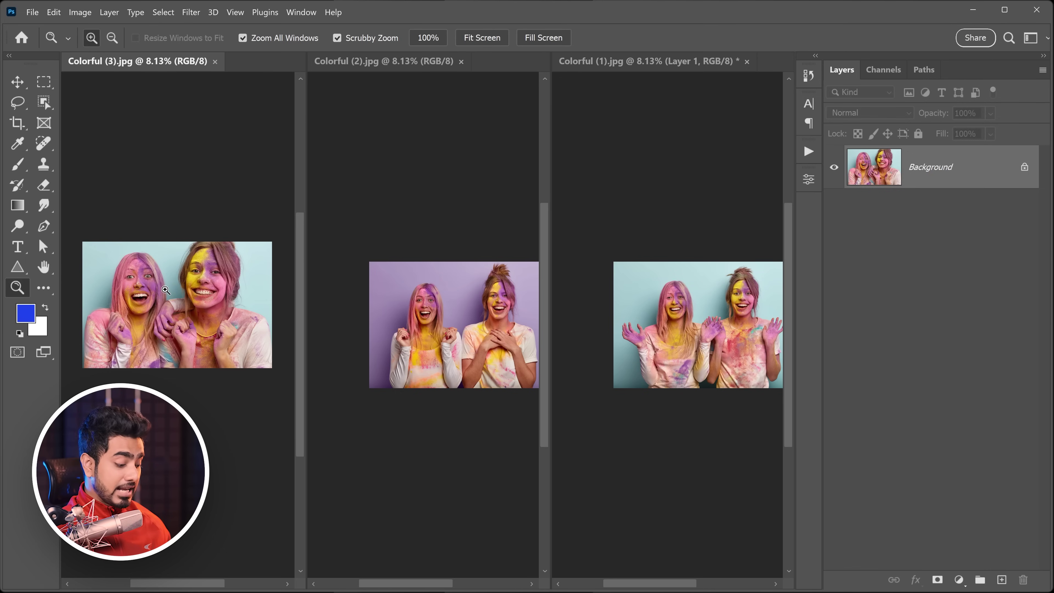
{"action": "mouse_move", "coordinate": [181, 286]}
{"action": "left_mouse_down"}
{"action": "mouse_move", "coordinate": [160, 243]}
{"action": "mouse_move", "coordinate": [210, 277]}
{"action": "mouse_move", "coordinate": [194, 302]}
{"action": "mouse_move", "coordinate": [180, 293]}
{"action": "mouse_move", "coordinate": [193, 258]}
{"action": "mouse_move", "coordinate": [187, 293]}
{"action": "left_mouse_up"}
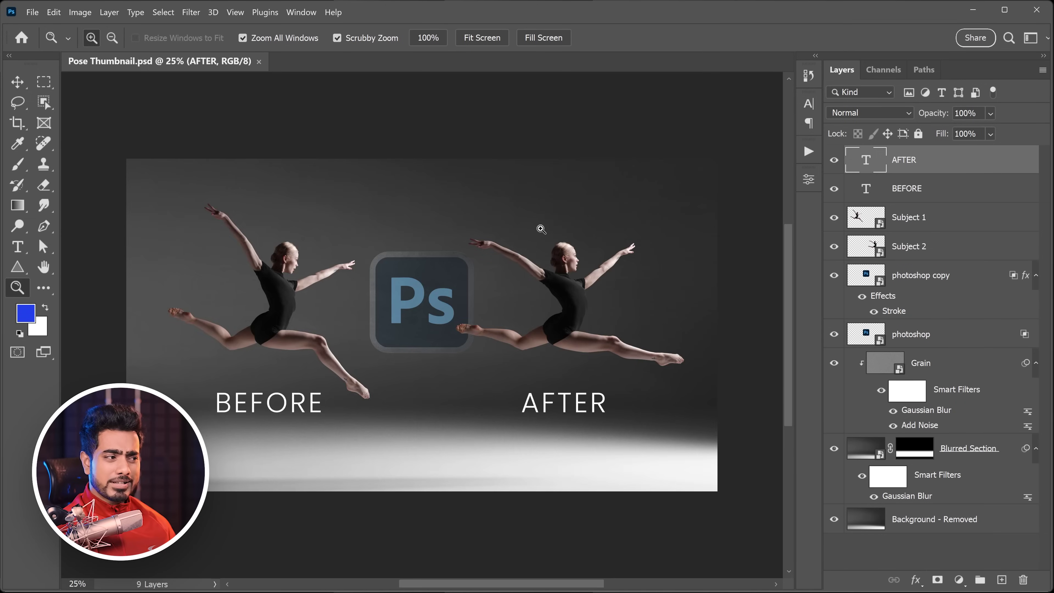
Step: In Pose Thumbnail.psd, set the area around the canvas to Black, Dark Gray and Light Gray in turn
{"action": "left_click_drag", "start_coordinate": [541, 228], "coordinate": [490, 263]}
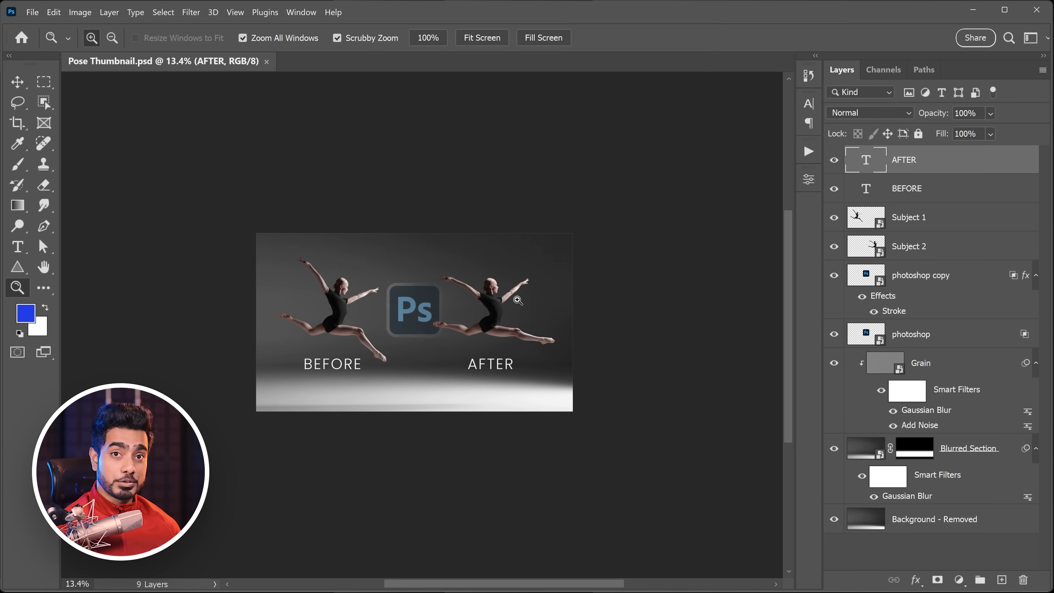
{"action": "left_click", "coordinate": [414, 214]}
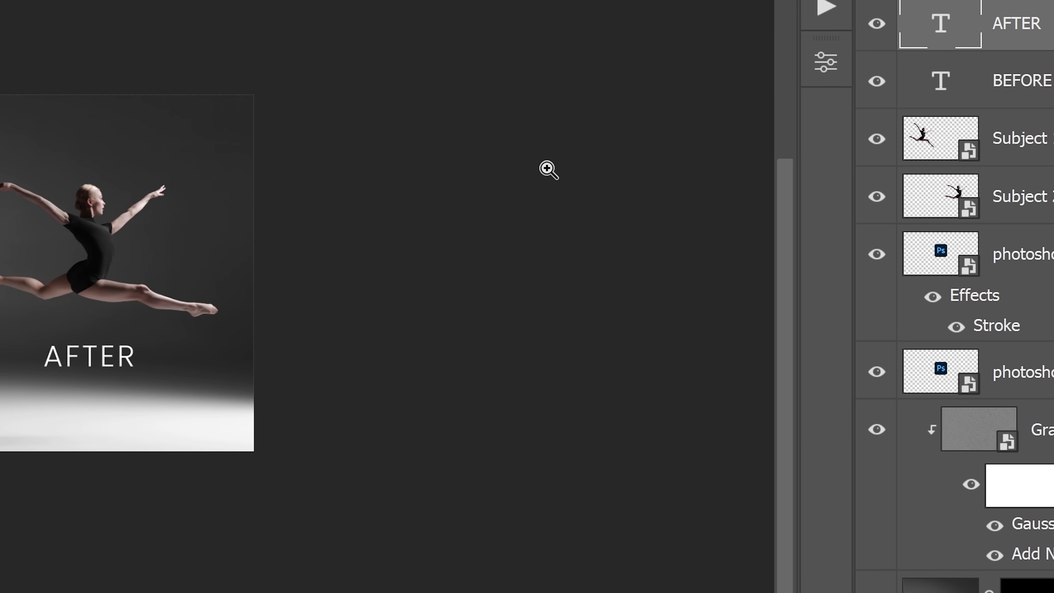
{"action": "right_click", "coordinate": [548, 169]}
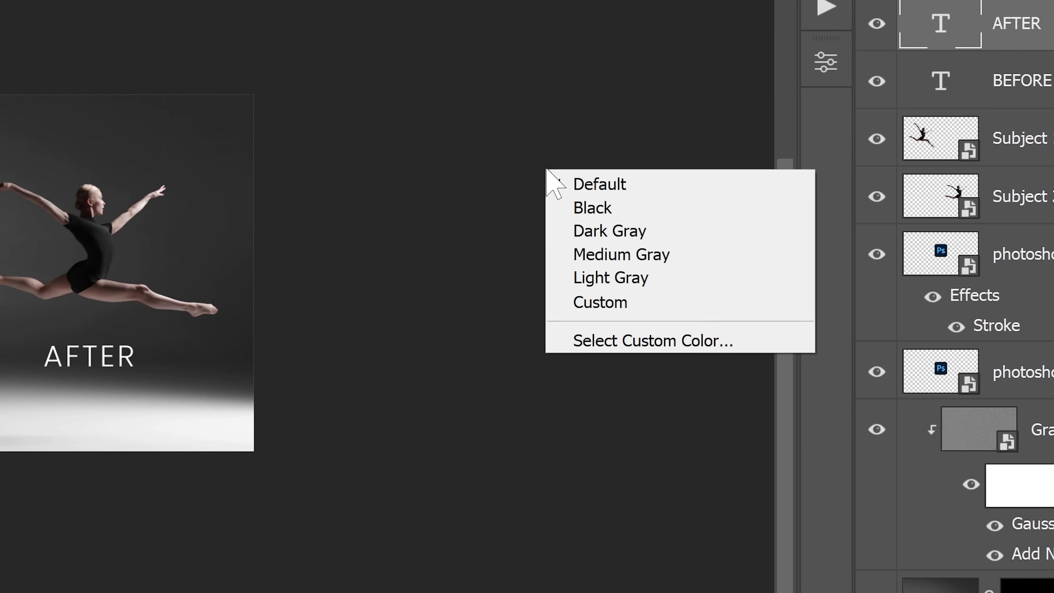
{"action": "left_click", "coordinate": [612, 208]}
{"action": "right_click", "coordinate": [523, 165]}
{"action": "left_click", "coordinate": [581, 230]}
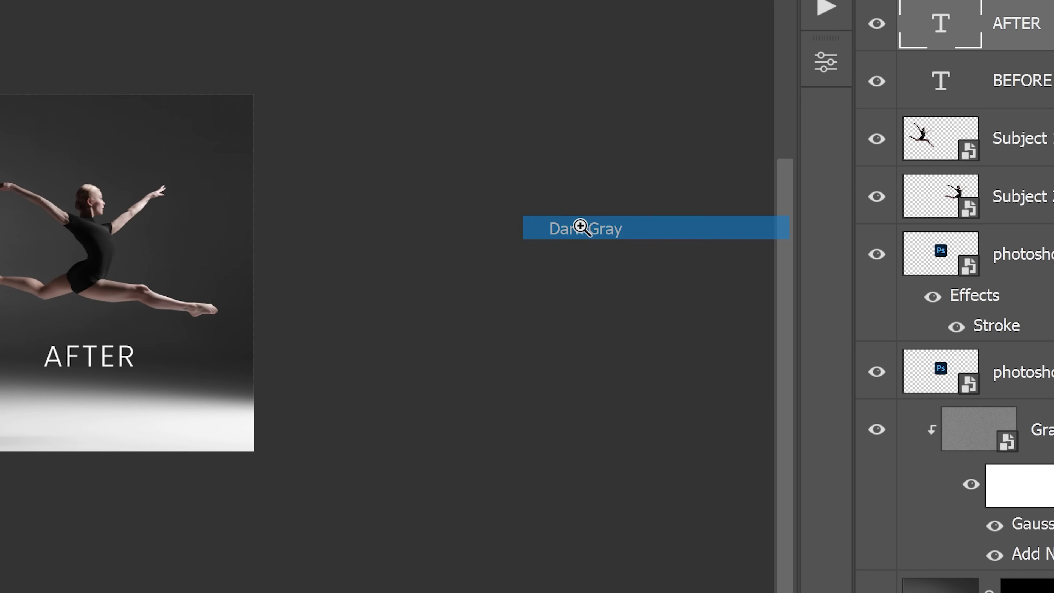
{"action": "right_click", "coordinate": [577, 209]}
{"action": "left_click", "coordinate": [641, 319]}
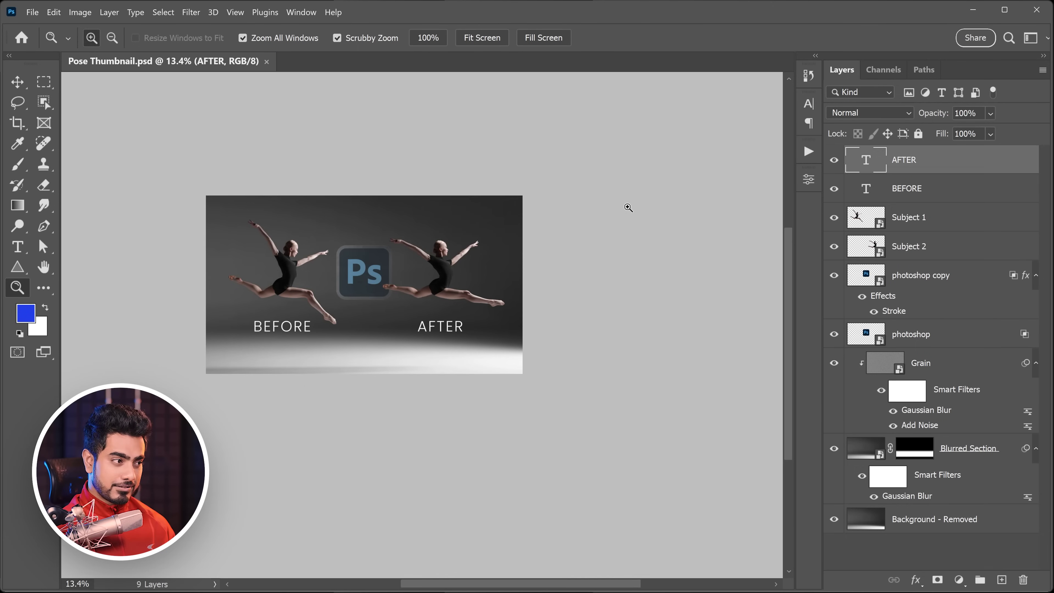
Step: Set the area around the canvas to the custom pale blue color e6faff
{"action": "right_click", "coordinate": [628, 208]}
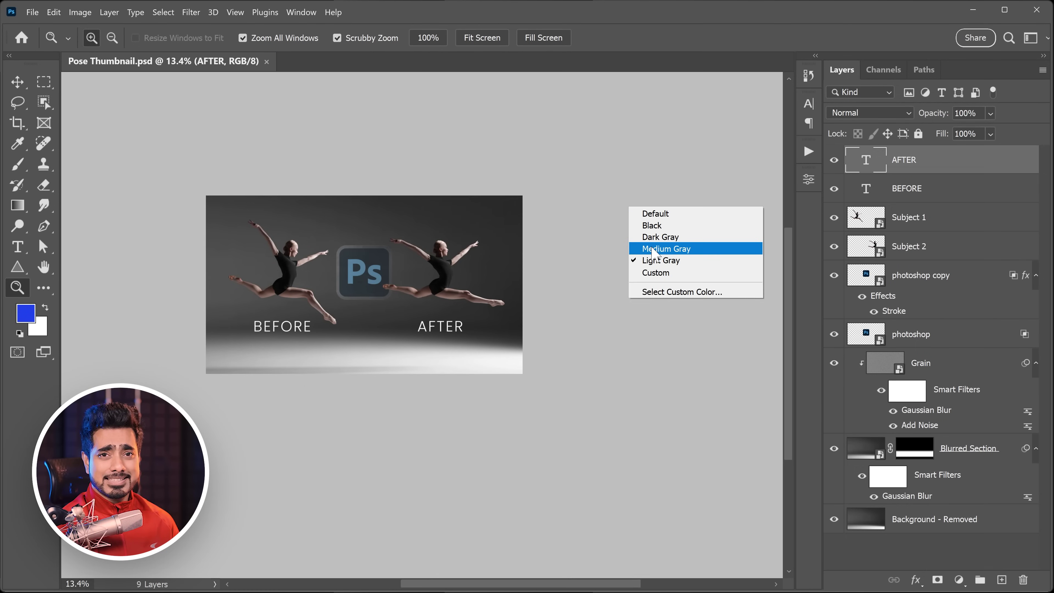
{"action": "left_click", "coordinate": [667, 301]}
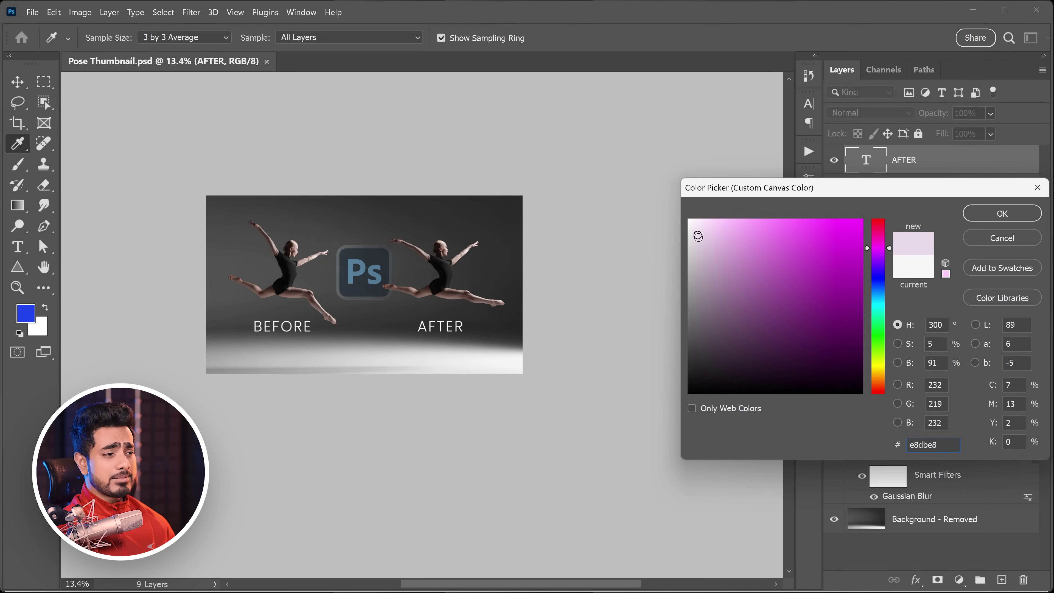
{"action": "left_click_drag", "start_coordinate": [872, 262], "coordinate": [877, 300]}
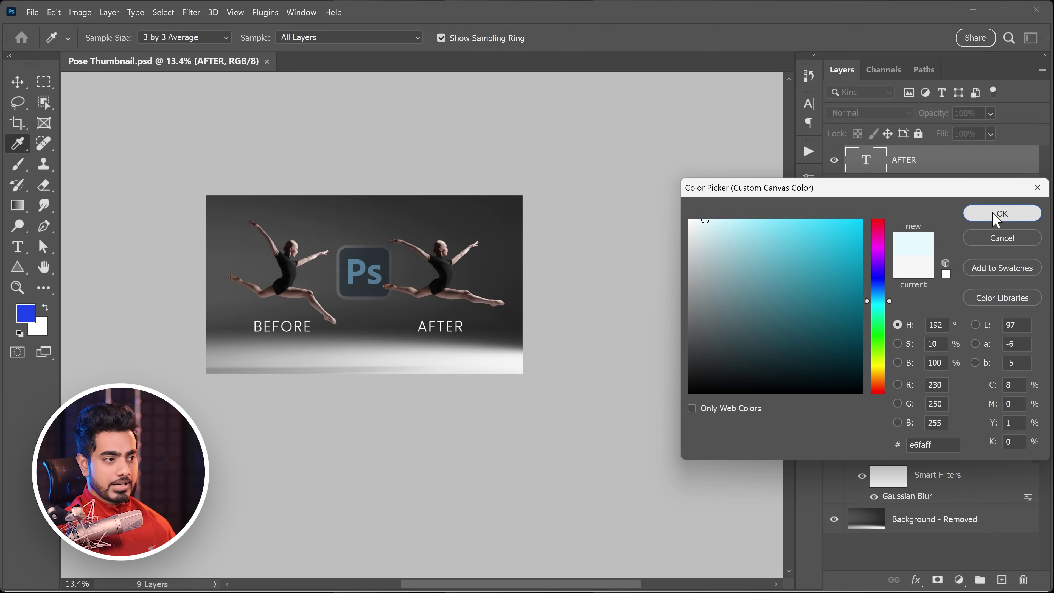
{"action": "left_click", "coordinate": [1002, 213]}
Step: Change the custom color of the area around the canvas to the near-white f8f8f8
{"action": "right_click", "coordinate": [633, 220]}
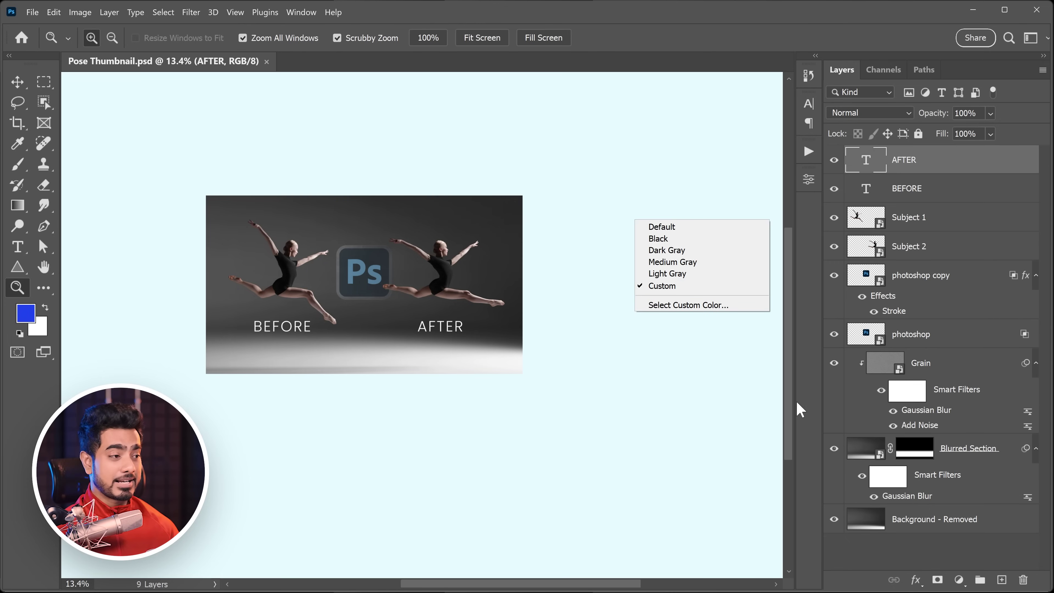
{"action": "left_click", "coordinate": [715, 307]}
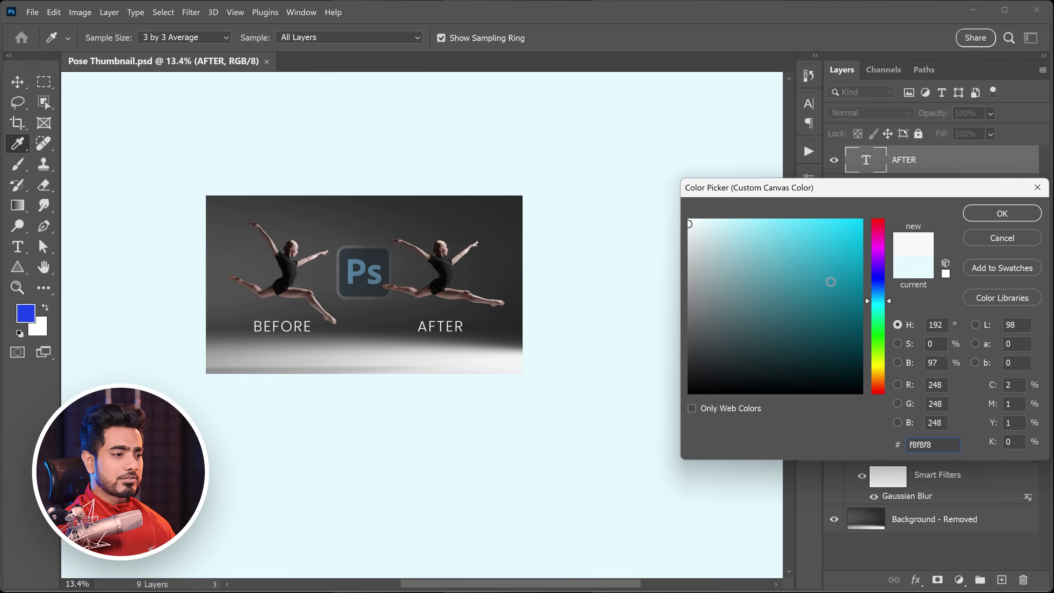
{"action": "key", "text": "z"}
{"action": "left_click", "coordinate": [1002, 213]}
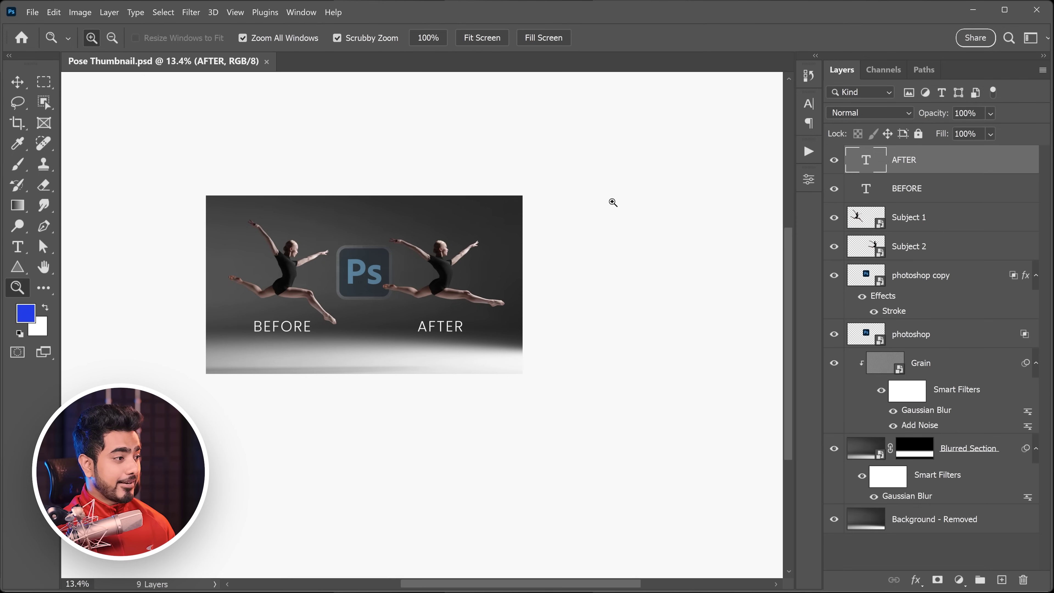
Step: Switch the area around the canvas to Default, to Black and back to the Custom color
{"action": "right_click", "coordinate": [619, 204]}
{"action": "left_click", "coordinate": [649, 212]}
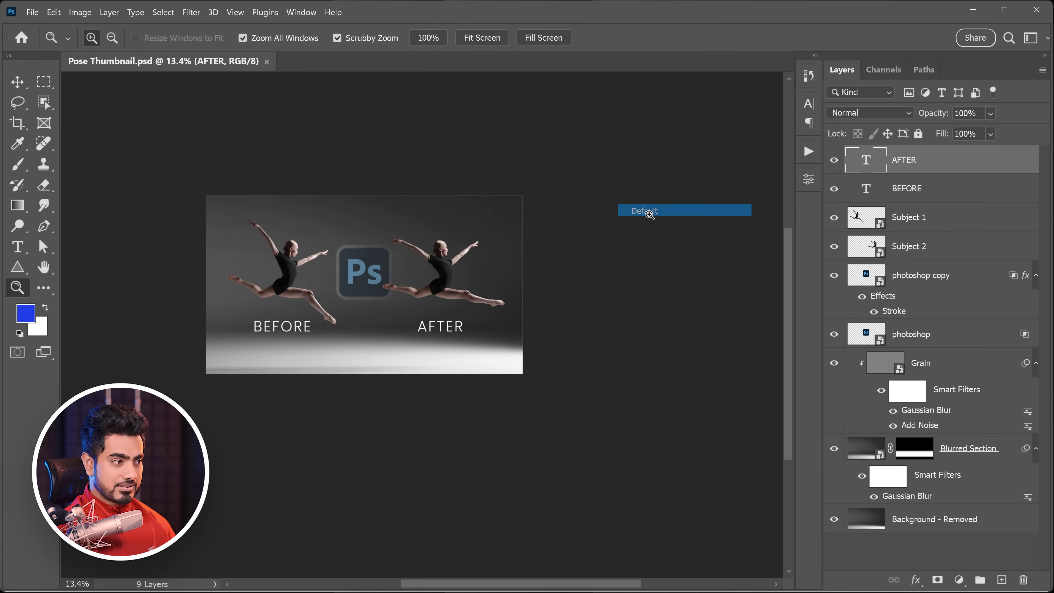
{"action": "right_click", "coordinate": [640, 209]}
{"action": "left_click", "coordinate": [649, 227]}
{"action": "right_click", "coordinate": [636, 217]}
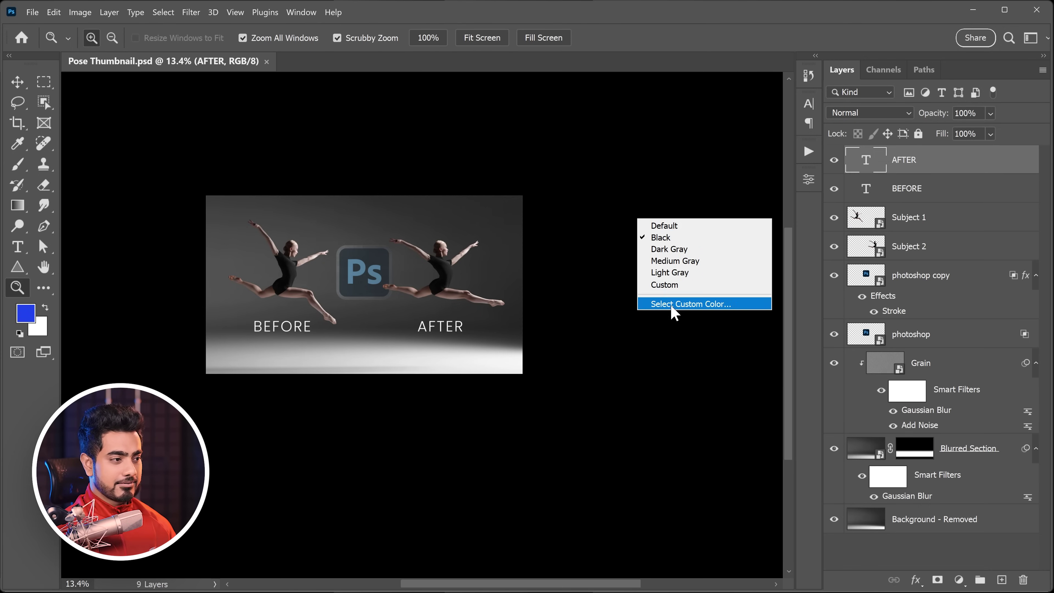
{"action": "left_click", "coordinate": [681, 285]}
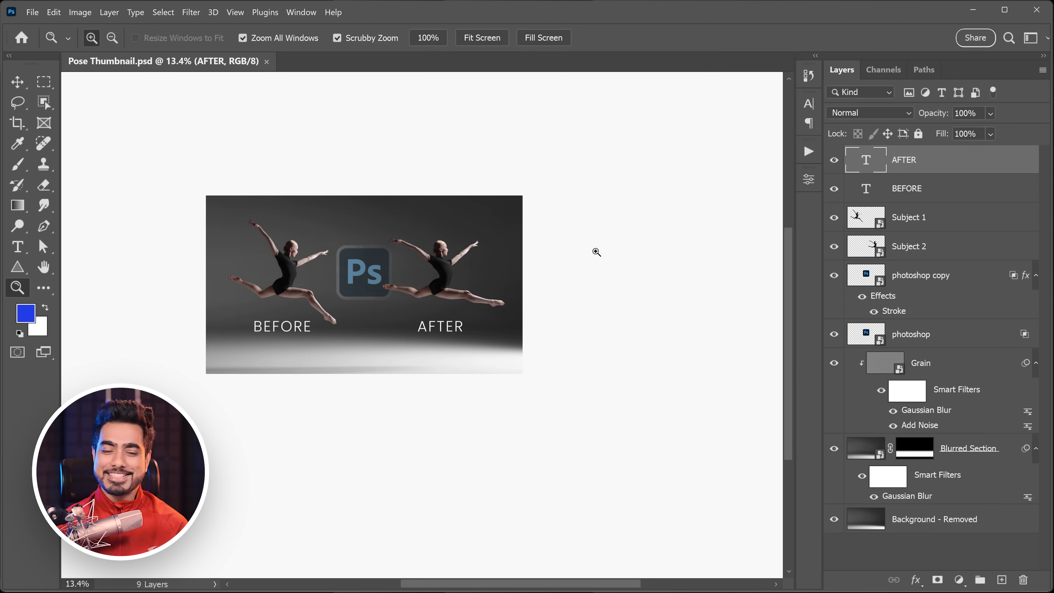
{"action": "right_click", "coordinate": [585, 265]}
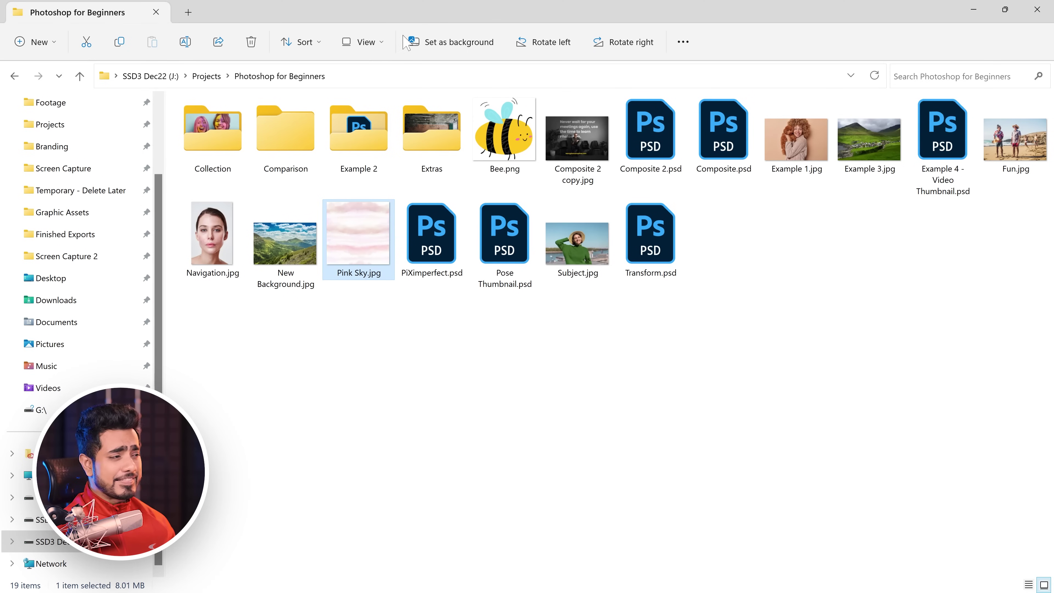
Step: Place Bee.png from the Photoshop for Beginners folder into Pink Sky.jpg at 100% and fit the document on screen
{"action": "double_click", "coordinate": [466, 16]}
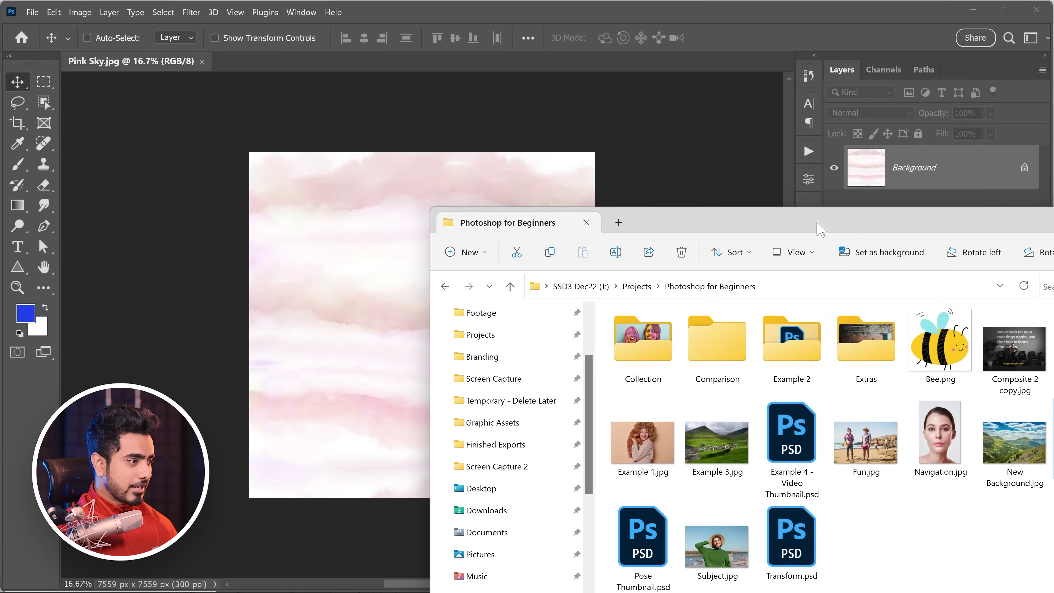
{"action": "left_click_drag", "start_coordinate": [779, 244], "coordinate": [418, 285]}
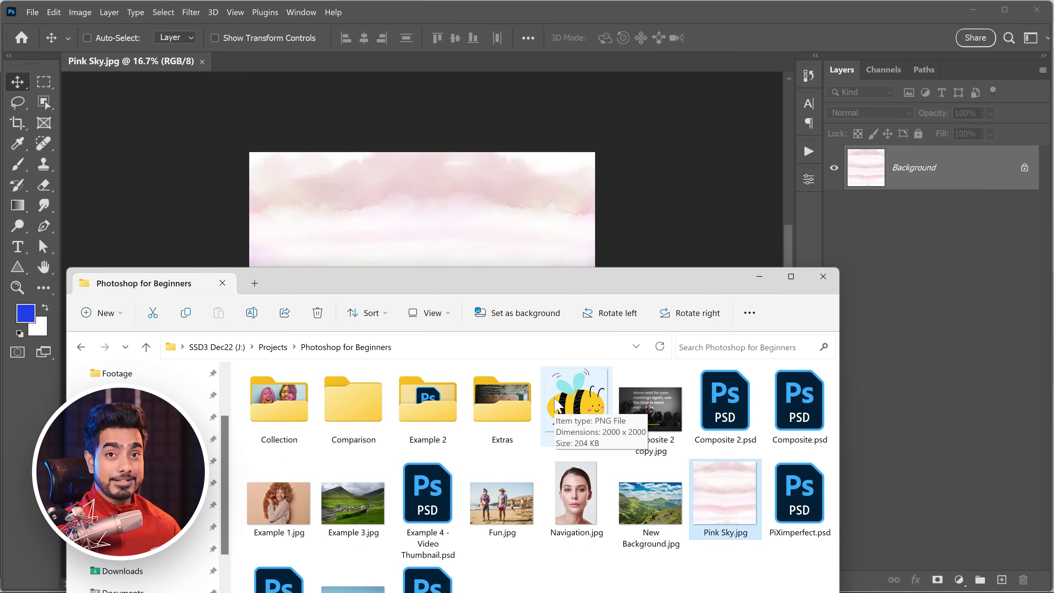
{"action": "left_click_drag", "start_coordinate": [556, 404], "coordinate": [420, 235]}
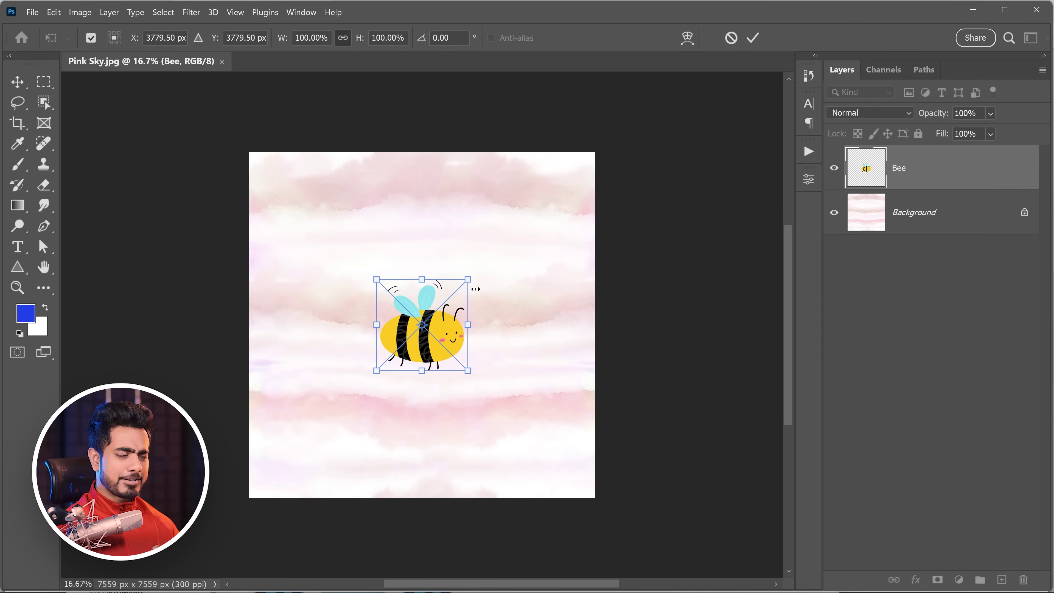
{"action": "key", "text": "Return"}
{"action": "key", "text": "ctrl+0"}
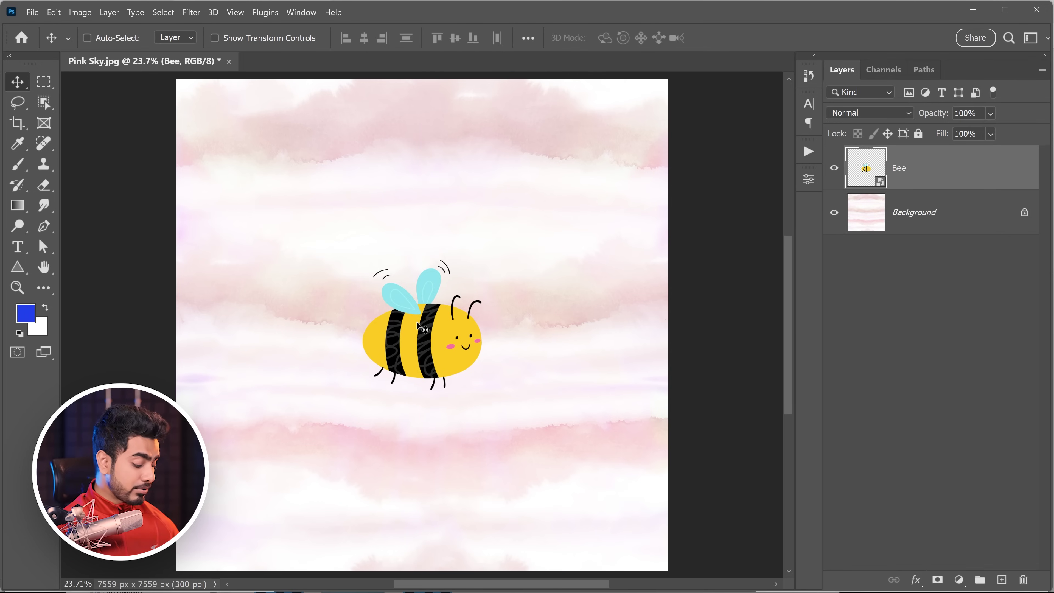
{"action": "key", "text": "ctrl"}
{"action": "key", "text": "ctrl+t"}
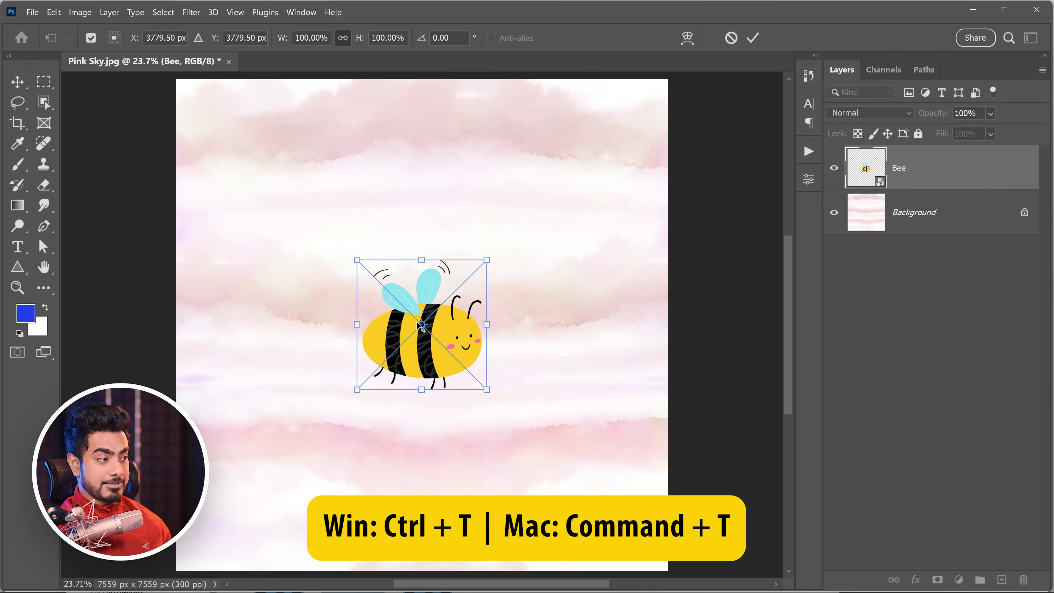
{"action": "key", "text": "Escape"}
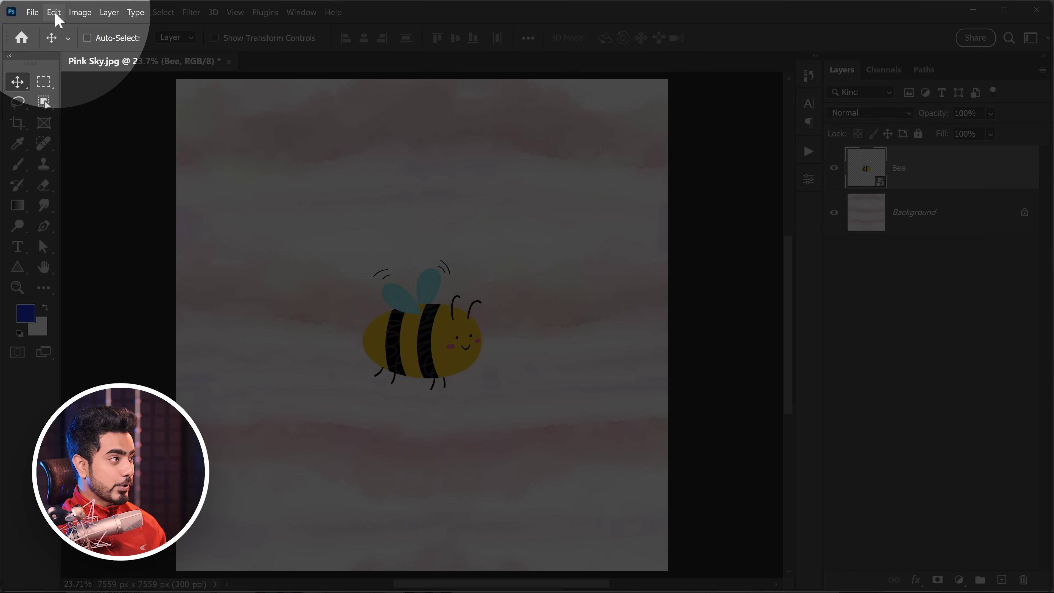
Step: Scale the Bee layer proportionally, down to about 64% and up to about 124%
{"action": "left_click", "coordinate": [53, 12]}
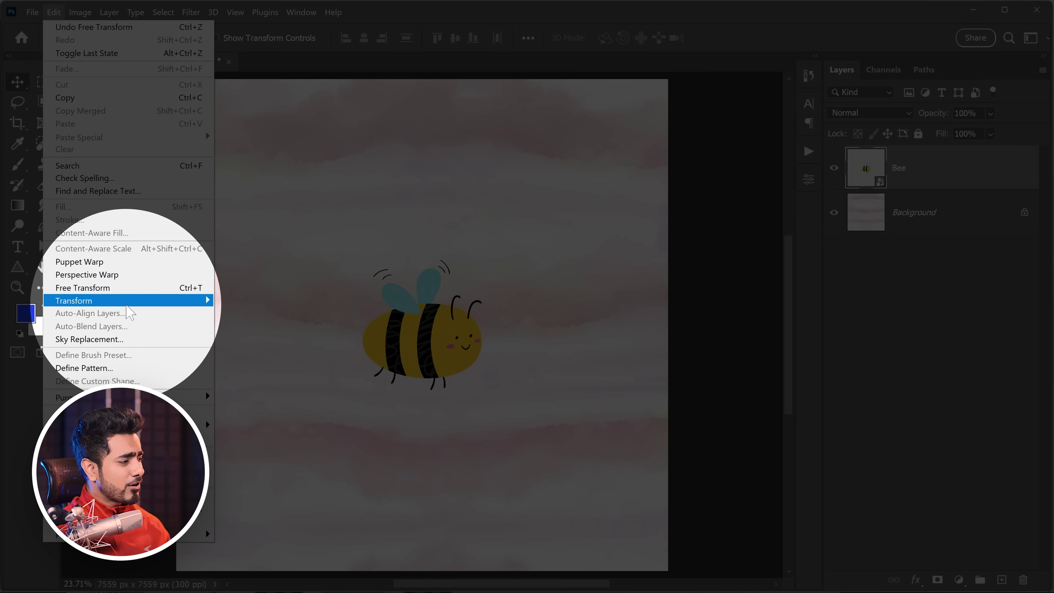
{"action": "mouse_move", "coordinate": [125, 300]}
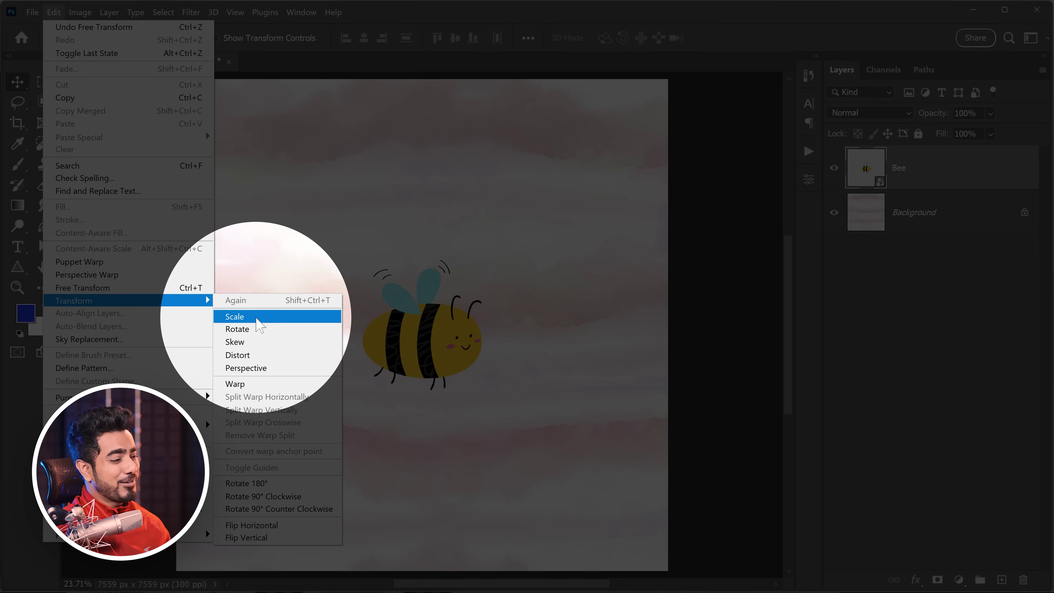
{"action": "left_click", "coordinate": [258, 319]}
{"action": "left_click_drag", "start_coordinate": [487, 259], "coordinate": [401, 303]}
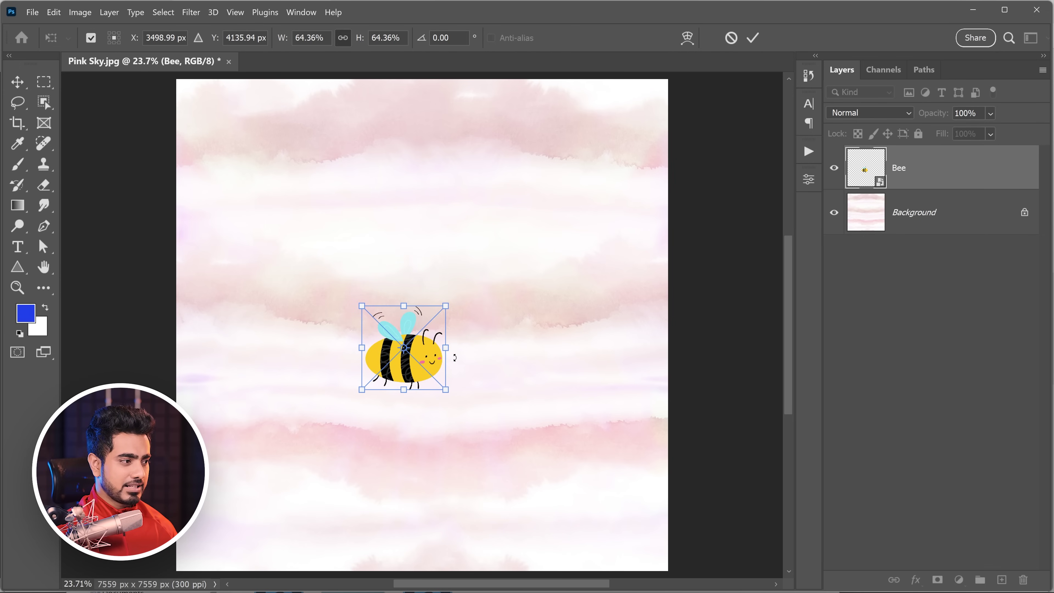
{"action": "left_click_drag", "start_coordinate": [450, 348], "coordinate": [522, 331]}
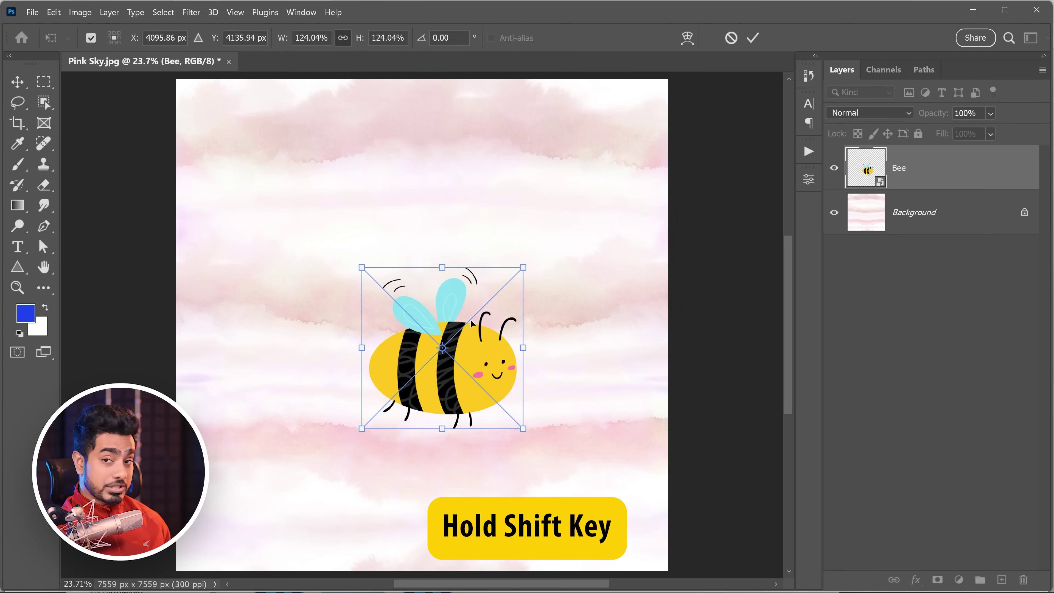
Step: Scale the bee non-proportionally to about 91% width and 118% height, apply the transform, and undo it
{"action": "left_click_drag", "start_coordinate": [524, 267], "coordinate": [427, 278]}
{"action": "left_click_drag", "start_coordinate": [506, 351], "coordinate": [481, 351]}
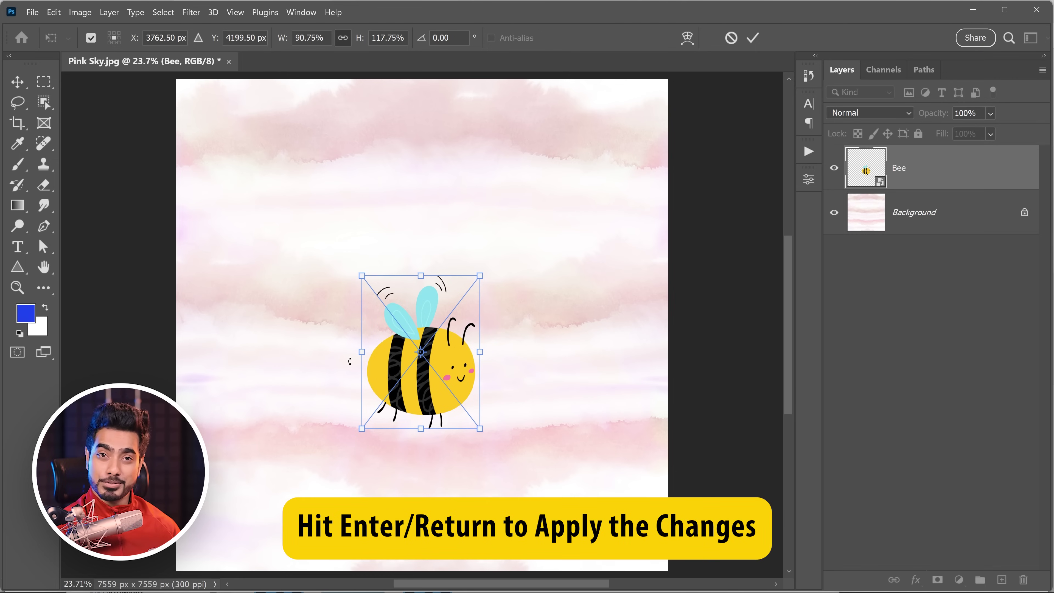
{"action": "key", "text": "Return"}
{"action": "key", "text": "ctrl"}
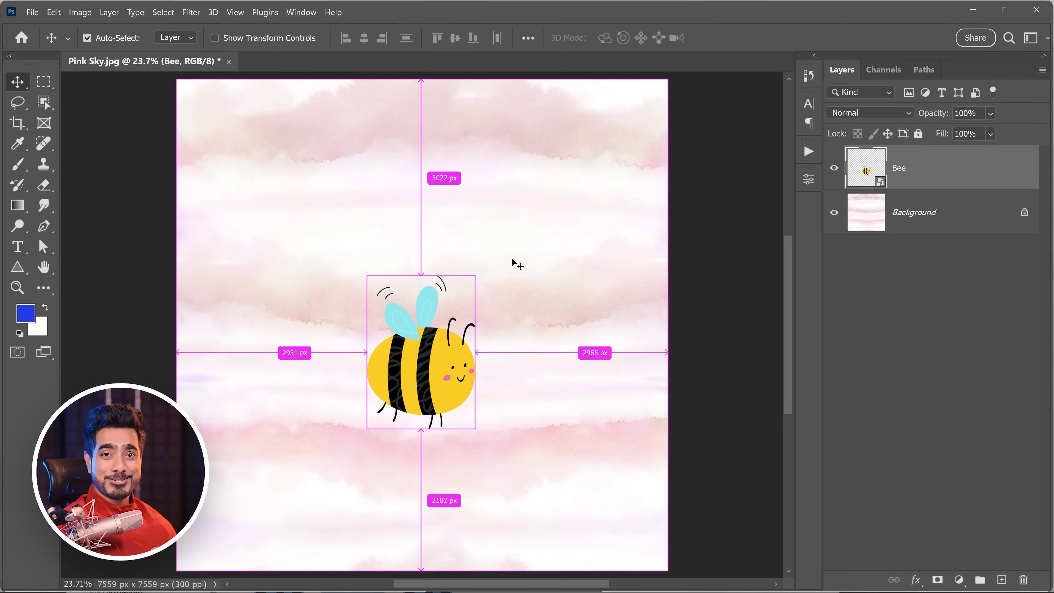
{"action": "key", "text": "ctrl+z"}
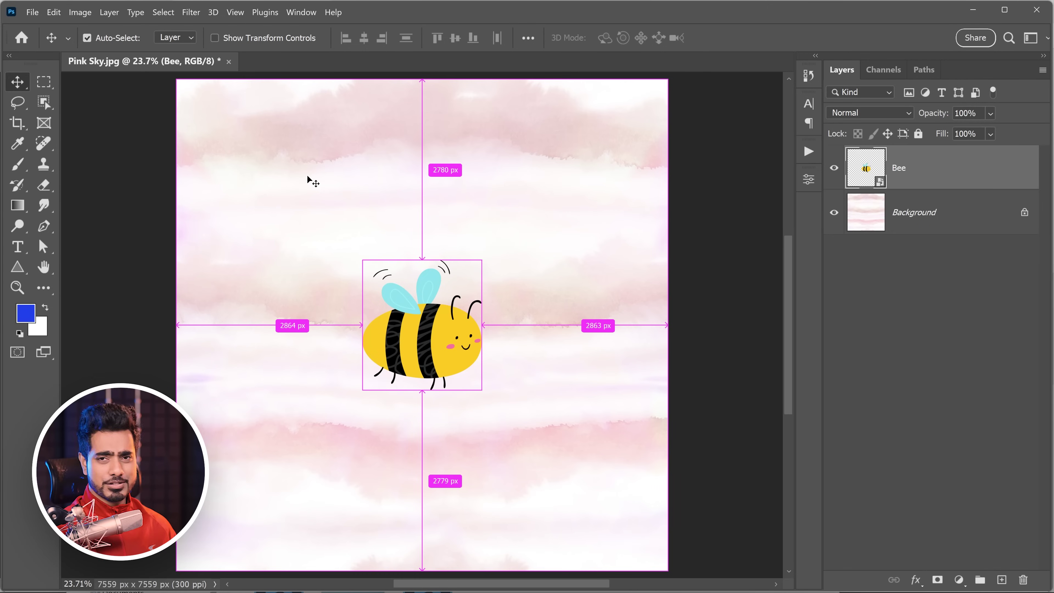
Step: Try rotating the bee freely with Free Transform
{"action": "key", "text": "ctrl+t"}
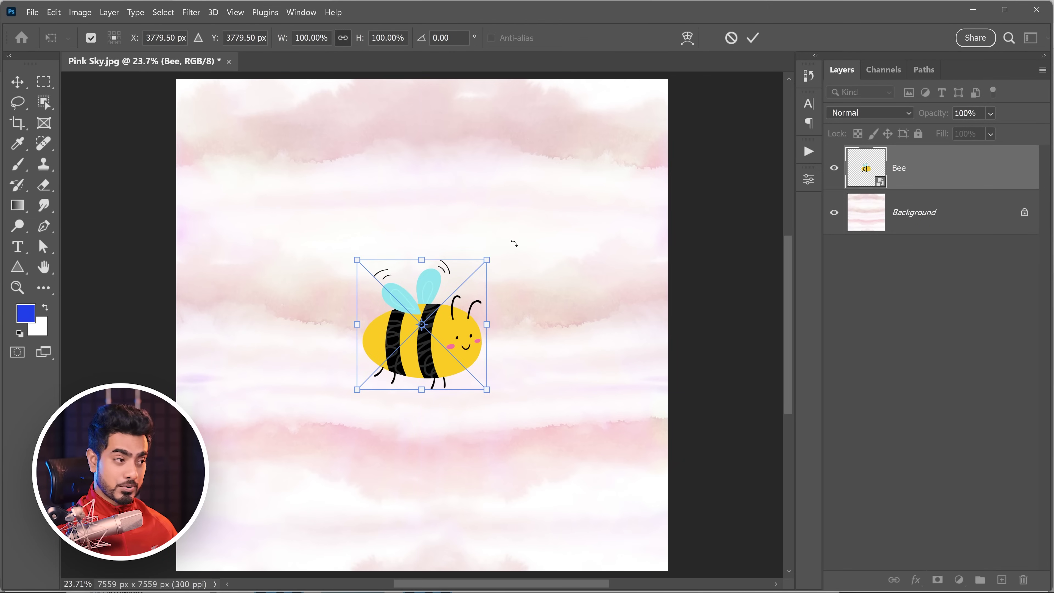
{"action": "left_click_drag", "start_coordinate": [510, 226], "coordinate": [479, 186]}
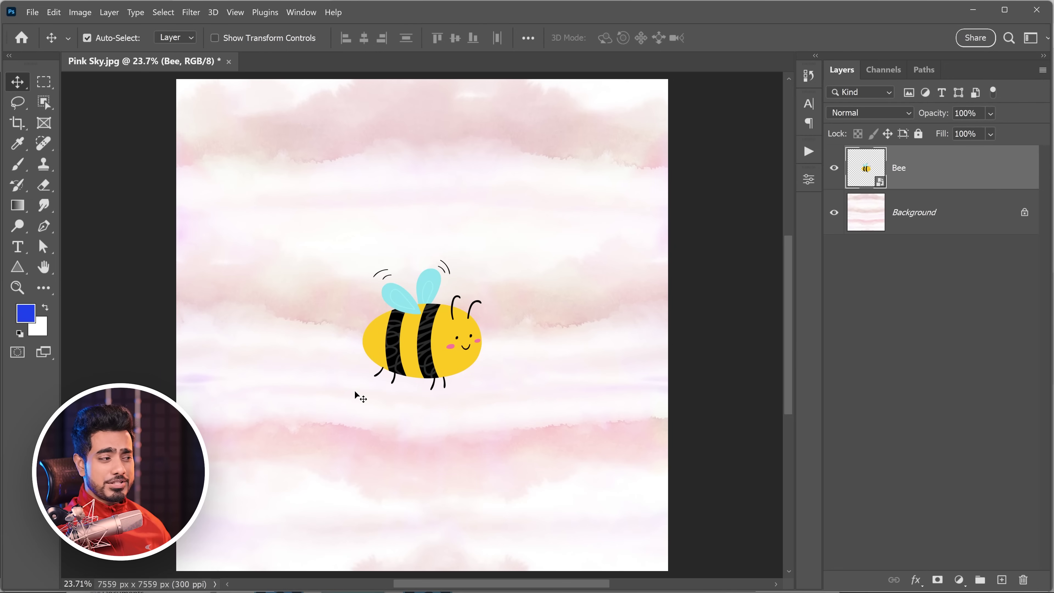
Step: Try flipping the bee in Free Transform: once horizontally and twice vertically
{"action": "key", "text": "ctrl+t"}
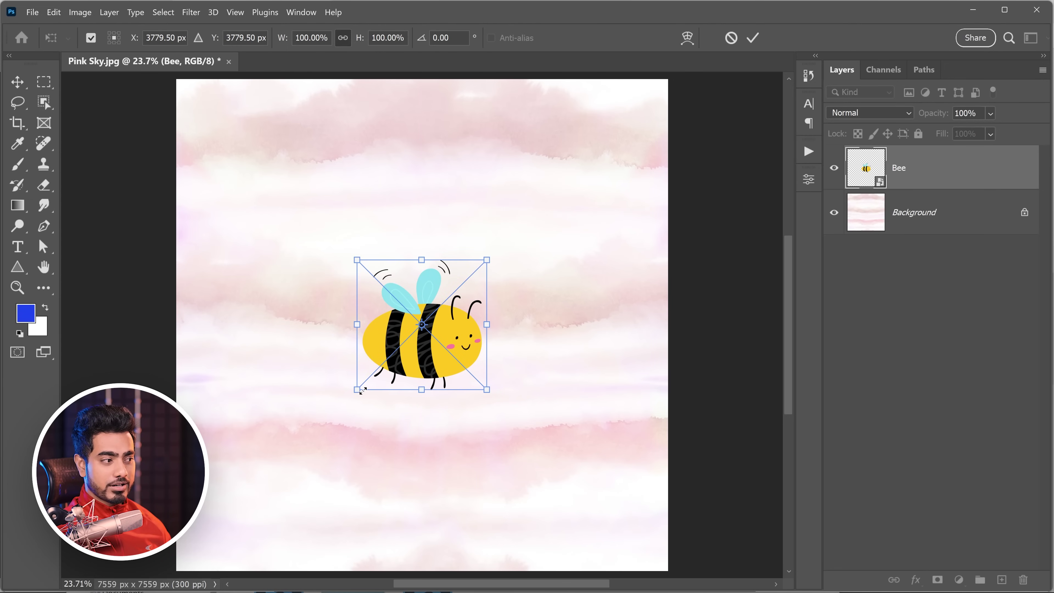
{"action": "right_click", "coordinate": [454, 313]}
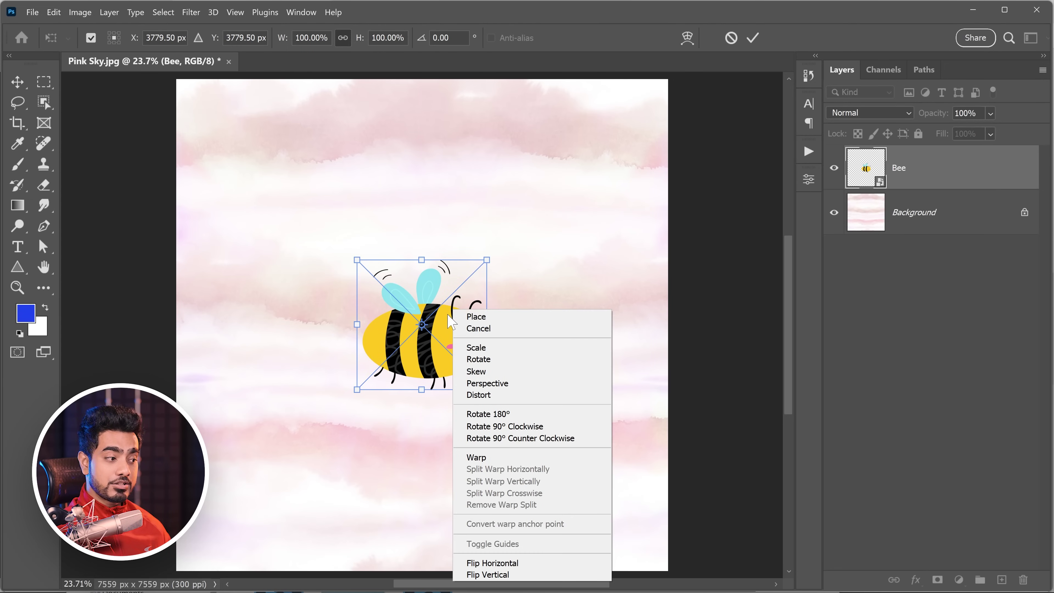
{"action": "left_click", "coordinate": [508, 564]}
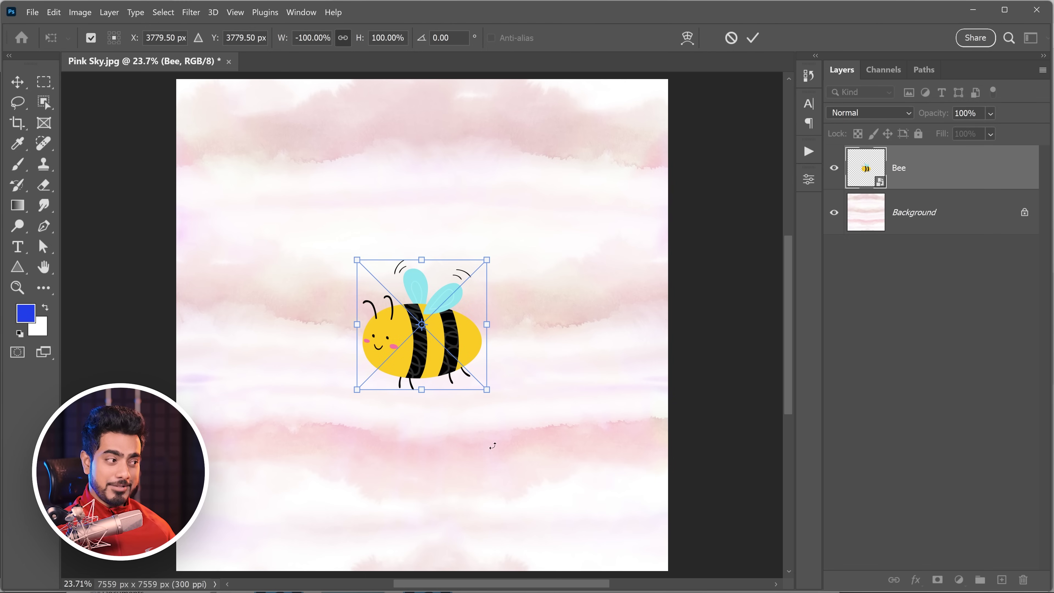
{"action": "right_click", "coordinate": [458, 345]}
{"action": "left_click", "coordinate": [492, 347]}
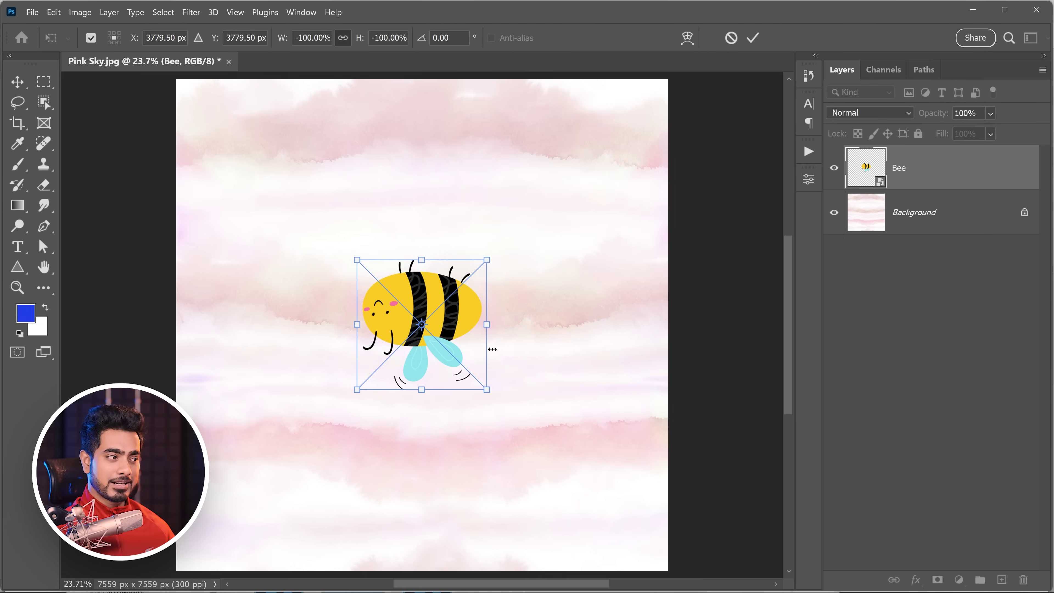
{"action": "right_click", "coordinate": [468, 337]}
{"action": "left_click", "coordinate": [503, 328]}
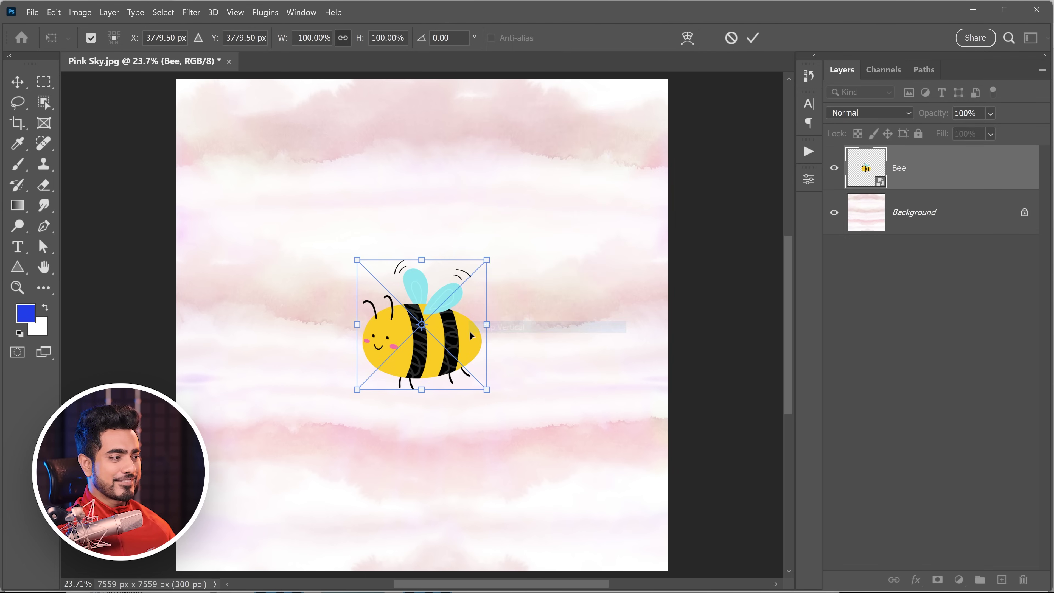
{"action": "right_click", "coordinate": [469, 337]}
{"action": "key", "text": "Escape"}
{"action": "key", "text": "Return"}
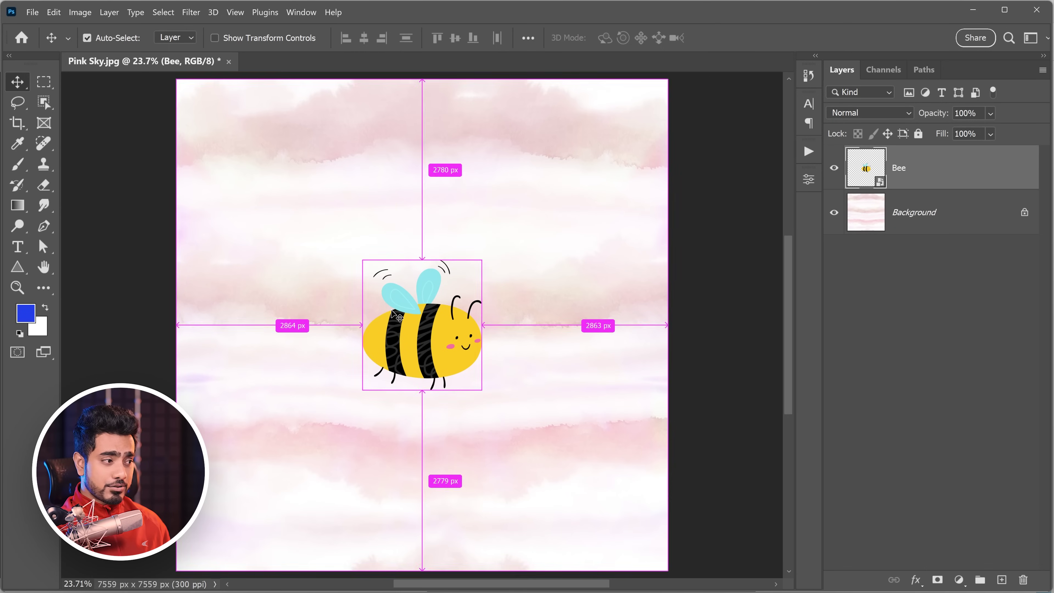
Step: Start Free Transform on the Bee layer and turn on its reference point
{"action": "key", "text": "ctrl+t"}
{"action": "left_click_drag", "start_coordinate": [423, 335], "coordinate": [460, 330]}
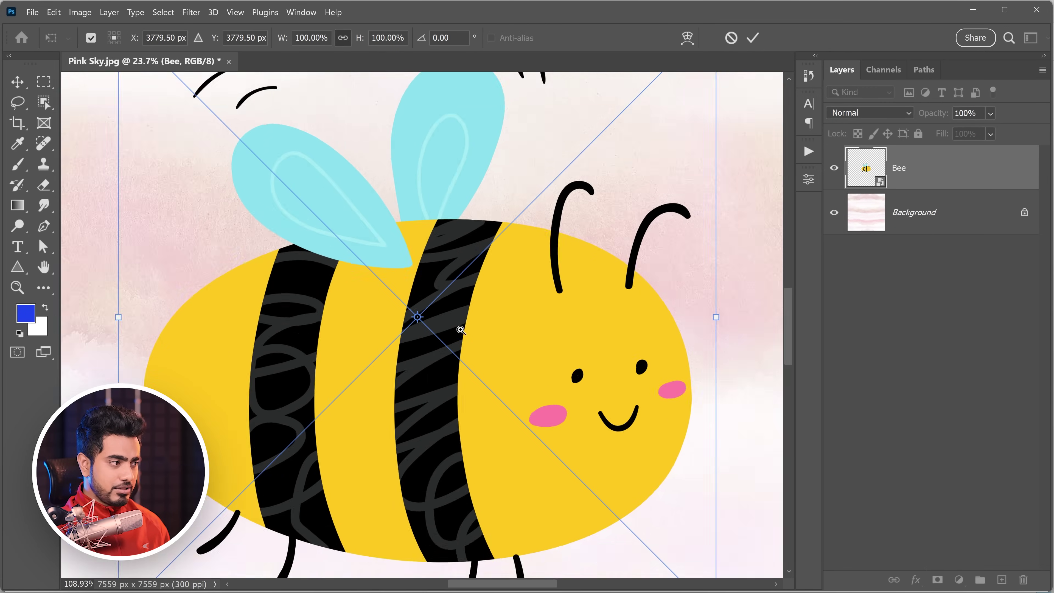
{"action": "scroll", "coordinate": [417, 318], "scroll_direction": "up", "scroll_amount": 1}
{"action": "scroll", "coordinate": [417, 318], "scroll_direction": "down", "scroll_amount": 4}
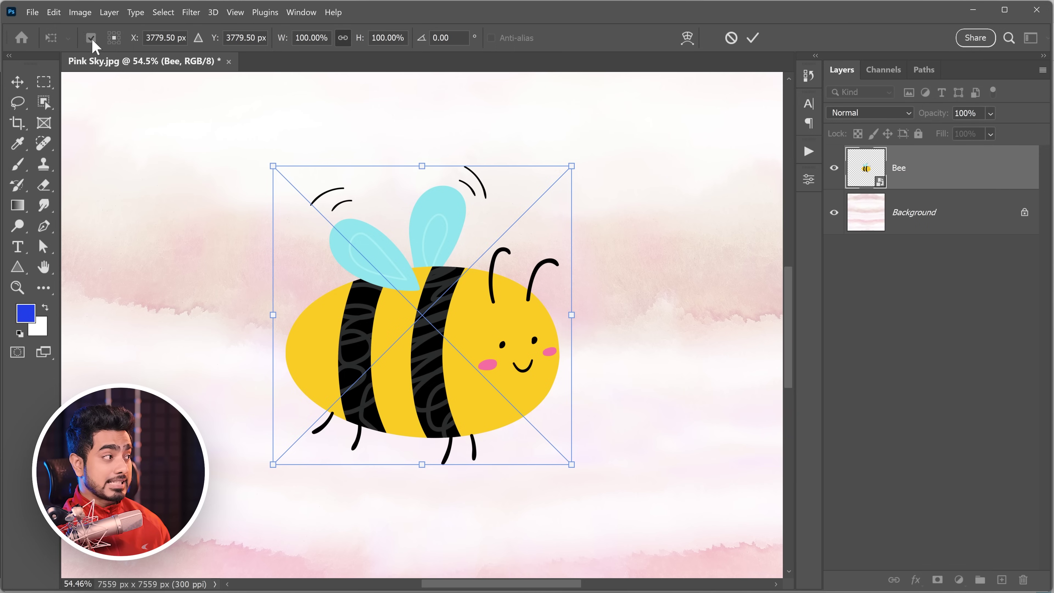
{"action": "left_click", "coordinate": [92, 39]}
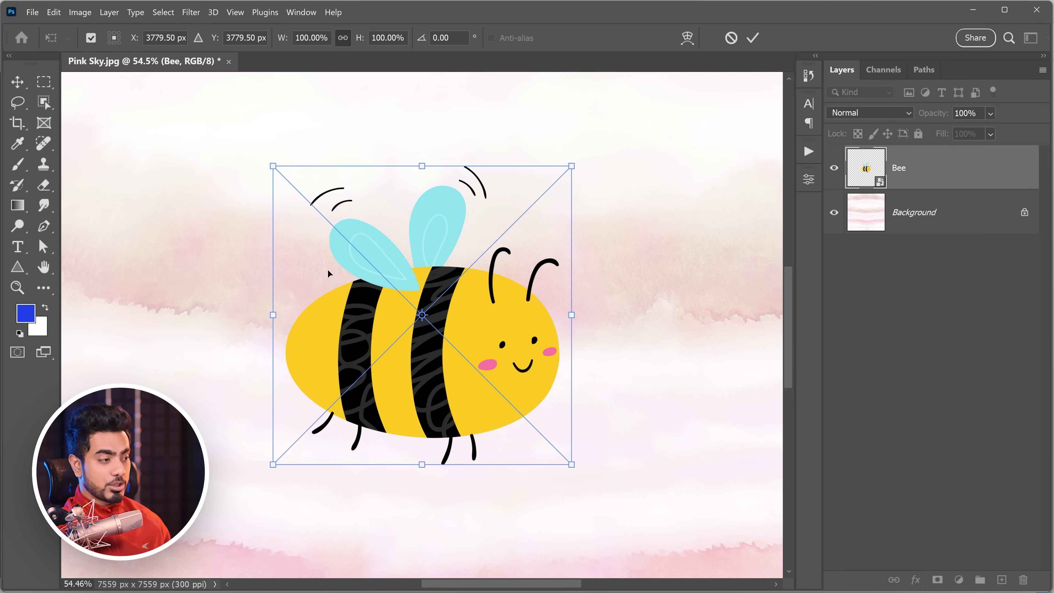
{"action": "scroll", "coordinate": [452, 306], "scroll_direction": "down", "scroll_amount": 2}
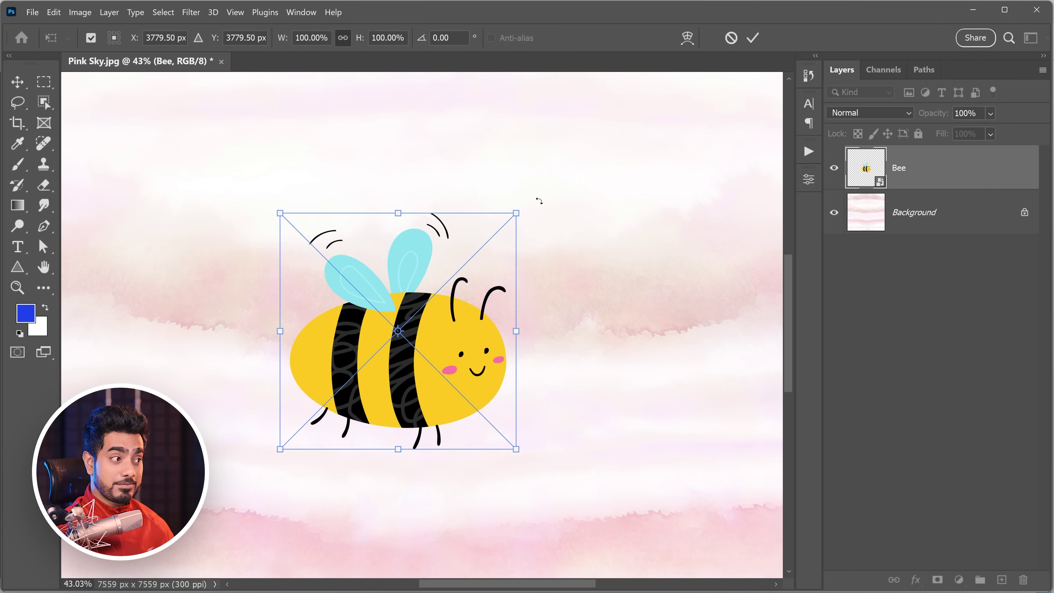
Step: Rotate the bee around its central reference point, undo the rotation, and scale the bee from its center to about 116%
{"action": "left_click_drag", "start_coordinate": [539, 200], "coordinate": [557, 365]}
{"action": "key", "text": "ctrl+z"}
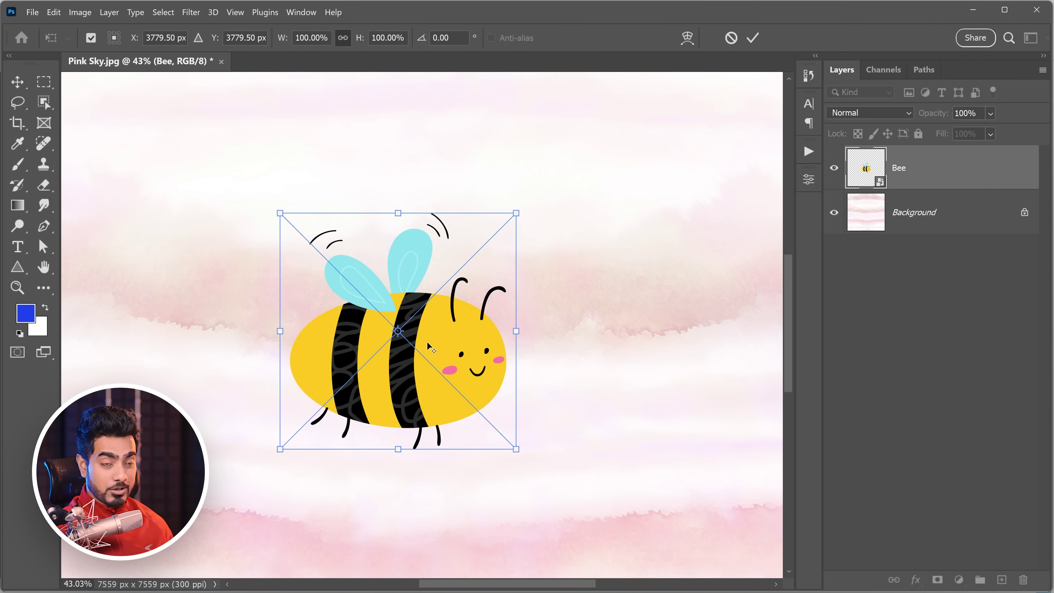
{"action": "left_click_drag", "start_coordinate": [517, 212], "coordinate": [536, 194]}
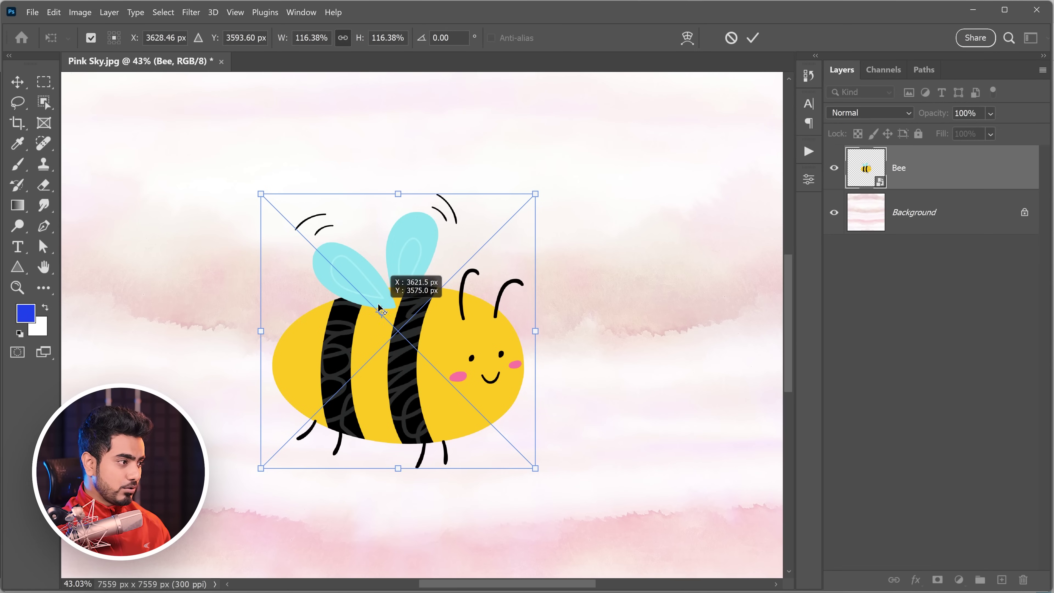
Step: Move the reference point to the tip of the upright wing and rotate the bee around it to about -17.5°
{"action": "left_click_drag", "start_coordinate": [378, 305], "coordinate": [420, 229]}
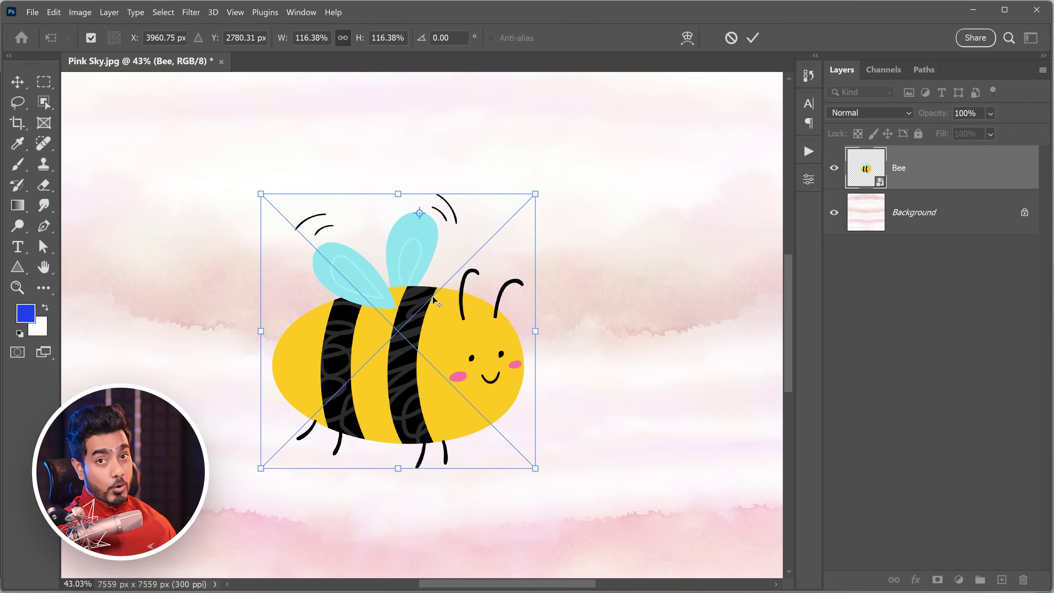
{"action": "left_click_drag", "start_coordinate": [603, 152], "coordinate": [467, 205]}
{"action": "key", "text": "ctrl+z"}
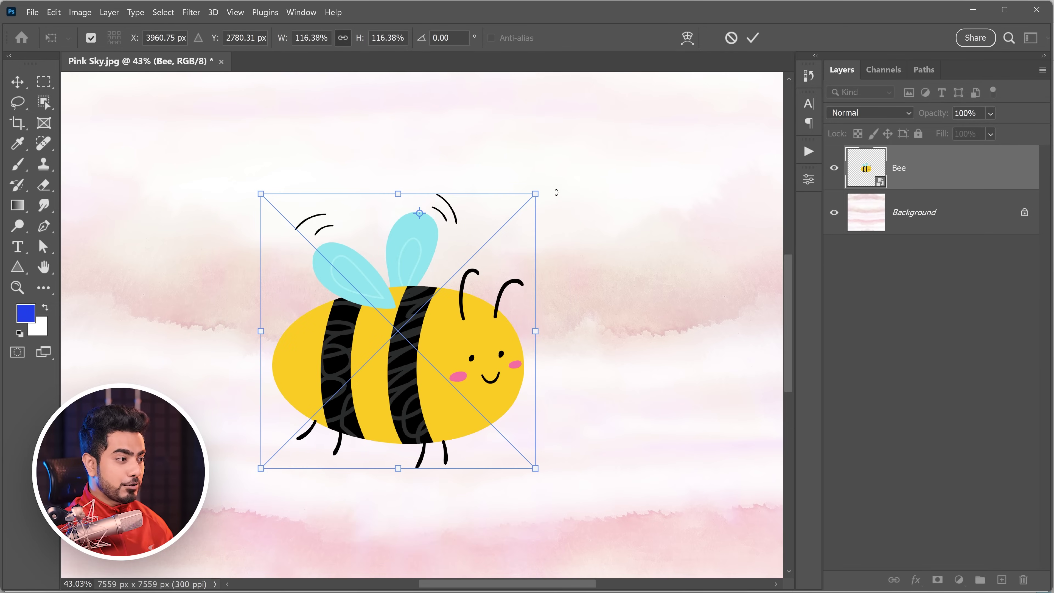
{"action": "left_click_drag", "start_coordinate": [556, 192], "coordinate": [553, 146]}
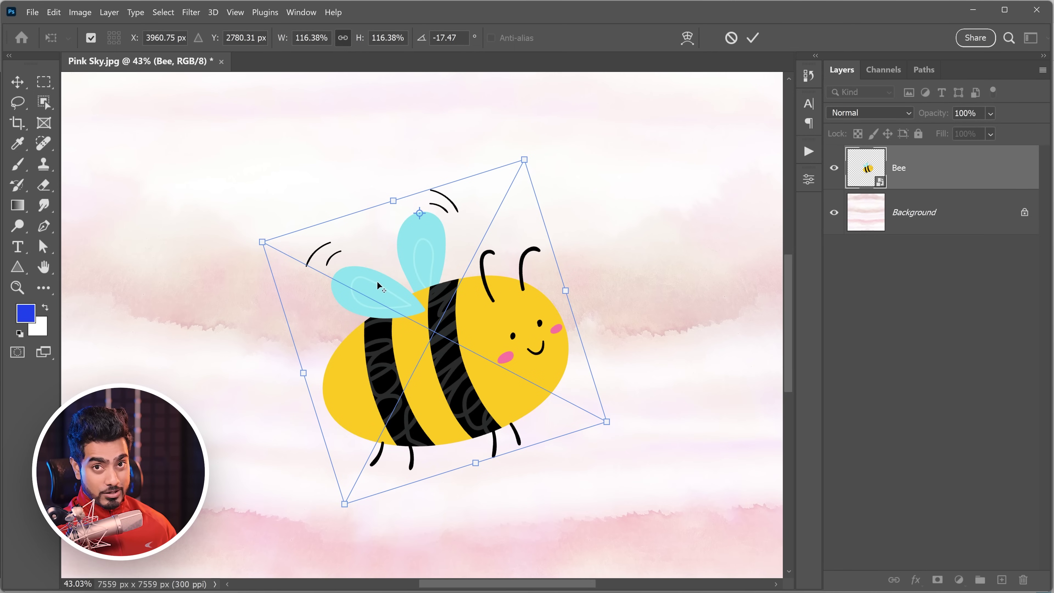
Step: Relocate the reference point to several spots, ending outside the bee to its upper left, and rotate the bee around it to about -4.7°
{"action": "left_click", "coordinate": [331, 352], "text": "alt"}
{"action": "left_click", "coordinate": [454, 405], "text": "alt"}
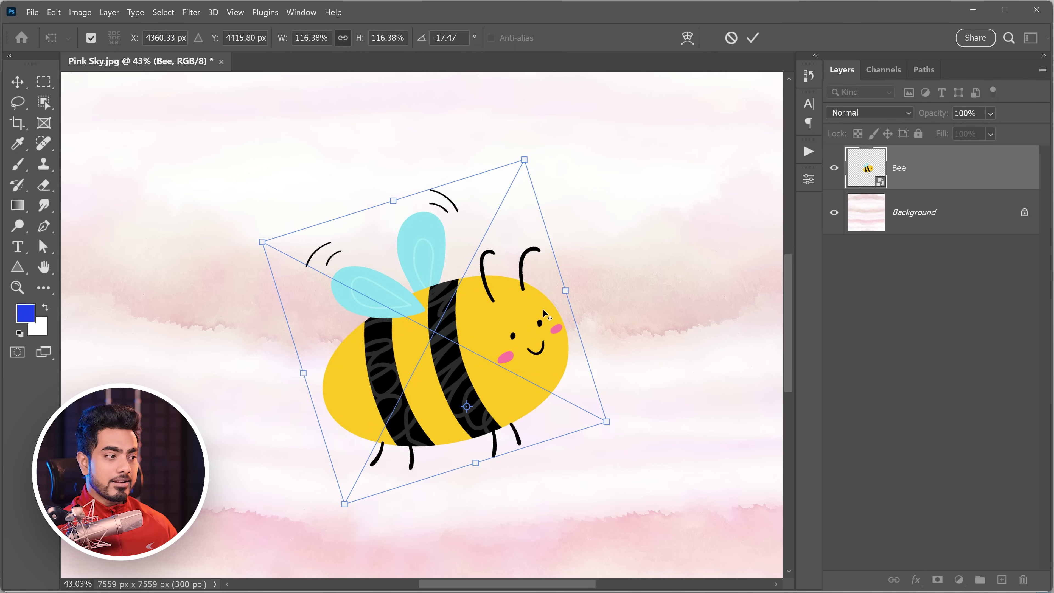
{"action": "left_click", "coordinate": [549, 296], "text": "alt"}
{"action": "left_click", "coordinate": [511, 305], "text": "alt"}
{"action": "left_click", "coordinate": [532, 337], "text": "alt"}
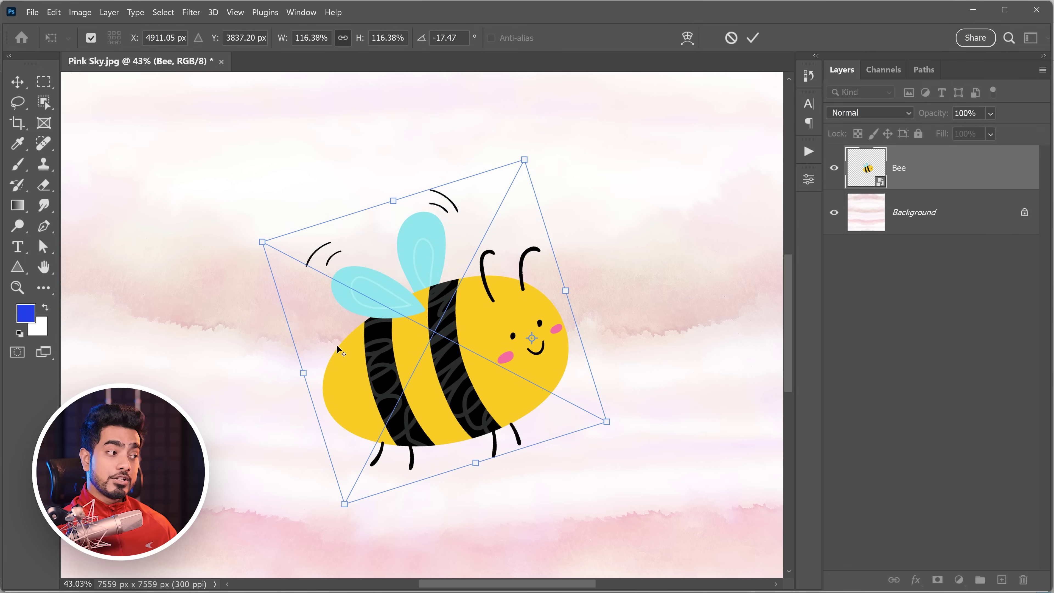
{"action": "left_click", "coordinate": [169, 138], "text": "alt"}
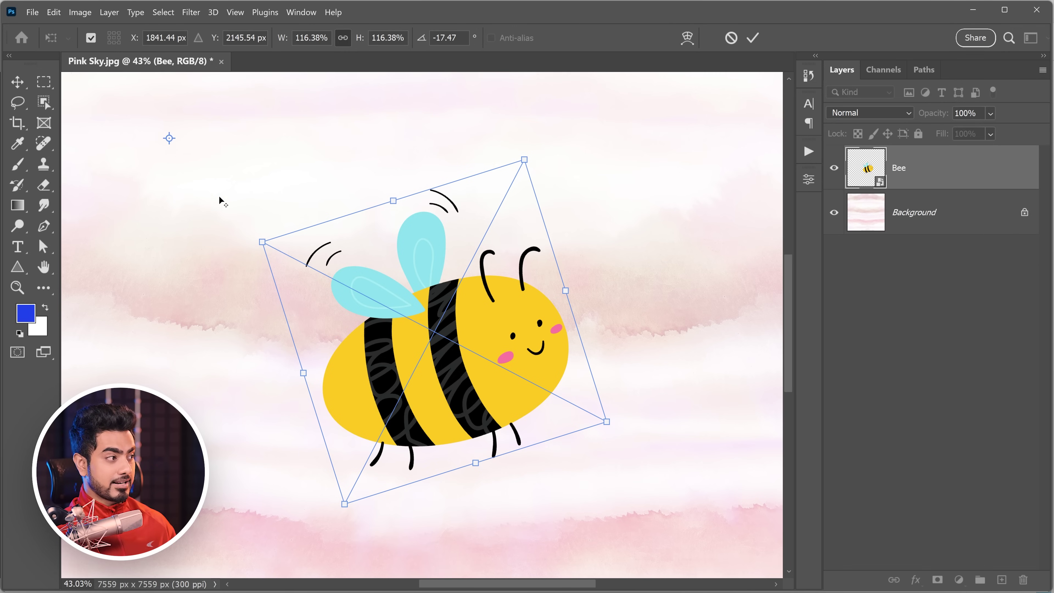
{"action": "left_click_drag", "start_coordinate": [581, 148], "coordinate": [543, 221]}
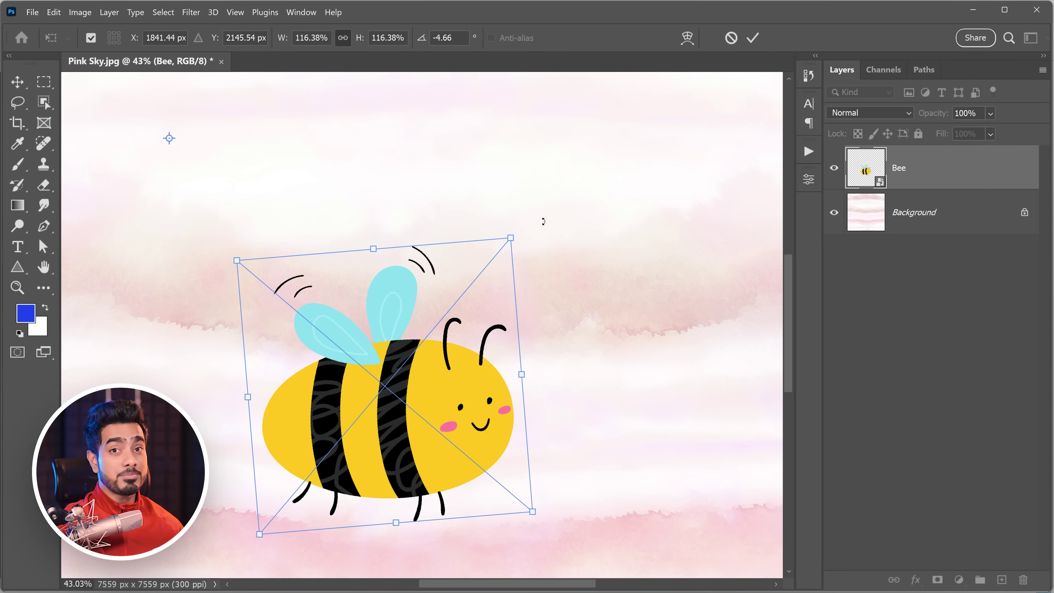
Step: Set the reference point to the bee's upper-left corner, then its upper-right corner, and rotate the bee to about 16.1°
{"action": "left_click", "coordinate": [110, 34]}
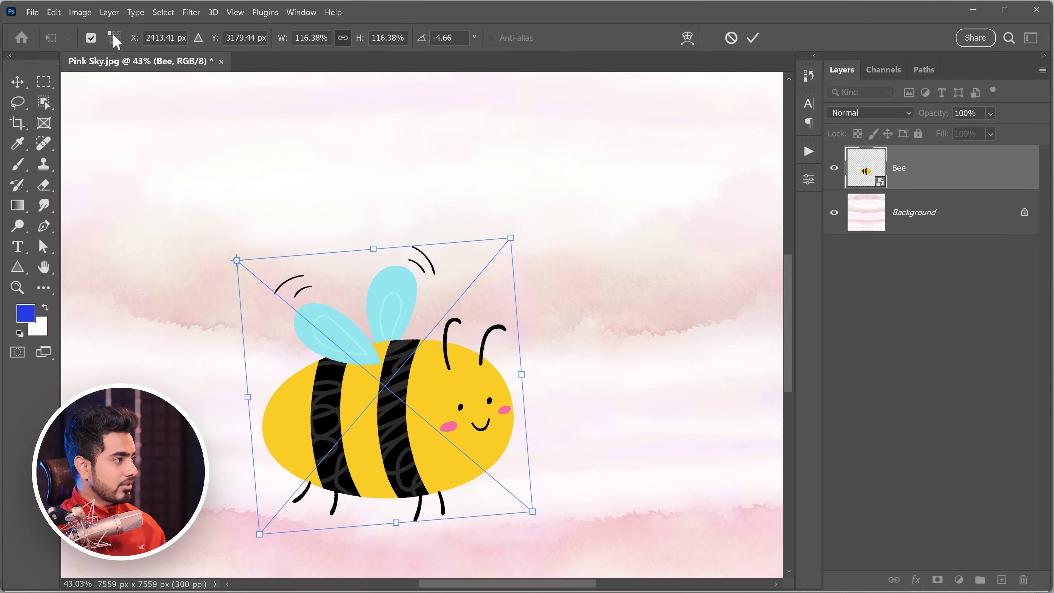
{"action": "left_click", "coordinate": [118, 34]}
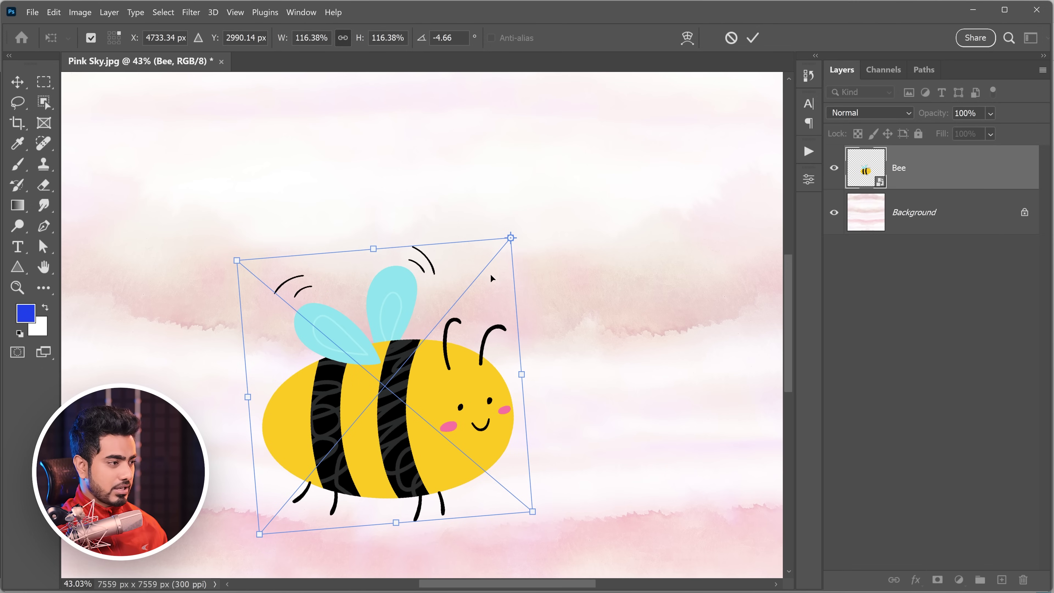
{"action": "left_click_drag", "start_coordinate": [507, 247], "coordinate": [290, 154]}
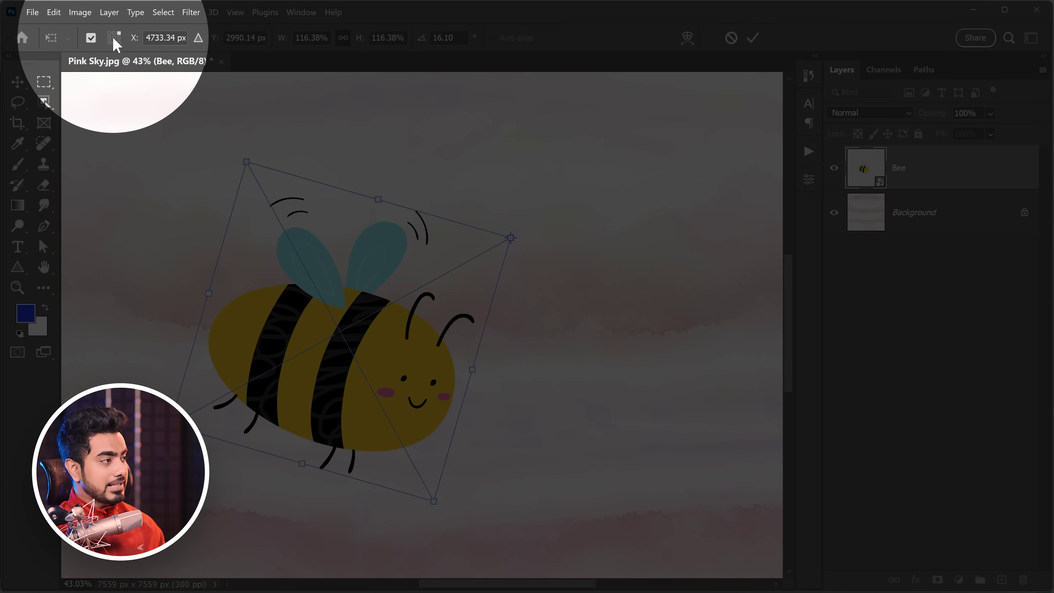
Step: Reset the reference point to the bee's center and review the available transform options, including Warp
{"action": "left_click", "coordinate": [114, 38]}
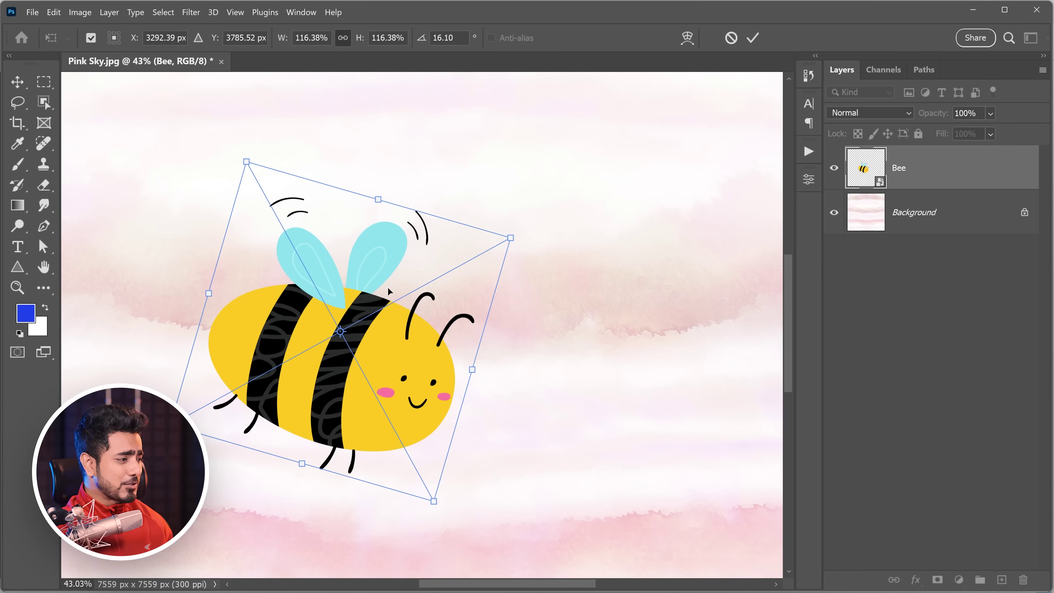
{"action": "right_click", "coordinate": [388, 288]}
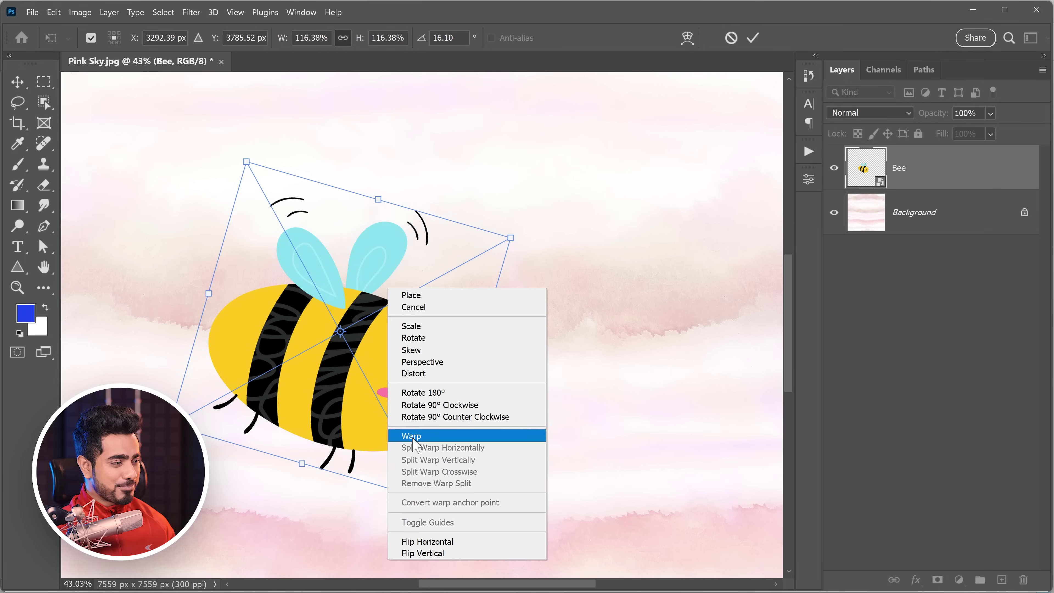
{"action": "left_click", "coordinate": [374, 248]}
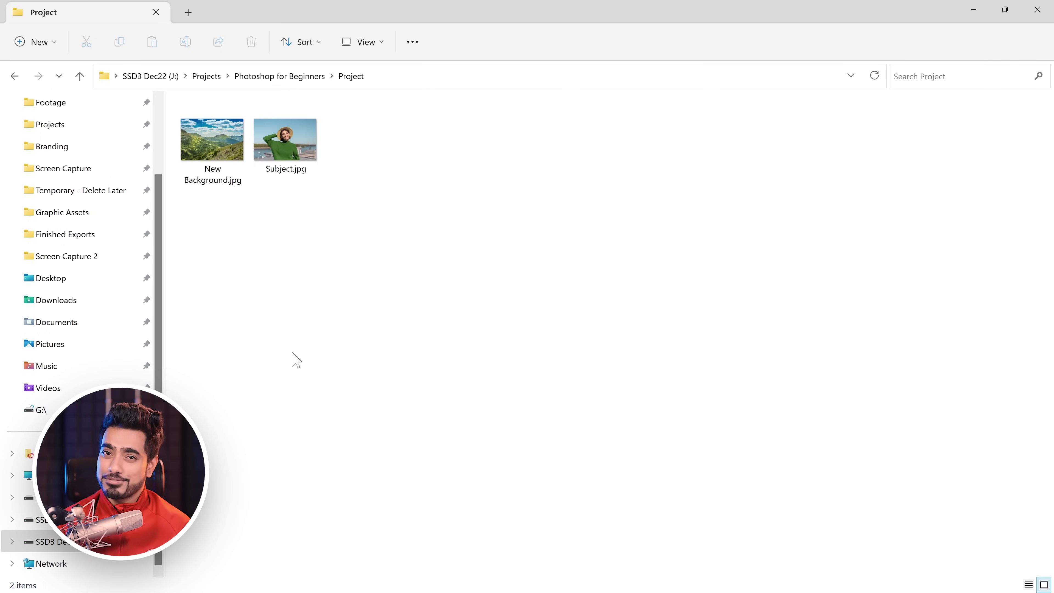
Step: Open Subject.jpg from the Project folder as a document in Photoshop
{"action": "left_click", "coordinate": [282, 142]}
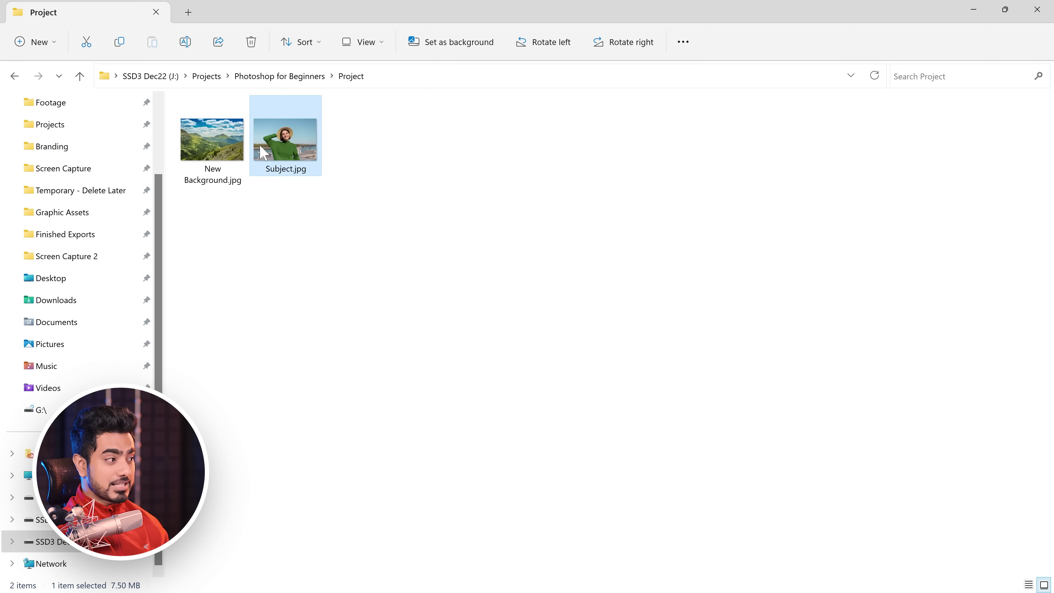
{"action": "left_click", "coordinate": [227, 154]}
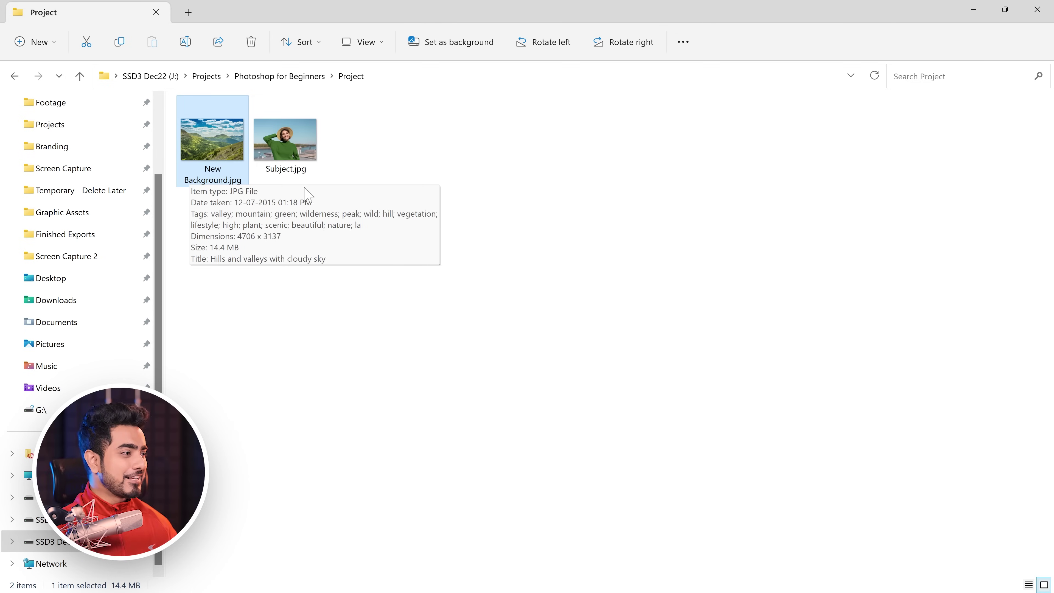
{"action": "left_click_drag", "start_coordinate": [307, 163], "coordinate": [400, 229]}
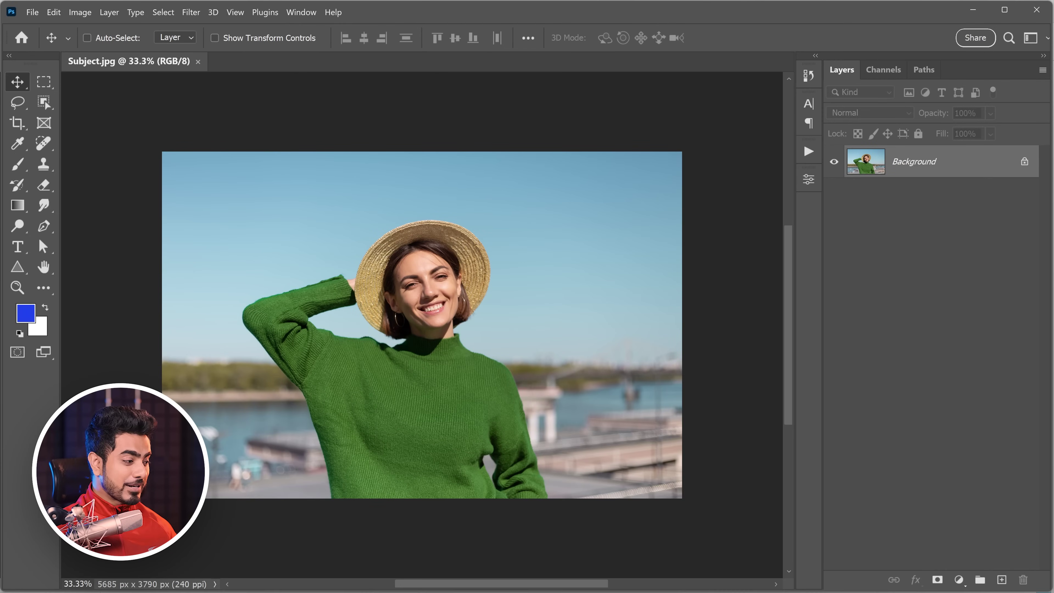
{"action": "left_click", "coordinate": [113, 584]}
Step: Place New Background.jpg from the Project folder into the Subject.jpg document and scale it up proportionally until it covers the whole canvas
{"action": "left_click", "coordinate": [224, 168]}
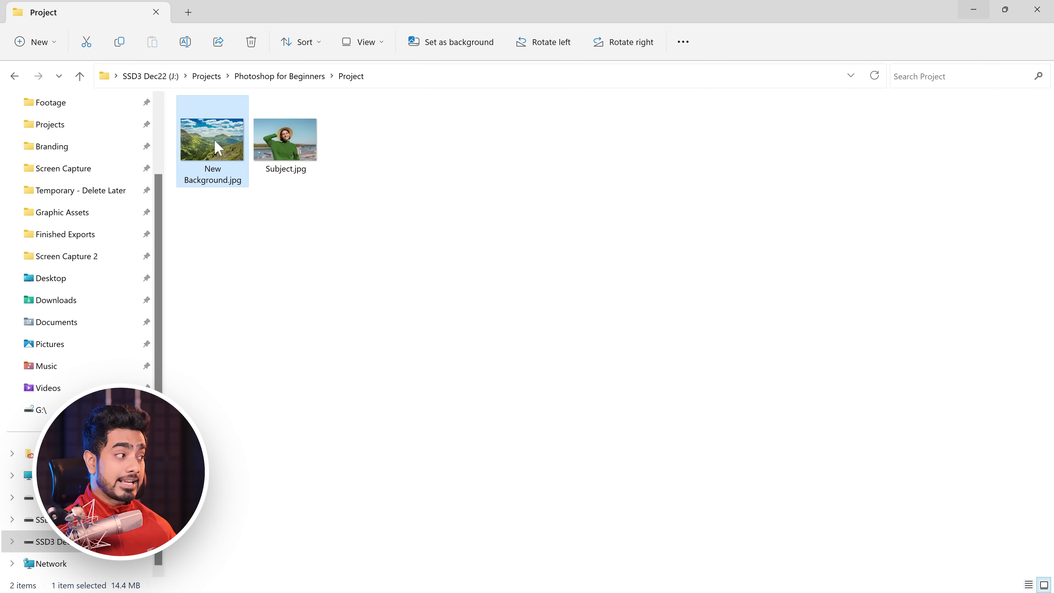
{"action": "left_click_drag", "start_coordinate": [223, 168], "coordinate": [413, 318]}
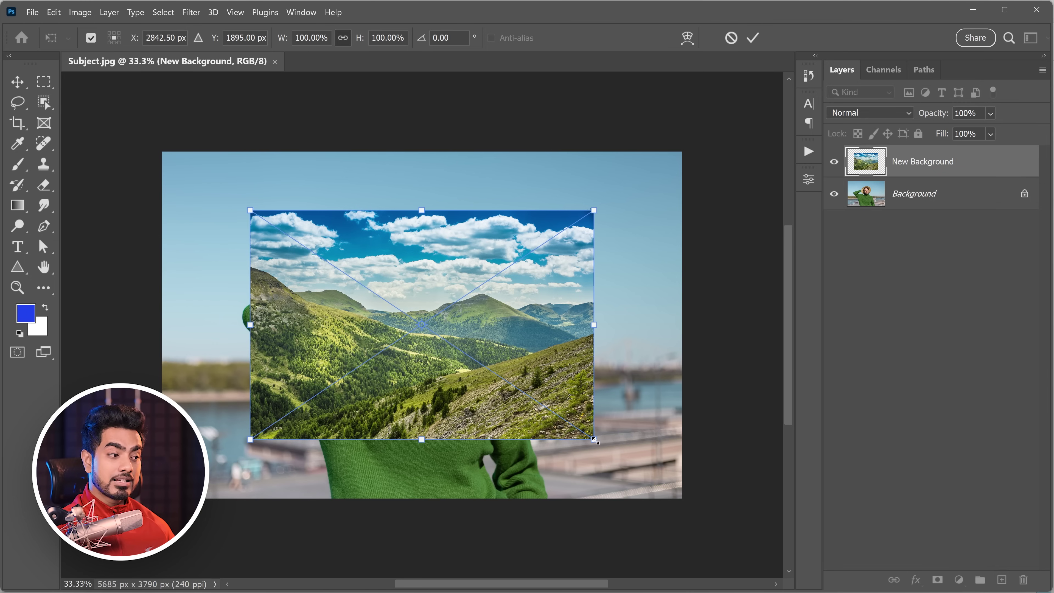
{"action": "left_click_drag", "start_coordinate": [594, 439], "coordinate": [644, 472]}
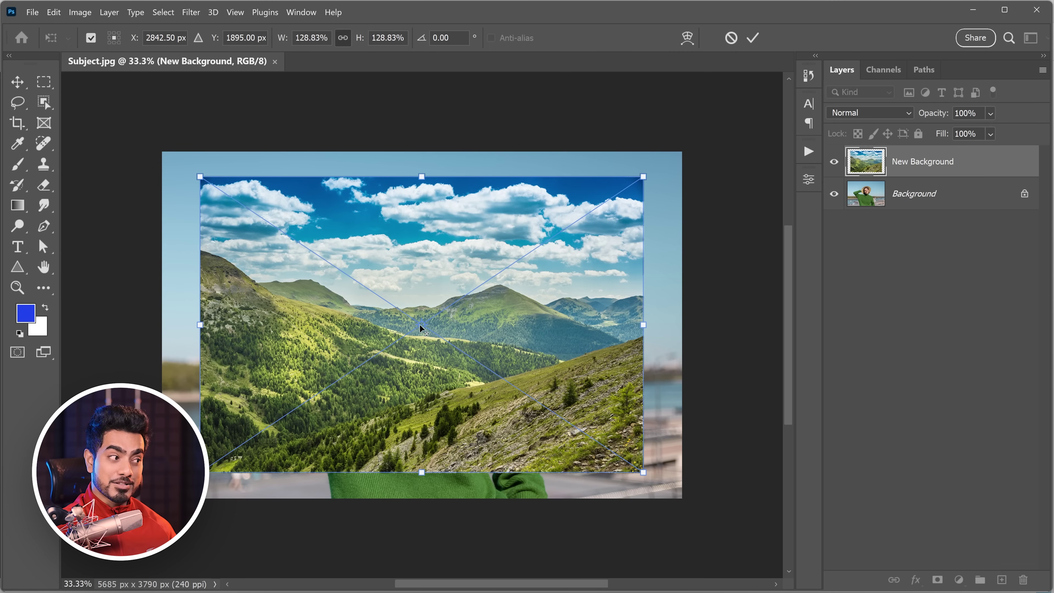
{"action": "left_click_drag", "start_coordinate": [644, 471], "coordinate": [694, 503]}
{"action": "key", "text": "Return"}
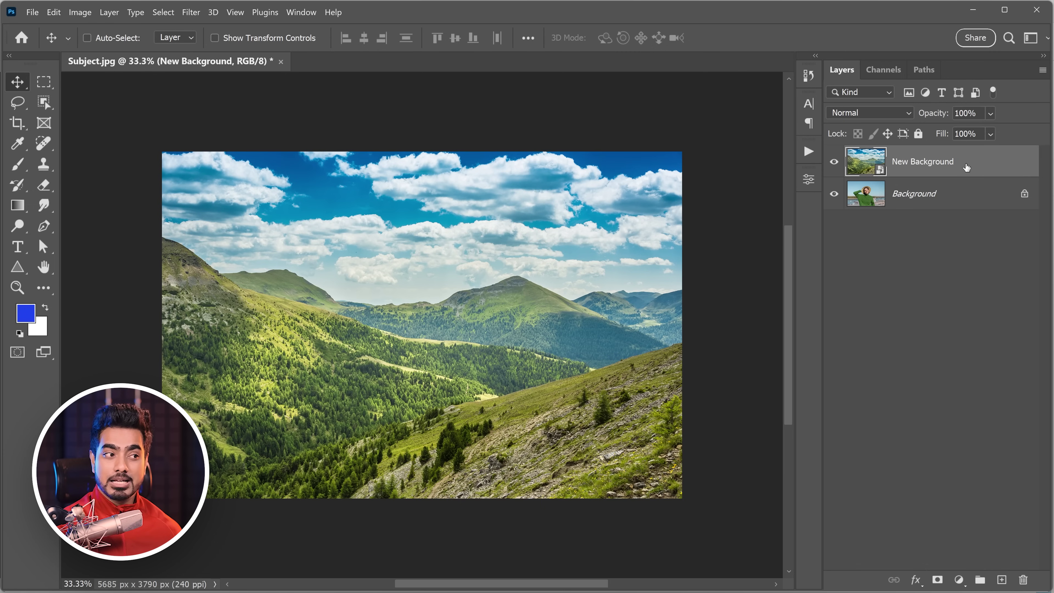
Step: Unlock the Background layer and move the New Background layer beneath it in the layer stack
{"action": "left_click_drag", "start_coordinate": [966, 167], "coordinate": [262, 333]}
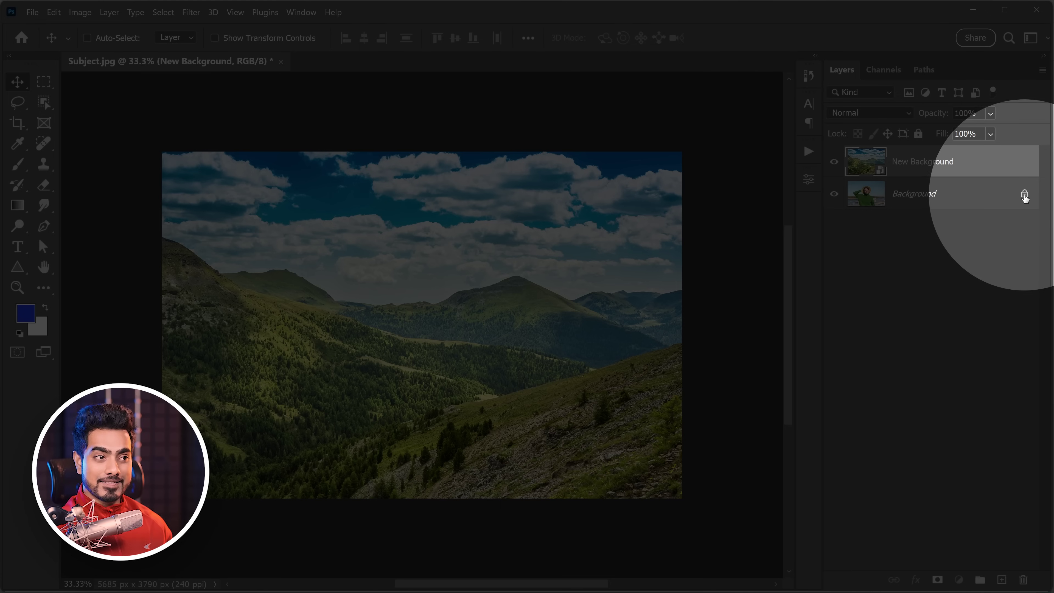
{"action": "left_click", "coordinate": [1024, 194]}
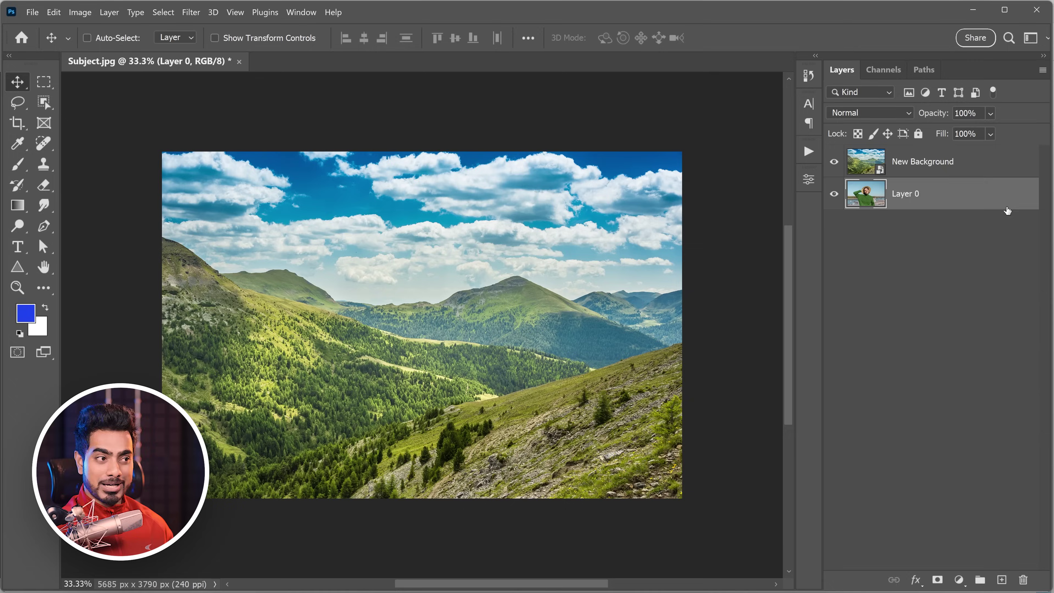
{"action": "left_click_drag", "start_coordinate": [926, 163], "coordinate": [873, 272]}
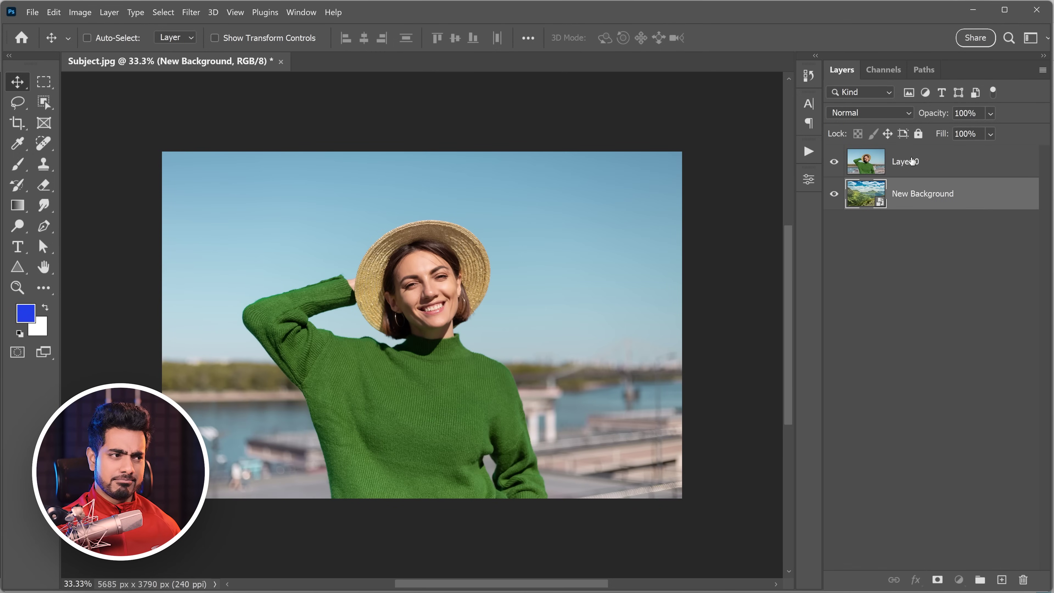
Step: Rename the woman's photo layer as Subject and set the layer thumbnails to large
{"action": "left_click", "coordinate": [912, 169]}
{"action": "double_click", "coordinate": [905, 165]}
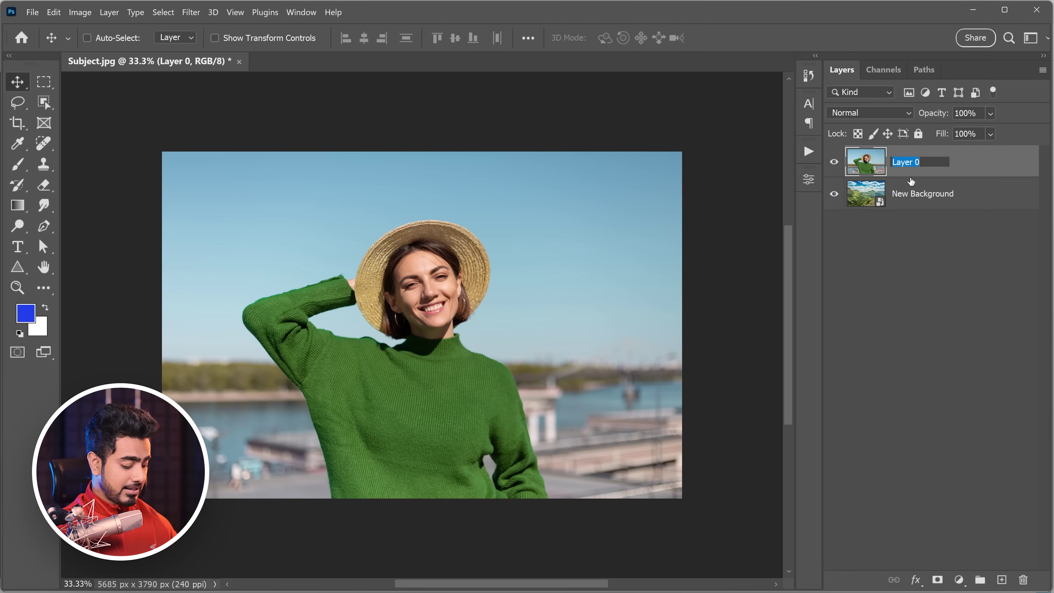
{"action": "type", "text": "Subject"}
{"action": "key", "text": "Return"}
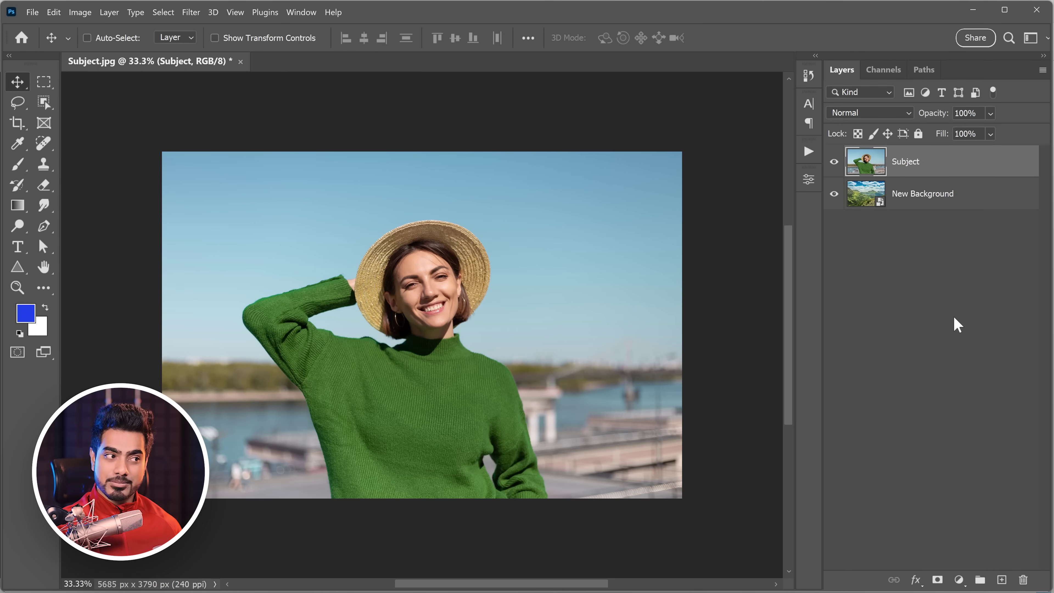
{"action": "right_click", "coordinate": [926, 435]}
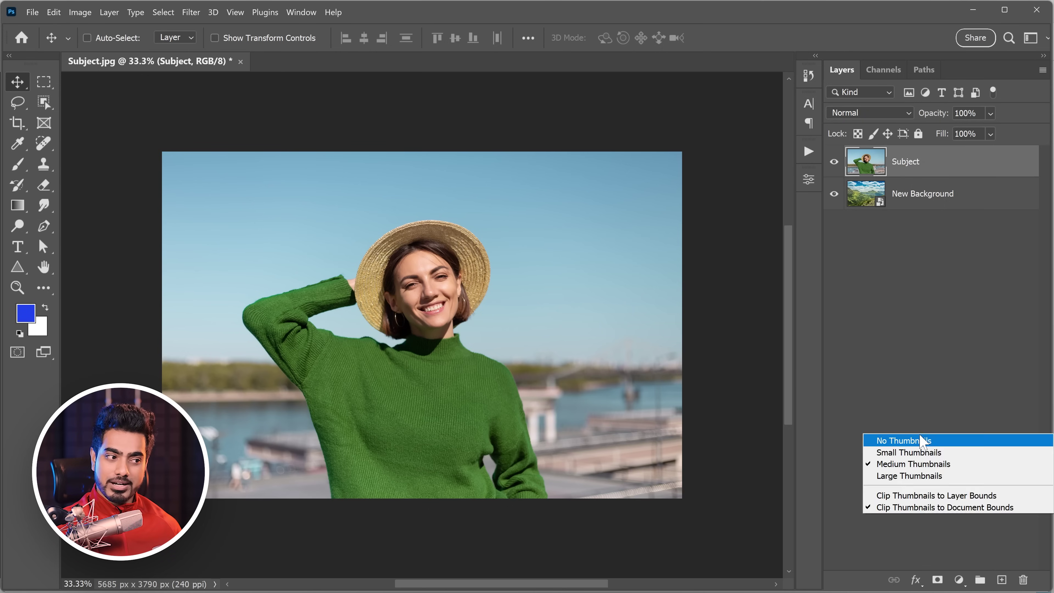
{"action": "left_click", "coordinate": [912, 477]}
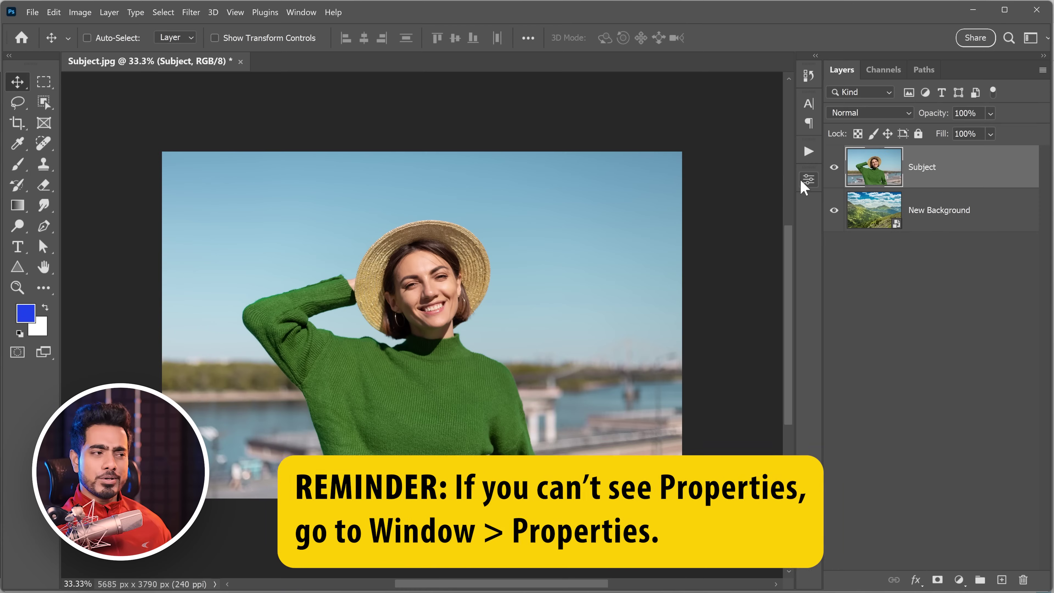
Step: Mask out the sky and river behind the woman on the Subject layer with the Remove Background quick action
{"action": "left_click", "coordinate": [809, 181]}
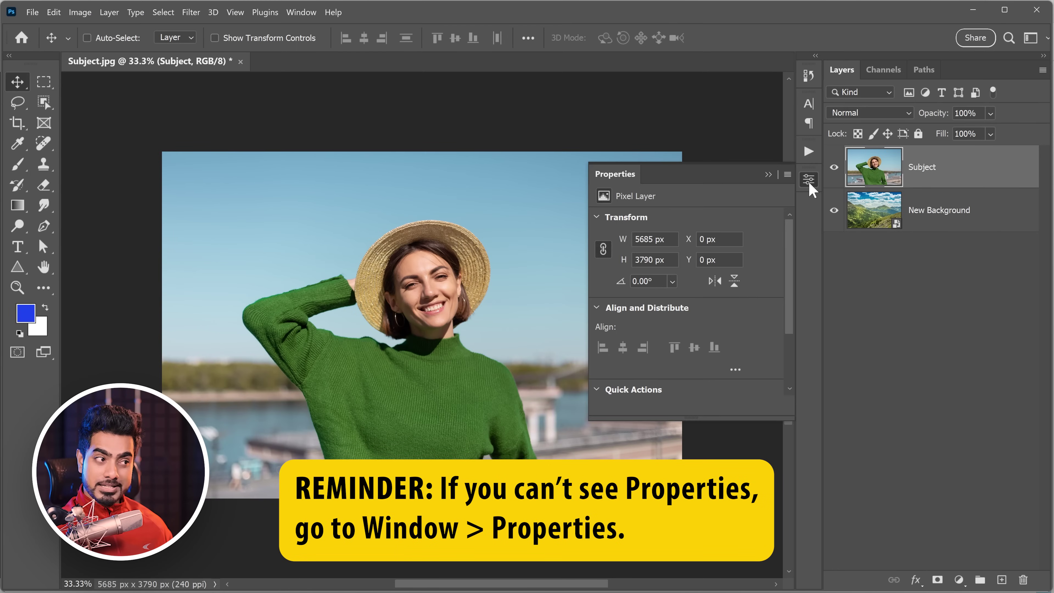
{"action": "scroll", "coordinate": [792, 269], "scroll_direction": "down", "scroll_amount": 3}
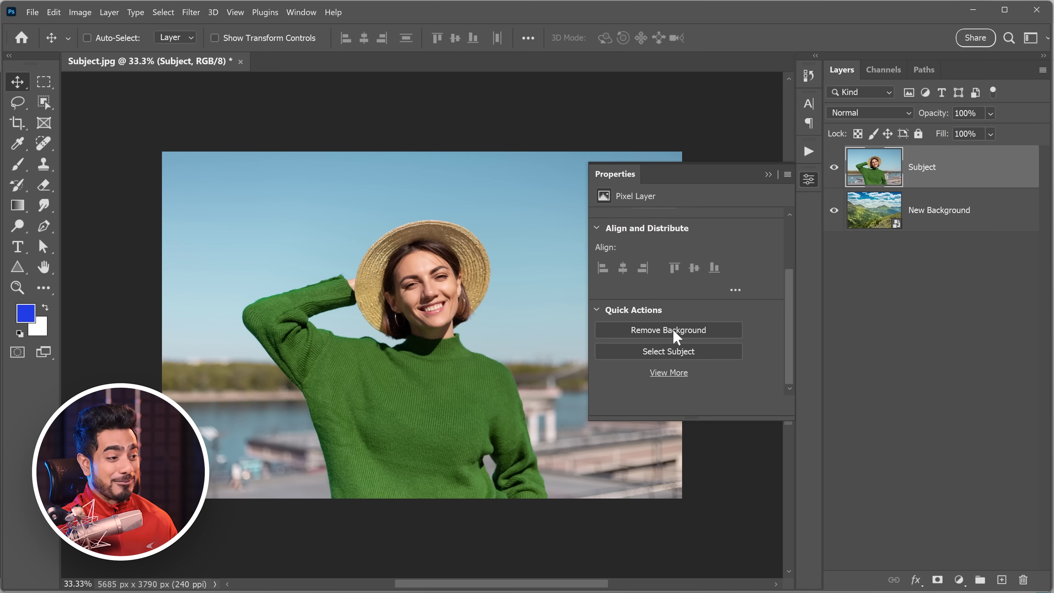
{"action": "left_click", "coordinate": [676, 333]}
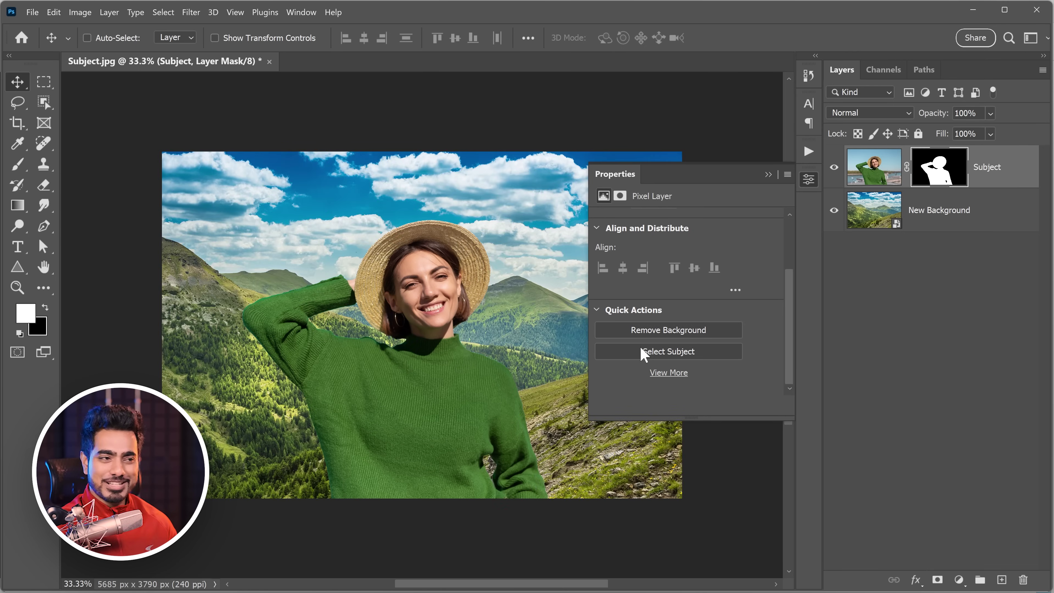
{"action": "left_click", "coordinate": [768, 174]}
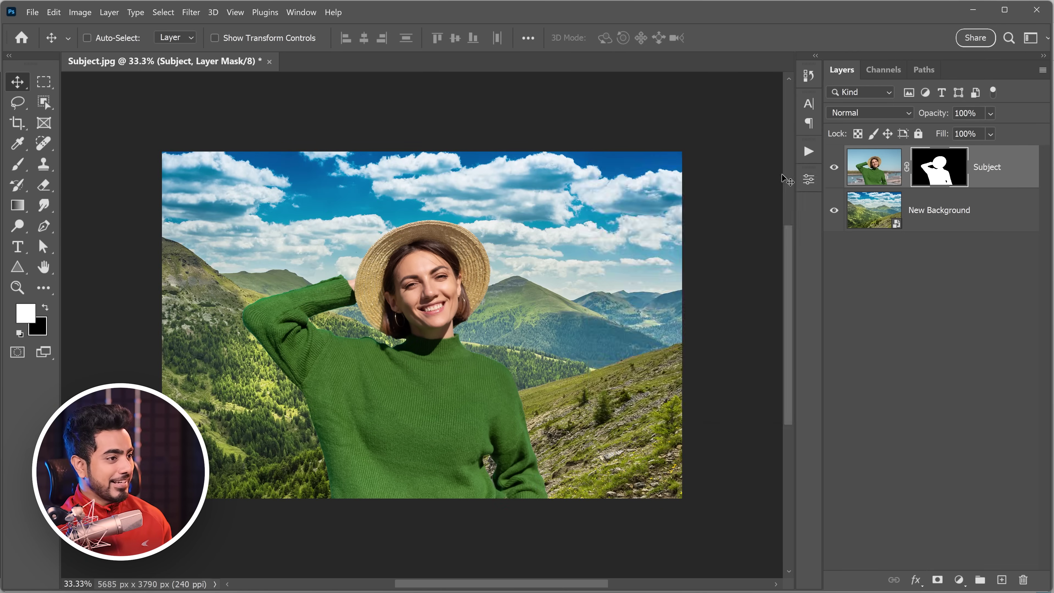
Step: Select the New Background layer and compare the image with the Subject layer's mask disabled and re-enabled
{"action": "left_click", "coordinate": [921, 215]}
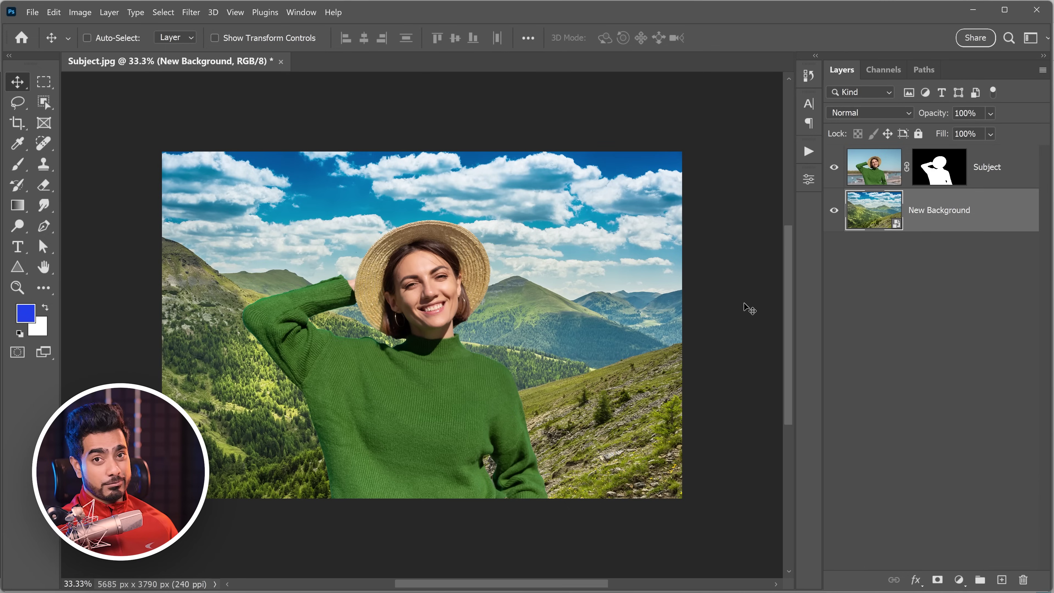
{"action": "left_click", "coordinate": [934, 185], "text": "shift"}
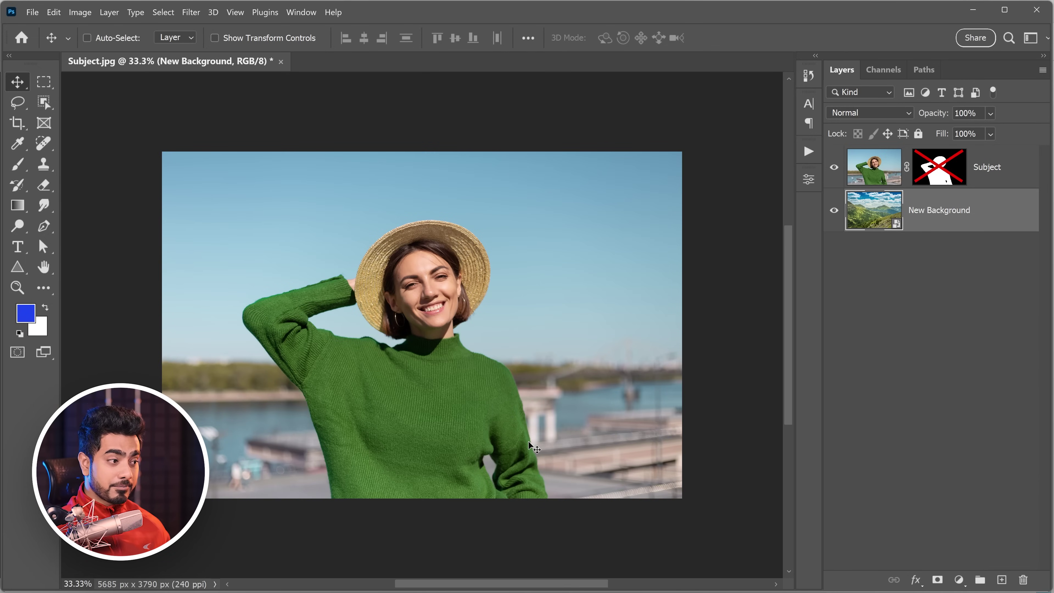
{"action": "left_click", "coordinate": [941, 177], "text": "shift"}
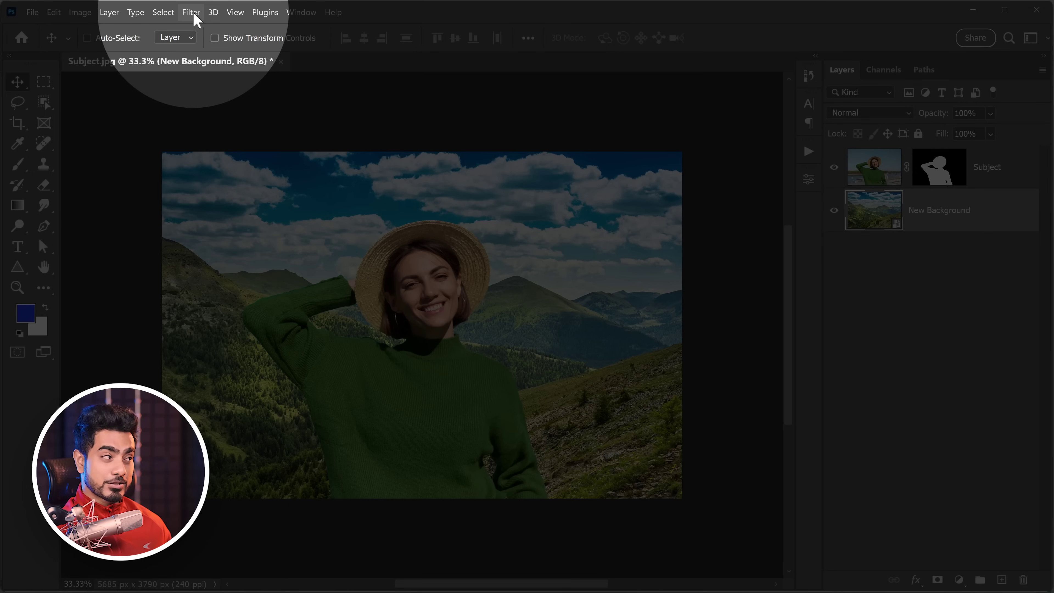
Step: Apply a Gaussian Blur with a radius of 16 pixels to the New Background layer
{"action": "left_click", "coordinate": [194, 15]}
{"action": "mouse_move", "coordinate": [328, 168]}
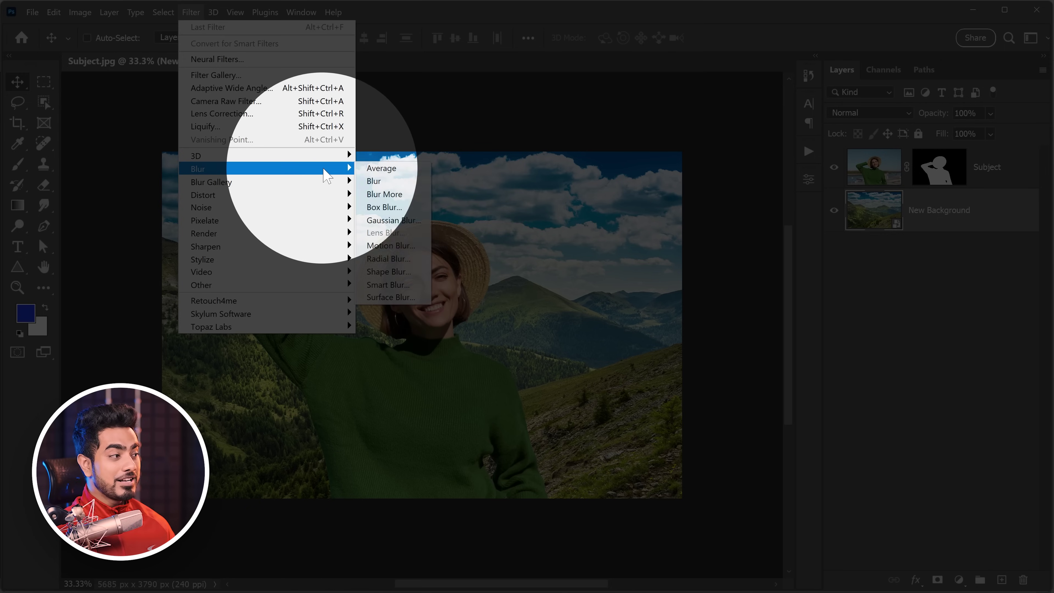
{"action": "left_click", "coordinate": [388, 220]}
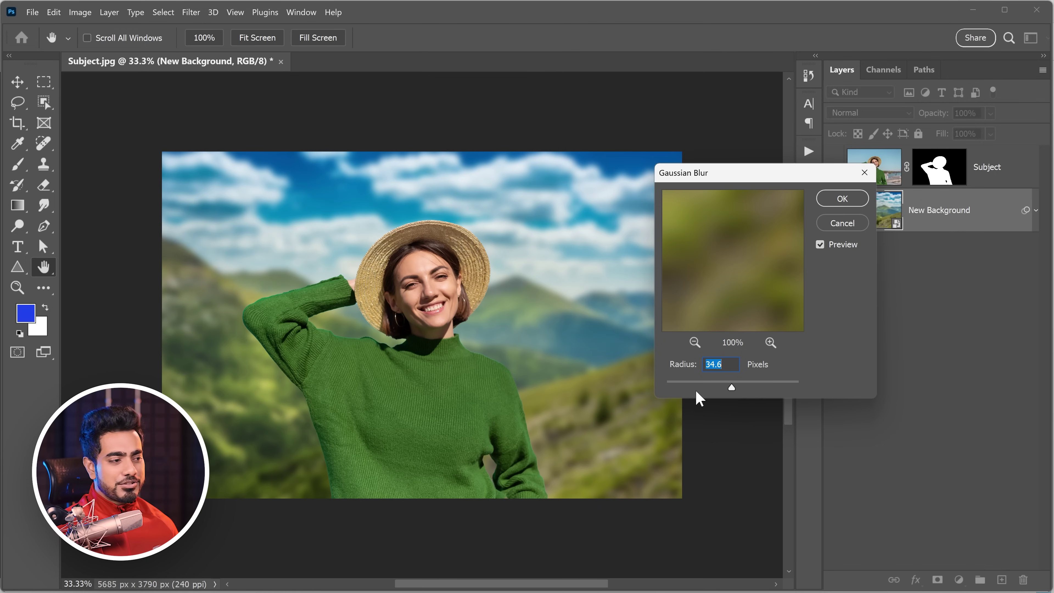
{"action": "left_click_drag", "start_coordinate": [696, 392], "coordinate": [719, 389]}
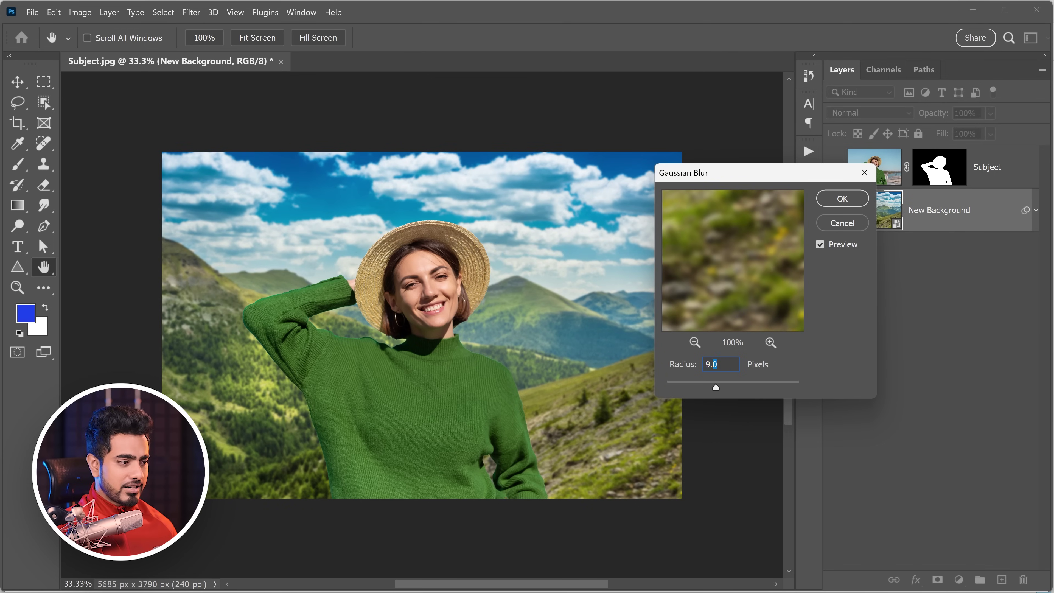
{"action": "type", "text": "16"}
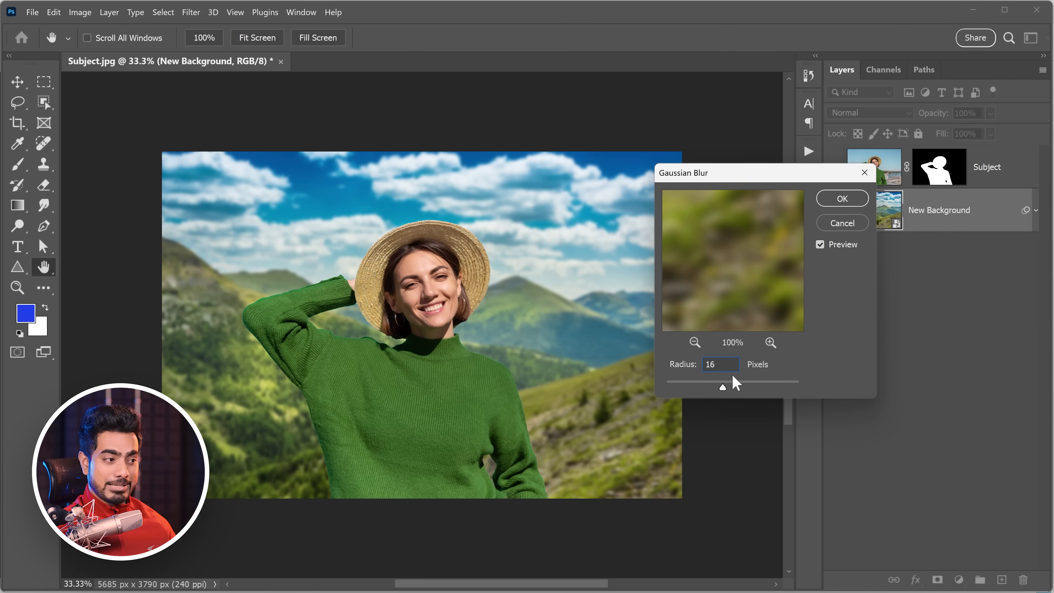
{"action": "left_click", "coordinate": [841, 200]}
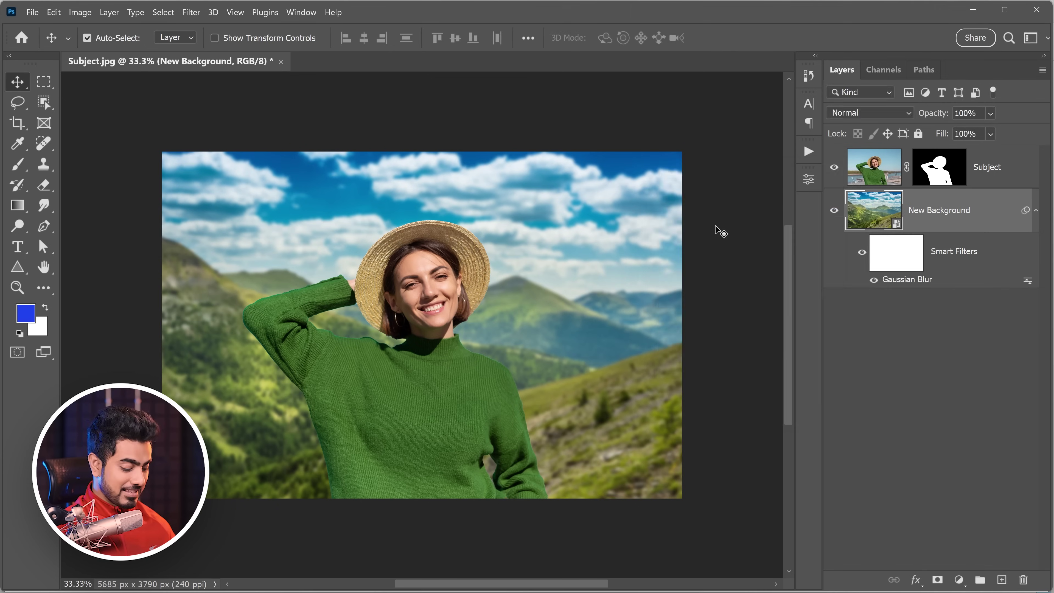
Step: Examine the cutout edges along the sweater, hat and hair up close, comparing them with the Subject layer's mask disabled and enabled
{"action": "scroll", "coordinate": [720, 231], "scroll_direction": "up", "scroll_amount": 3}
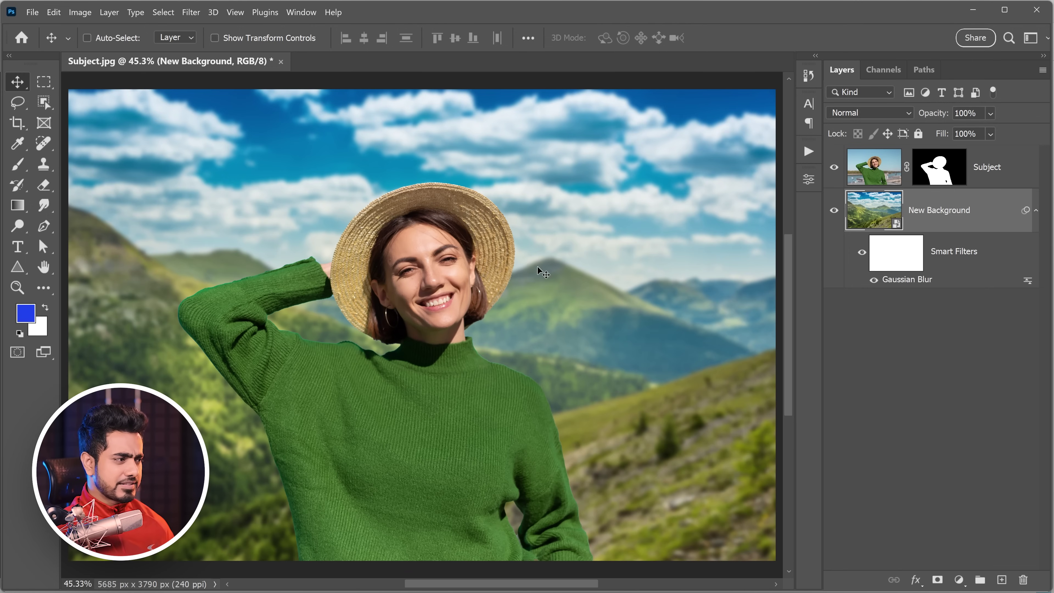
{"action": "scroll", "coordinate": [411, 346], "scroll_direction": "up", "scroll_amount": 8}
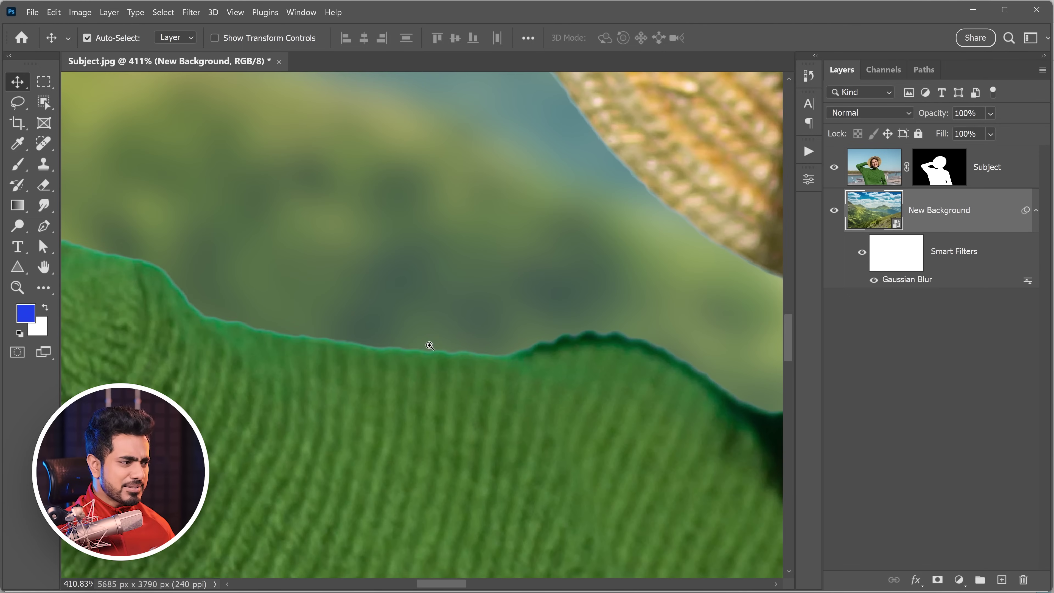
{"action": "scroll", "coordinate": [411, 347], "scroll_direction": "down", "scroll_amount": 6}
{"action": "scroll", "coordinate": [504, 310], "scroll_direction": "down", "scroll_amount": 2}
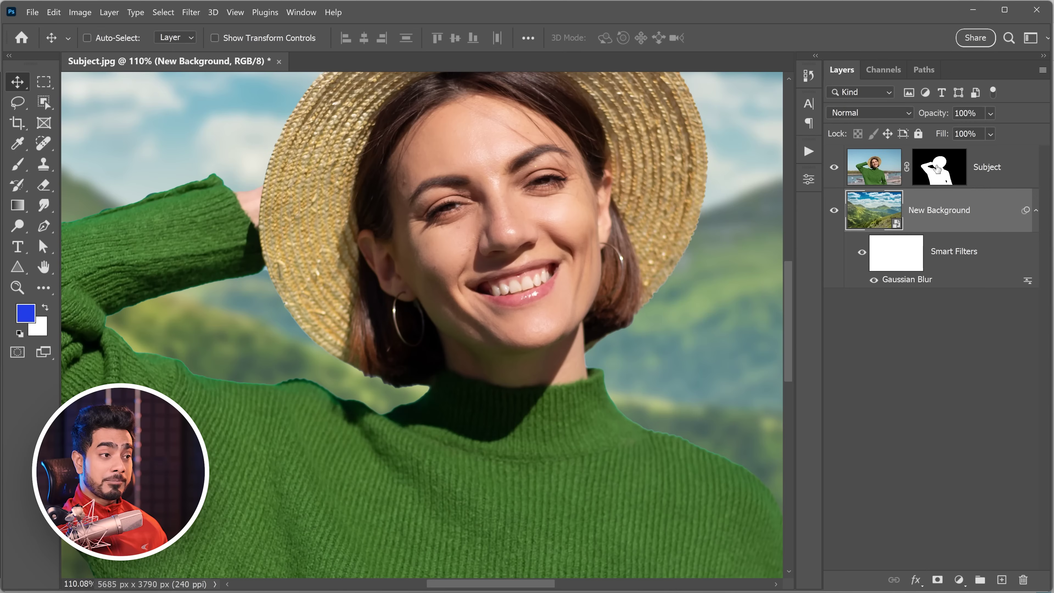
{"action": "left_click", "coordinate": [938, 168], "text": "shift"}
{"action": "scroll", "coordinate": [190, 322], "scroll_direction": "down", "scroll_amount": 2}
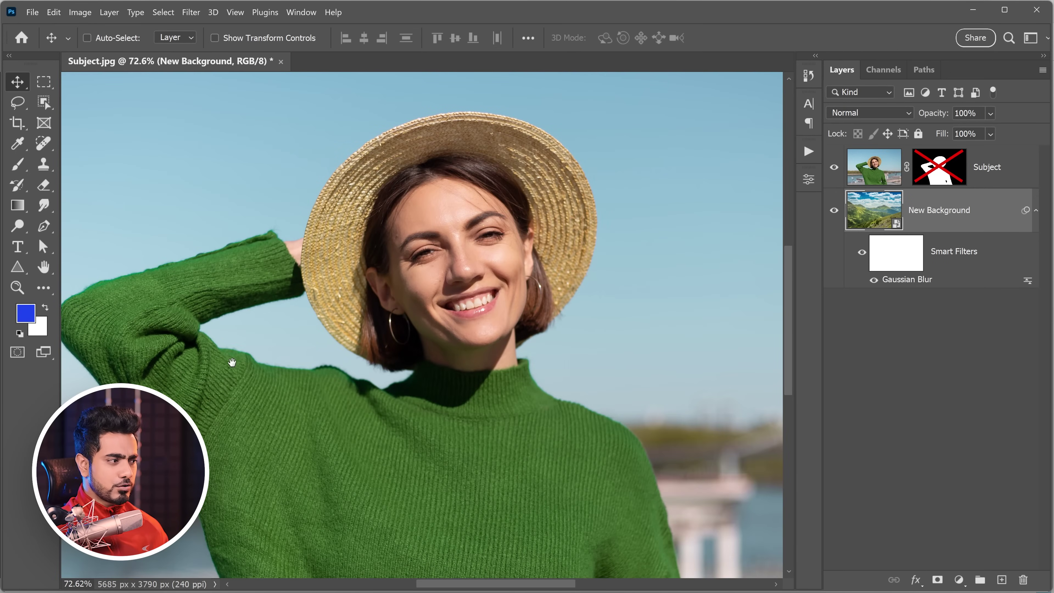
{"action": "left_click", "coordinate": [930, 167], "text": "shift"}
{"action": "scroll", "coordinate": [274, 386], "scroll_direction": "up", "scroll_amount": 2}
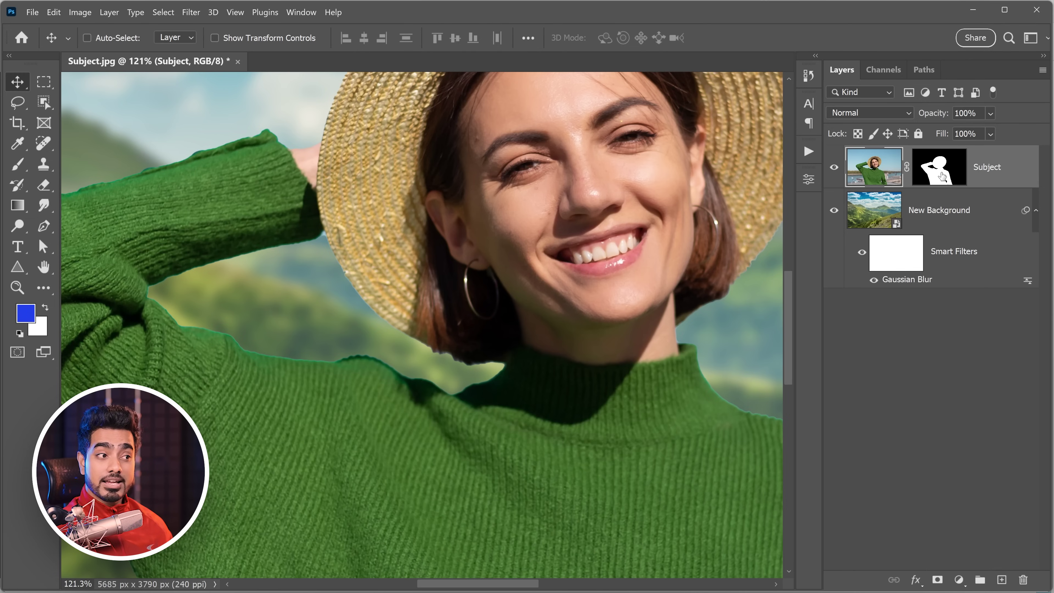
Step: Make the Subject layer's mask the active editing target instead of its image
{"action": "left_click", "coordinate": [942, 176]}
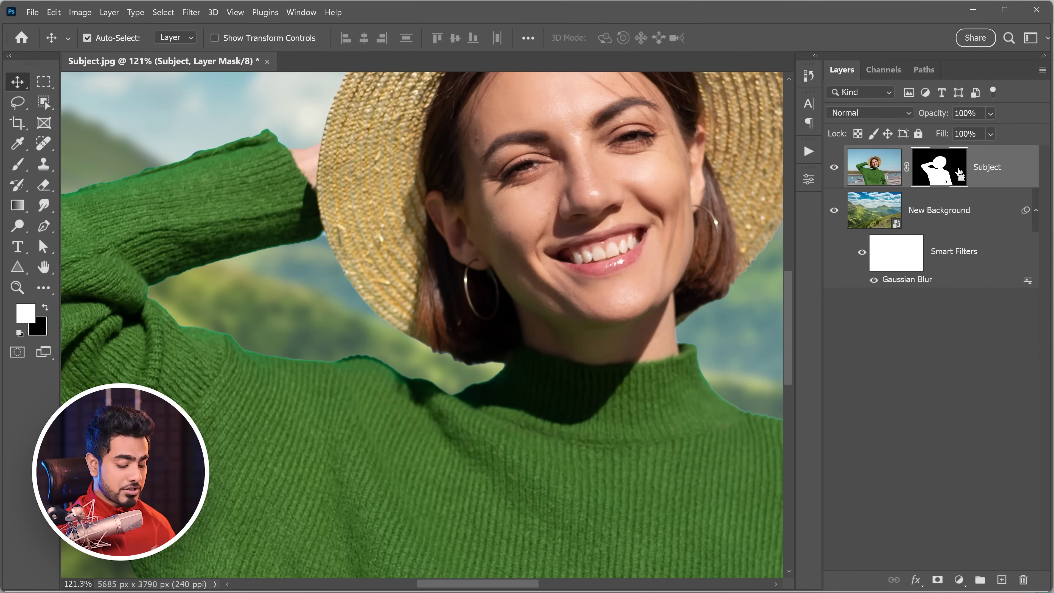
{"action": "key", "text": "ctrl+0"}
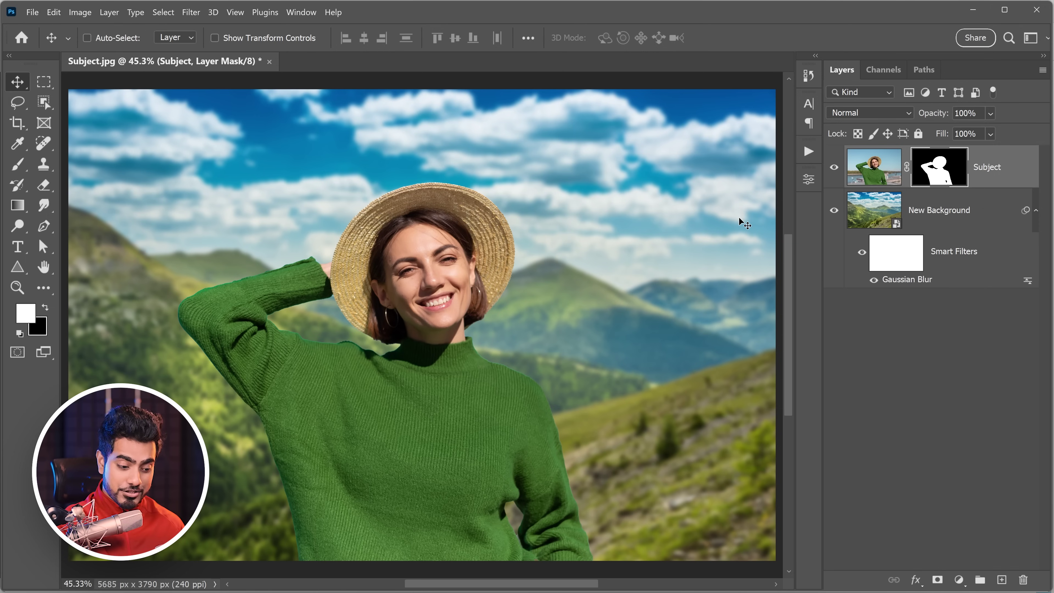
{"action": "scroll", "coordinate": [341, 334], "scroll_direction": "up", "scroll_amount": 8}
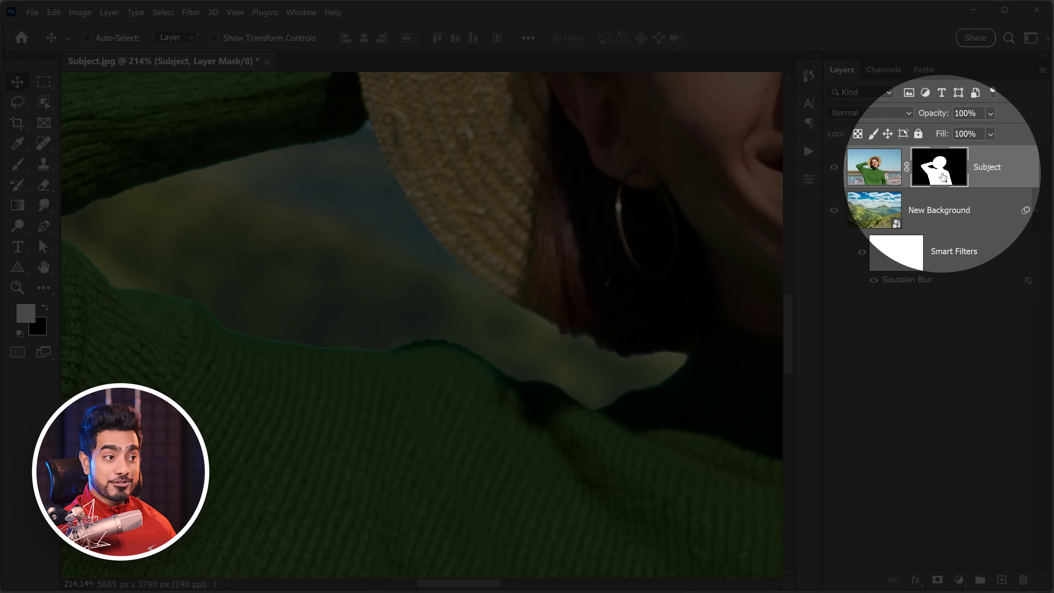
{"action": "left_click", "coordinate": [873, 175]}
{"action": "left_click", "coordinate": [950, 170]}
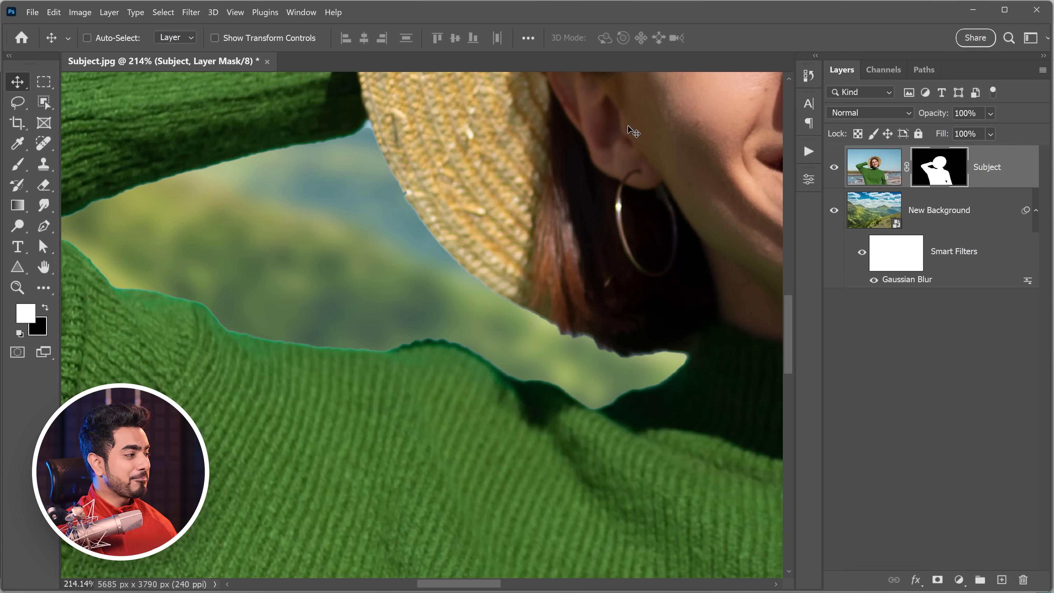
Step: Switch to the Smudge Tool at 50% strength and enlarge its brush to 500 px for the mask edge along the sweater
{"action": "left_click", "coordinate": [44, 208]}
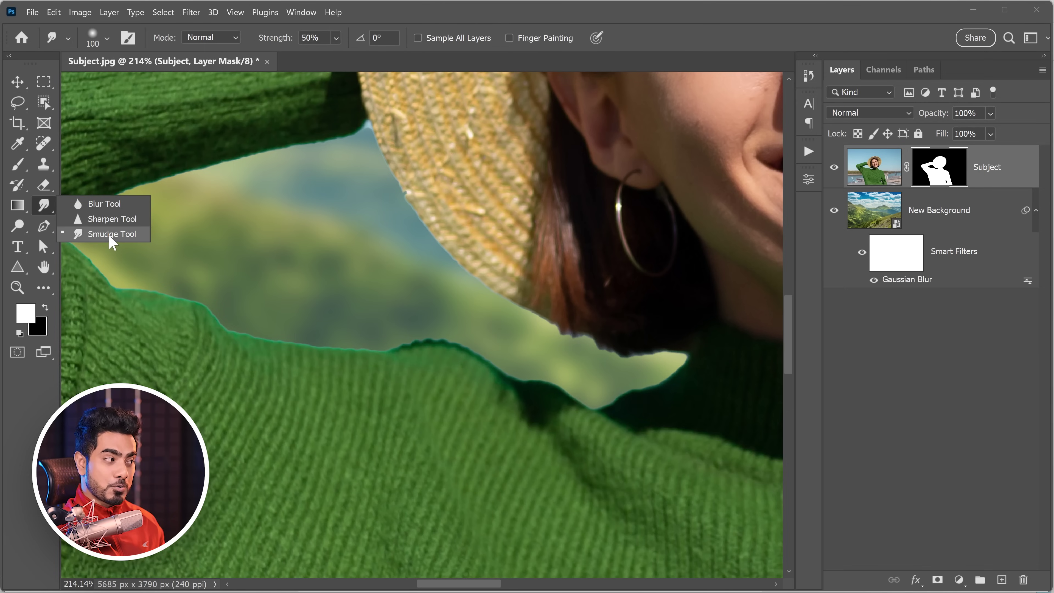
{"action": "left_click", "coordinate": [110, 236]}
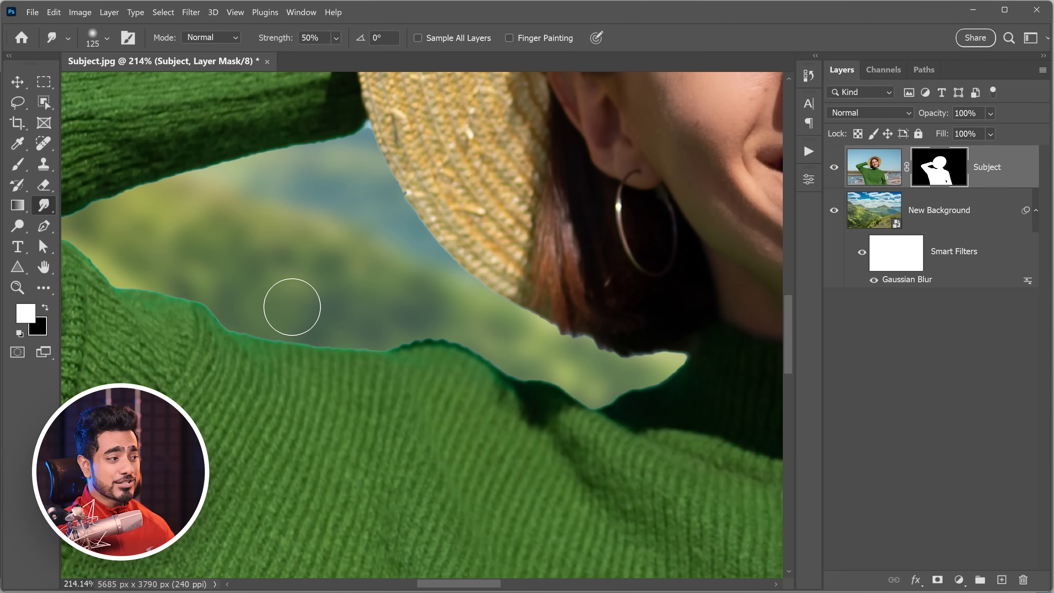
{"action": "key", "text": "bracketright"}
{"action": "key", "text": "bracketright"}
{"action": "key", "text": "bracketright"}
{"action": "key", "text": "bracketright"}
{"action": "key", "text": "bracketleft"}
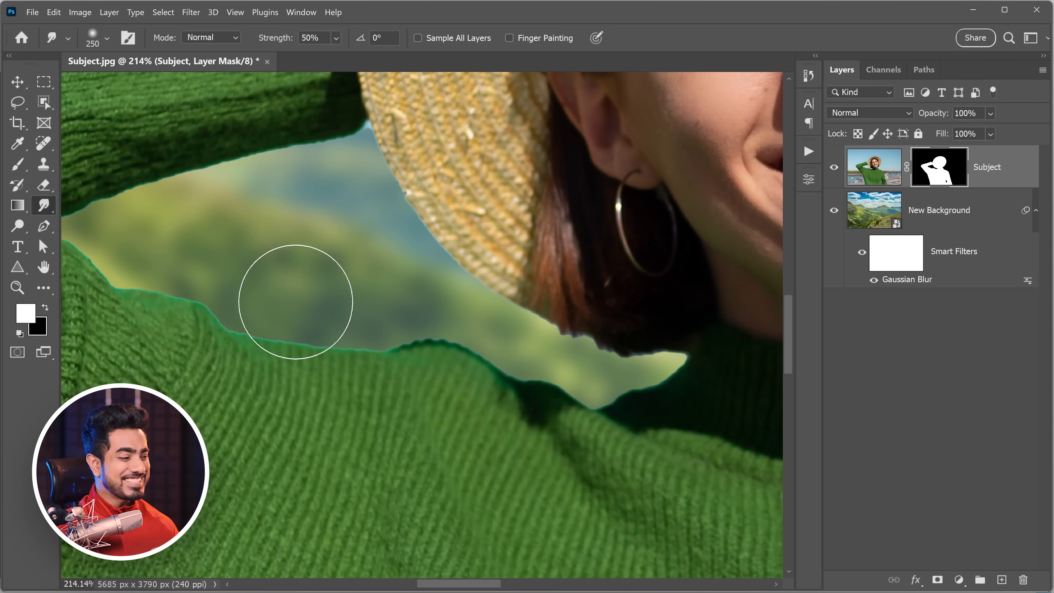
{"action": "key", "text": "bracketright"}
{"action": "key", "text": "bracketright"}
{"action": "key", "text": "bracketright"}
{"action": "key", "text": "bracketright"}
{"action": "key", "text": "bracketright"}
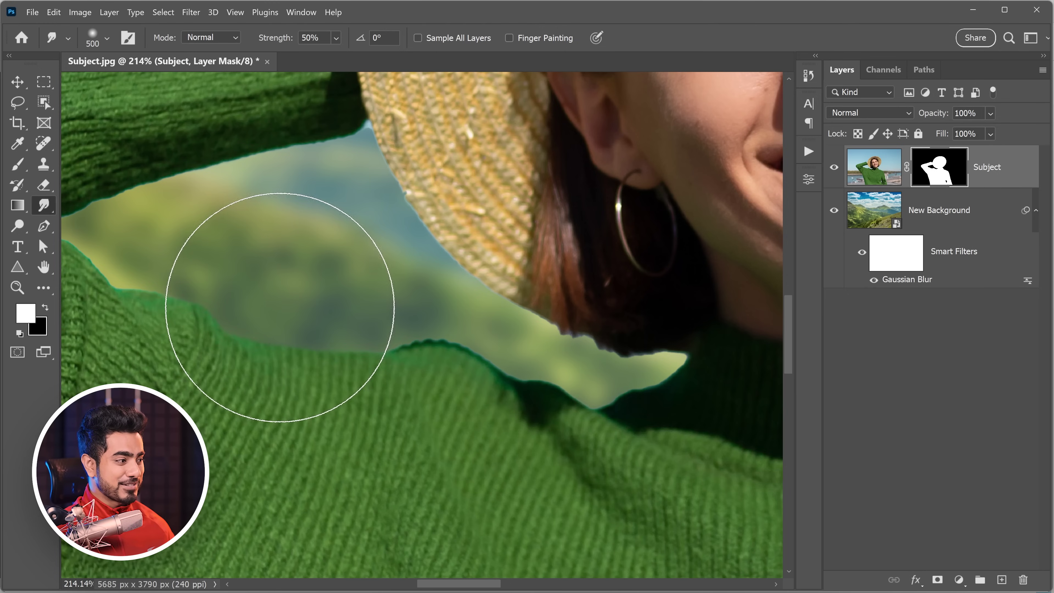
Step: Smudge the Subject layer's mask inward along the sweater's shoulder edges to hide the colour fringe
{"action": "scroll", "coordinate": [247, 306], "scroll_direction": "left", "scroll_amount": 3}
{"action": "scroll", "coordinate": [247, 306], "scroll_direction": "up", "scroll_amount": 1}
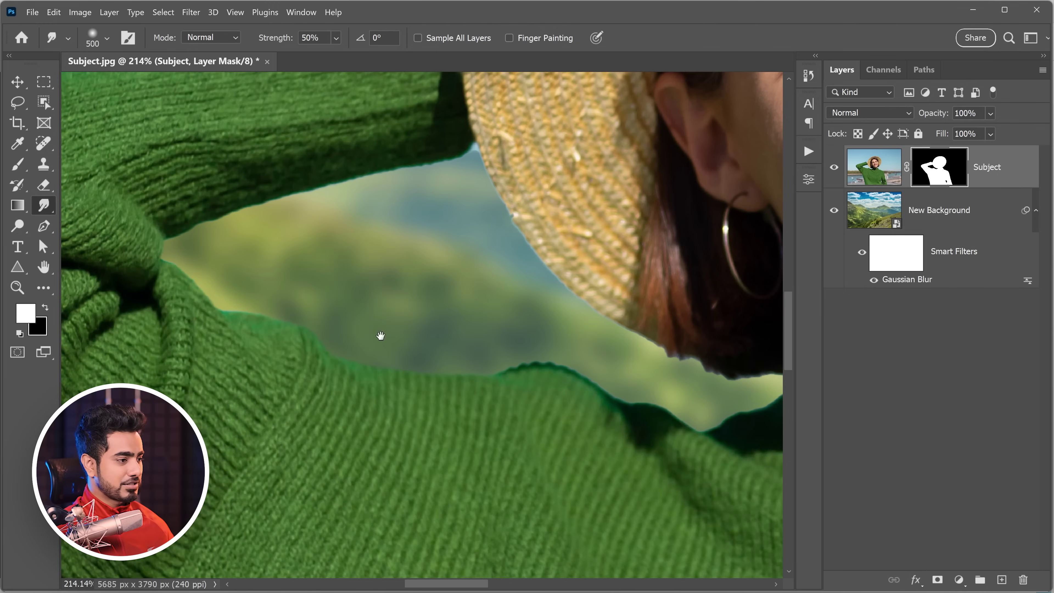
{"action": "scroll", "coordinate": [380, 336], "scroll_direction": "right", "scroll_amount": 4}
{"action": "scroll", "coordinate": [381, 337], "scroll_direction": "down", "scroll_amount": 3}
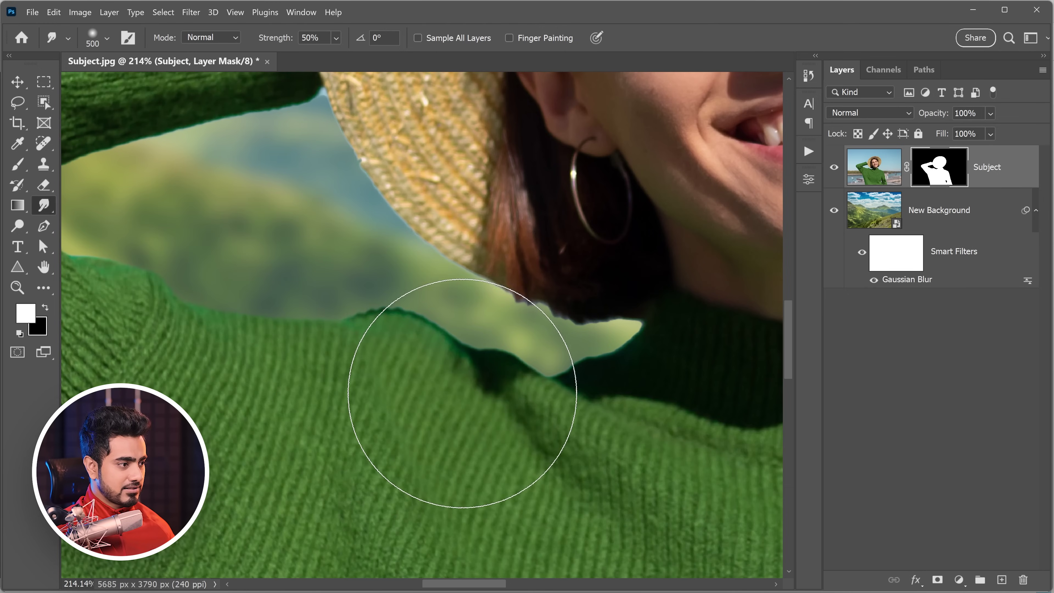
{"action": "scroll", "coordinate": [458, 400], "scroll_direction": "down", "scroll_amount": 3}
{"action": "left_click_drag", "start_coordinate": [569, 332], "coordinate": [196, 330]}
{"action": "scroll", "coordinate": [428, 259], "scroll_direction": "down", "scroll_amount": 3}
{"action": "scroll", "coordinate": [428, 259], "scroll_direction": "right", "scroll_amount": 2}
{"action": "scroll", "coordinate": [454, 322], "scroll_direction": "up", "scroll_amount": 3}
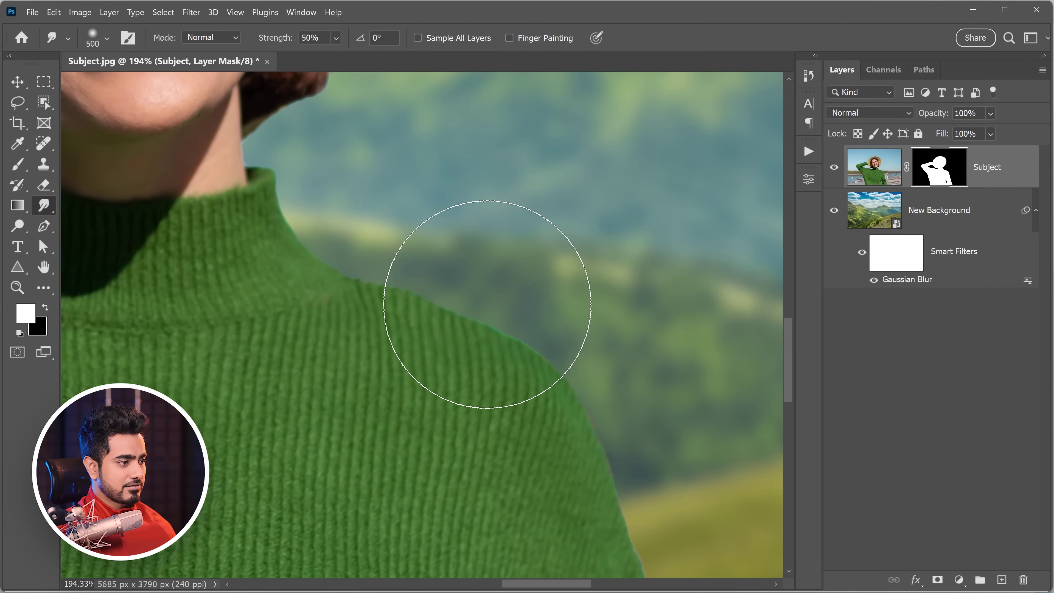
{"action": "key", "text": "ctrl+0"}
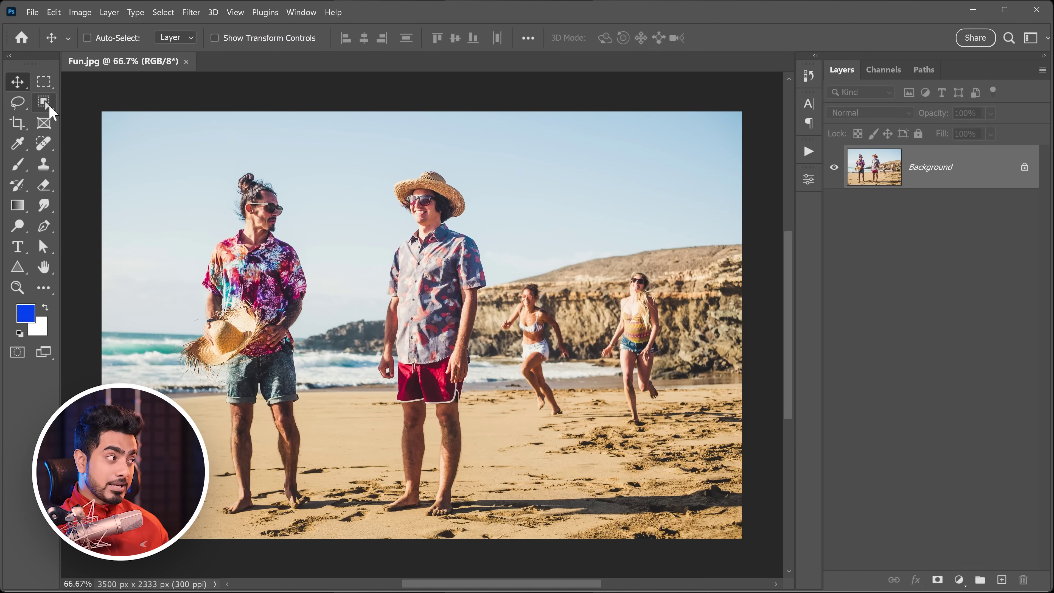
Step: Select the running woman nearest the two men in Fun.jpg with the Object Selection Tool and remove her by deleting and filling the selection
{"action": "left_click", "coordinate": [43, 102]}
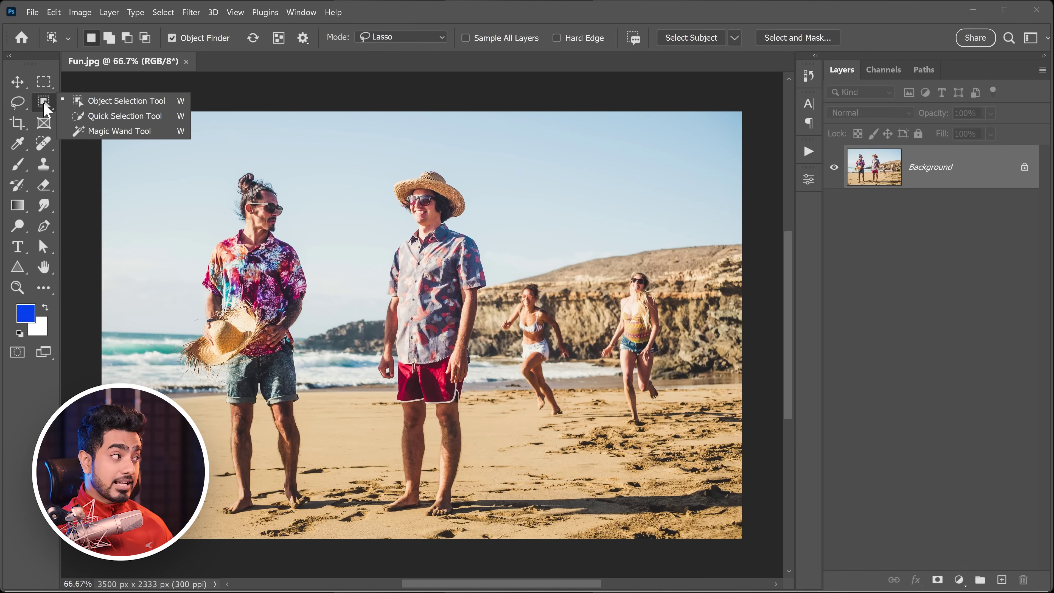
{"action": "left_click", "coordinate": [88, 103]}
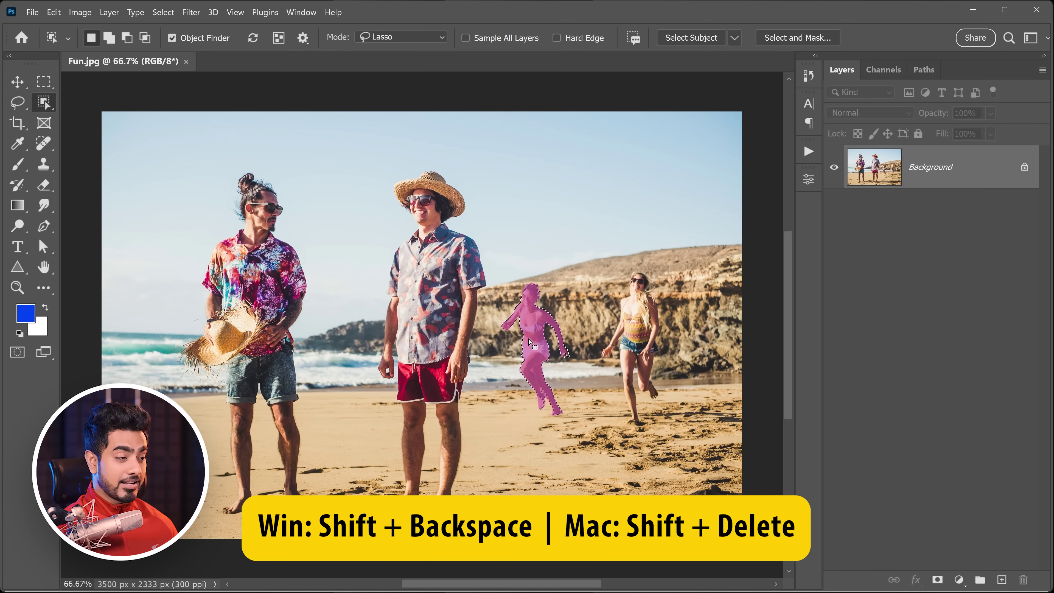
{"action": "key", "text": "shift"}
{"action": "key", "text": "shift+BackSpace"}
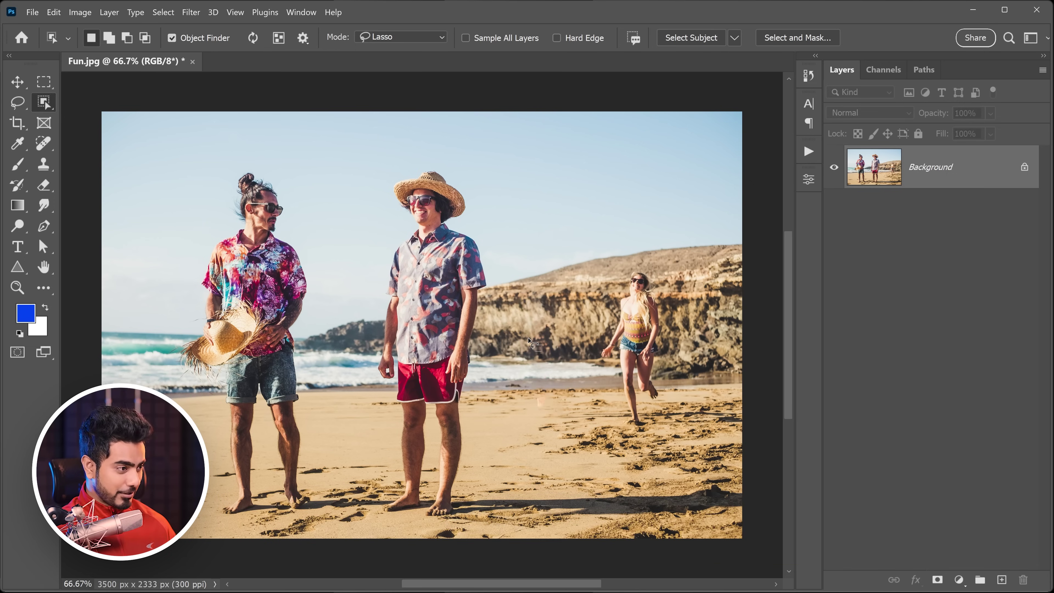
Step: Select the remaining running woman as an object and remove her with Delete and Fill Selection
{"action": "left_click", "coordinate": [644, 333]}
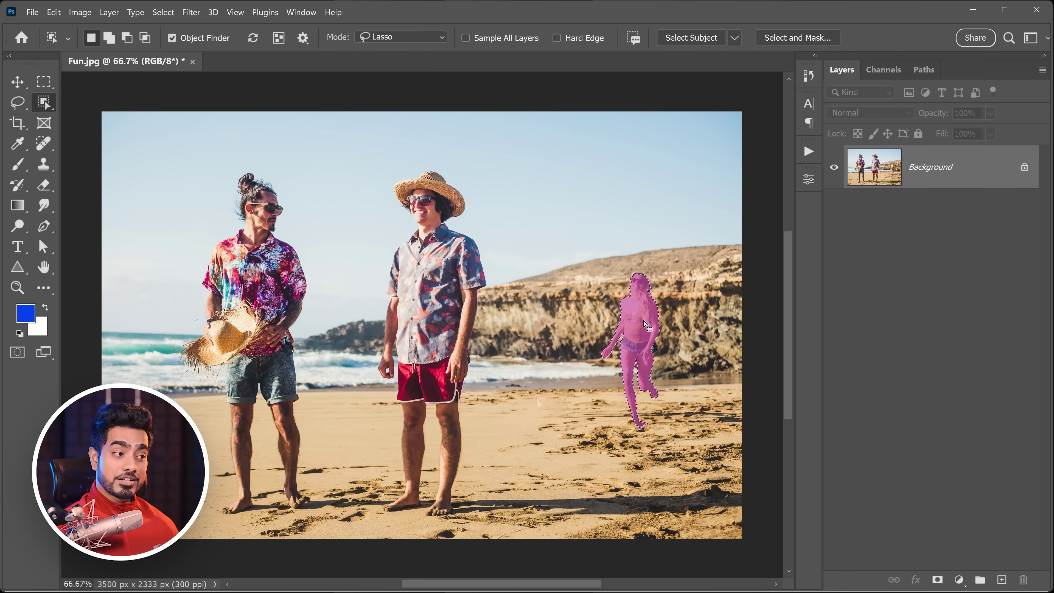
{"action": "right_click", "coordinate": [640, 319]}
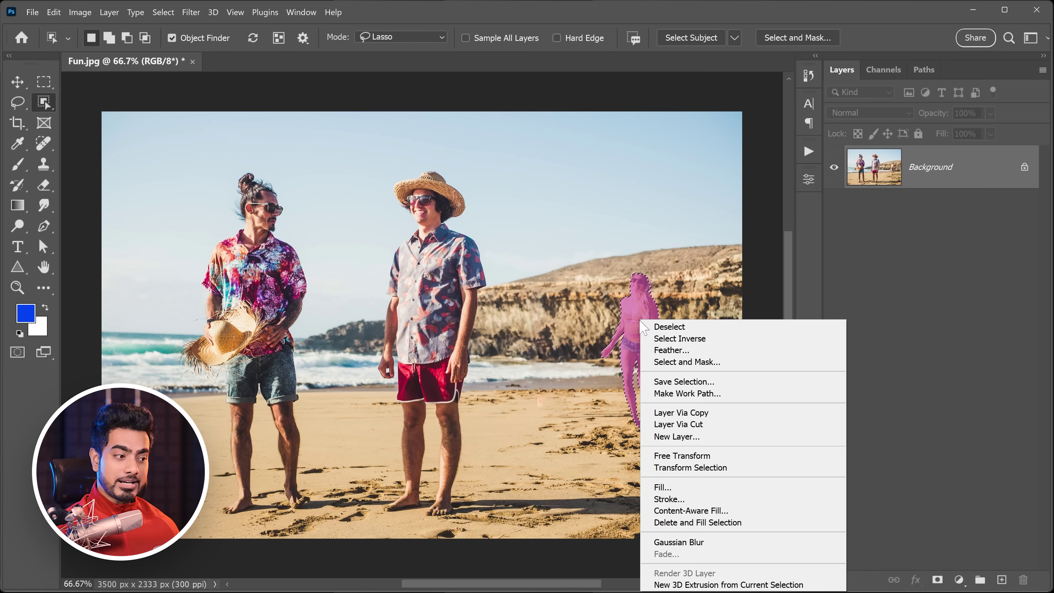
{"action": "left_click", "coordinate": [700, 522]}
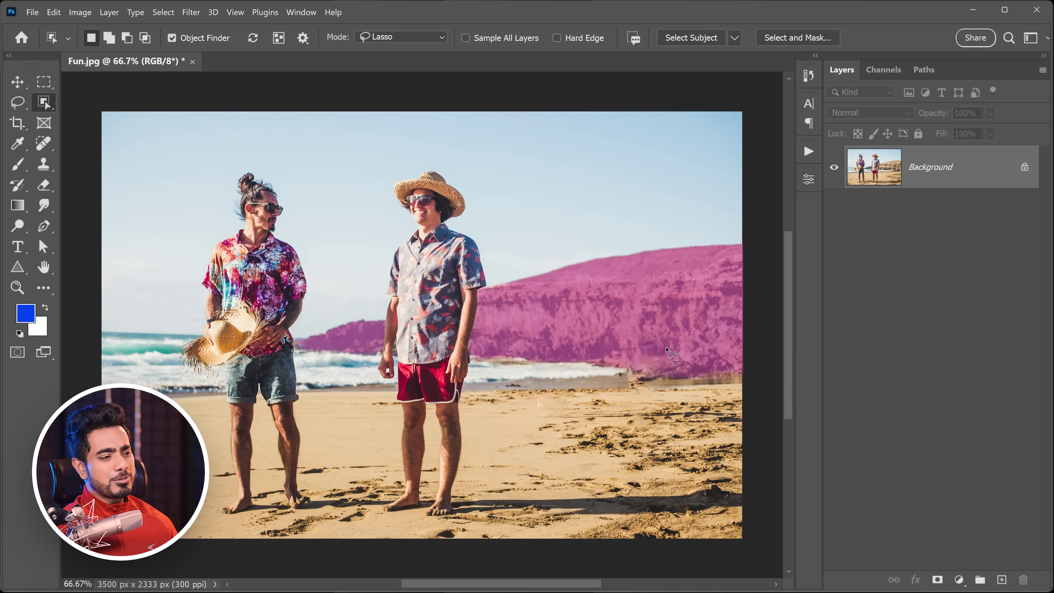
Step: Lasso the patch at the base of the cliff where the second woman stood and clean it up with Delete and Fill Selection
{"action": "left_click_drag", "start_coordinate": [18, 103], "coordinate": [73, 101]}
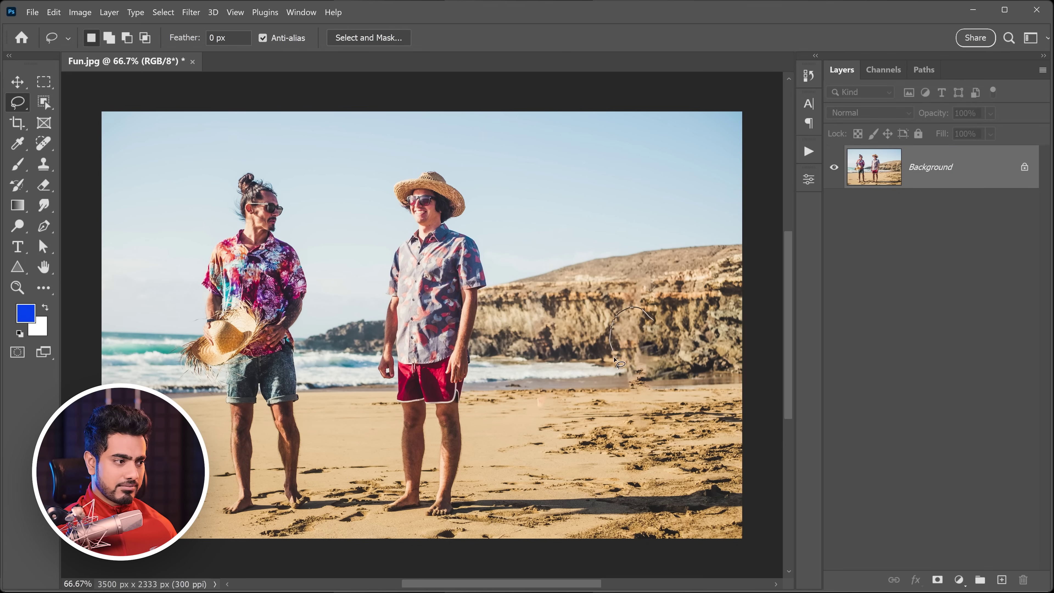
{"action": "left_click_drag", "start_coordinate": [647, 307], "coordinate": [649, 309]}
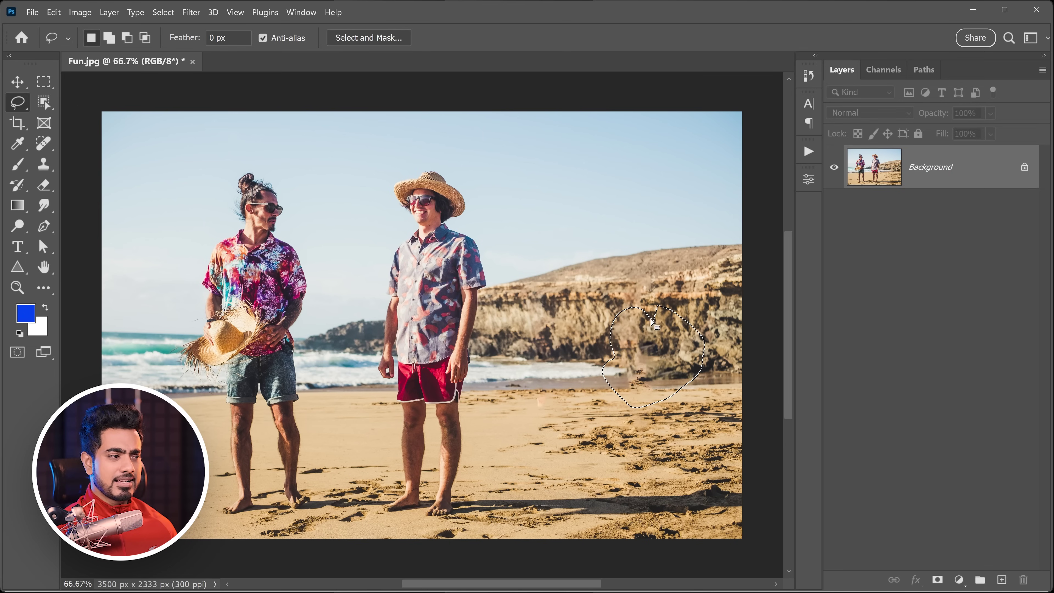
{"action": "right_click", "coordinate": [663, 341]}
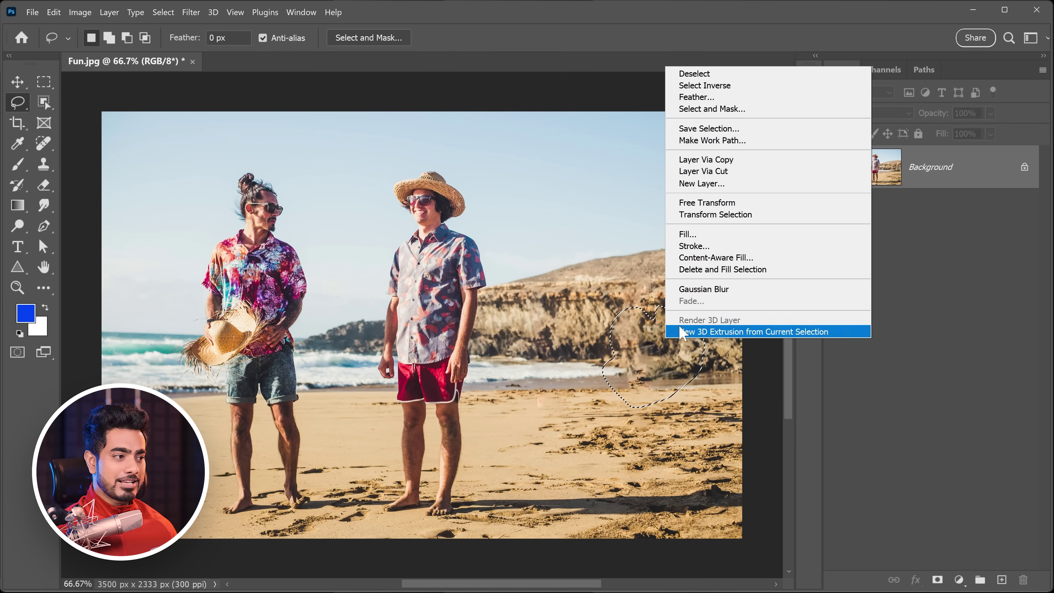
{"action": "left_click", "coordinate": [730, 269]}
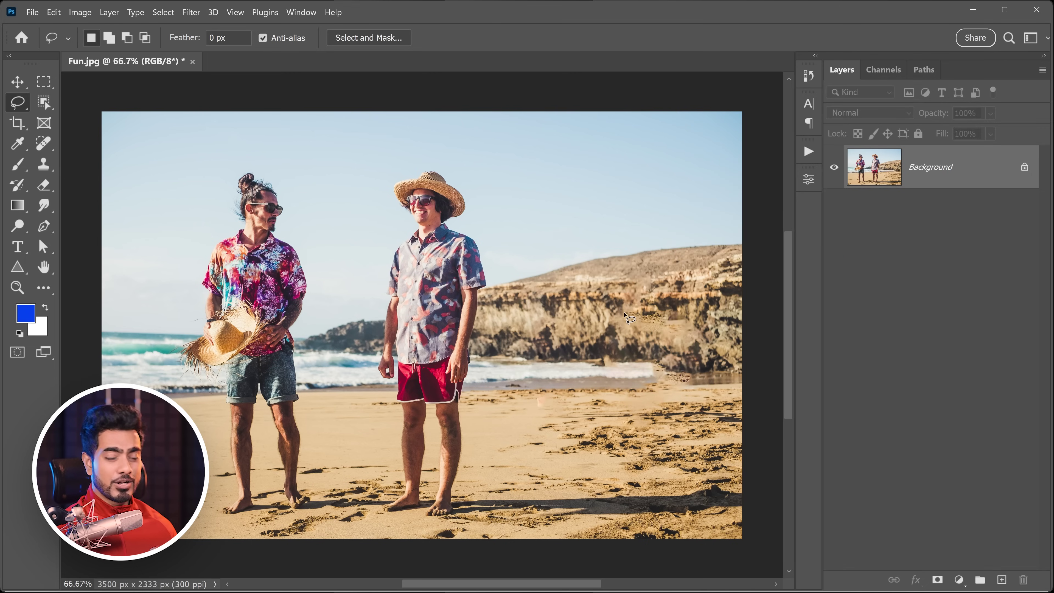